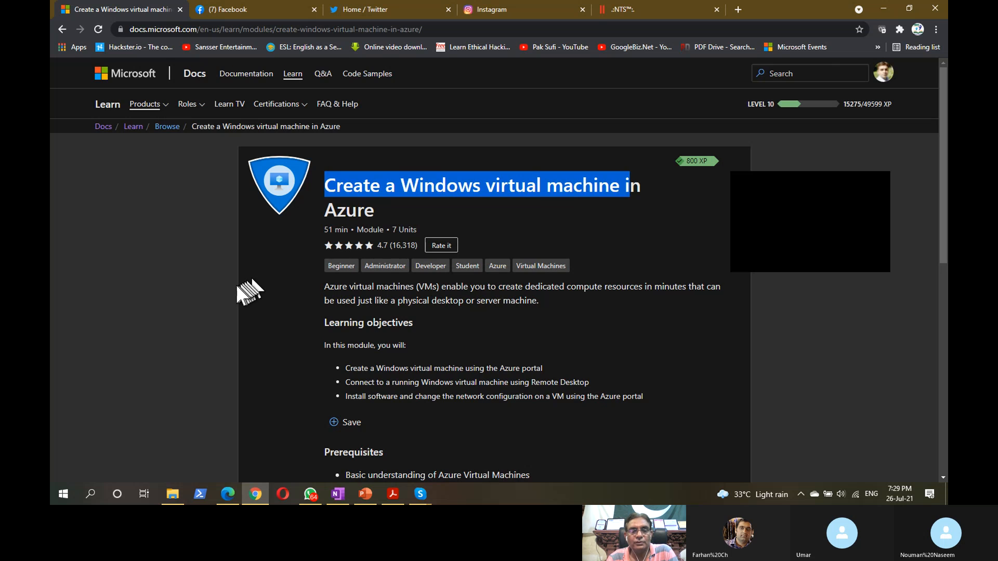
- Highlight the module's learning objectives: Azure portal, Remote Desktop and the third objective
scroll(235, 283, down, 3)
drag(343, 195, 435, 192)
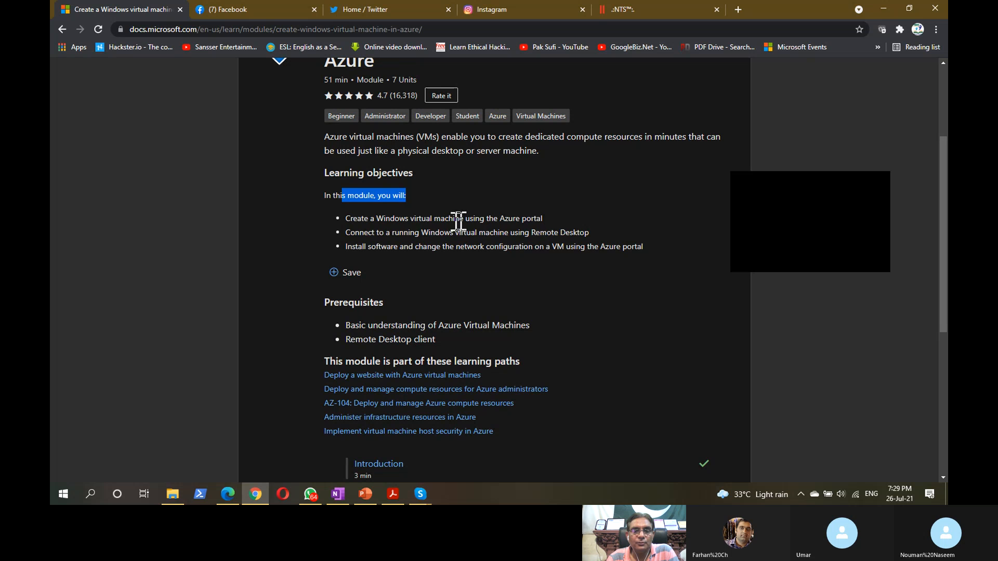
drag(465, 219, 541, 225)
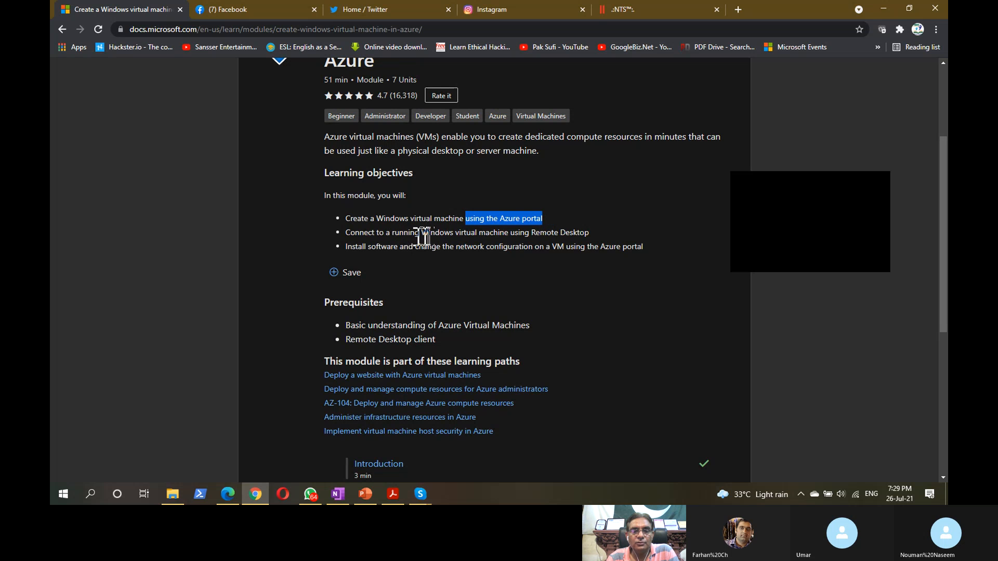
drag(459, 232, 577, 232)
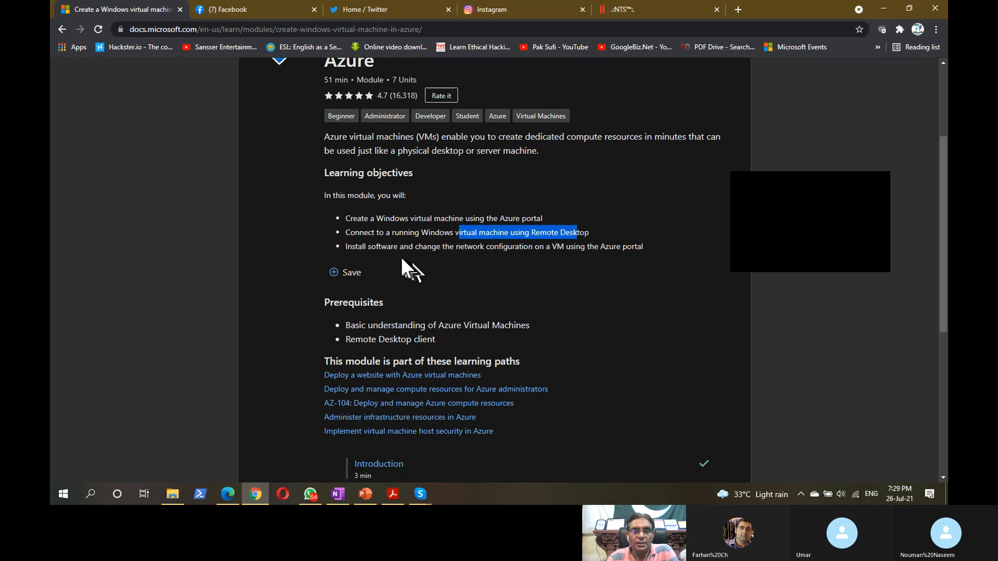
drag(368, 248, 620, 248)
click(271, 240)
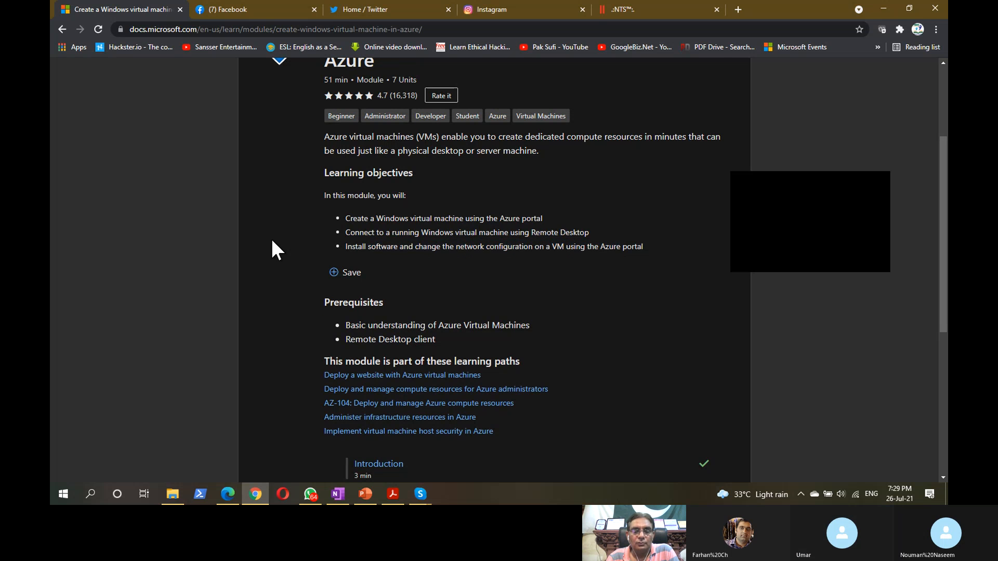
scroll(272, 241, up, 2)
scroll(272, 240, up, 1)
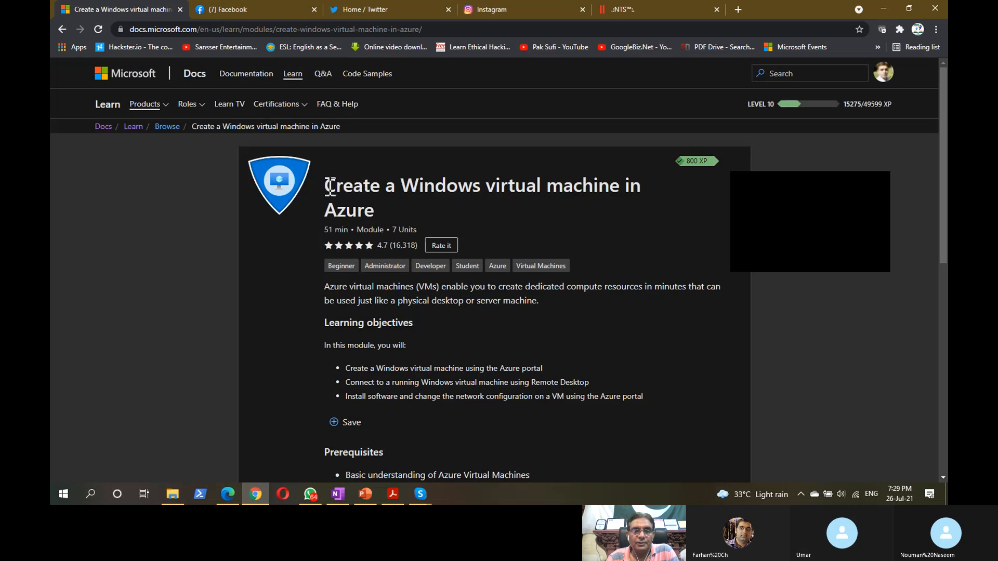
drag(327, 187, 375, 211)
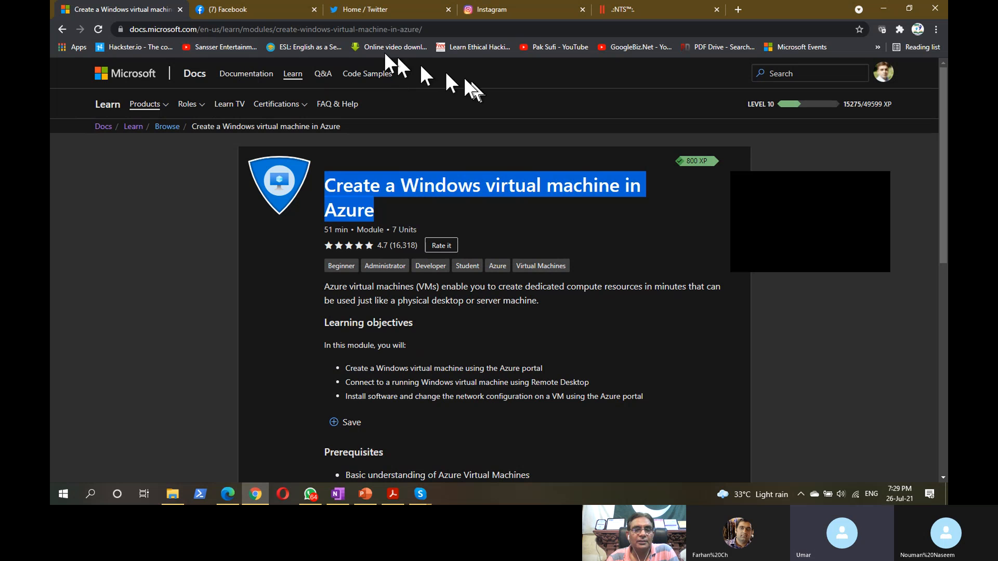
- Open the 'Exercise - Create a Windows virtual machine' unit and copy its web address
click(455, 30)
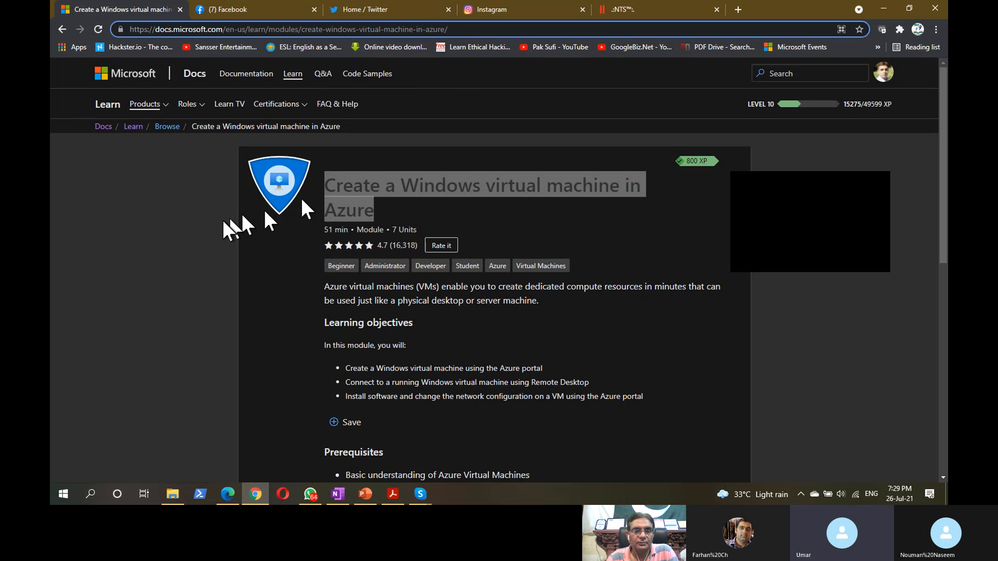
click(200, 233)
scroll(199, 233, down, 9)
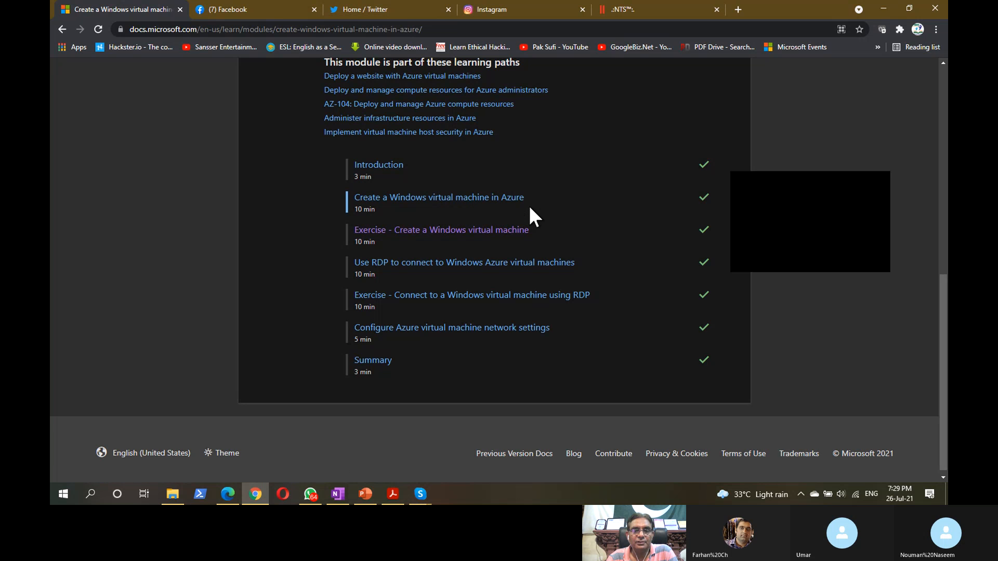
click(427, 232)
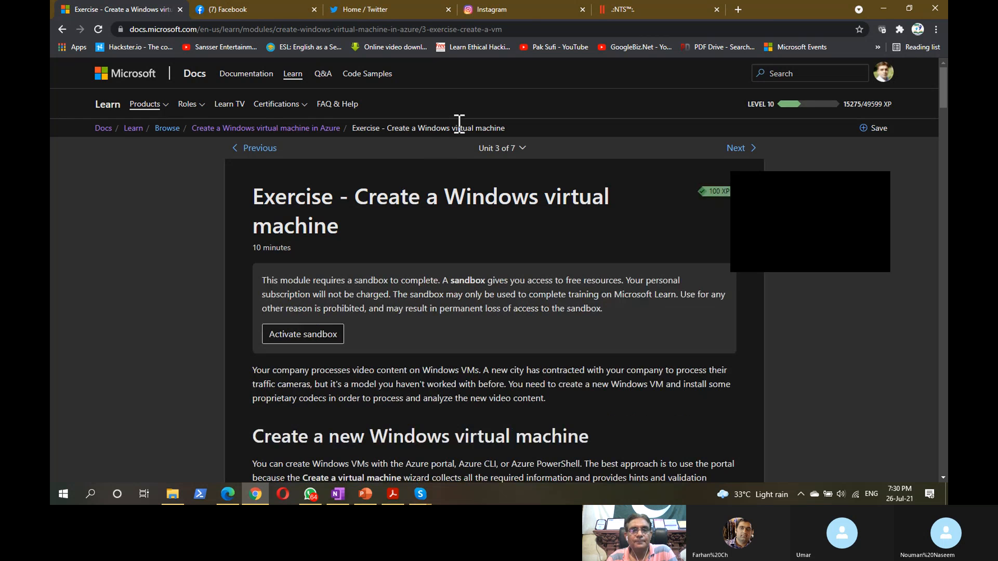
right_click(525, 29)
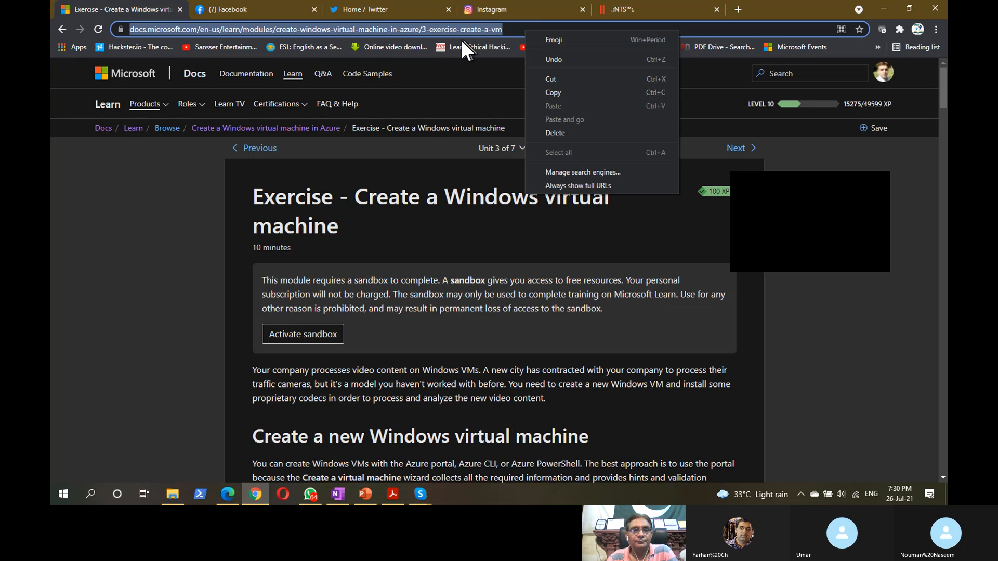
click(557, 88)
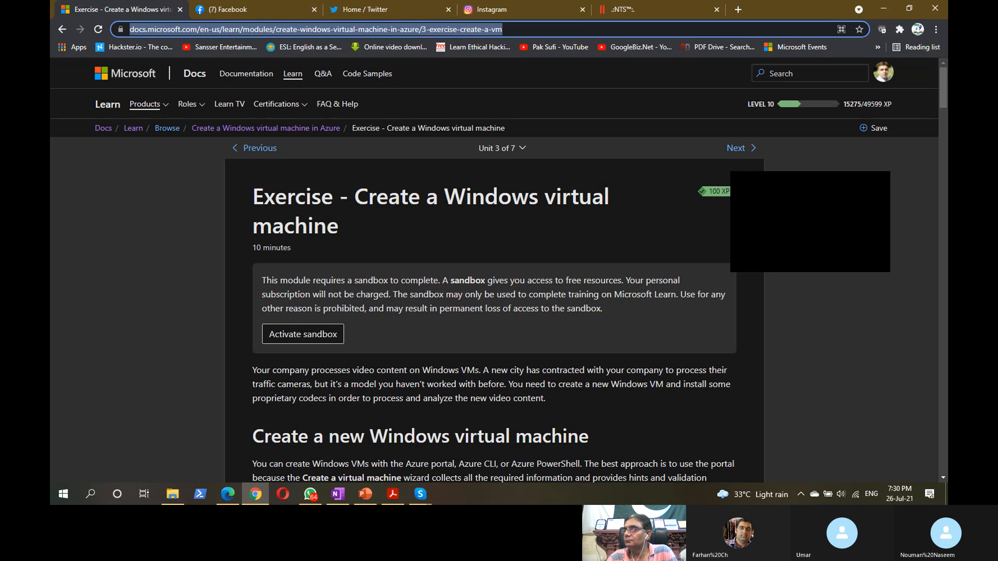
key(alt+Tab)
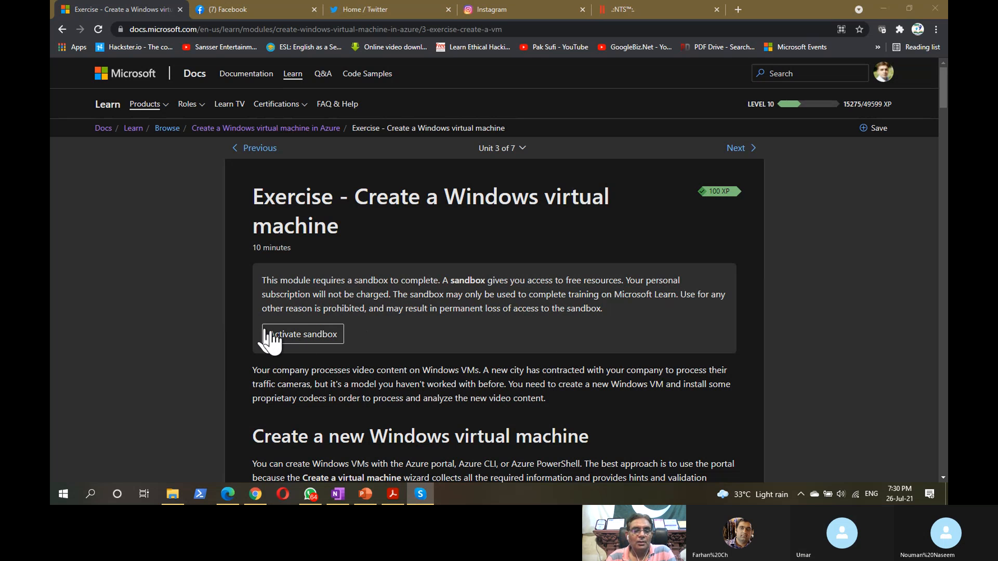
- Activate the exercise sandbox, then review and accept its permission request
click(294, 336)
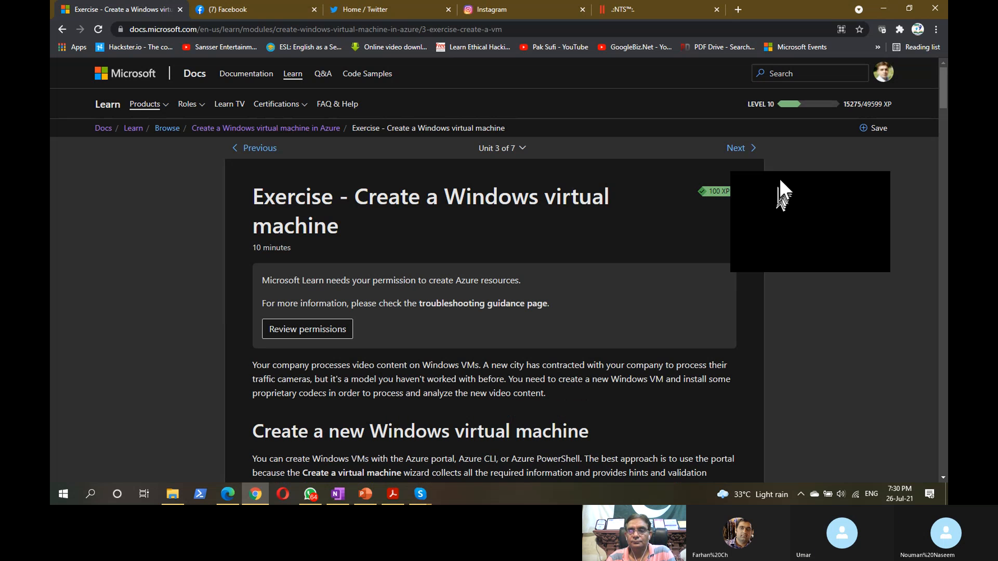
drag(779, 178, 825, 178)
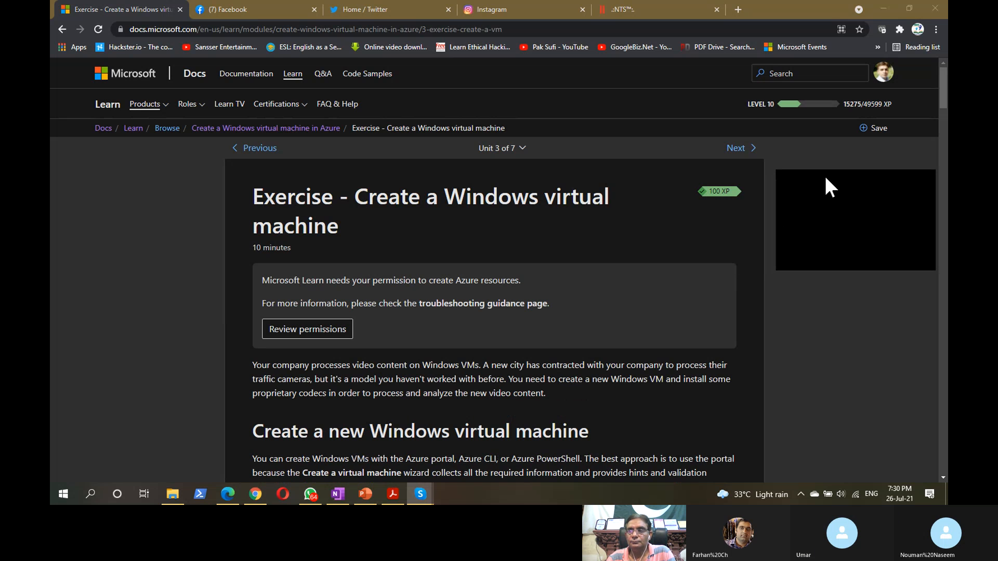
drag(825, 178, 947, 255)
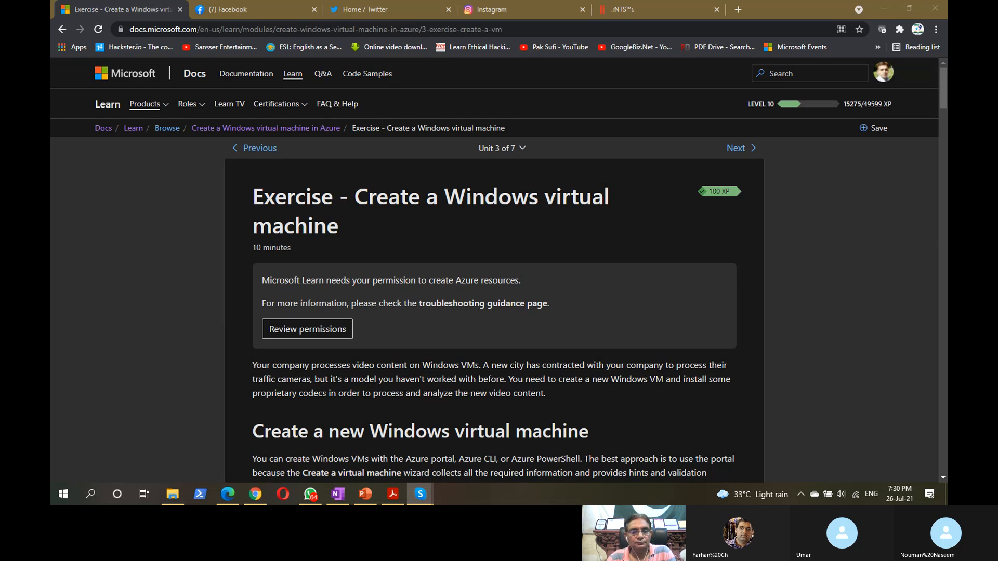
click(281, 330)
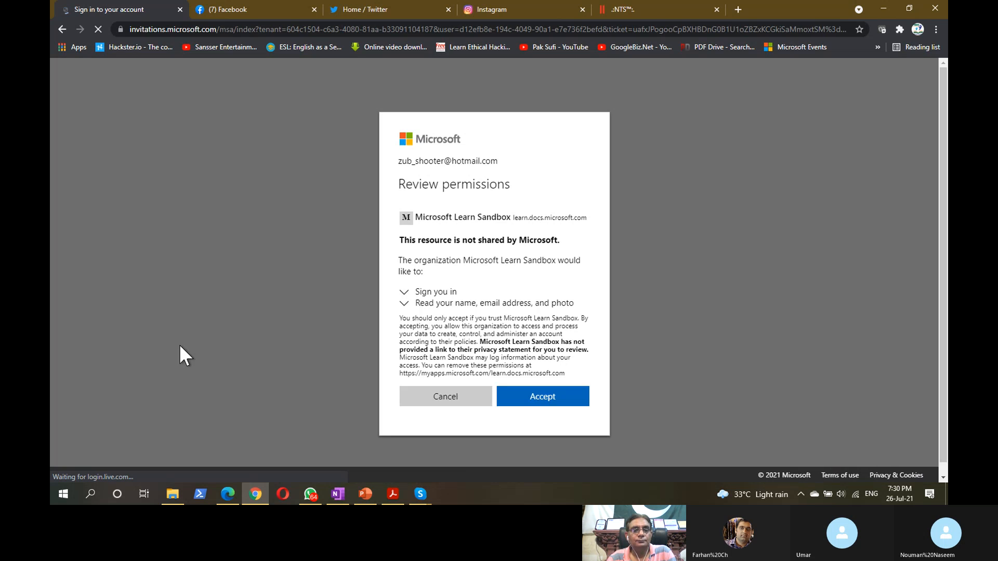
click(564, 405)
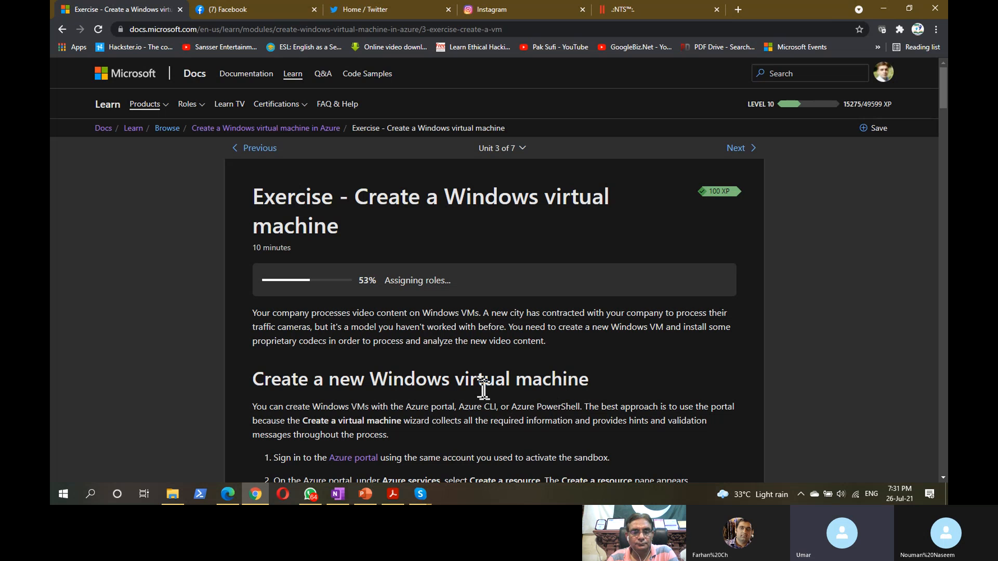
scroll(469, 380, down, 3)
scroll(470, 379, down, 6)
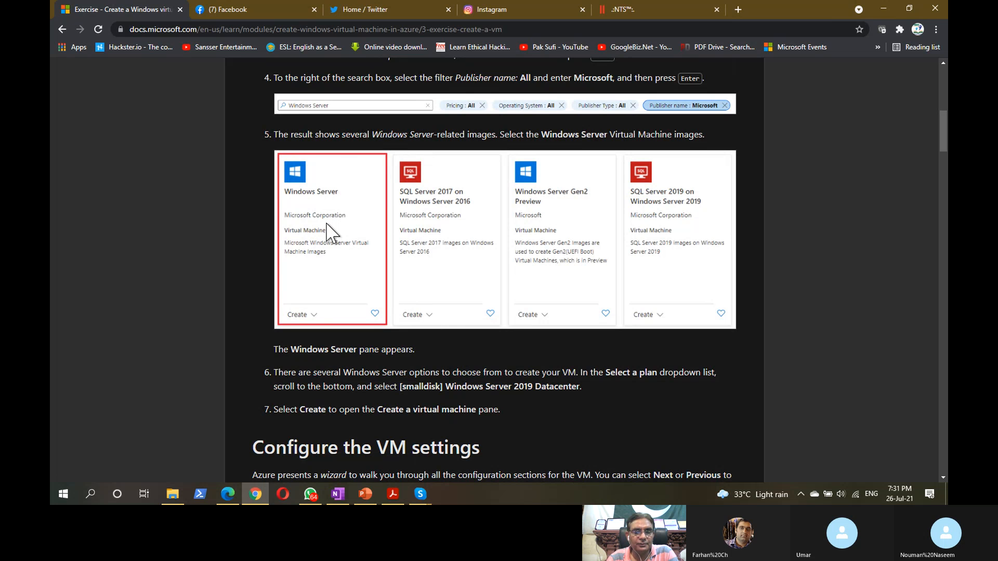
scroll(333, 234, down, 10)
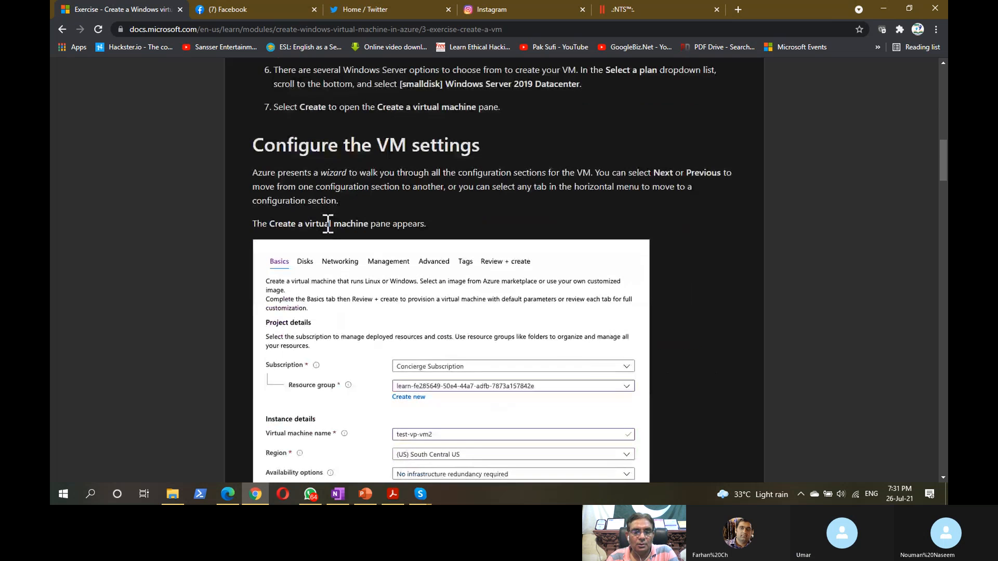
scroll(331, 234, up, 10)
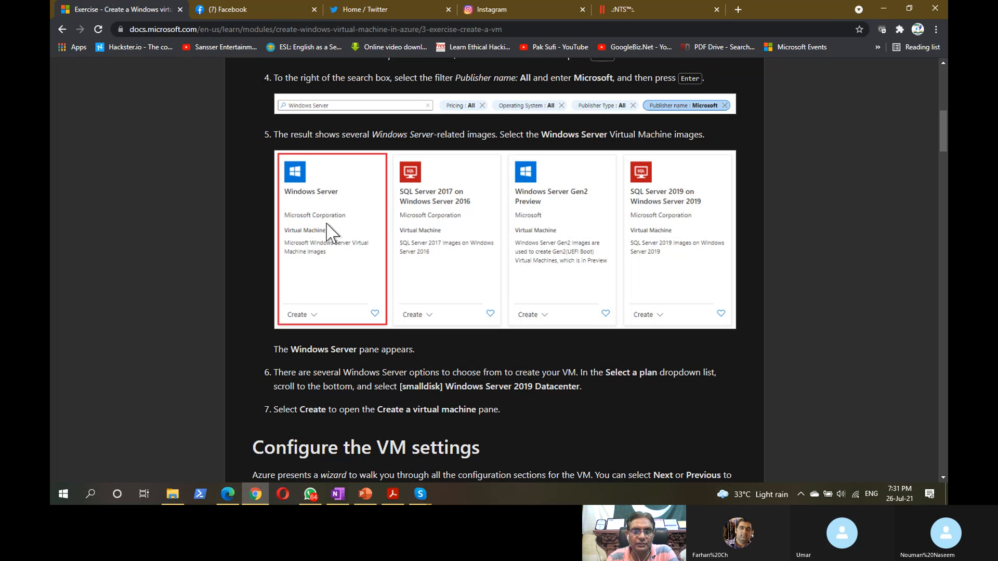
scroll(326, 223, down, 2)
scroll(326, 228, down, 6)
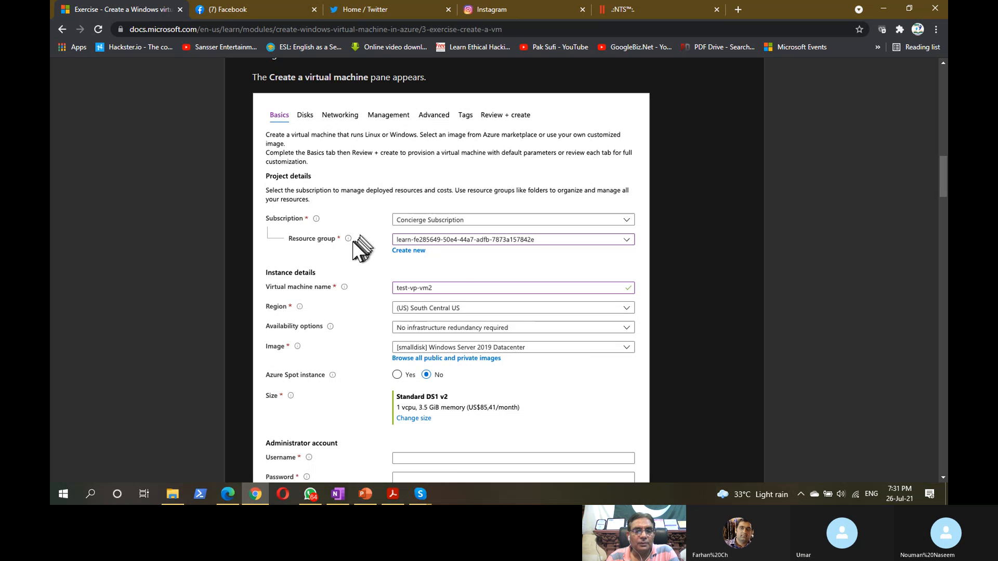
scroll(375, 253, down, 3)
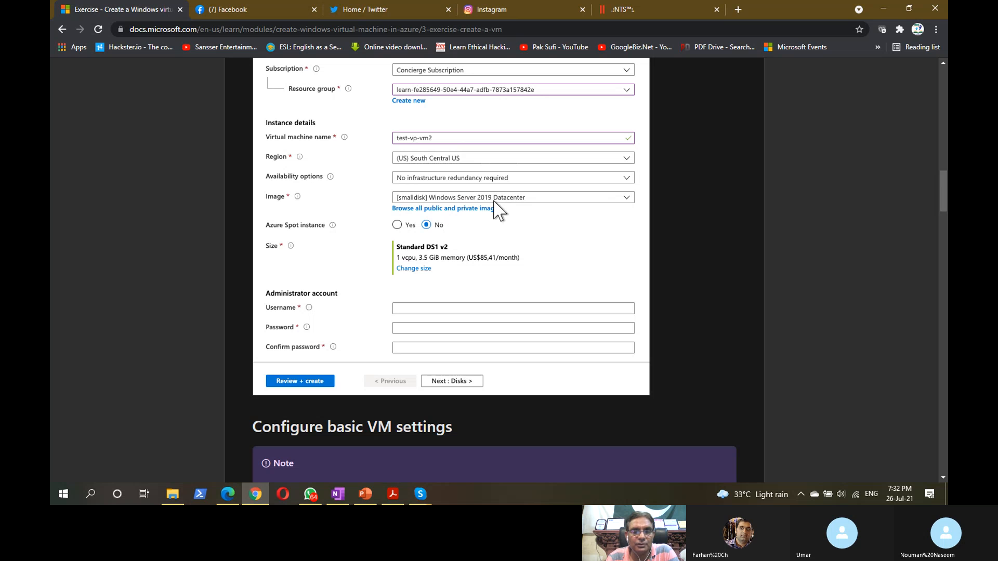
scroll(479, 220, down, 1)
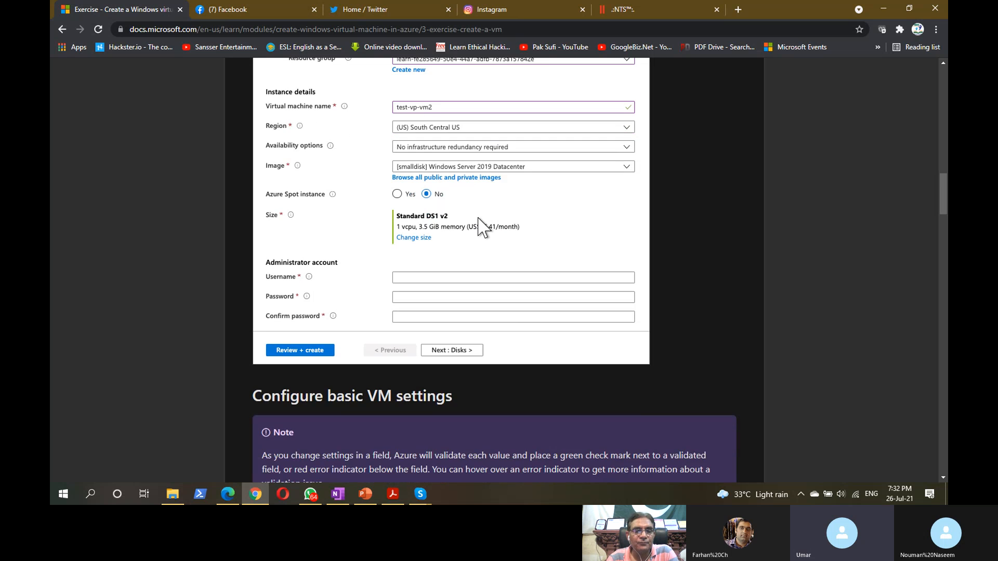
scroll(478, 222, down, 2)
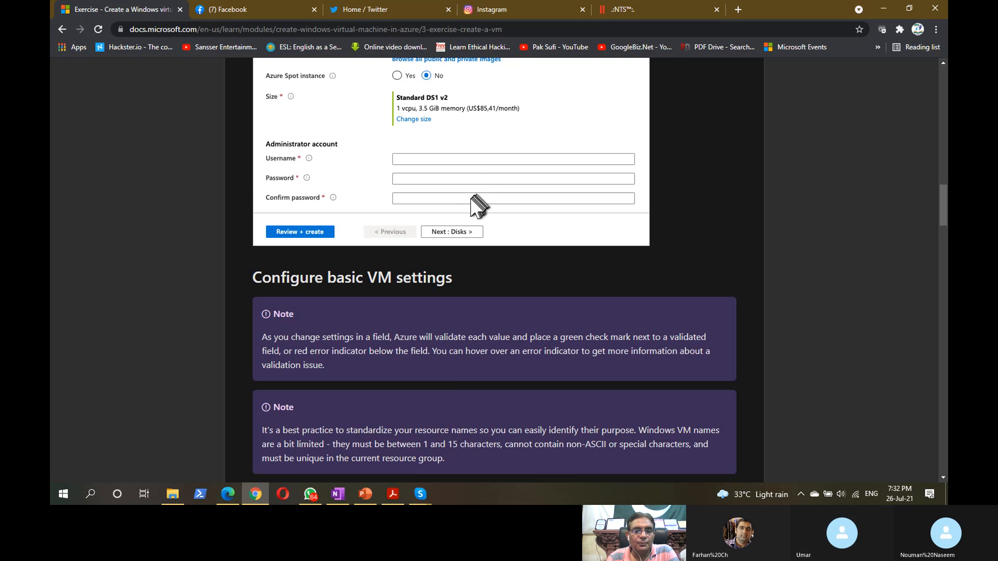
scroll(470, 206, down, 5)
scroll(460, 200, down, 4)
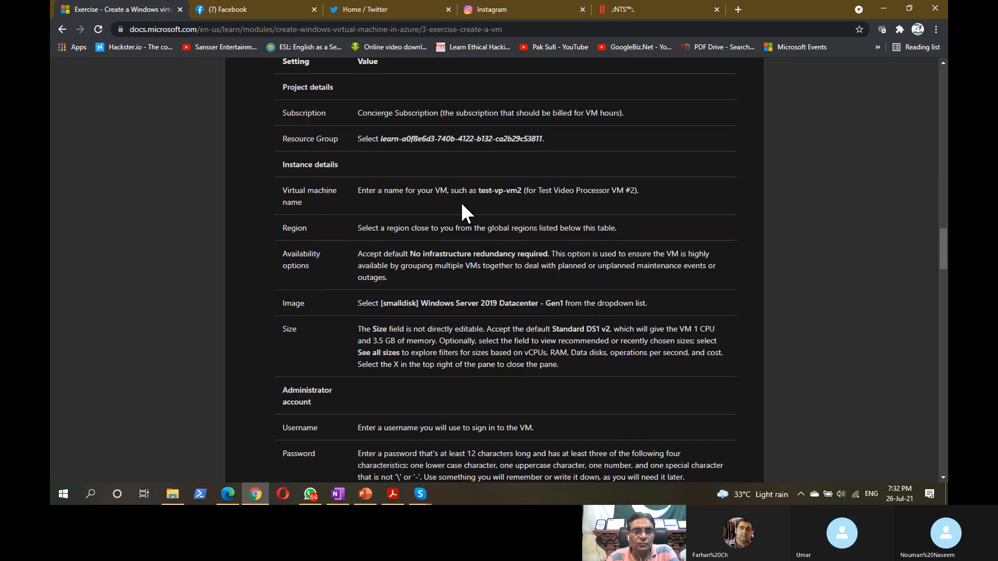
scroll(460, 200, down, 5)
scroll(461, 204, down, 8)
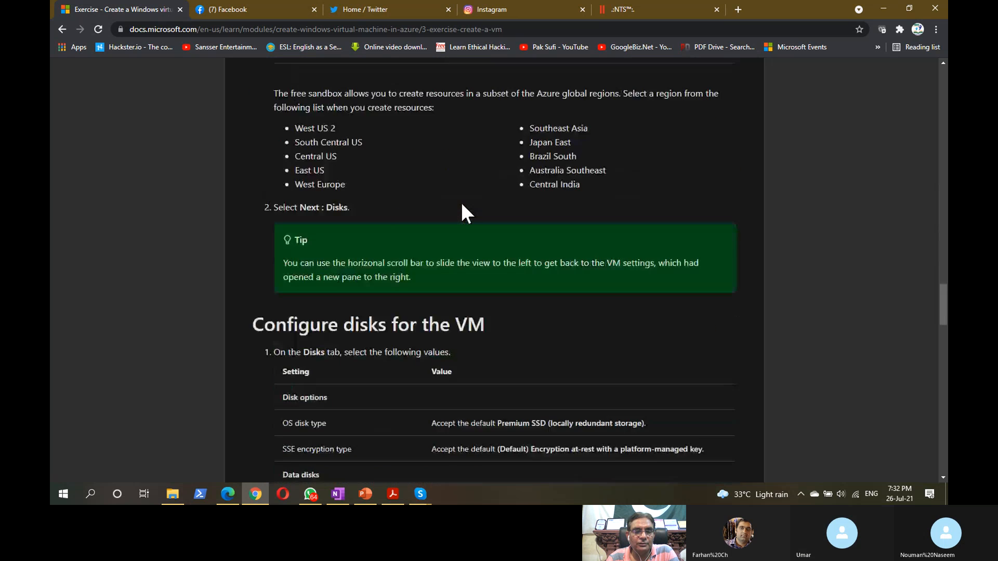
scroll(460, 201, down, 3)
scroll(457, 194, up, 3)
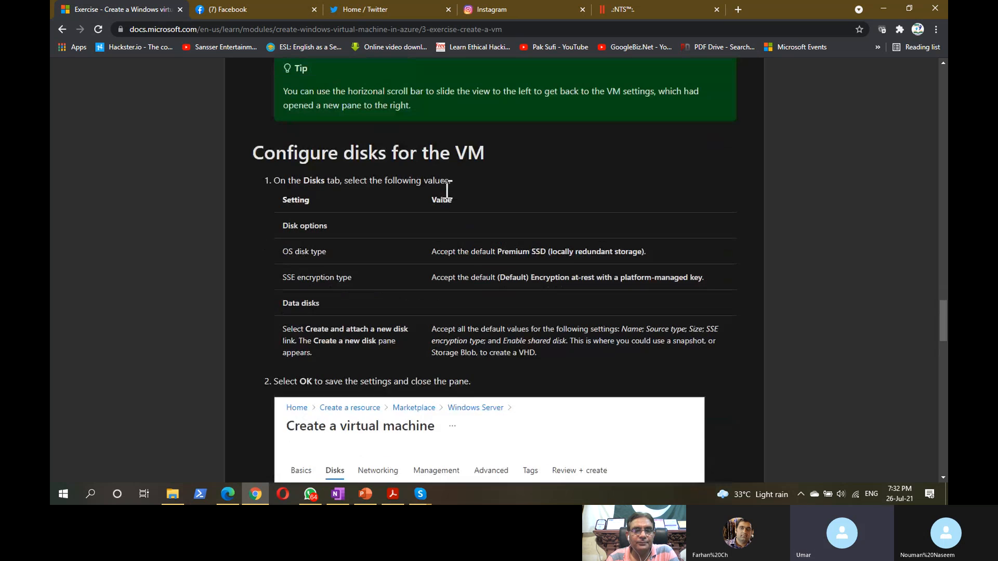
double_click(354, 153)
scroll(401, 178, down, 5)
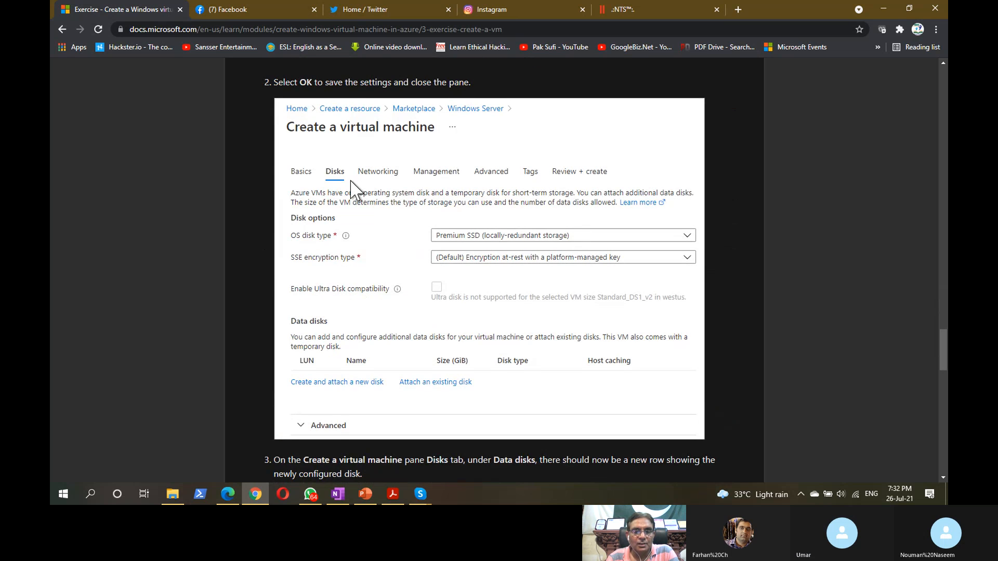
scroll(358, 195, down, 3)
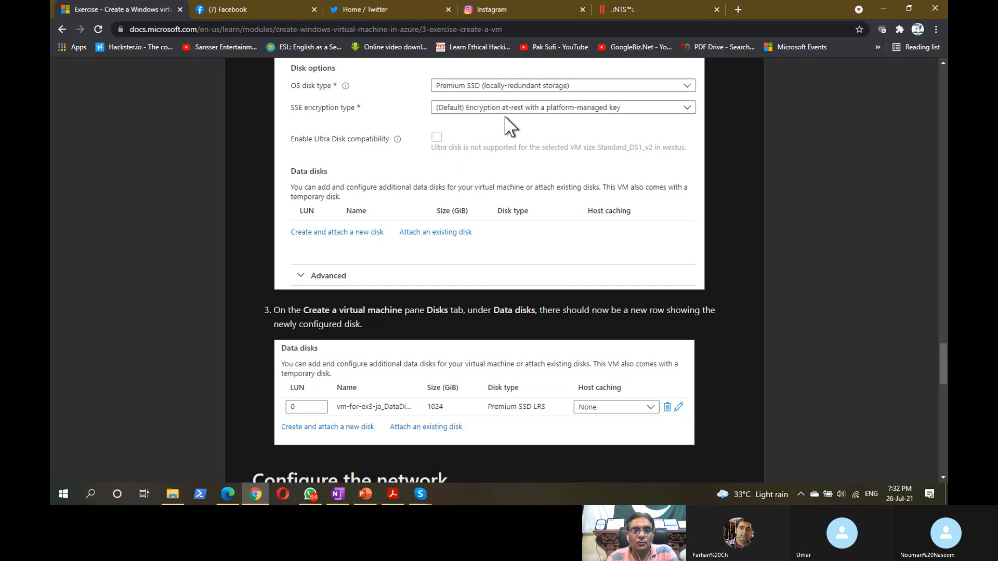
scroll(395, 186, down, 3)
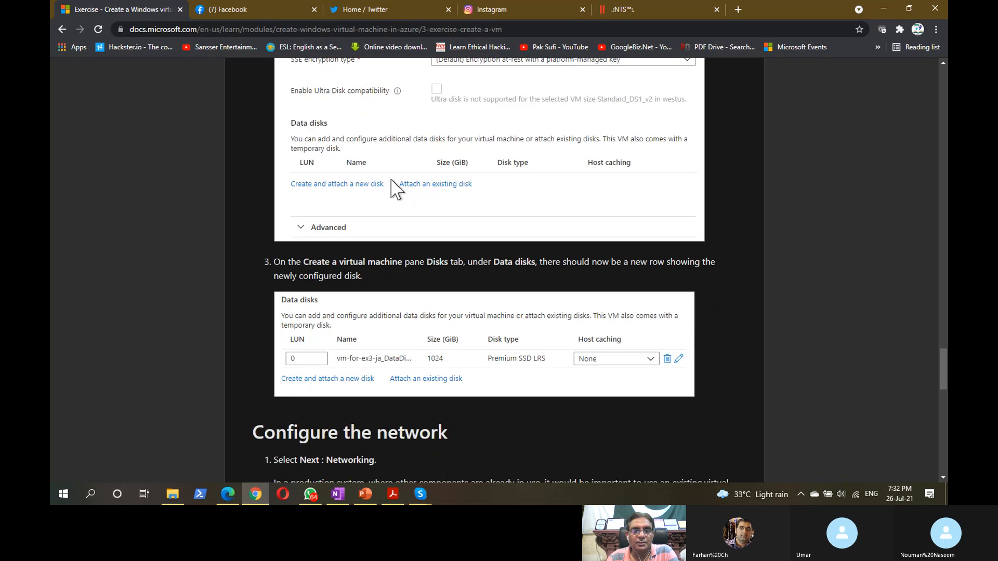
scroll(413, 244, down, 3)
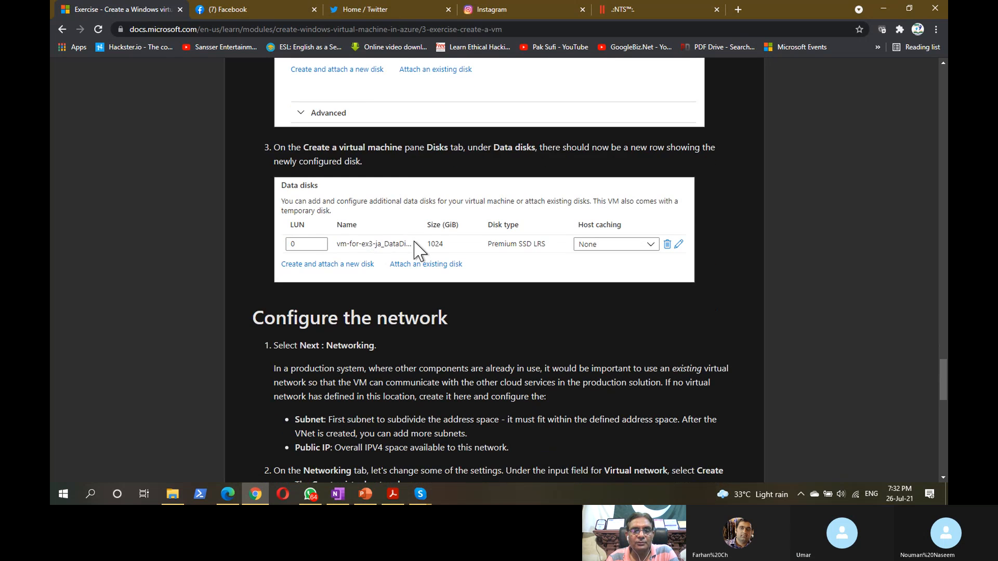
drag(378, 182, 438, 182)
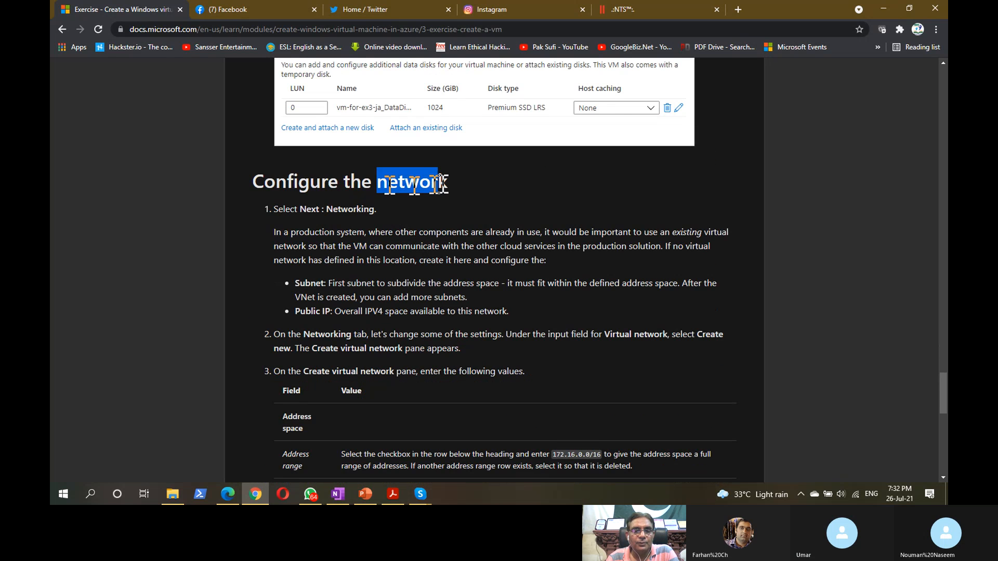
scroll(499, 270, down, 3)
scroll(499, 271, down, 5)
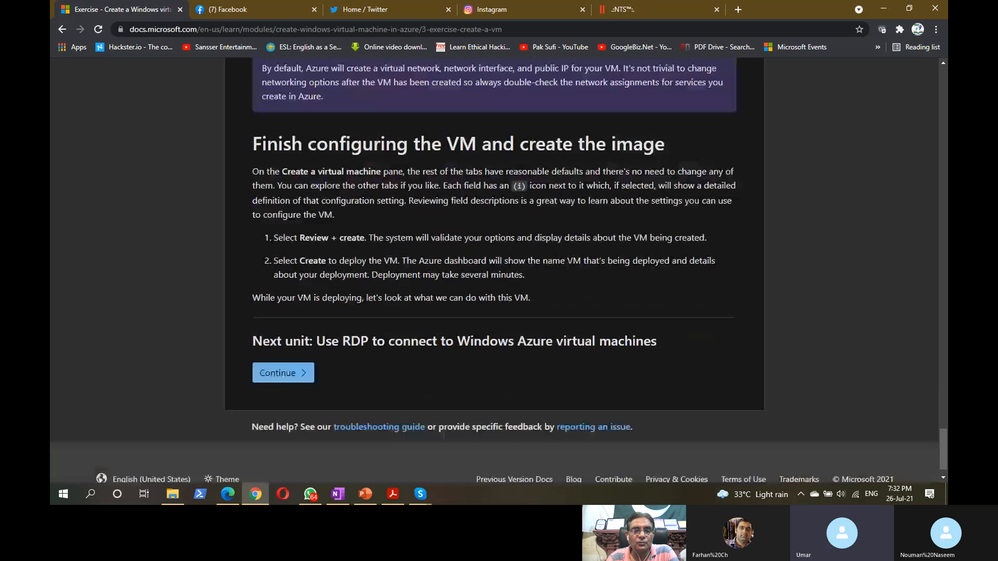
drag(454, 125, 690, 128)
click(351, 141)
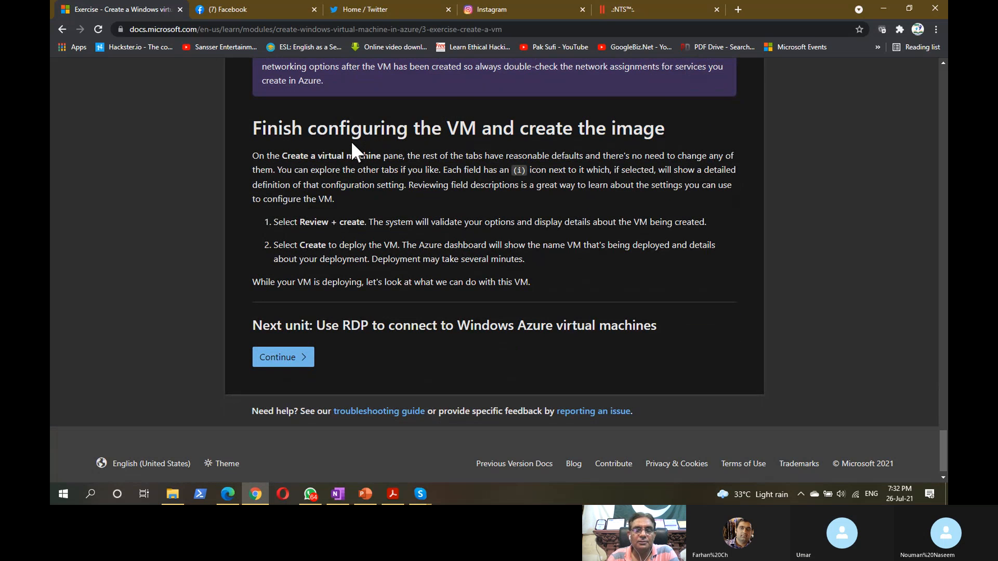
scroll(400, 194, up, 3)
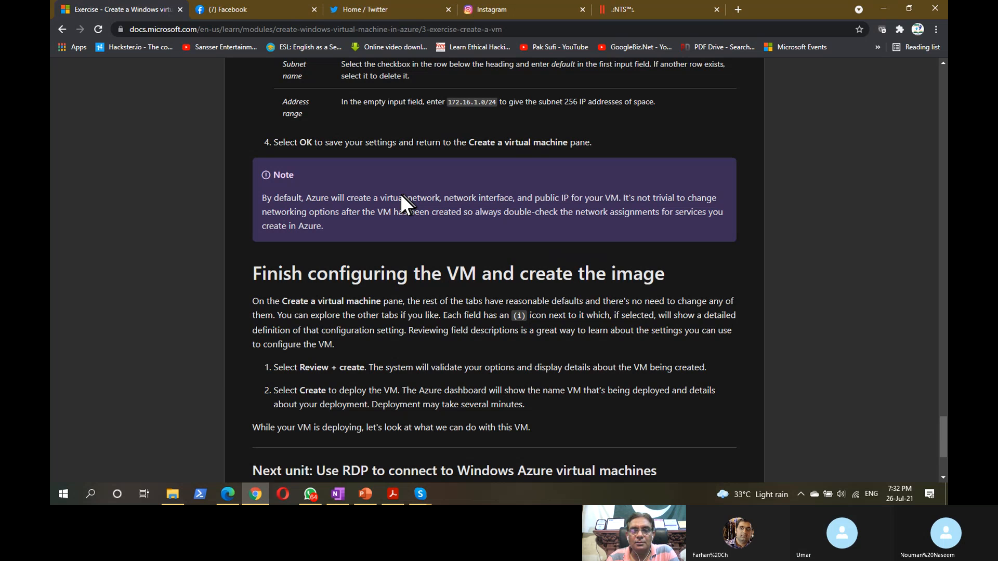
scroll(400, 193, up, 20)
- Launch the Azure portal from the exercise and close the exercise tab
scroll(400, 193, up, 2)
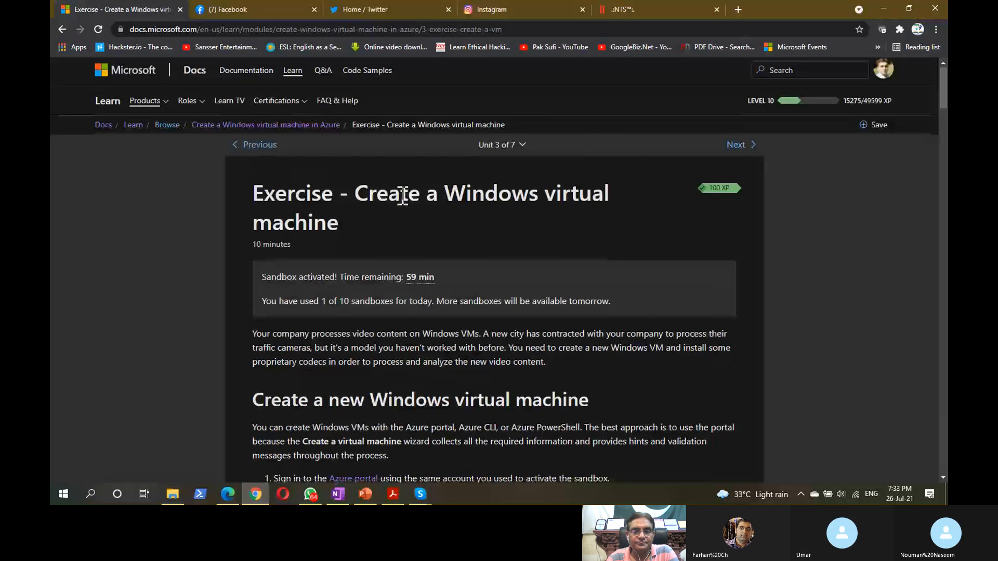
scroll(402, 196, down, 3)
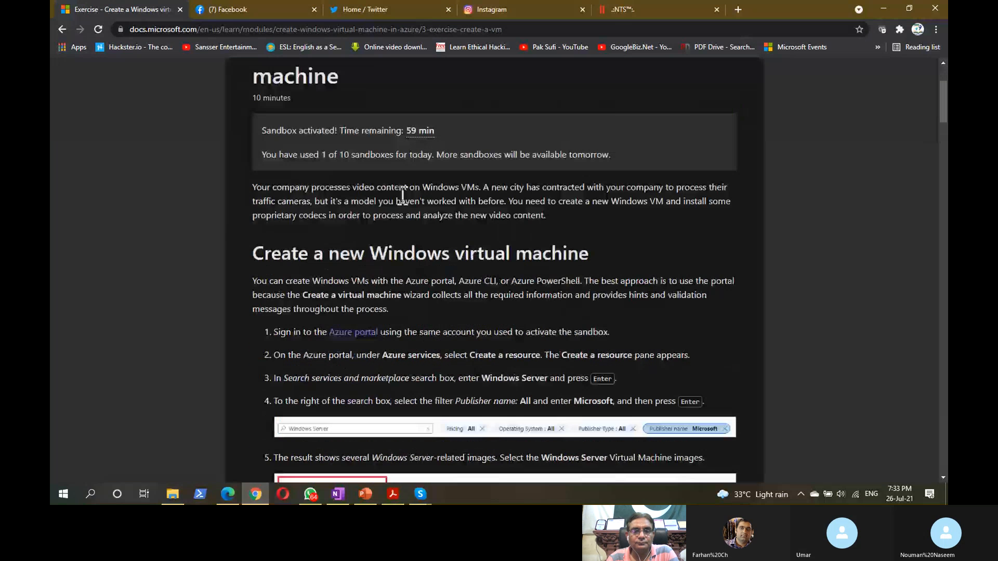
click(370, 332)
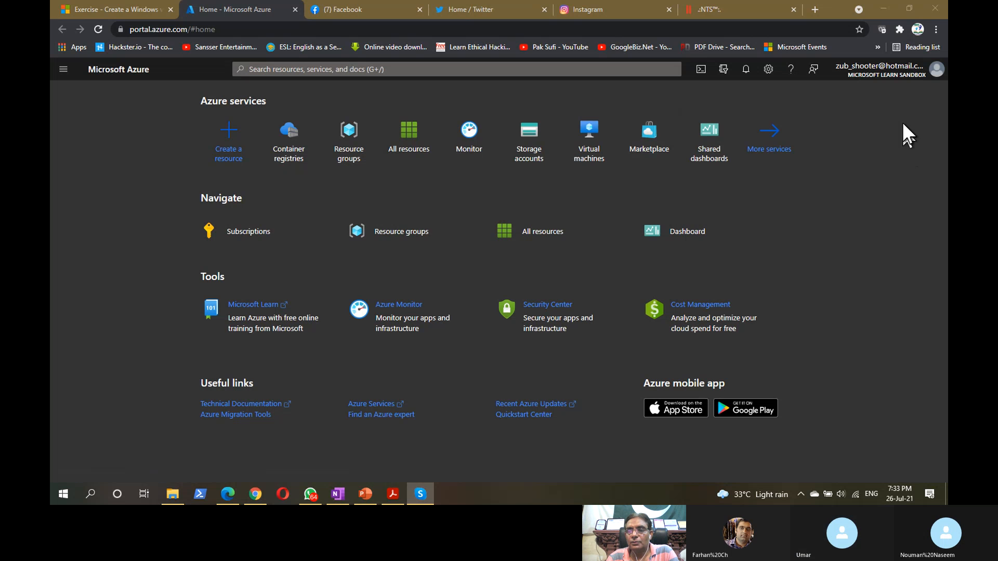
mouse_move(877, 78)
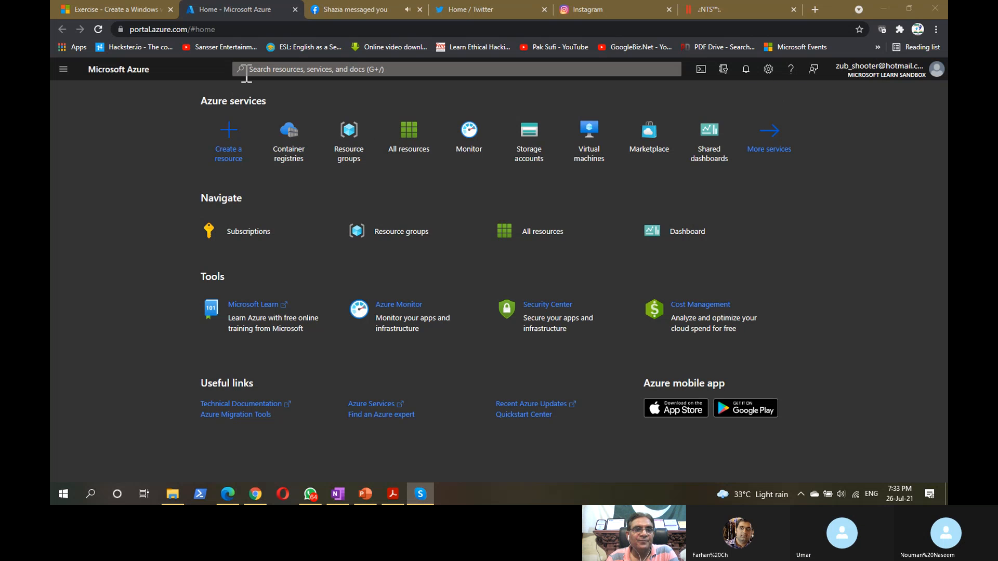
click(110, 8)
key(ctrl+w)
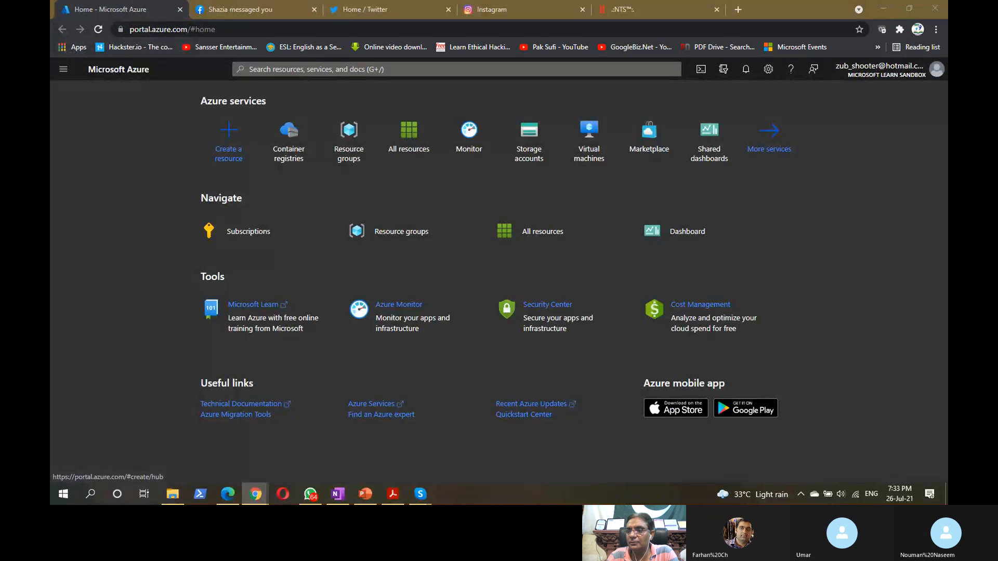
key(alt+Tab)
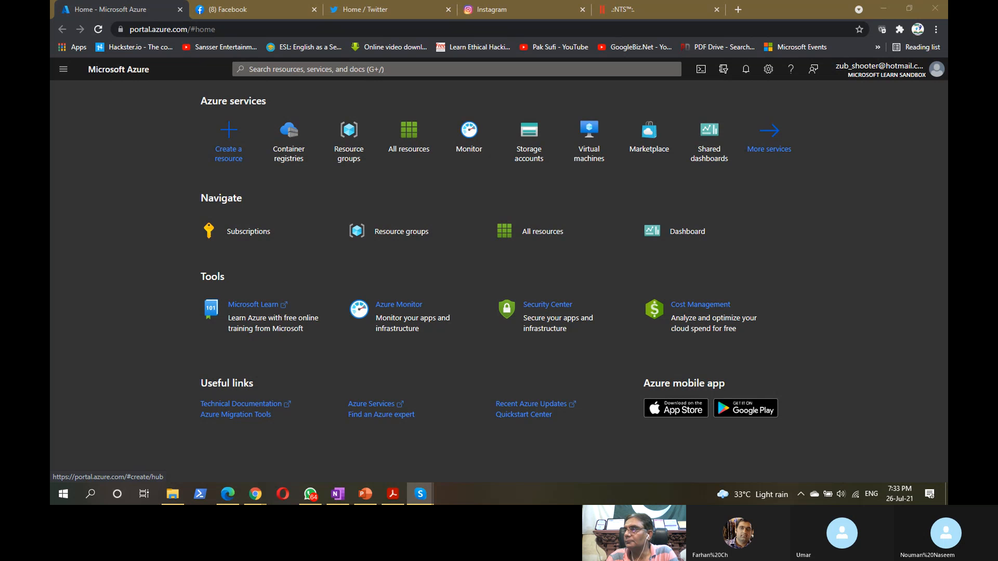
drag(947, 57, 581, 10)
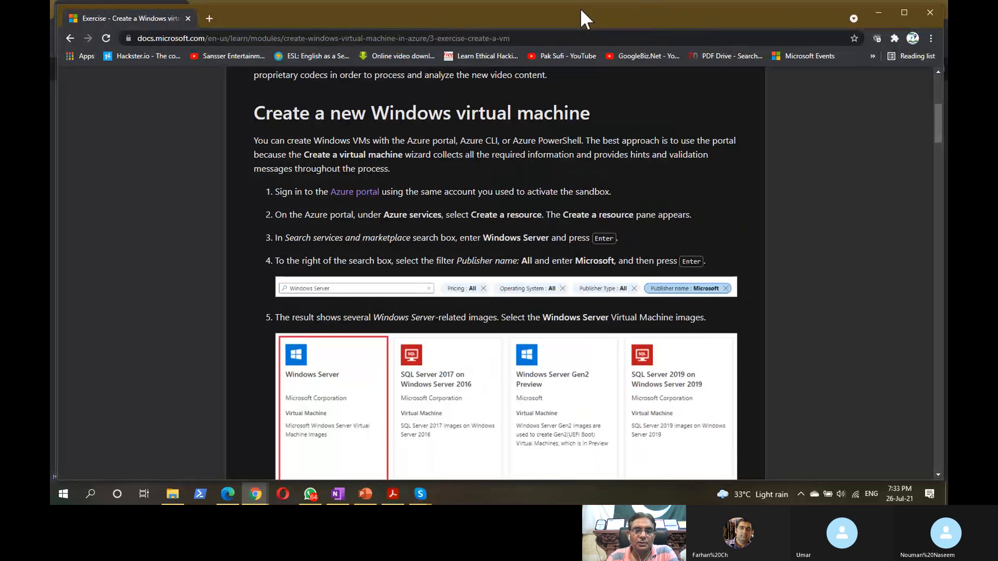
drag(580, 9, 947, 98)
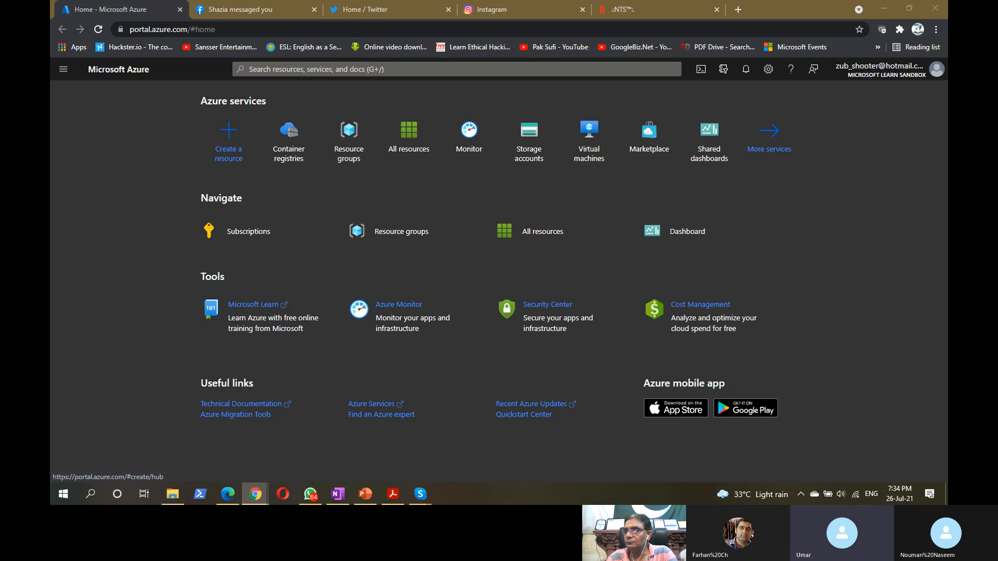
- Start a Windows Server 2019 Datacenter VM using the existing learn sandbox resource group
click(218, 145)
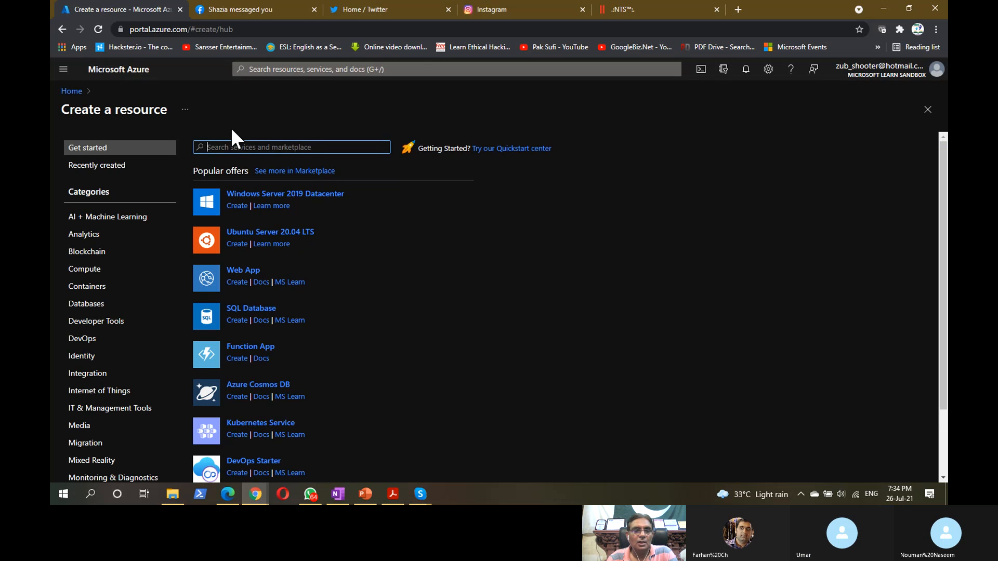
click(290, 197)
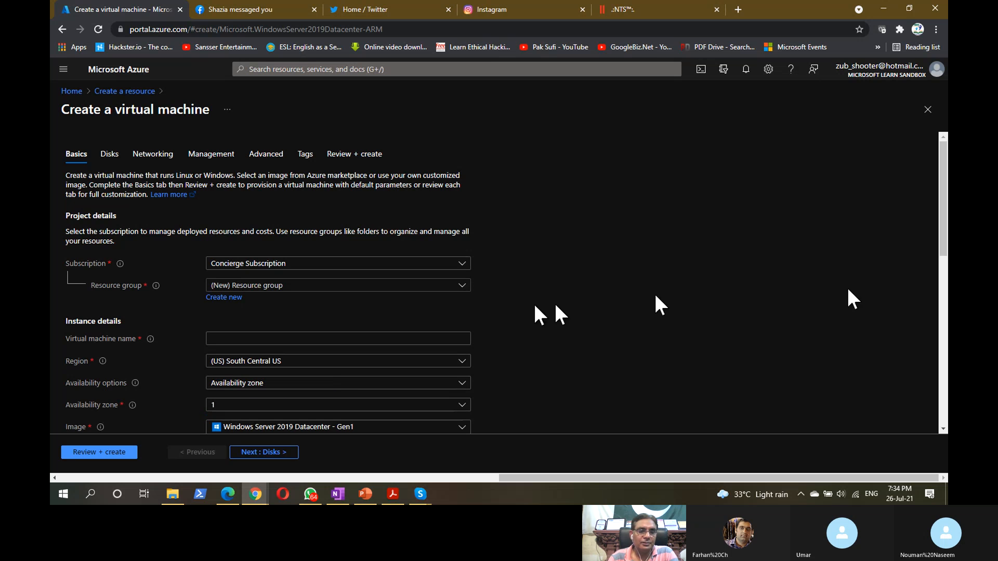
scroll(525, 268, down, 3)
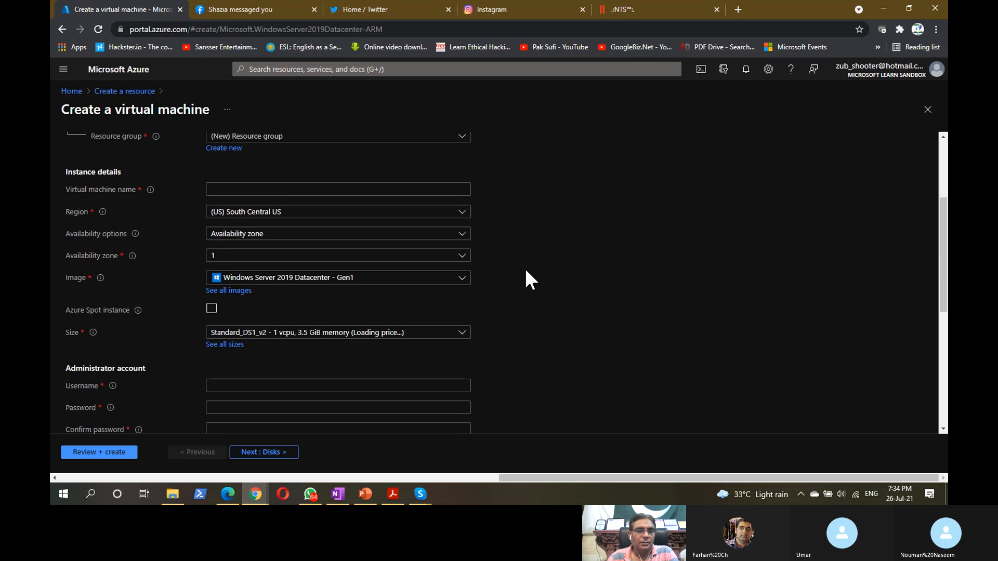
scroll(525, 268, up, 3)
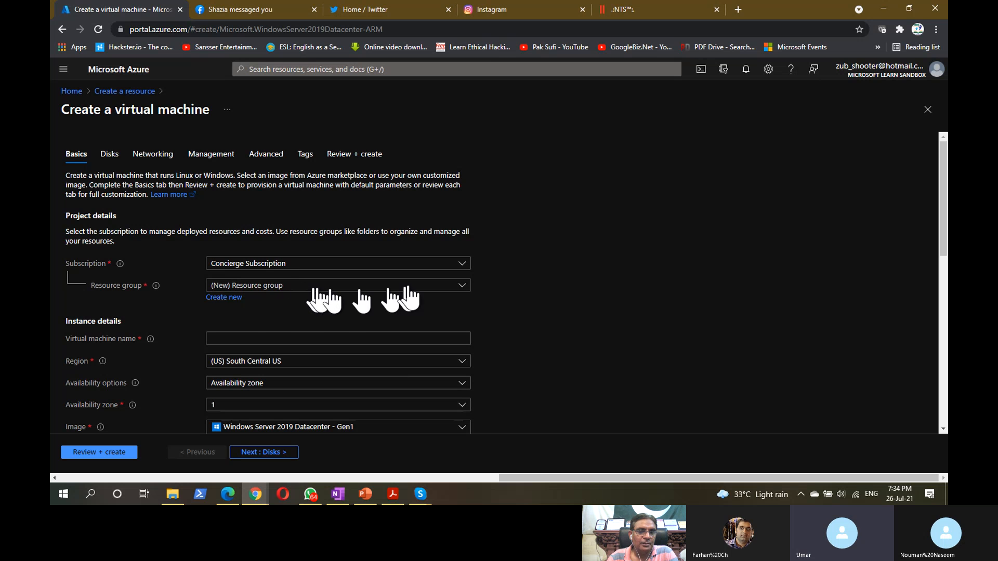
click(461, 289)
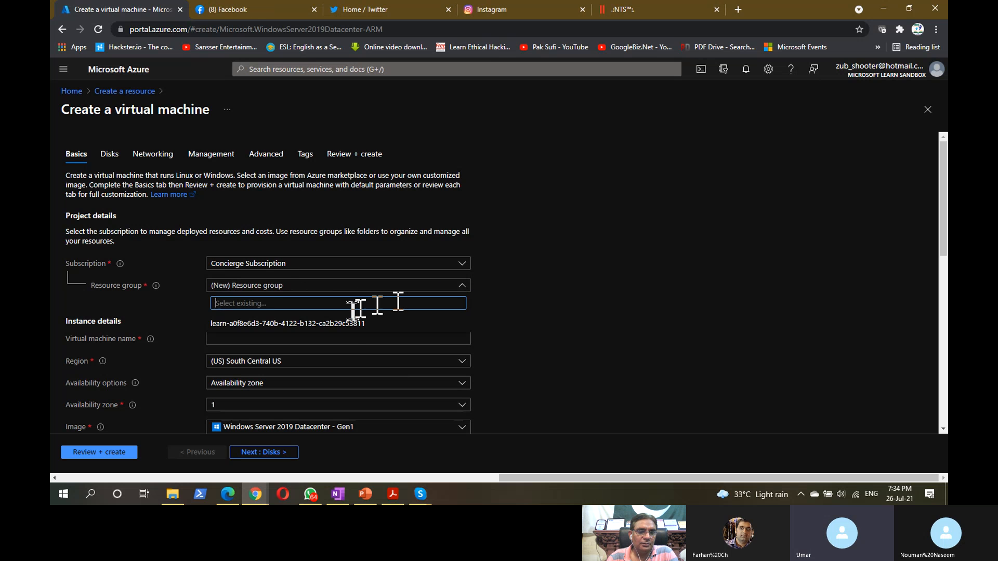
click(231, 324)
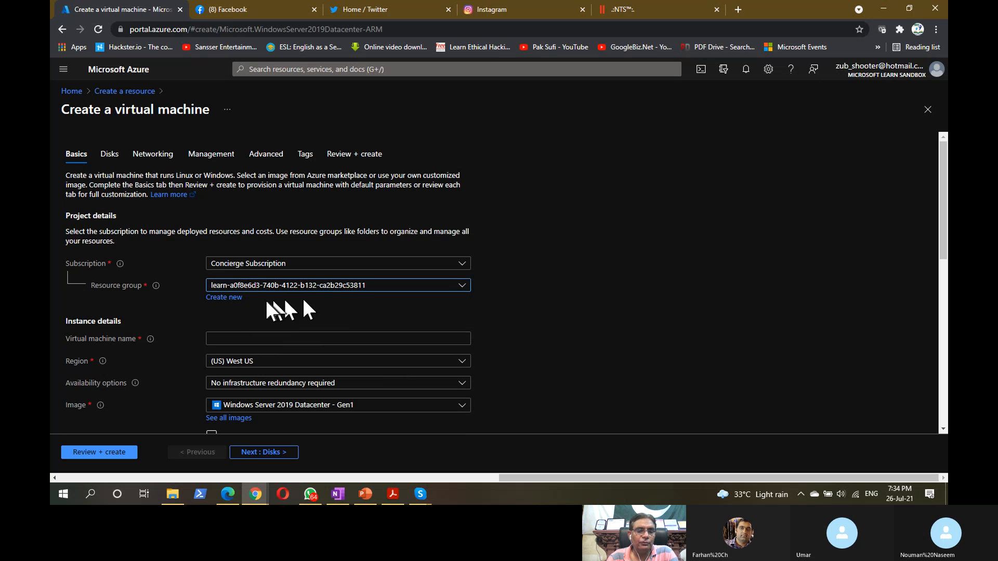
click(220, 300)
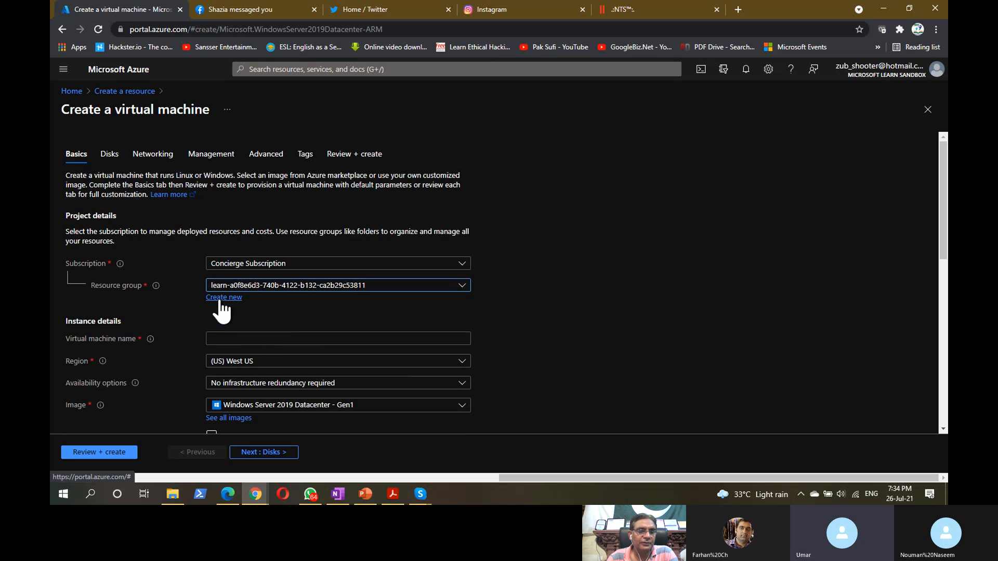
scroll(535, 273, down, 3)
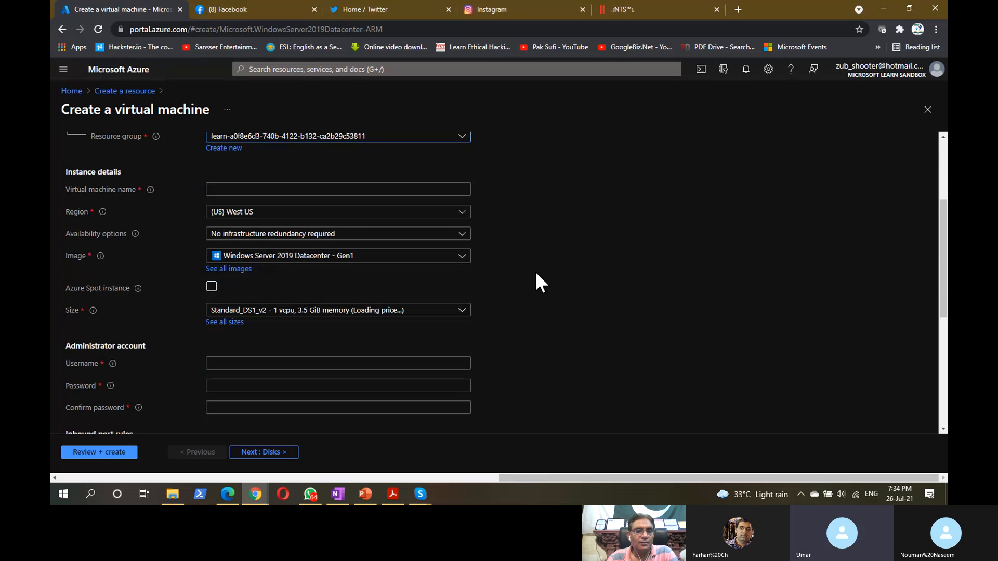
- Enter GoogleBiz as the VM name and keep the region at (US) West US
click(273, 191)
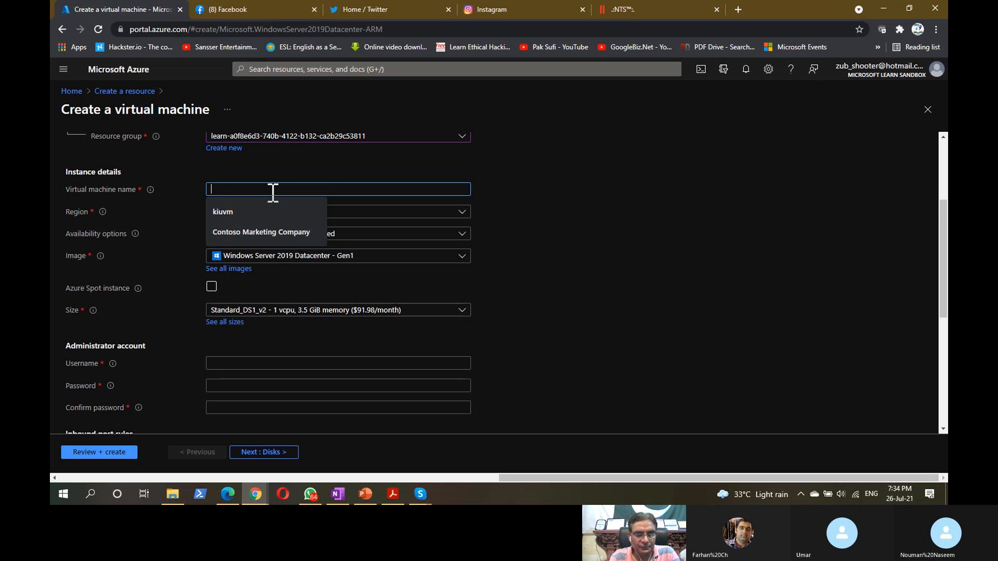
text(Google)
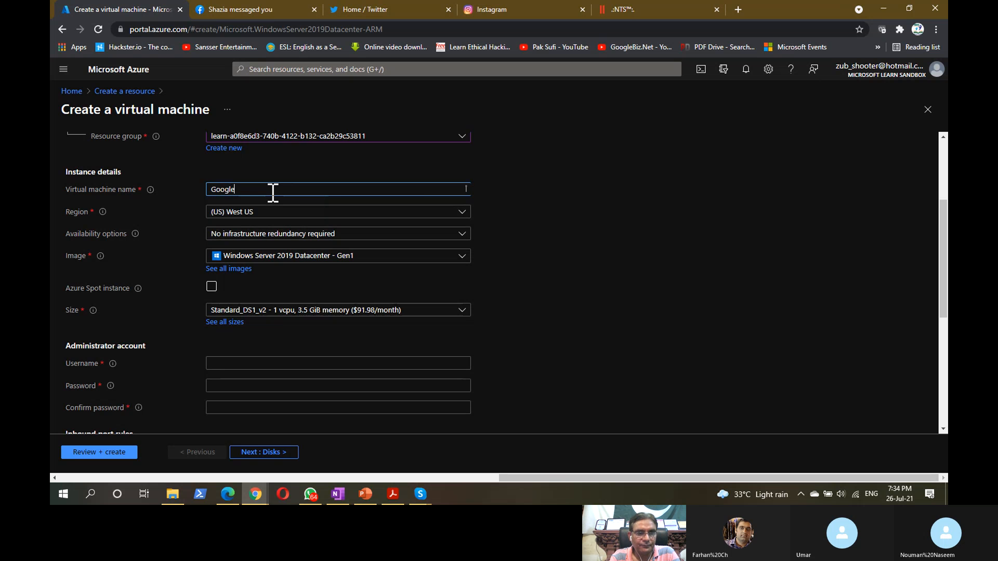
text(Biz)
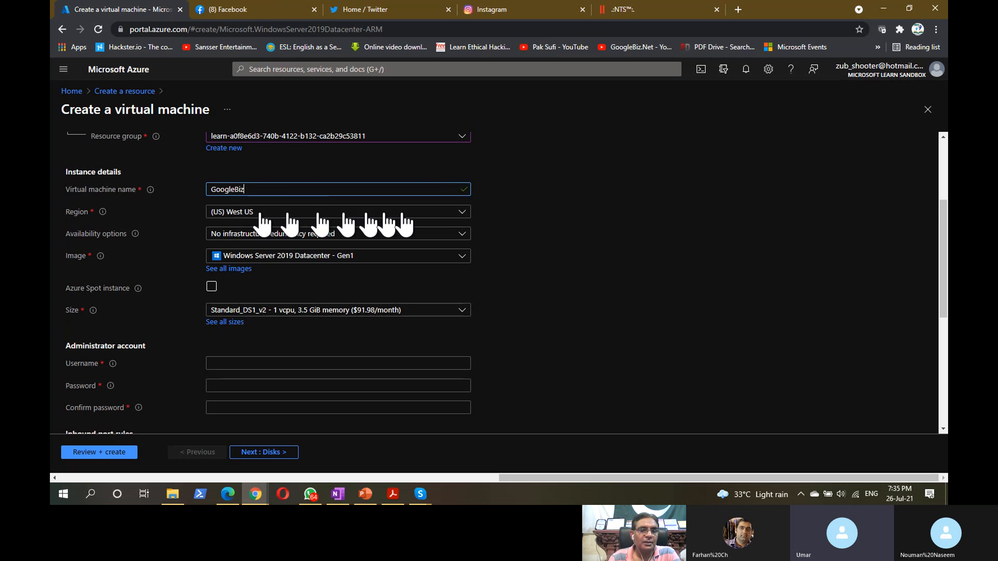
click(463, 212)
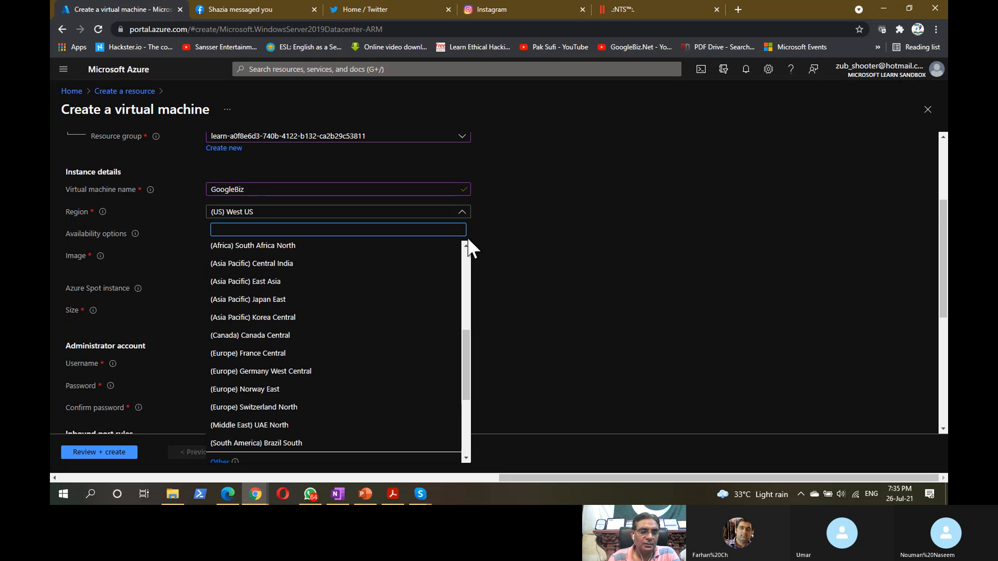
click(574, 201)
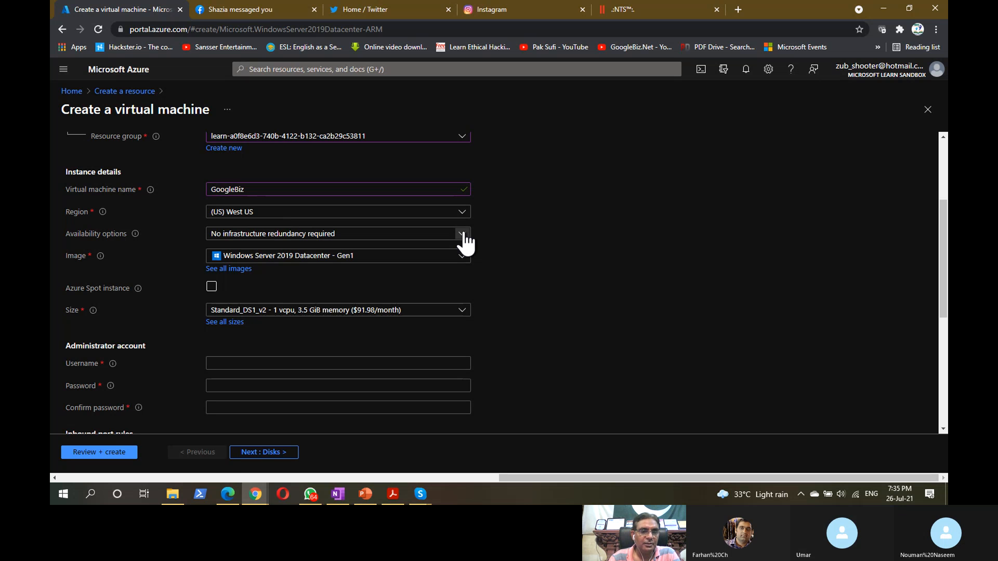
click(462, 235)
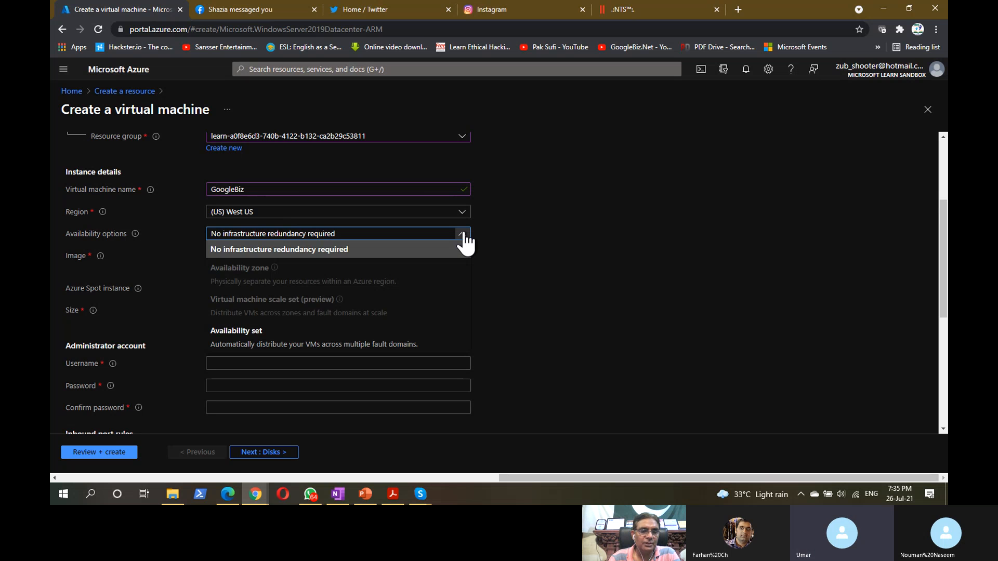
click(517, 235)
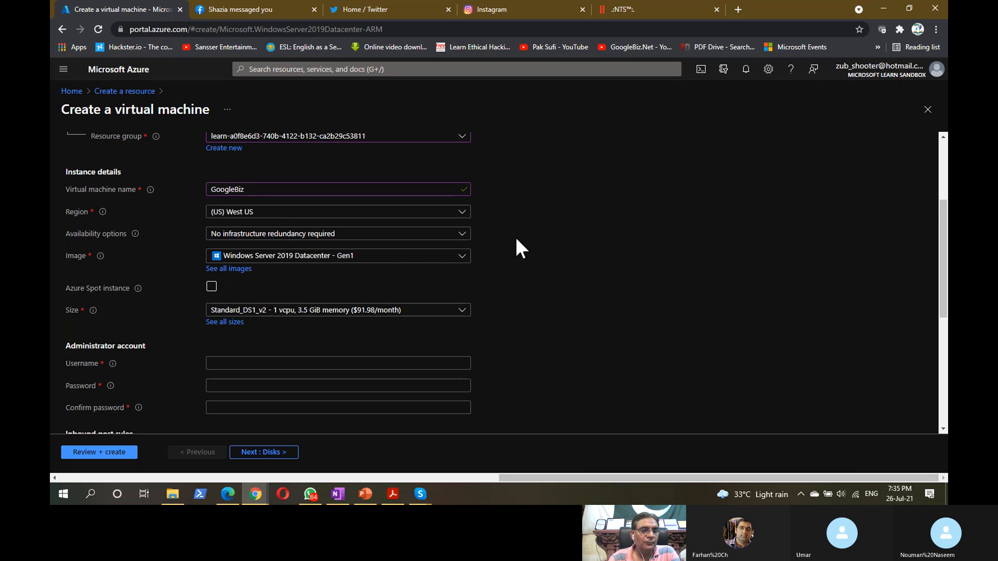
click(462, 235)
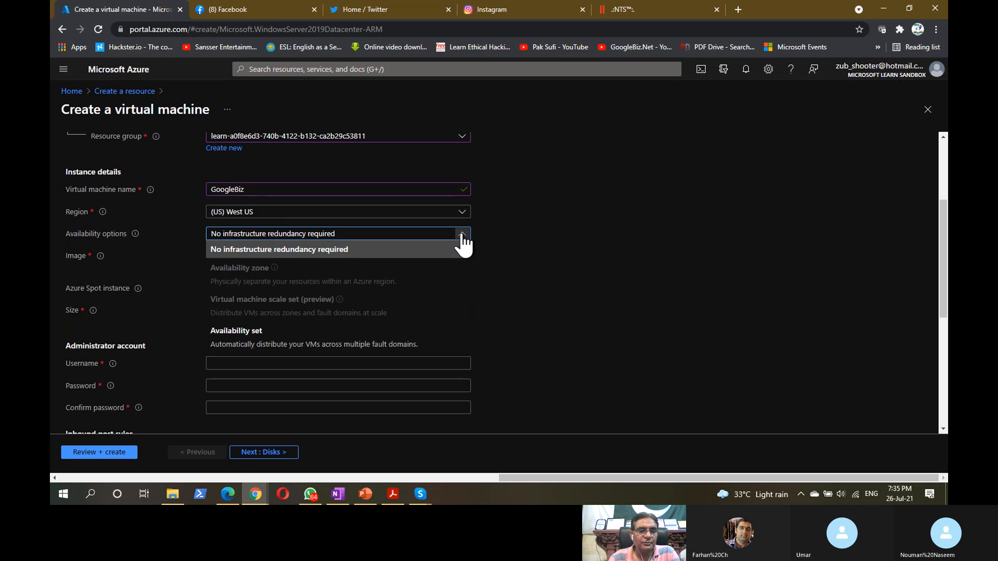
click(510, 237)
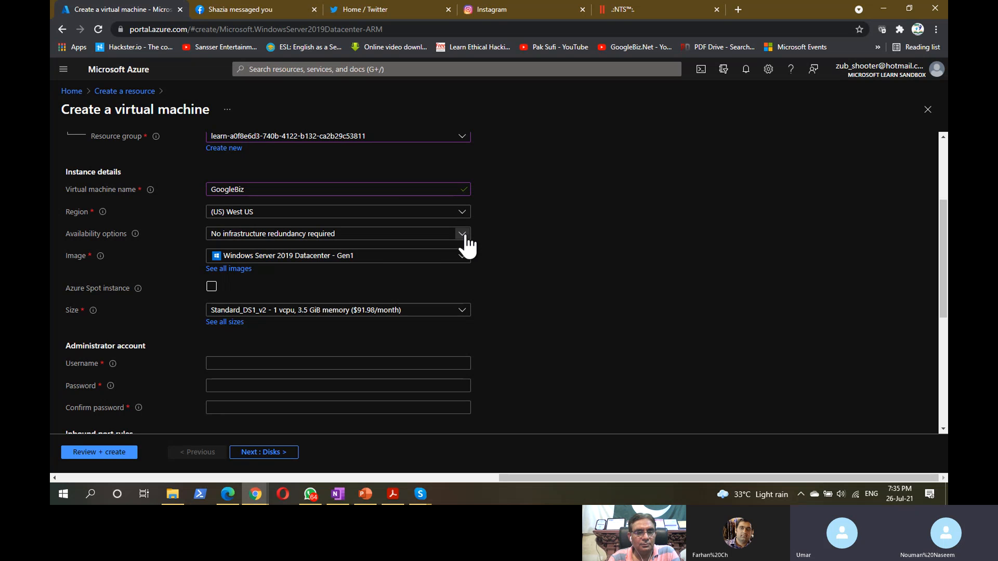
click(462, 234)
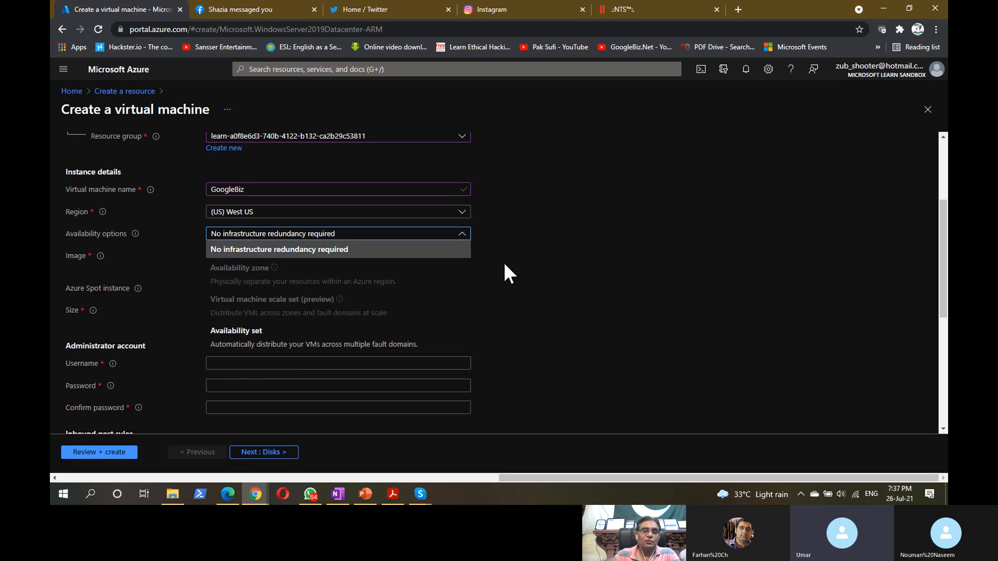
click(504, 262)
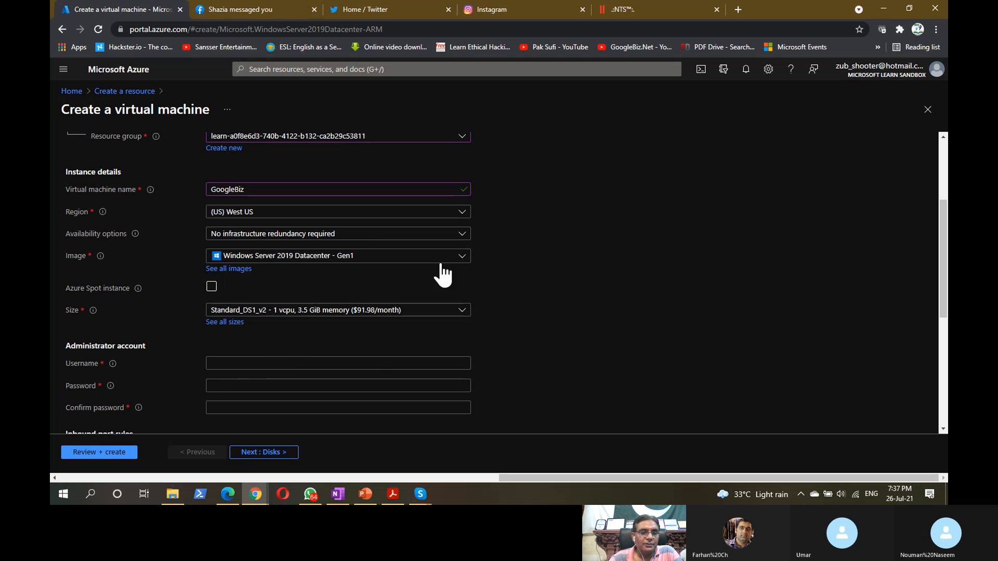
click(469, 267)
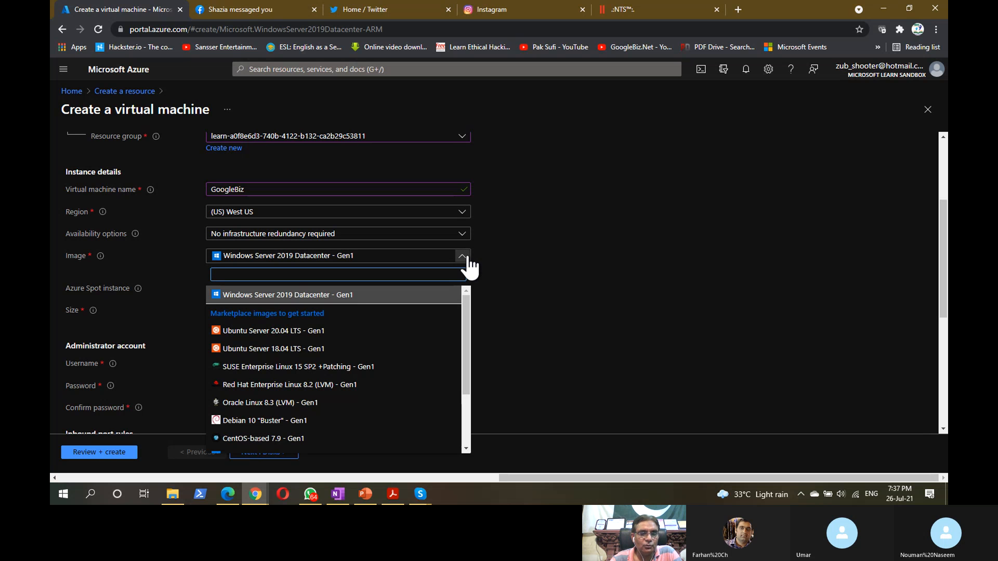
drag(468, 312, 463, 383)
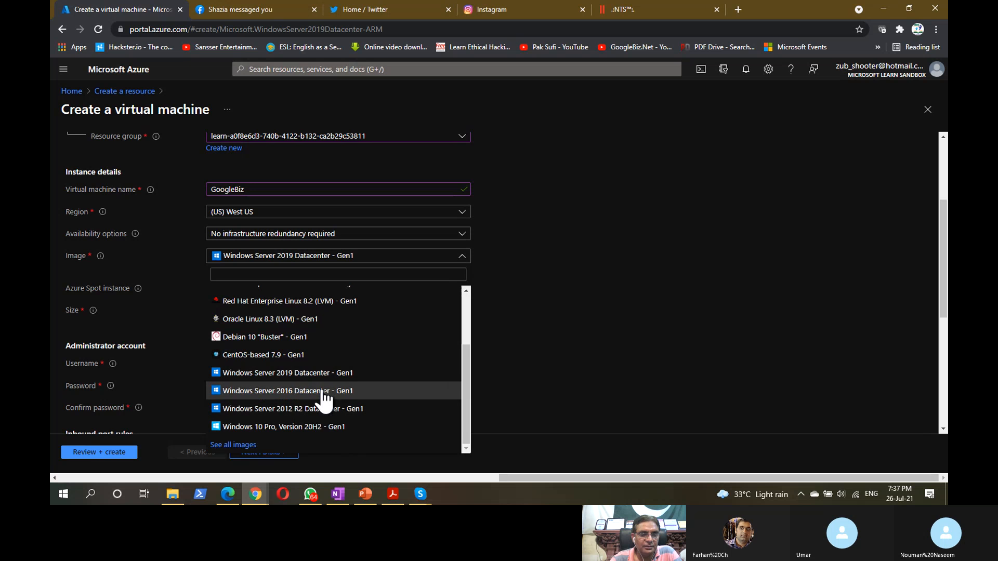
click(494, 370)
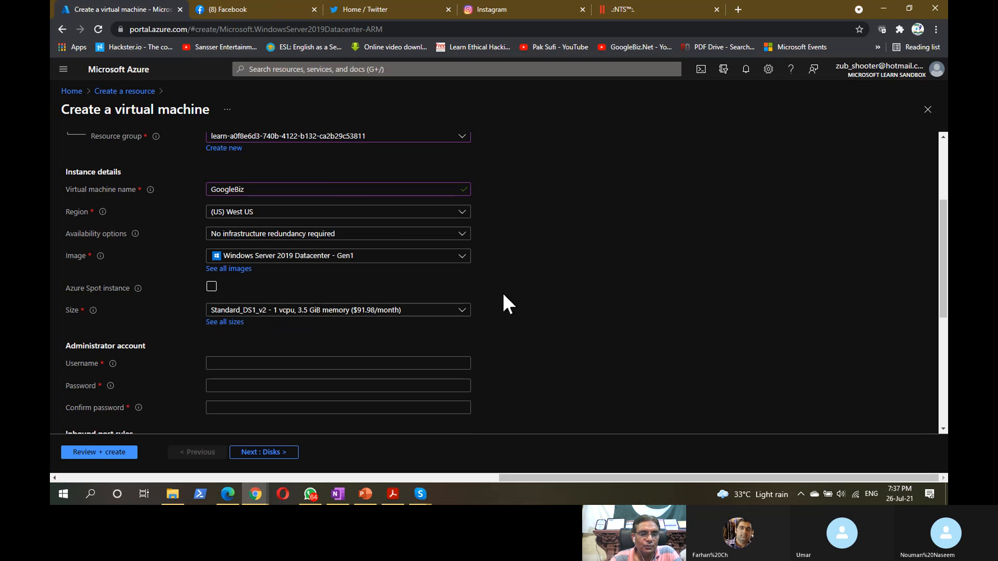
scroll(502, 294, down, 3)
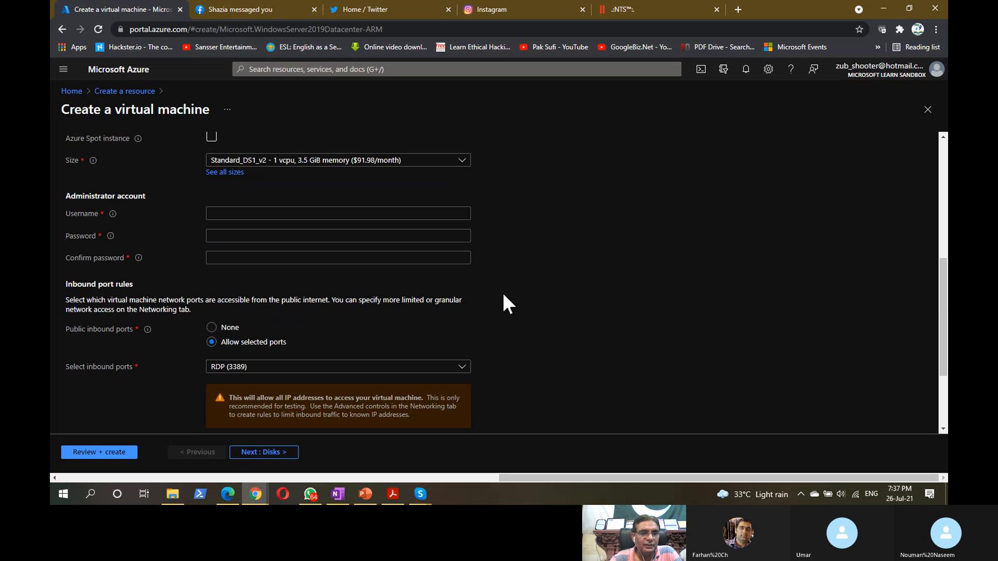
scroll(503, 295, up, 3)
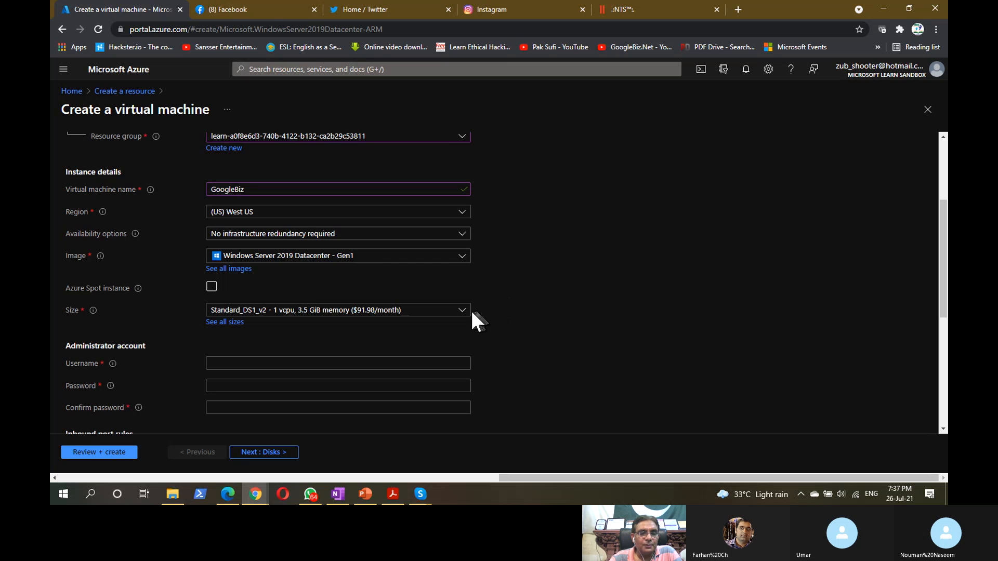
- Browse the full marketplace image catalogue, then scroll back to the GoogleBiz form
click(242, 269)
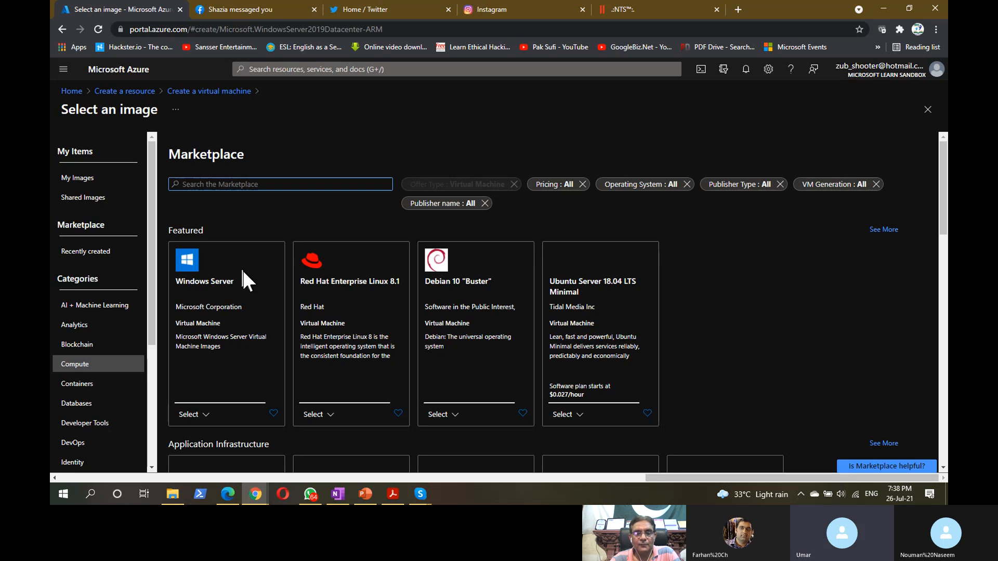
scroll(610, 330, down, 8)
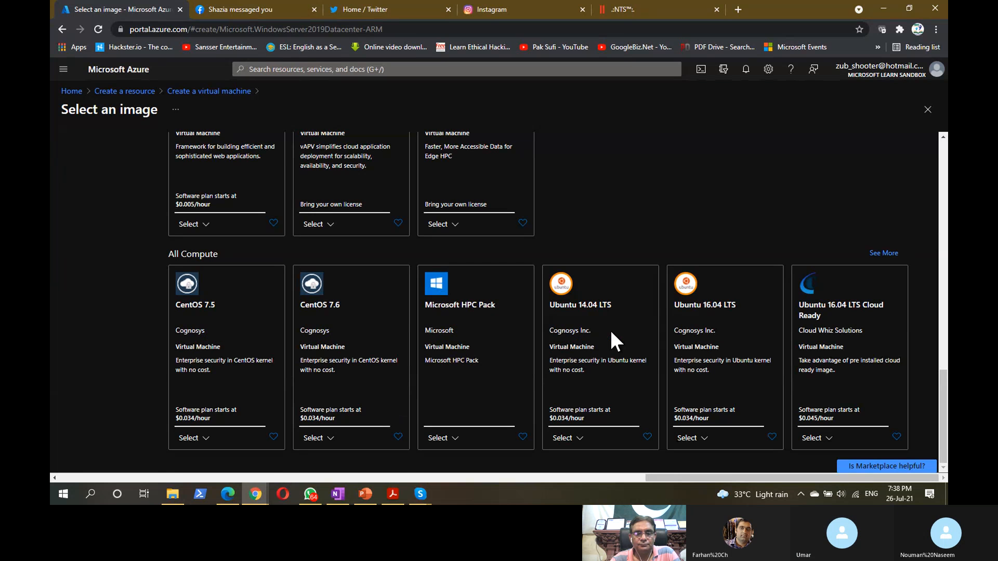
scroll(612, 333, up, 8)
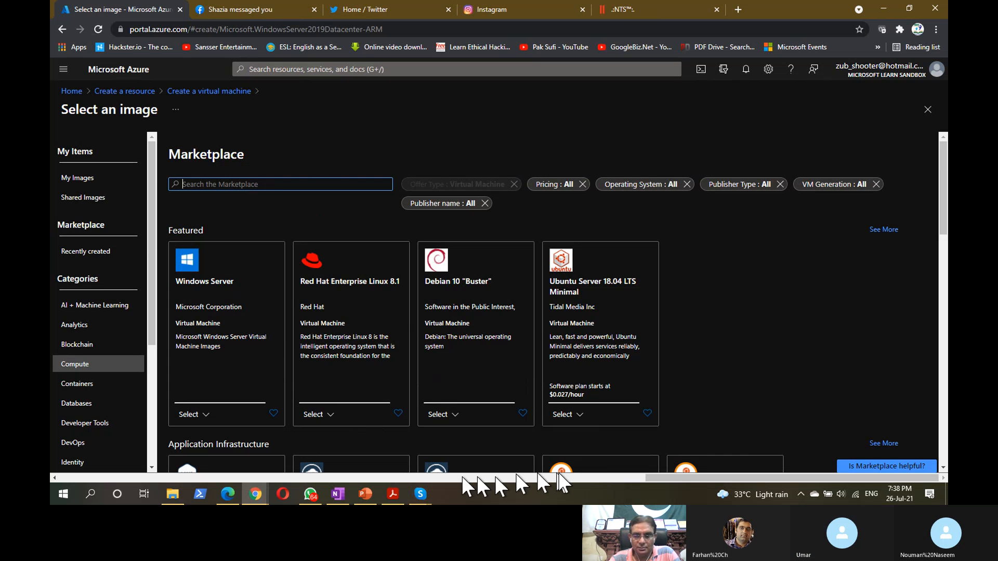
drag(654, 475, 351, 484)
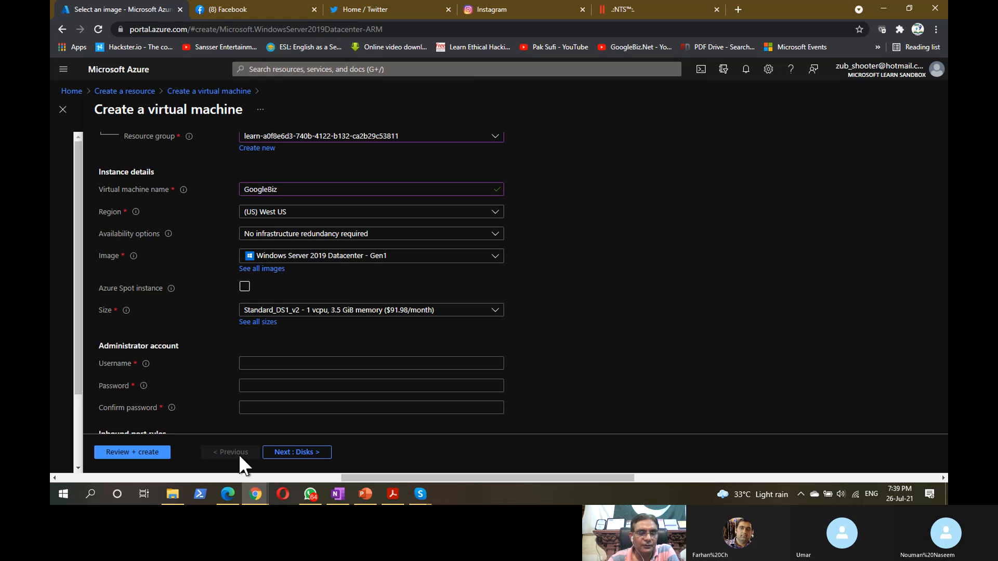
- Launch Hyper-V Manager from the MyApps section of the Start menu
click(58, 496)
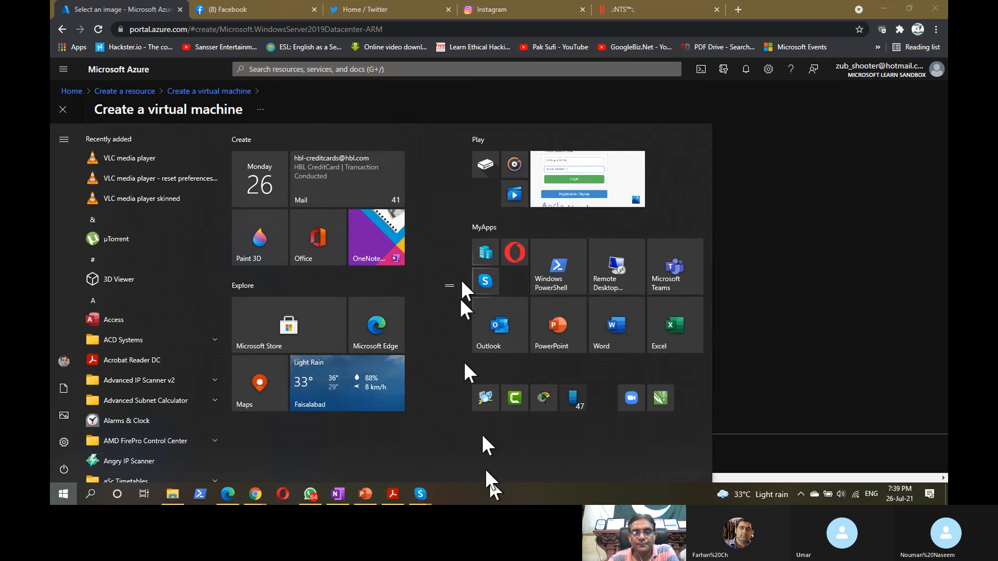
click(485, 254)
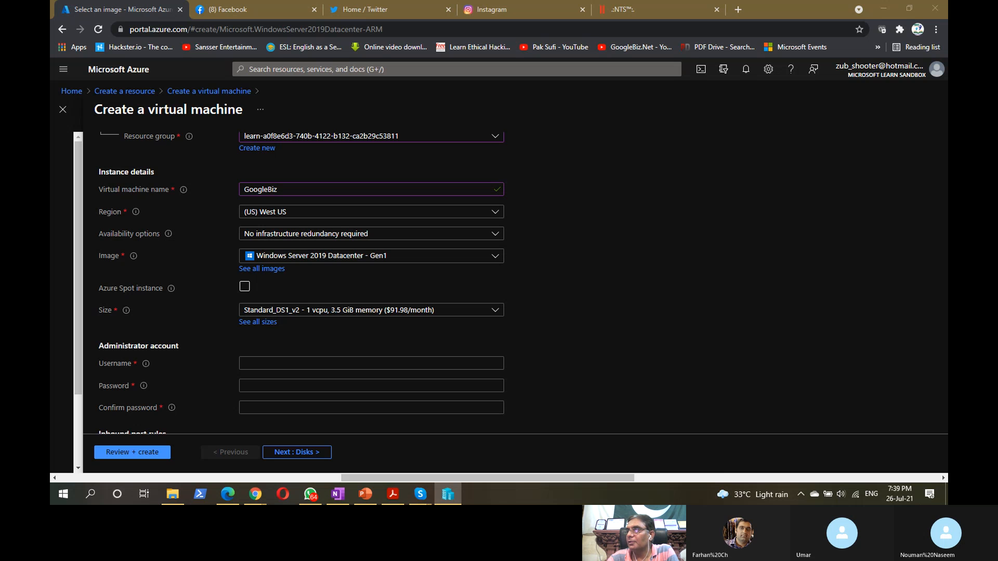
- Inspect the 2016-1 Shahzad, kali2, MikroTik and win10eval VMs, then connect to win10eval
drag(947, 96, 655, 26)
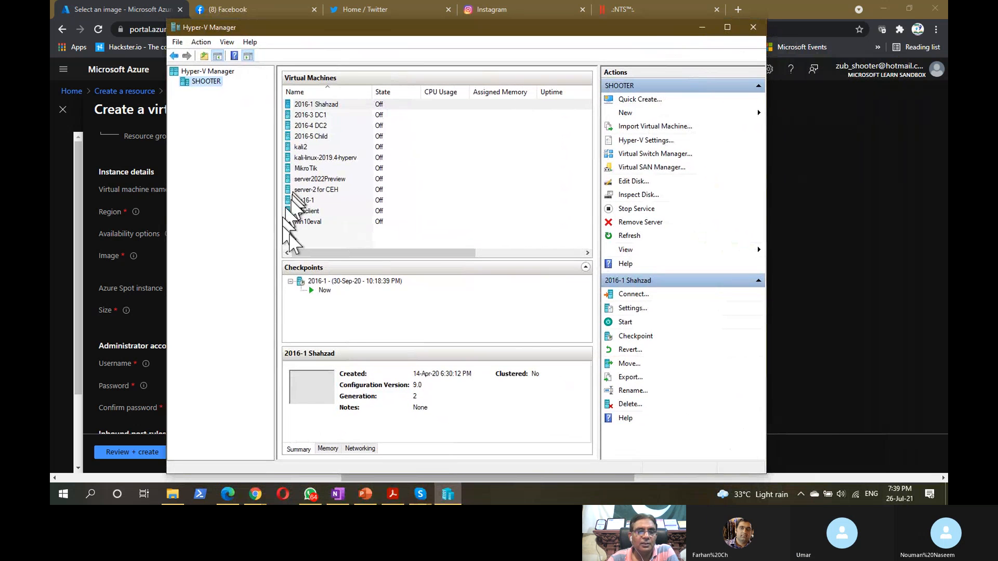
drag(344, 241, 315, 240)
click(315, 105)
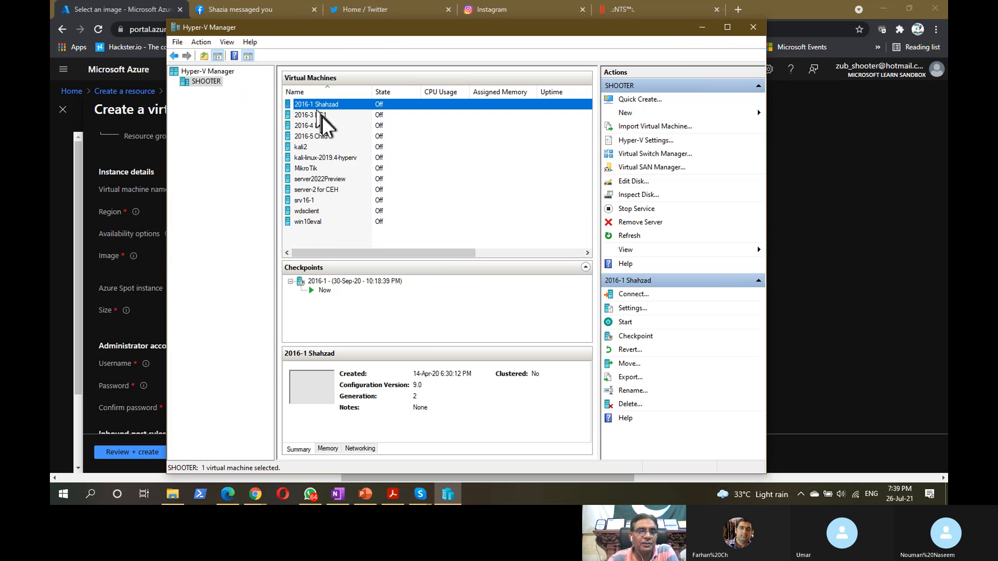
click(306, 147)
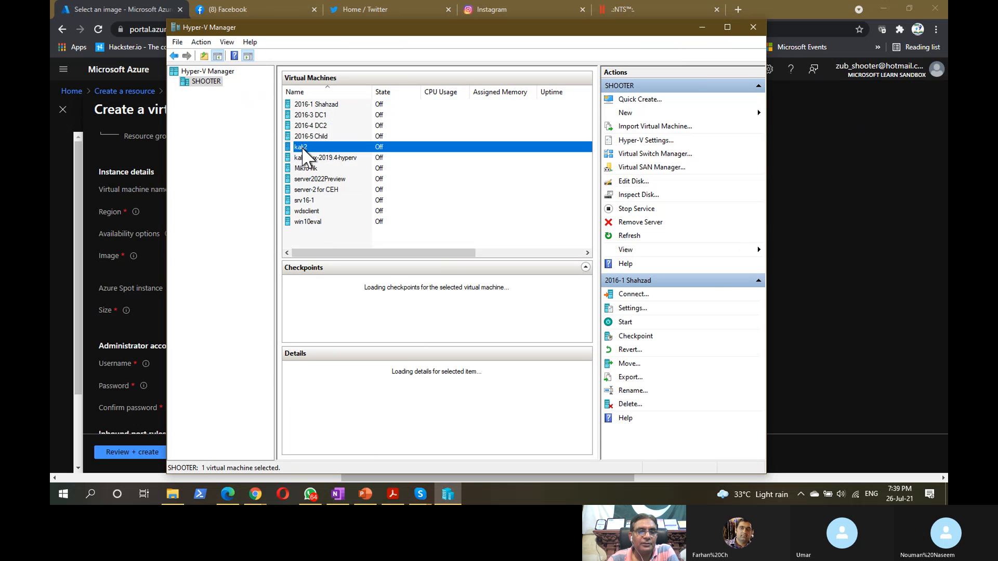
click(312, 169)
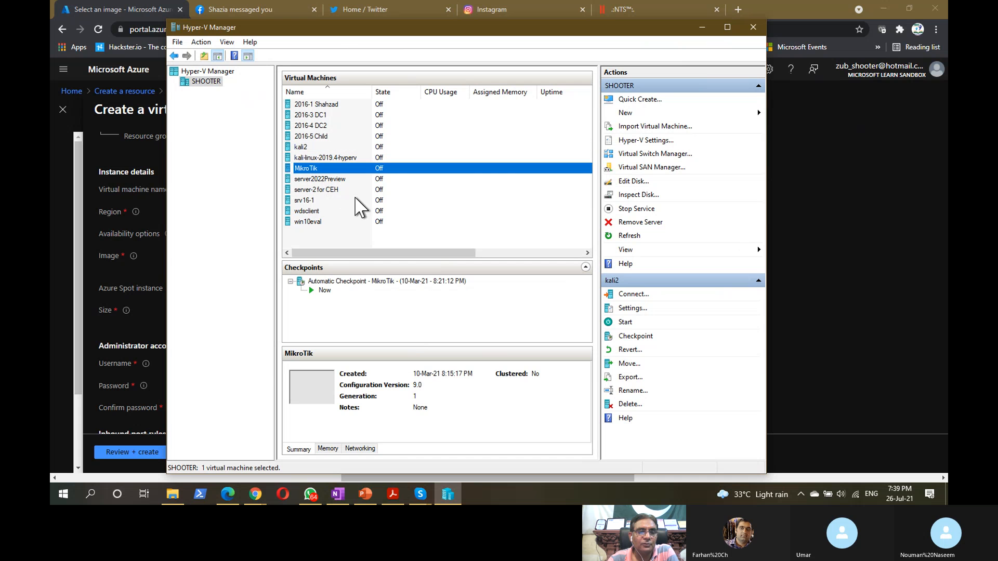
click(313, 224)
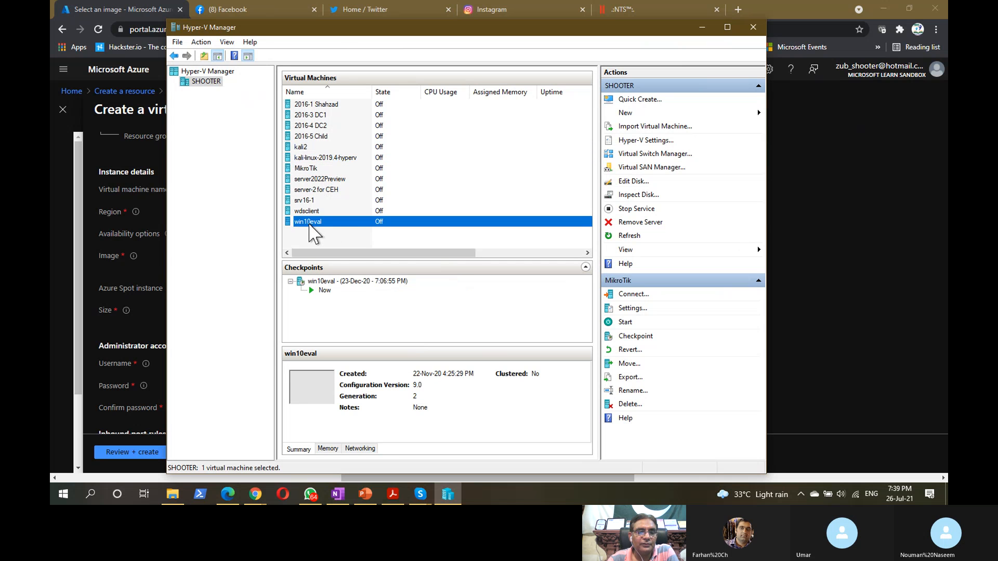
click(328, 237)
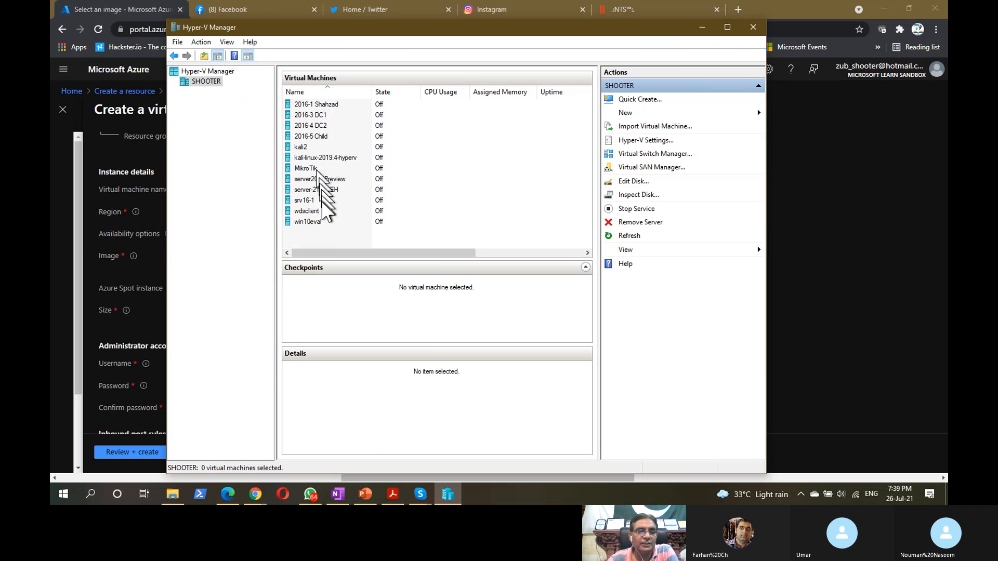
click(308, 223)
double_click(306, 225)
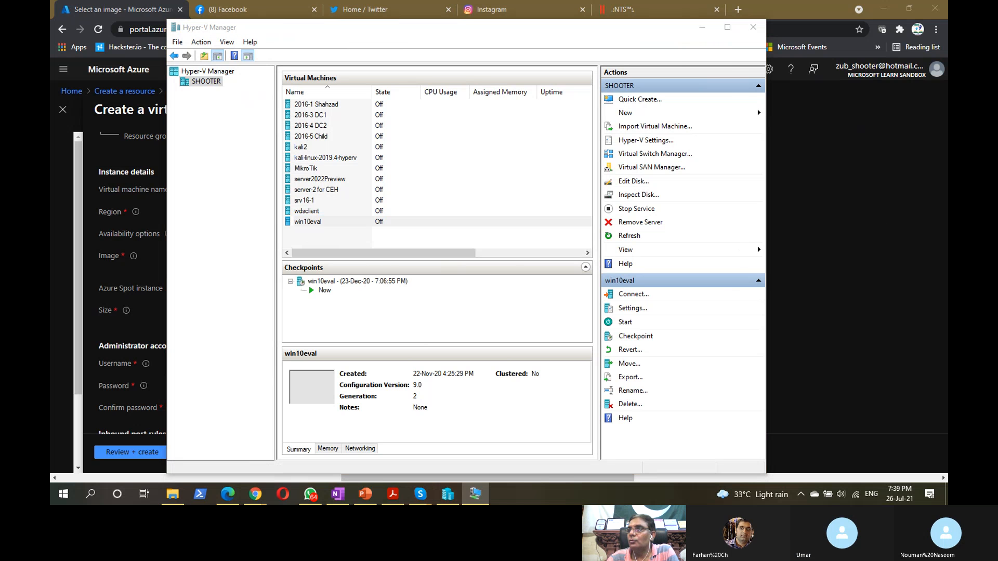
drag(997, 72, 464, 49)
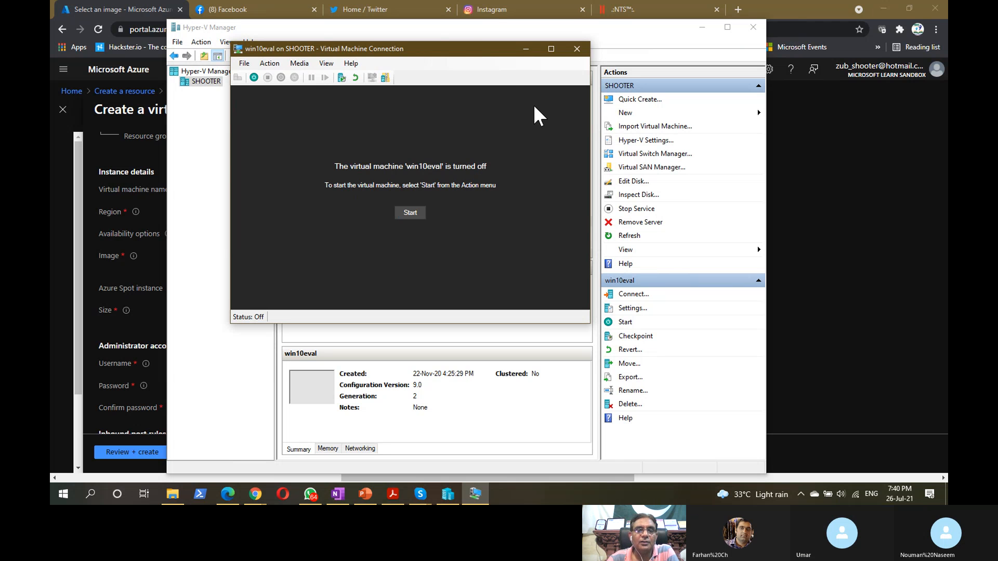
- Open win10eval's settings and review its 2048 MB memory and processor pages
drag(467, 47, 471, 53)
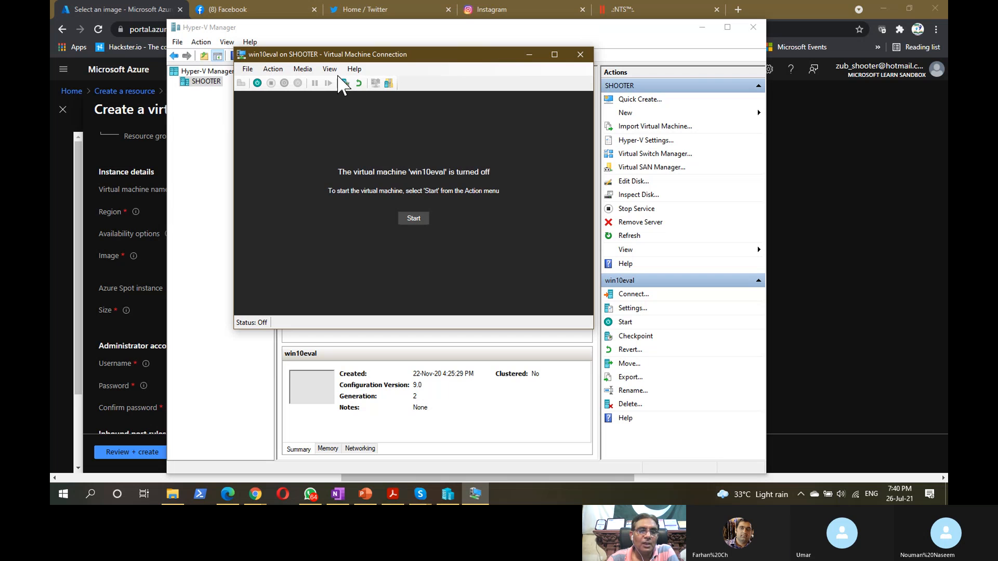
drag(335, 55, 356, 54)
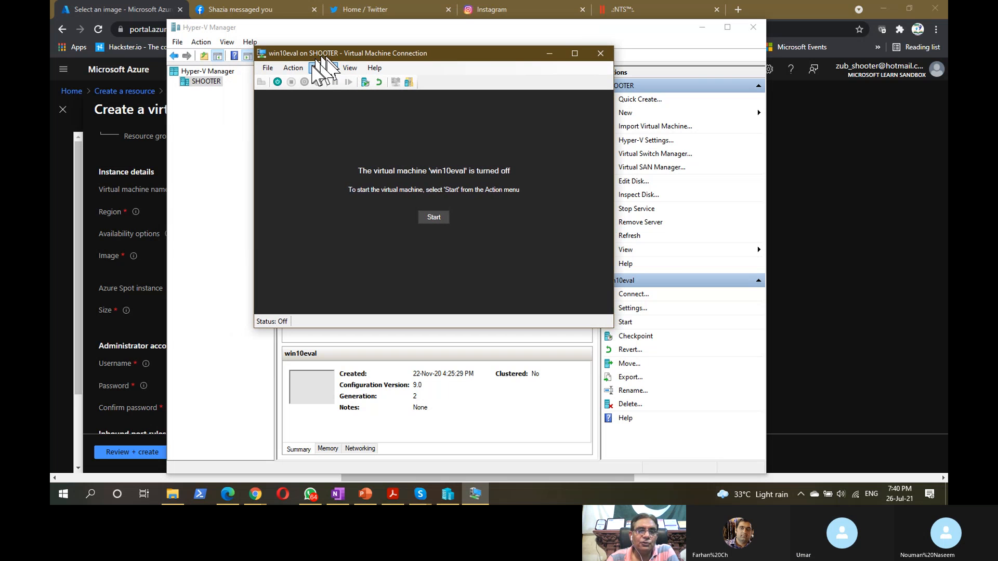
click(267, 67)
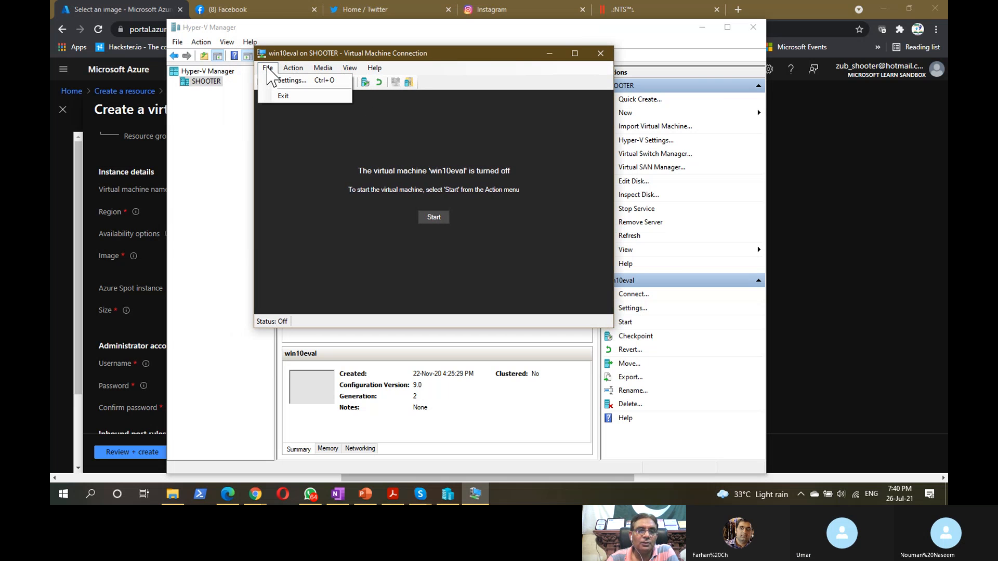
click(275, 80)
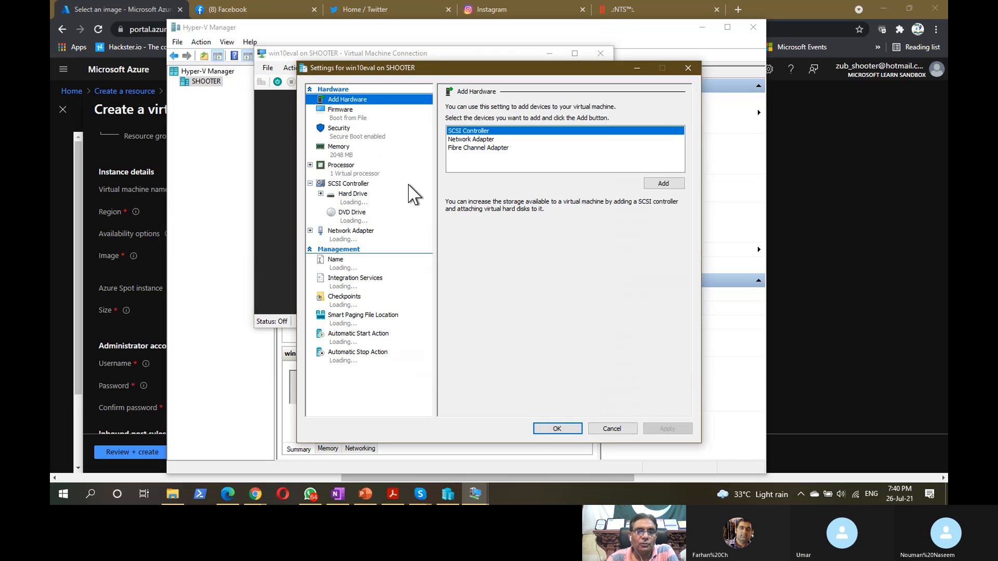
click(343, 156)
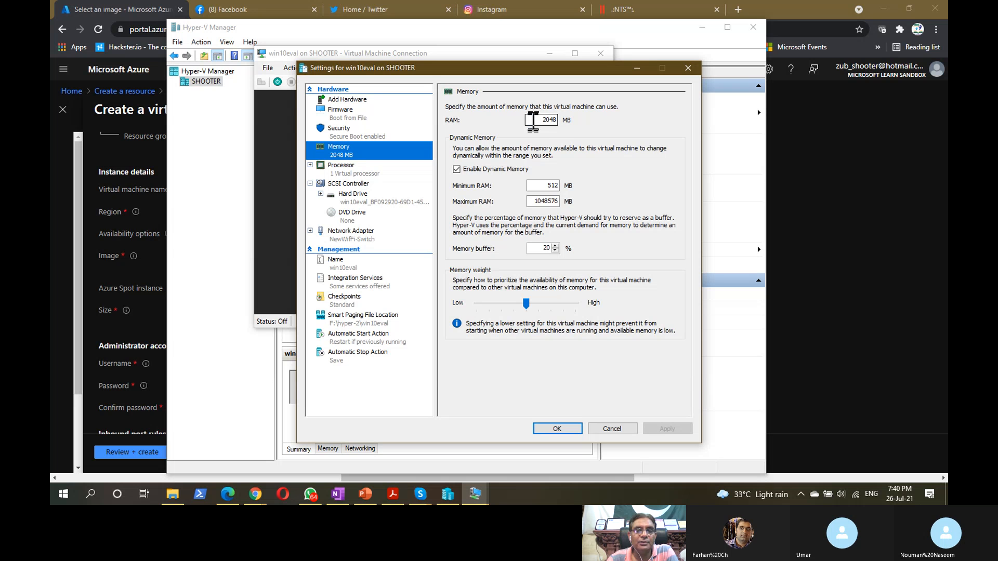
double_click(543, 120)
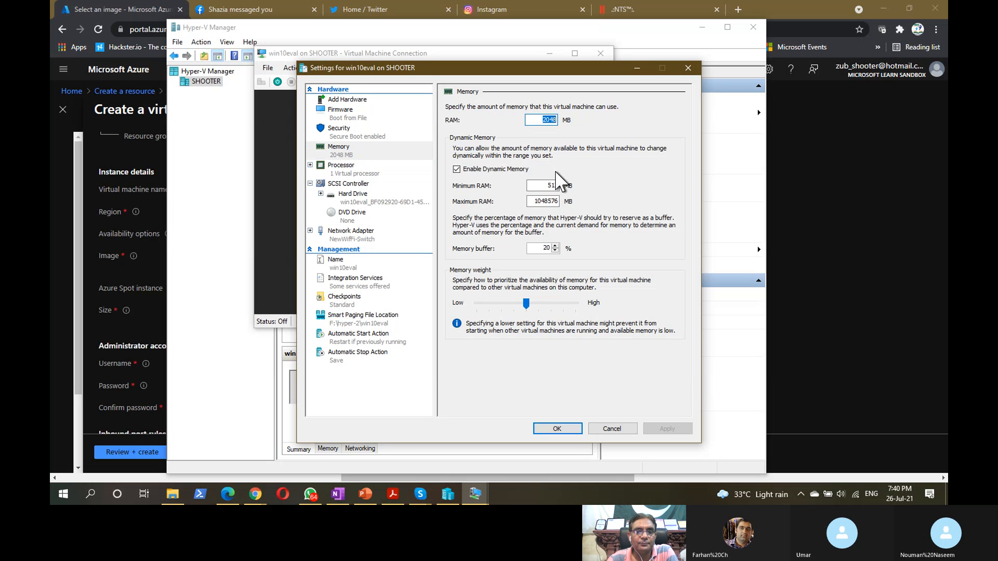
click(349, 170)
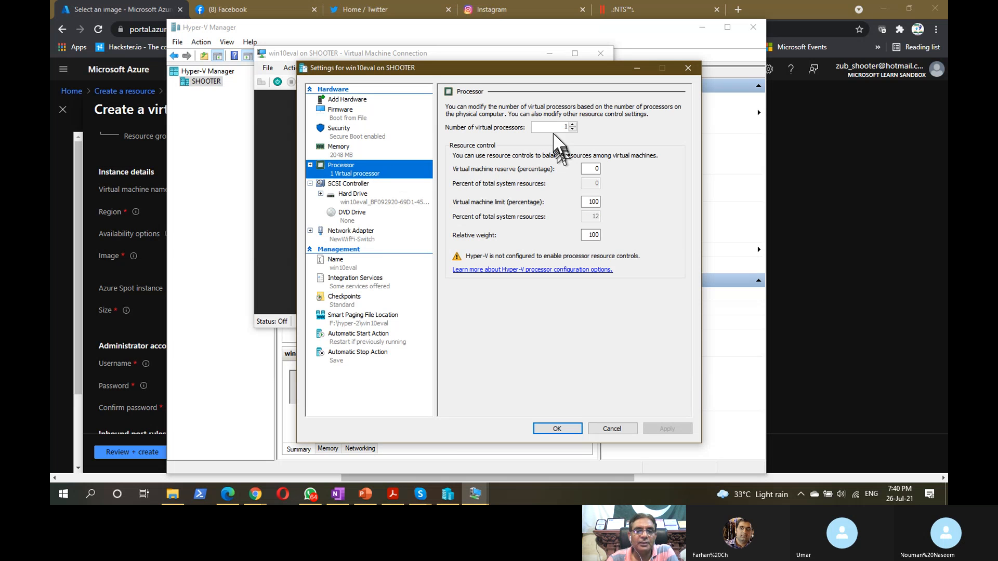
double_click(557, 126)
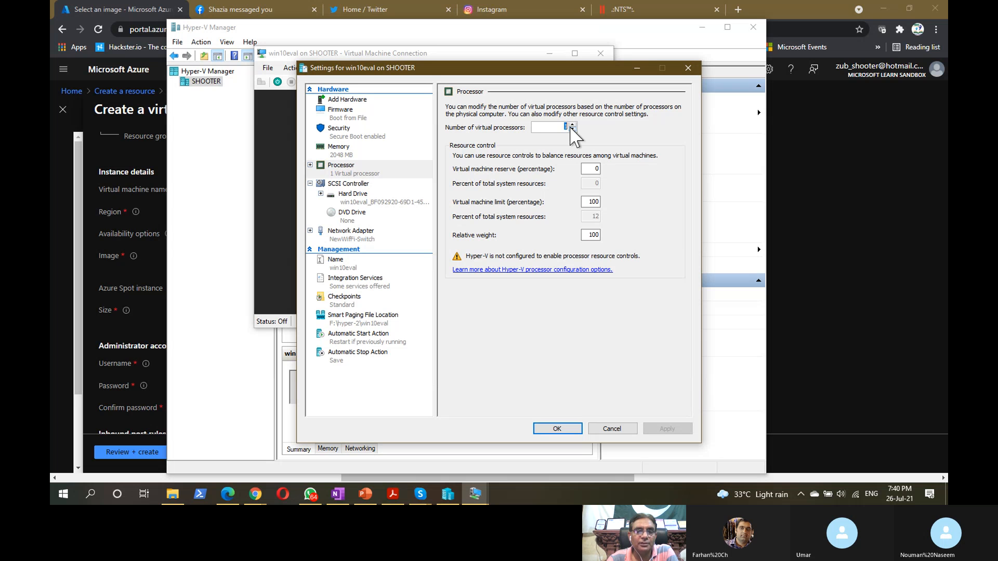
- Review the hard drive, DVD drive and network adapter pages, then close the settings
click(359, 196)
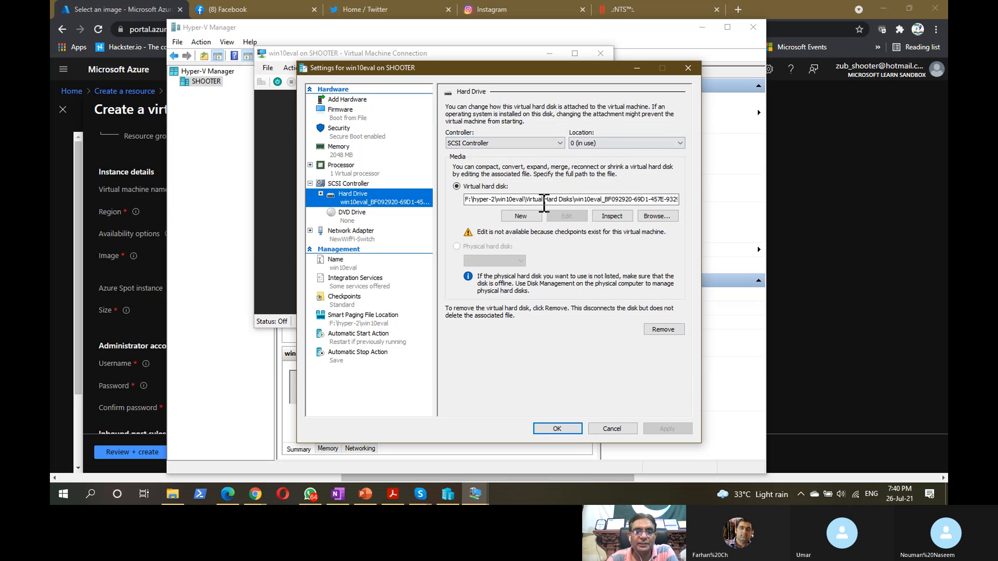
click(367, 218)
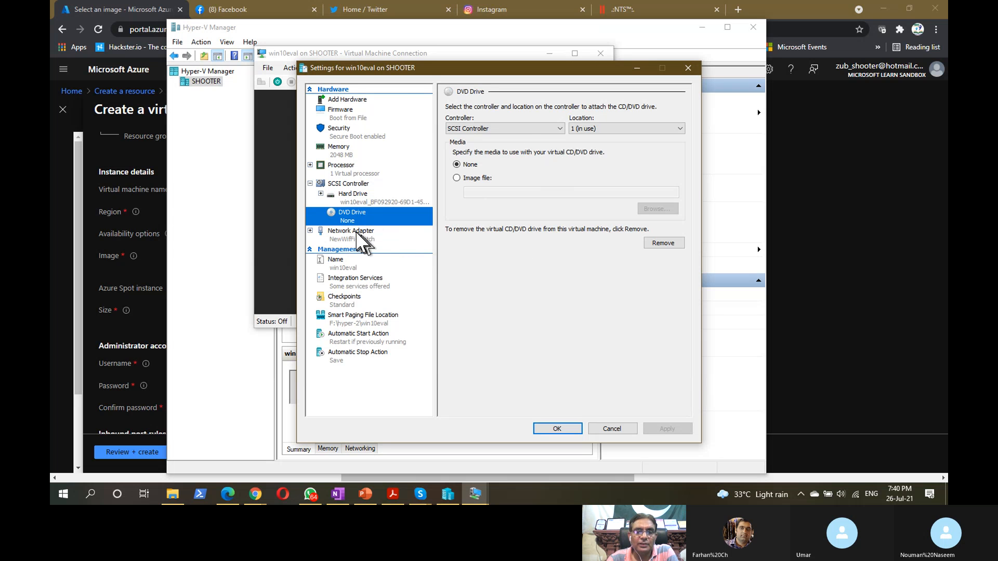
click(357, 232)
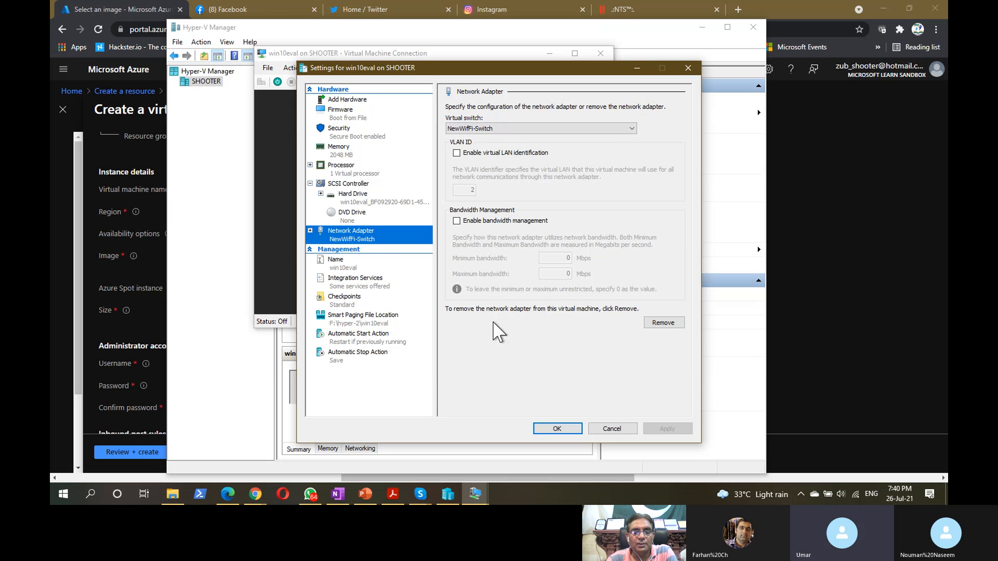
click(609, 427)
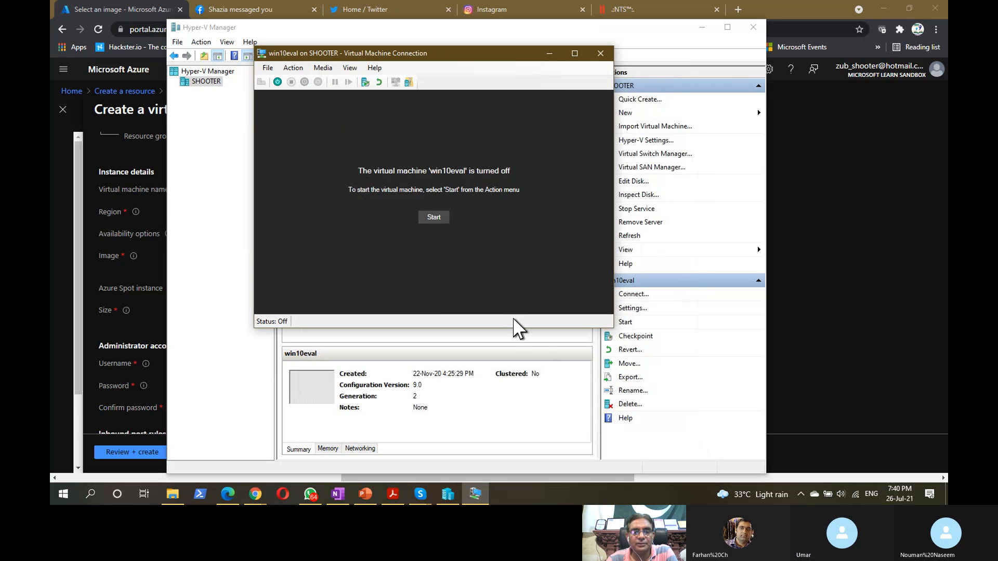
- Close the win10eval connection window and check the 2016-1 Shahzad, DC1 and DC2 VMs
click(597, 53)
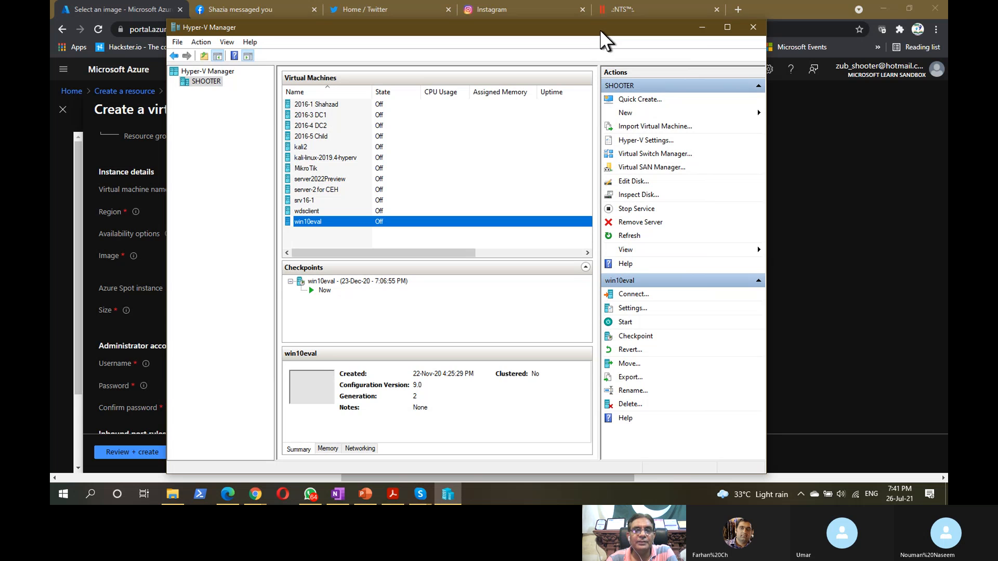
drag(601, 31, 578, 18)
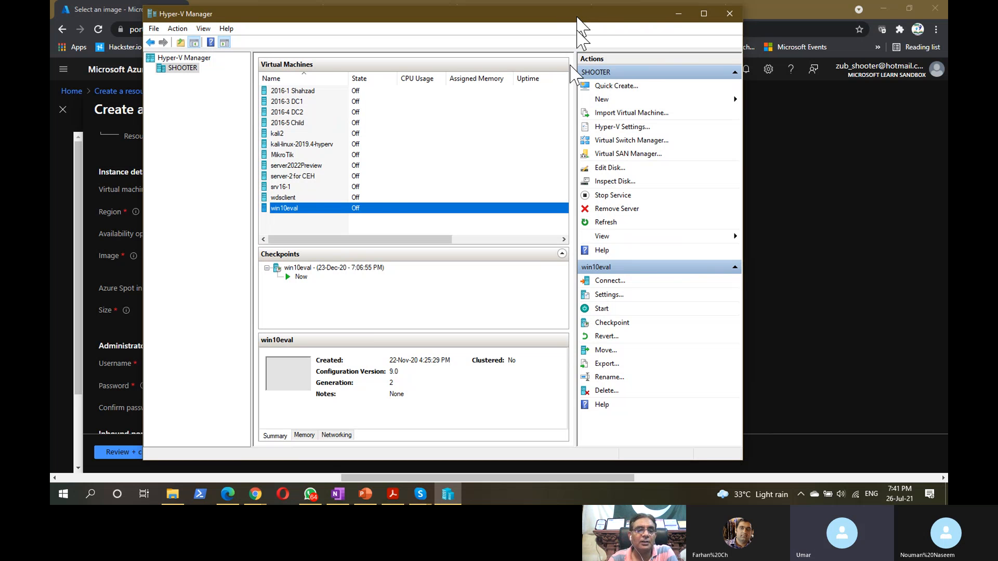
click(297, 225)
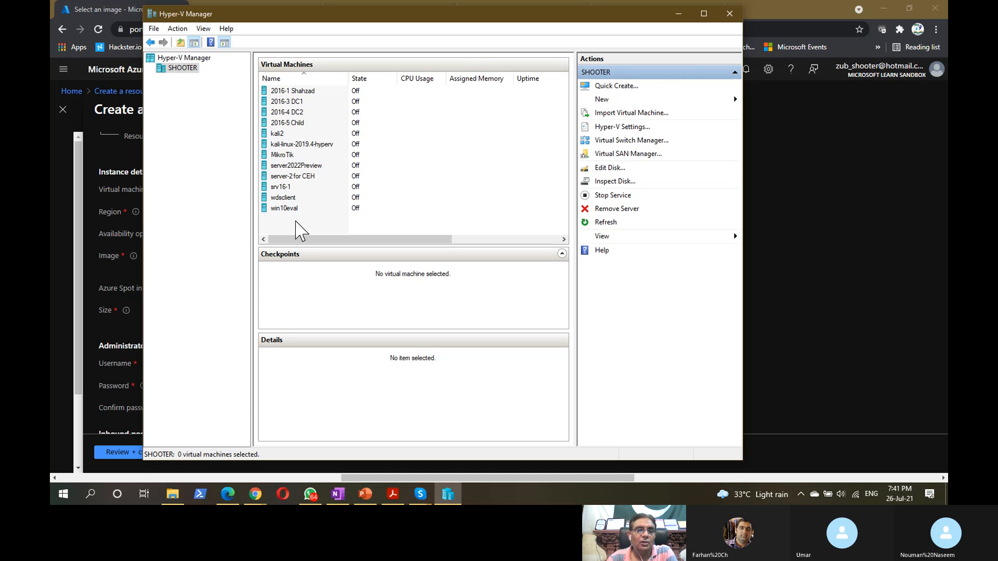
click(296, 91)
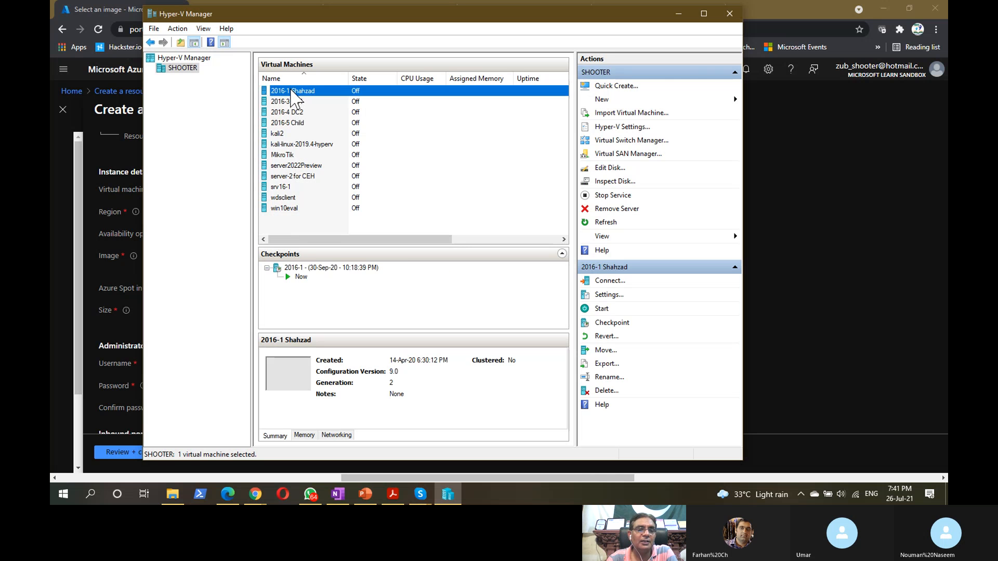
click(295, 101)
click(301, 111)
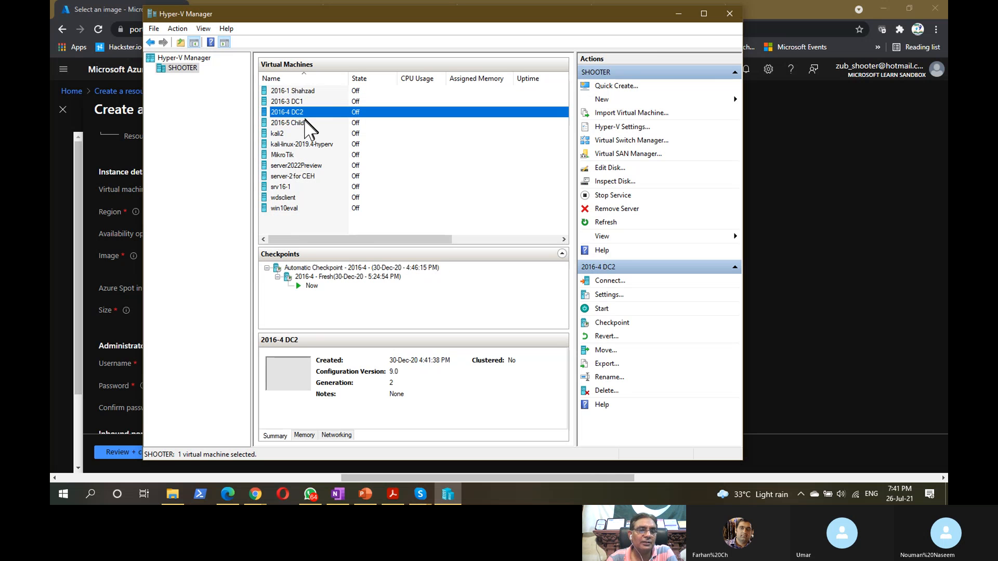
click(303, 91)
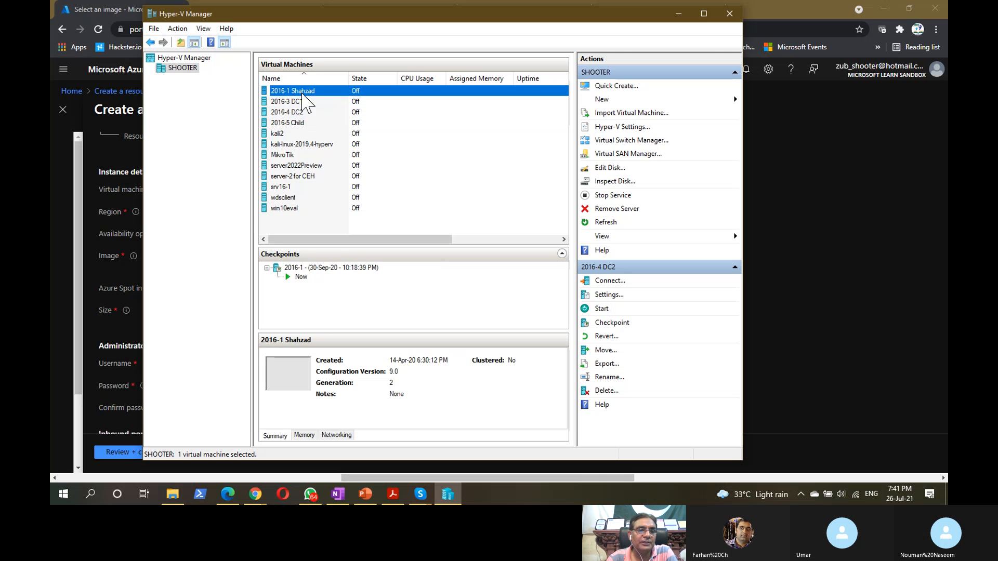
click(304, 101)
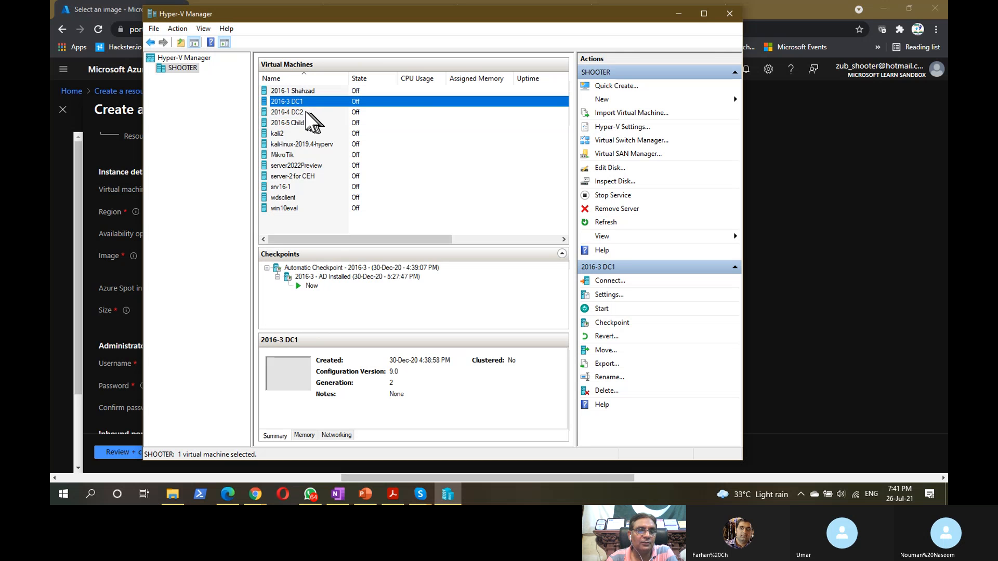
click(309, 113)
- Check the 2016-5 Child and Kali VMs, then minimize Hyper-V Manager
click(294, 124)
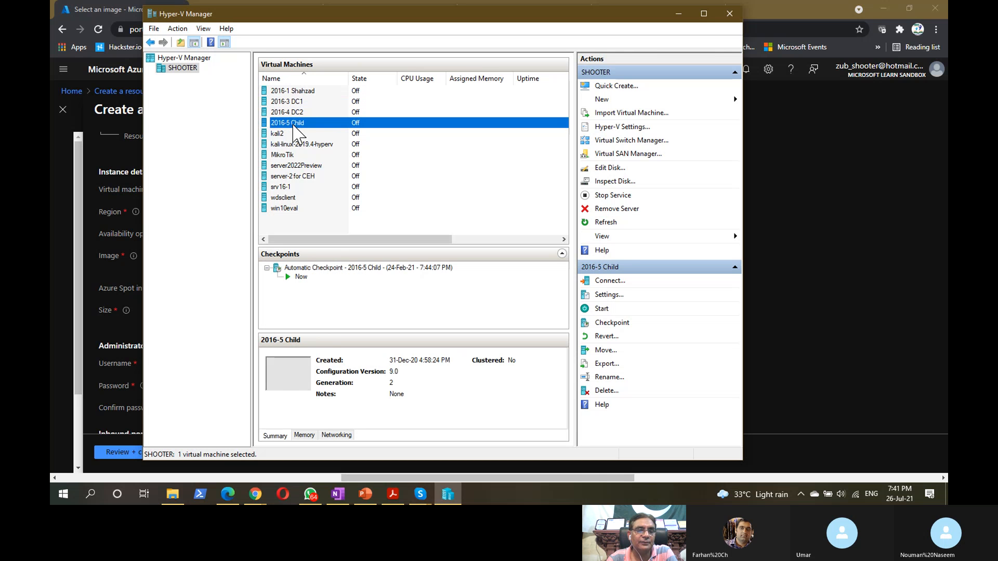
click(288, 136)
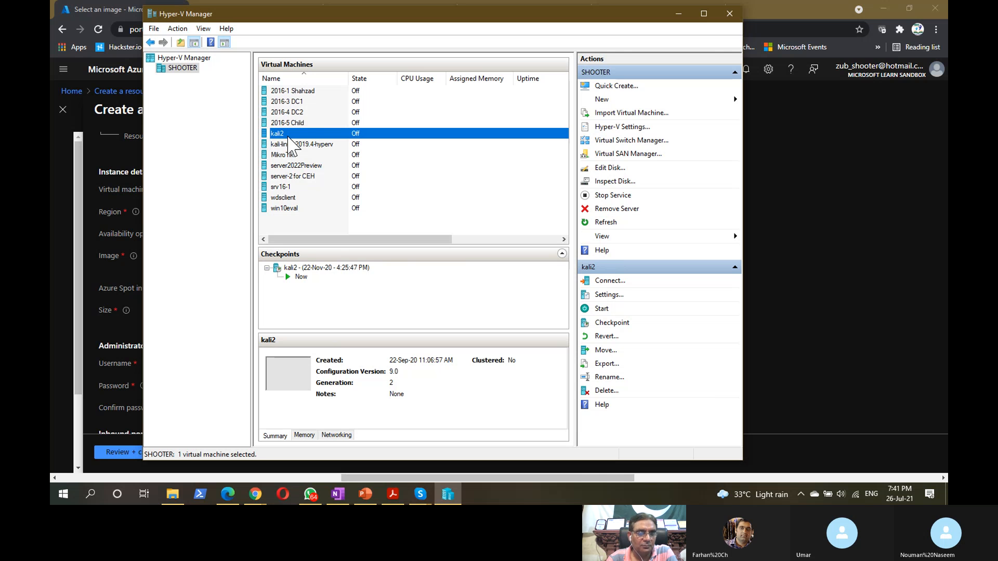
click(307, 145)
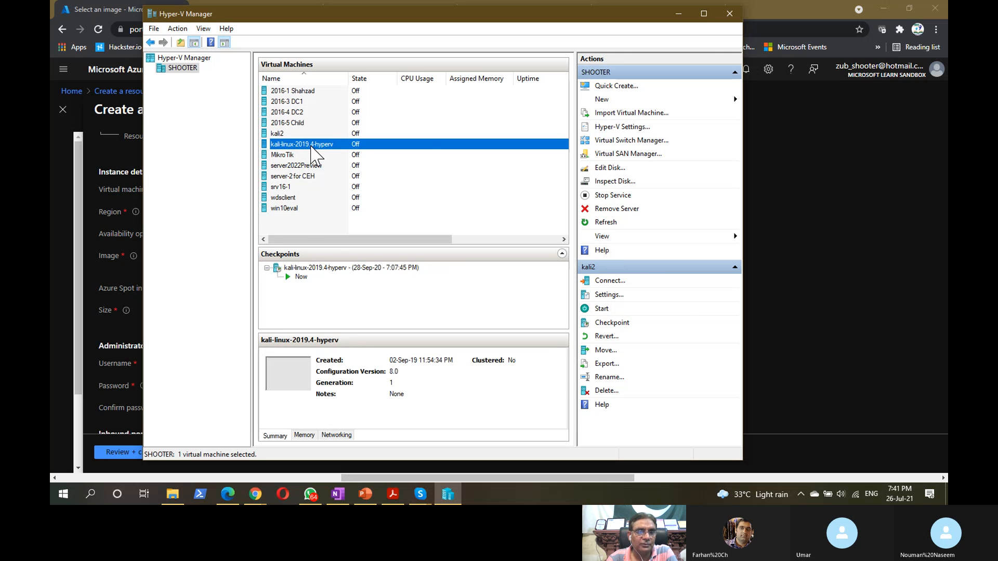
click(295, 225)
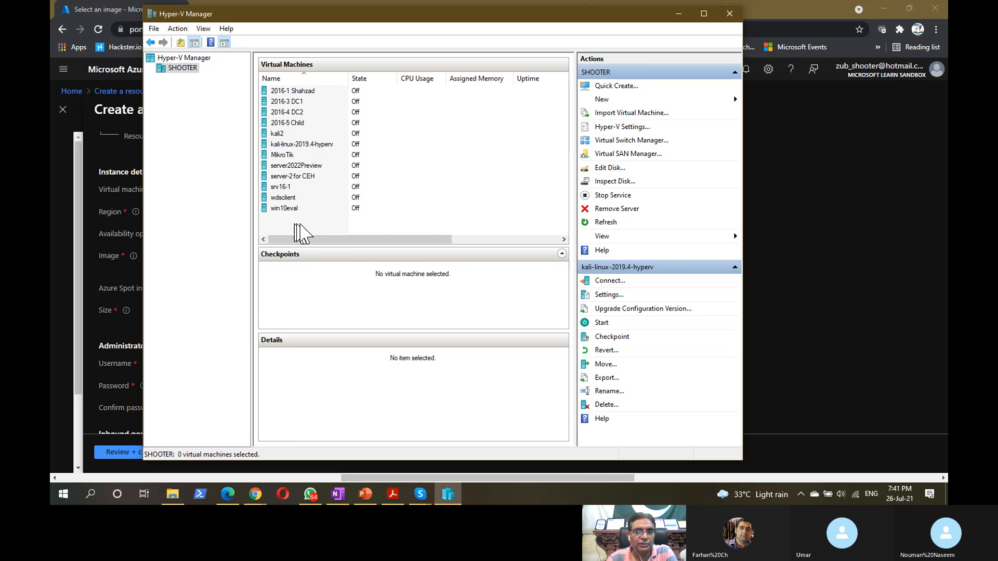
click(678, 14)
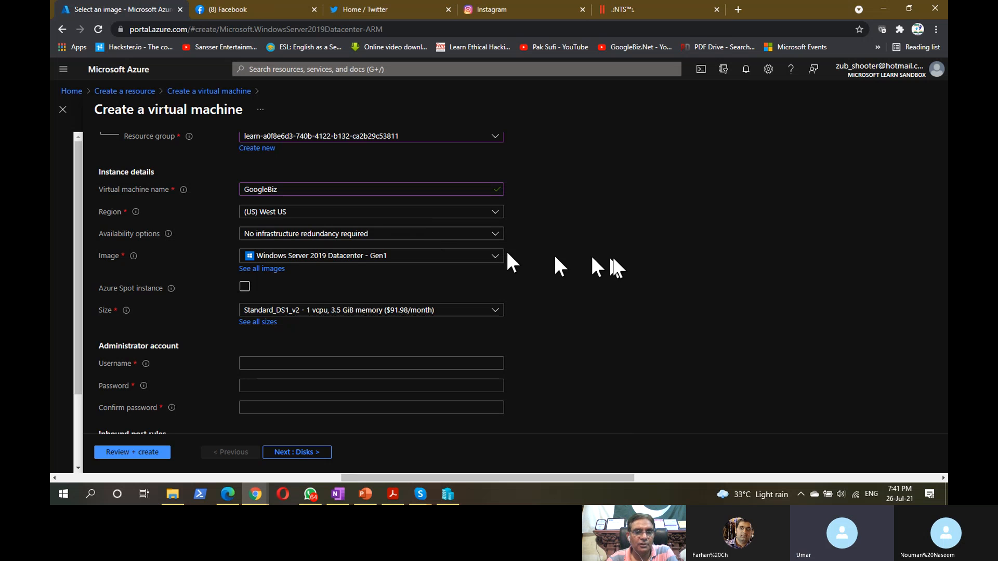
scroll(612, 267, down, 3)
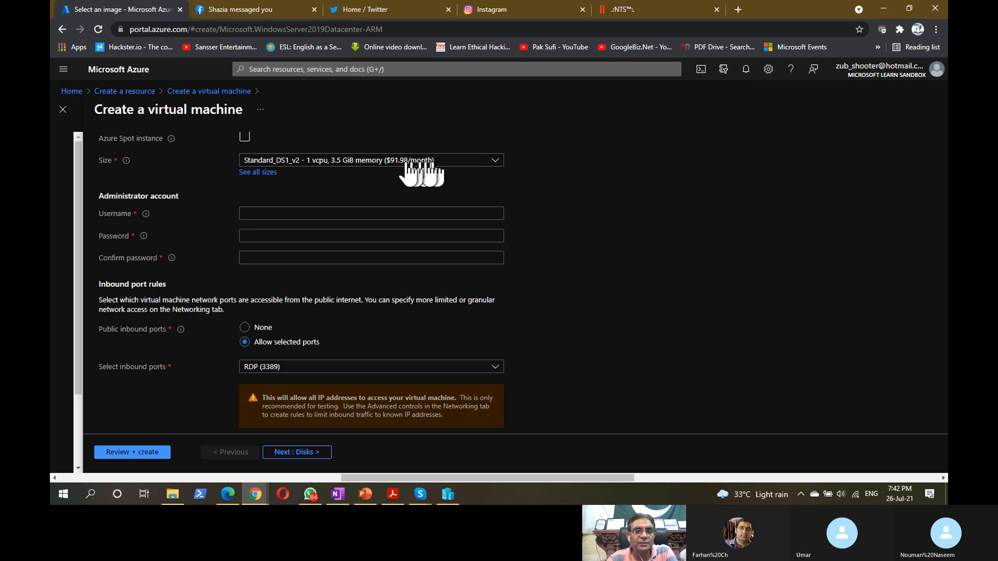
- Open the full list of 386 VM sizes and scroll through the series groups, Standard_DS1_v2 current
click(258, 174)
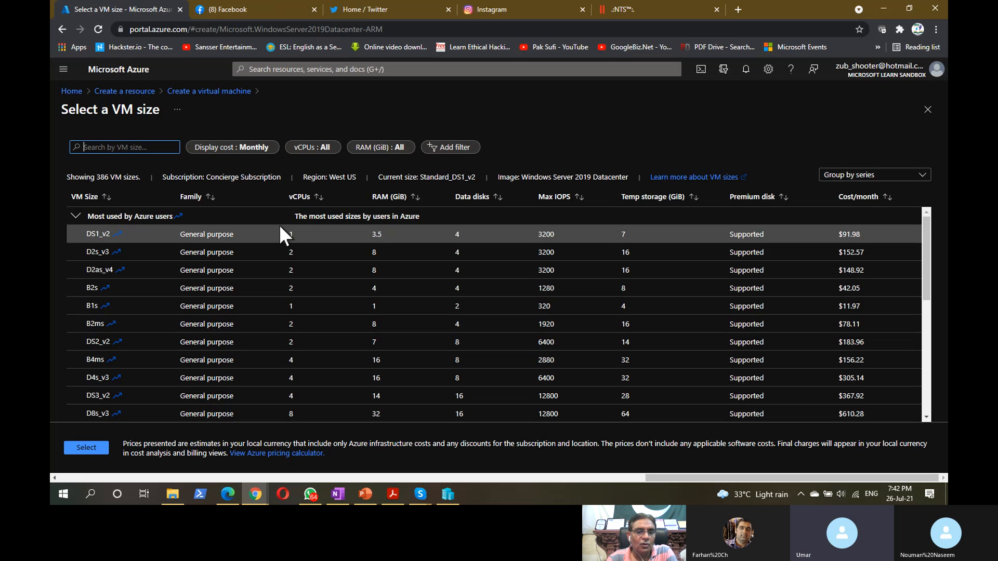
click(302, 202)
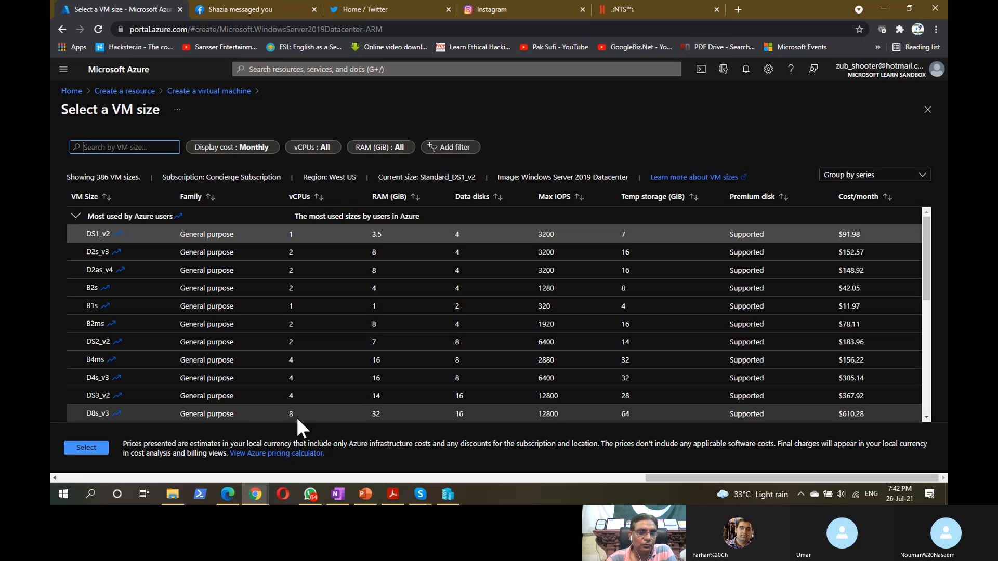
key(ctrl)
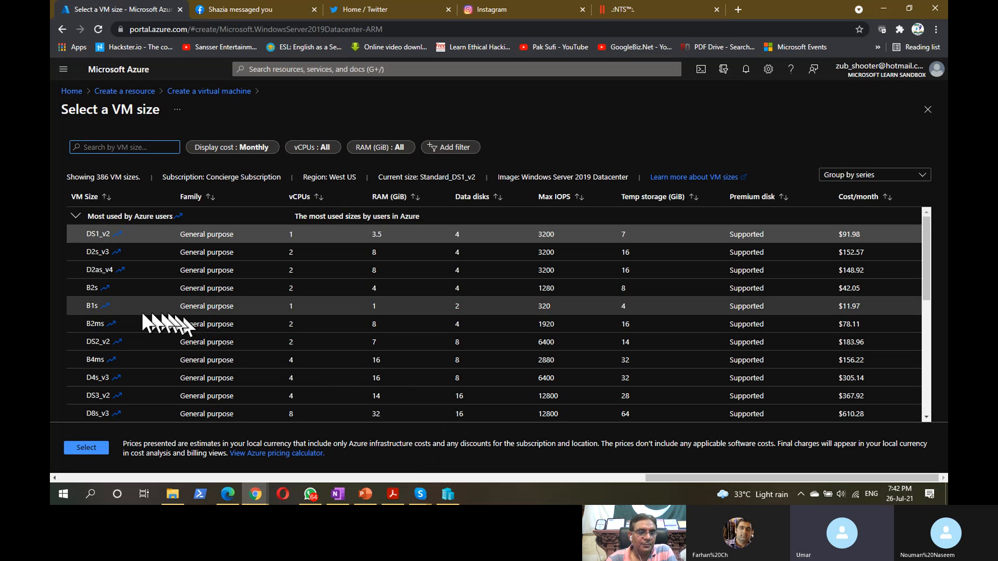
key(ctrl)
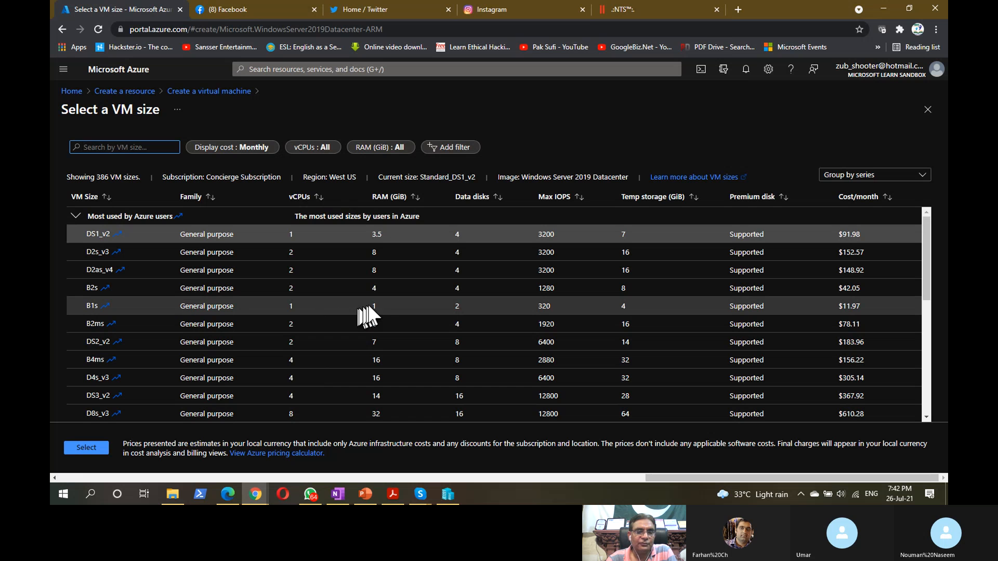
key(ctrl)
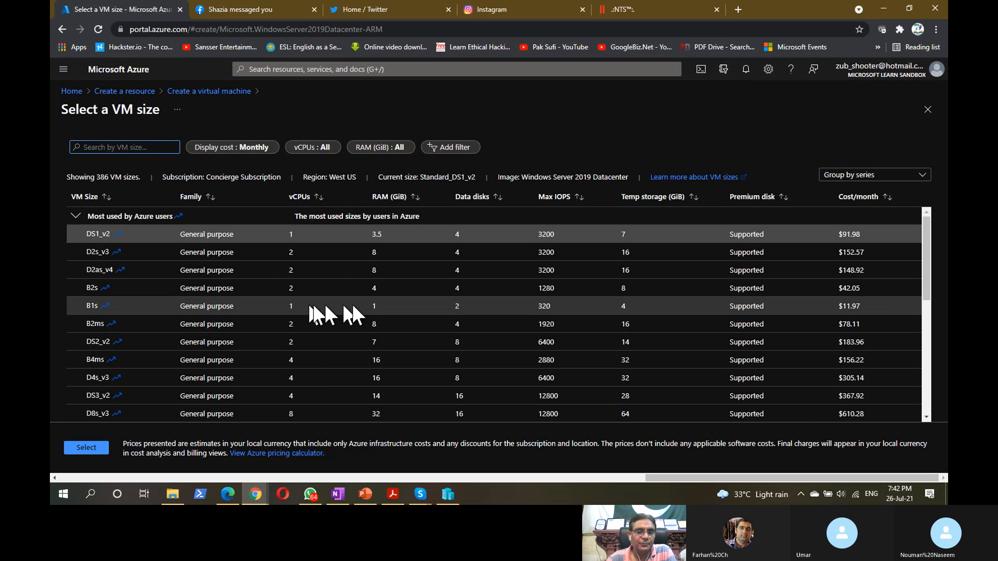
key(ctrl)
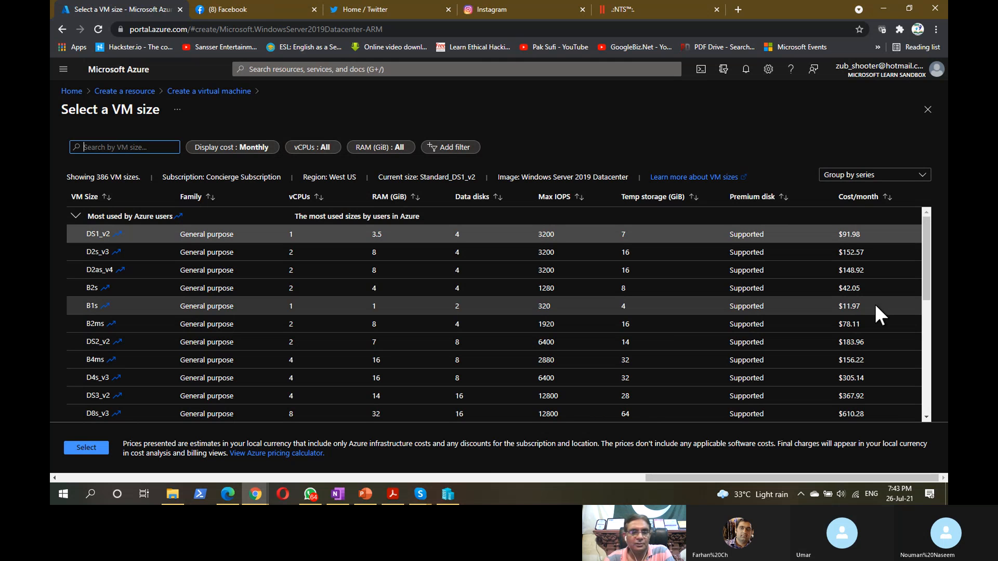
drag(928, 260, 928, 237)
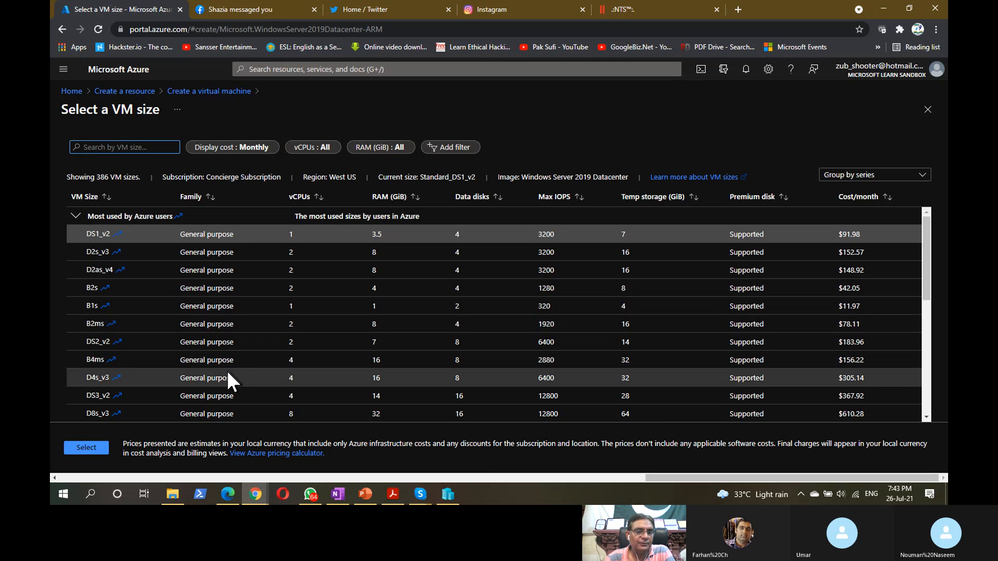
drag(924, 254, 924, 334)
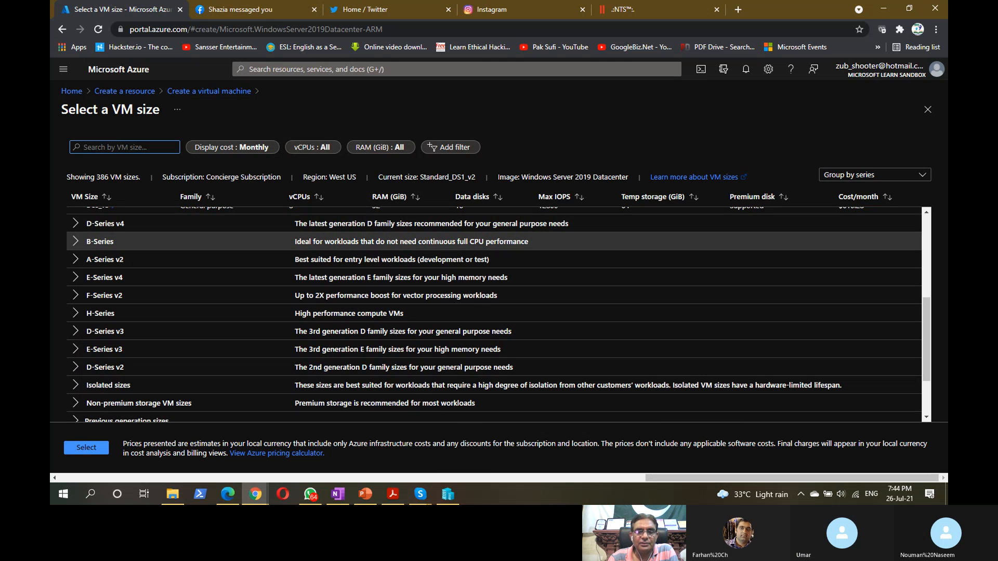
- Expand the H-Series group in the VM size list
key(ctrl)
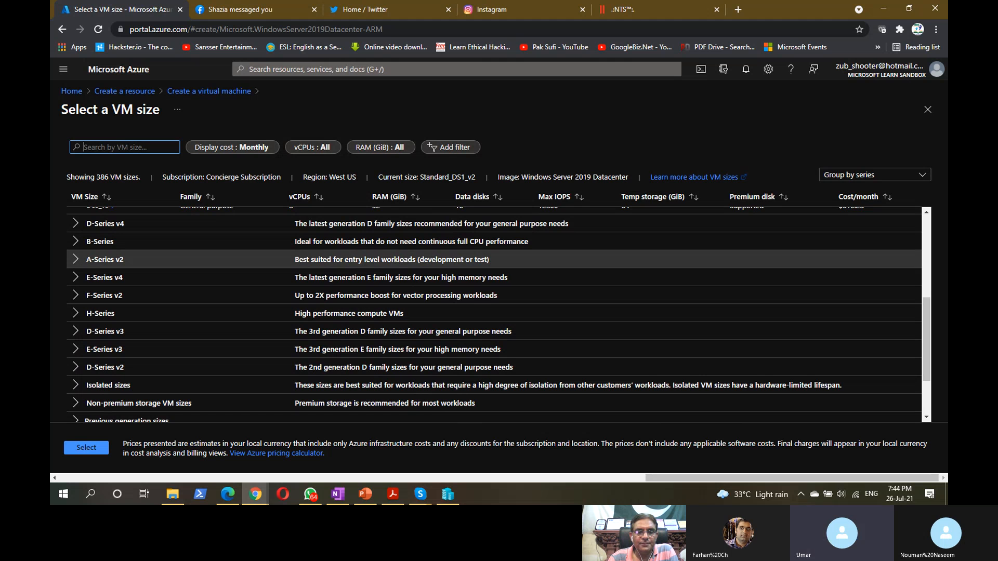
key(ctrl)
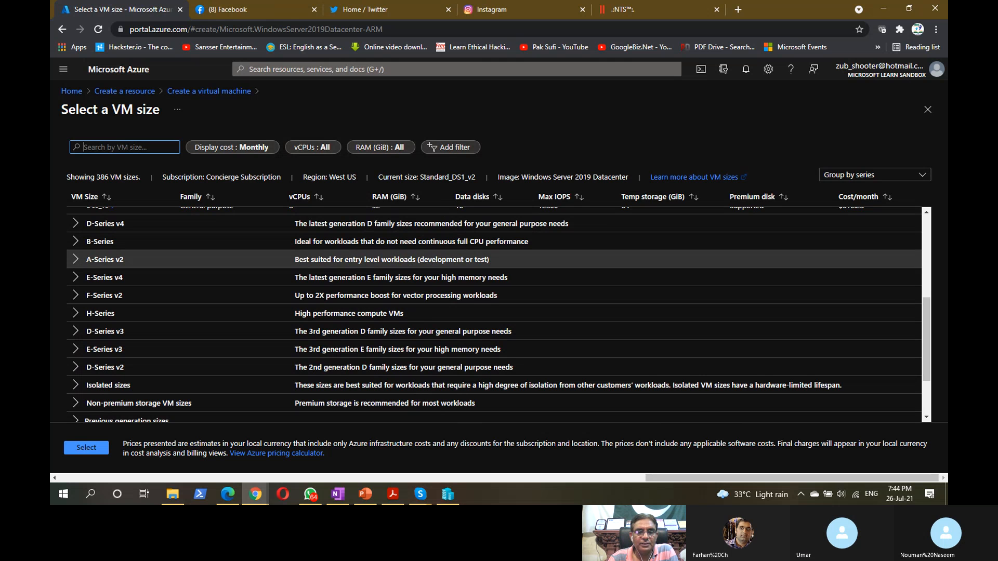
key(ctrl)
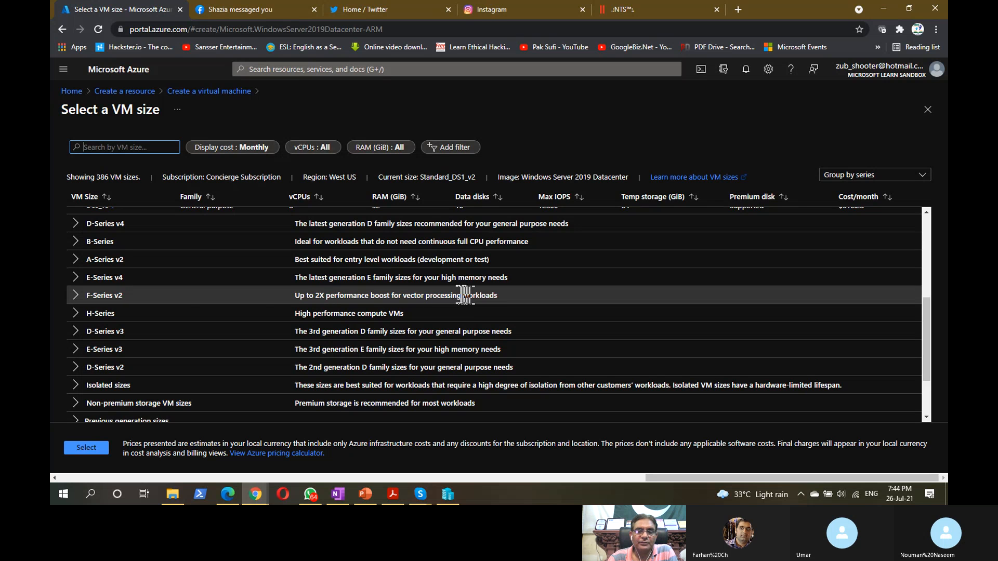
click(75, 313)
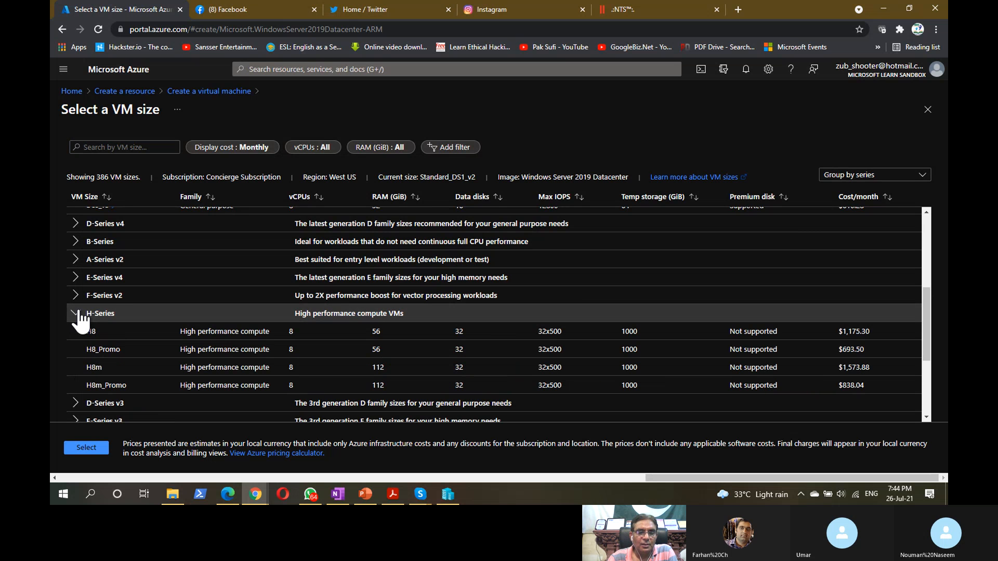
scroll(580, 310, down, 2)
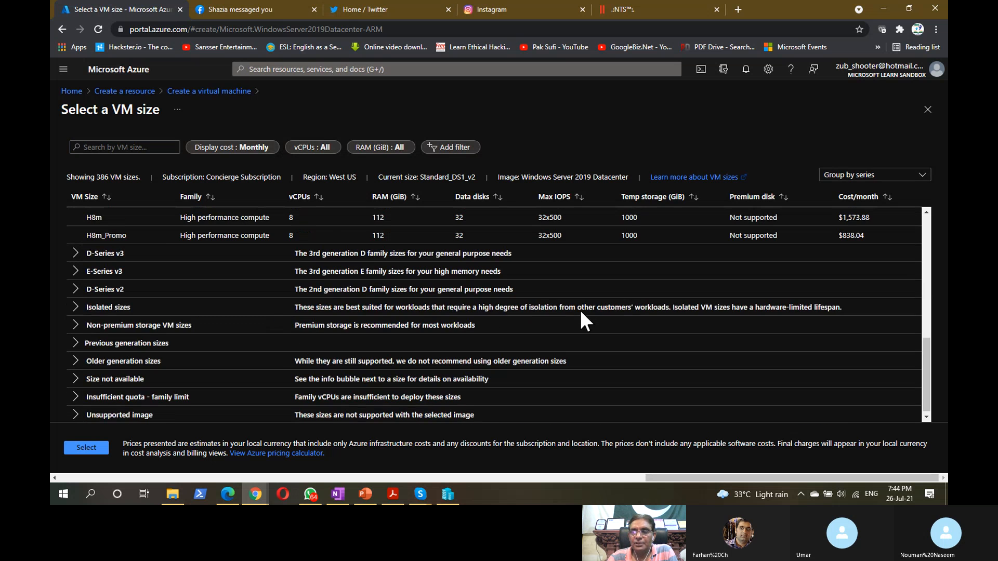
scroll(582, 314, up, 2)
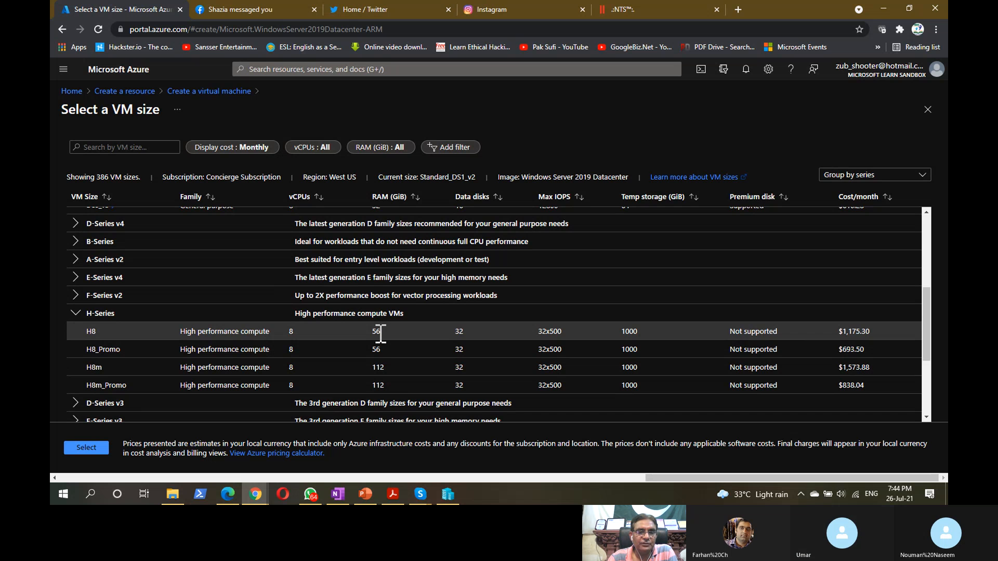
- Highlight the H8 row's data disks, IOPS and $1,175.30 monthly cost for comparison
triple_click(459, 331)
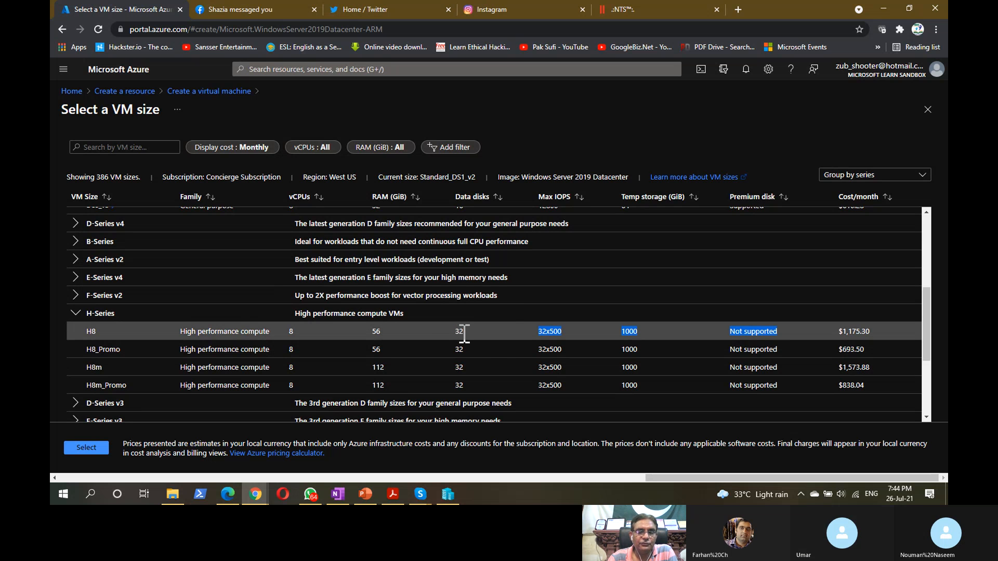
click(462, 333)
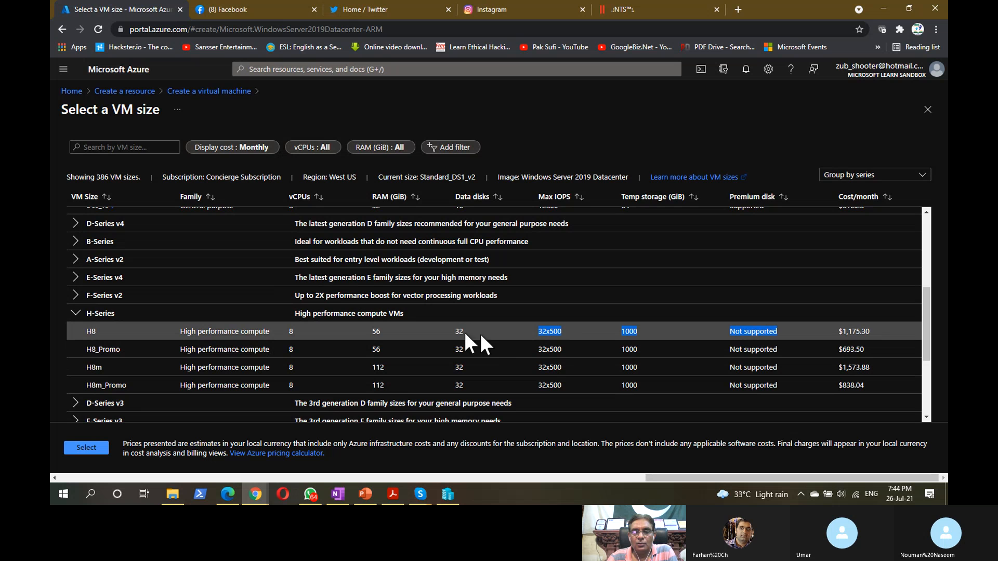
click(572, 338)
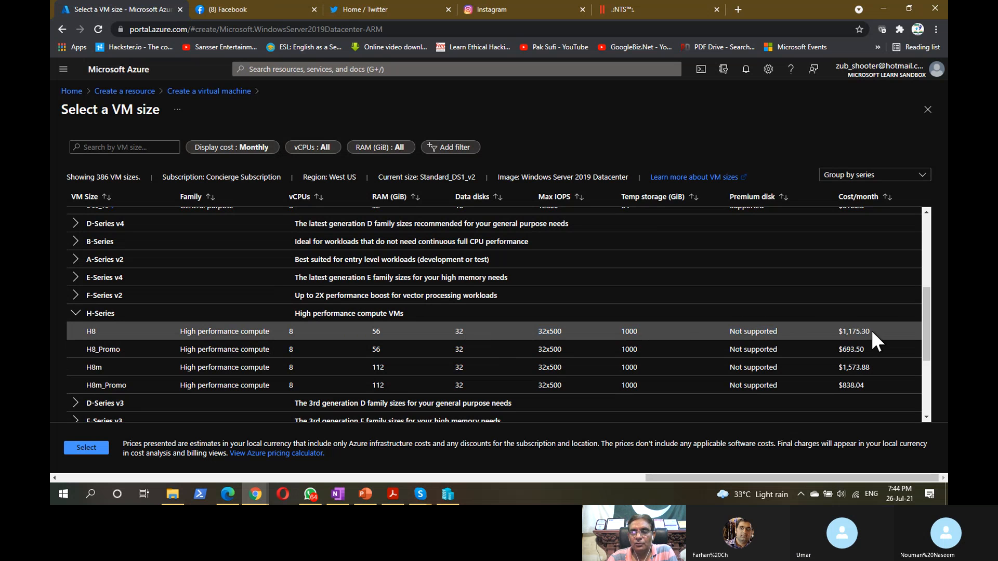
drag(870, 329, 846, 331)
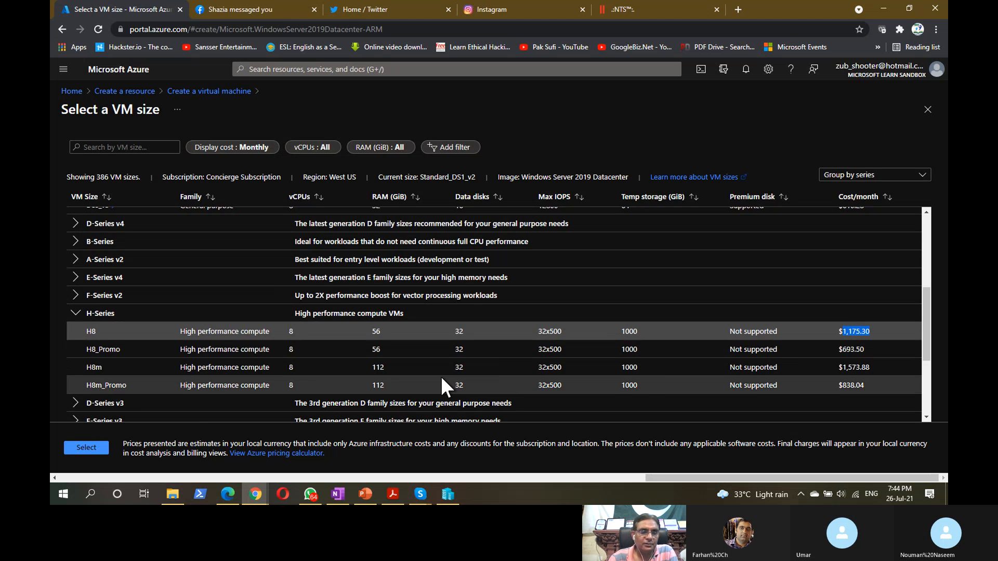
scroll(236, 374, down, 3)
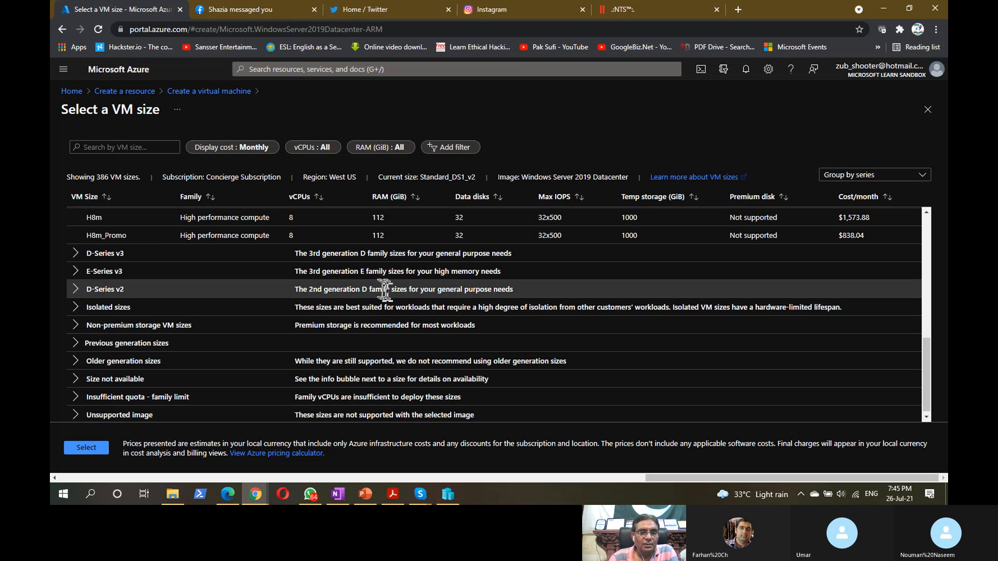
- Expand E-Series v3 and inspect the E64s_v3 size's specifications
click(351, 275)
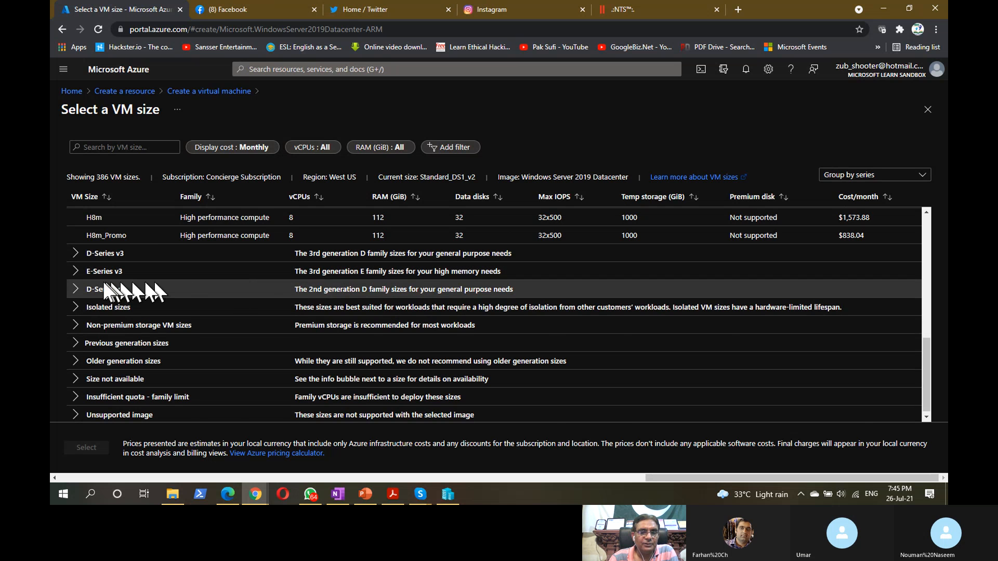
click(77, 272)
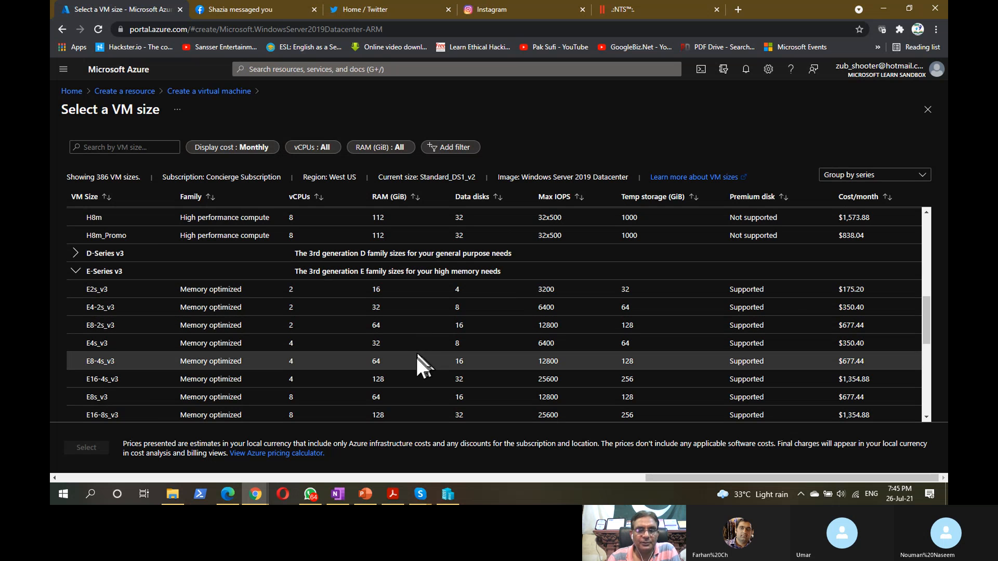
scroll(384, 416, down, 3)
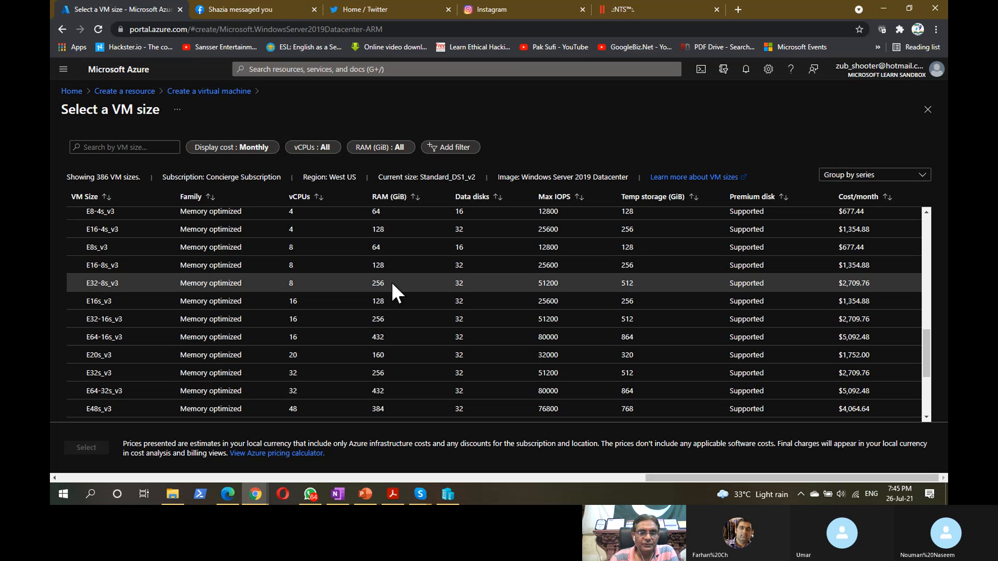
scroll(394, 406, down, 3)
click(394, 406)
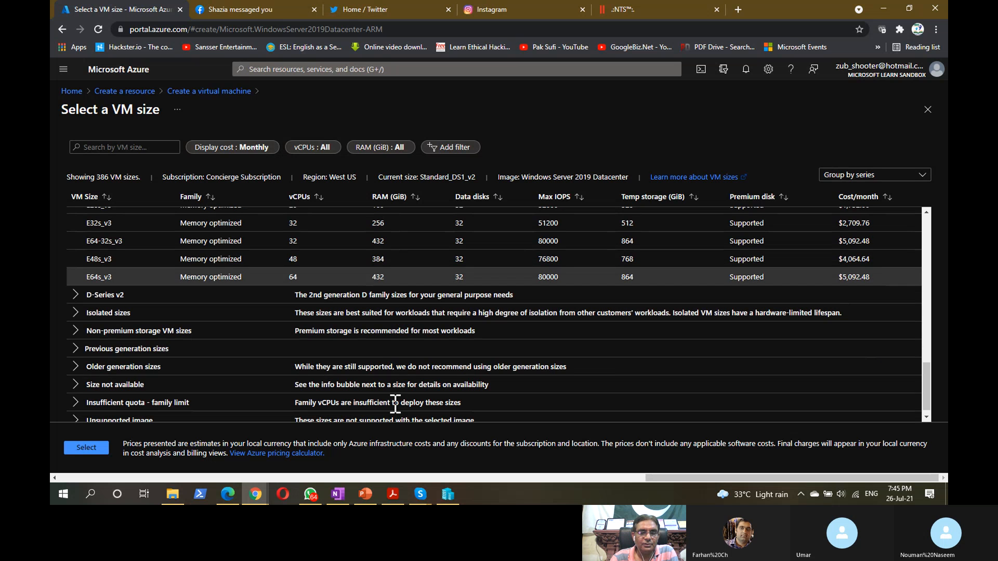
double_click(393, 274)
key(ctrl)
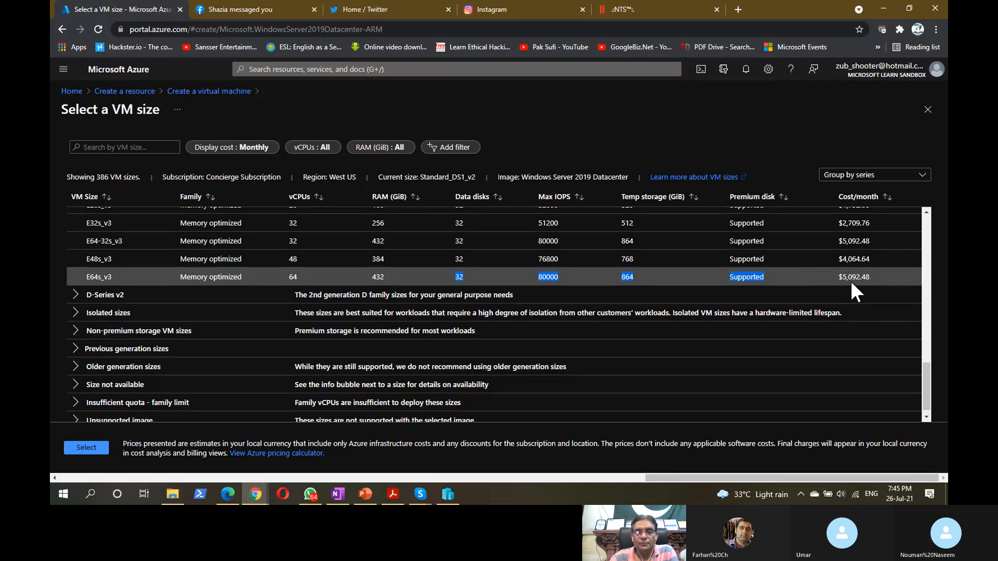
key(ctrl)
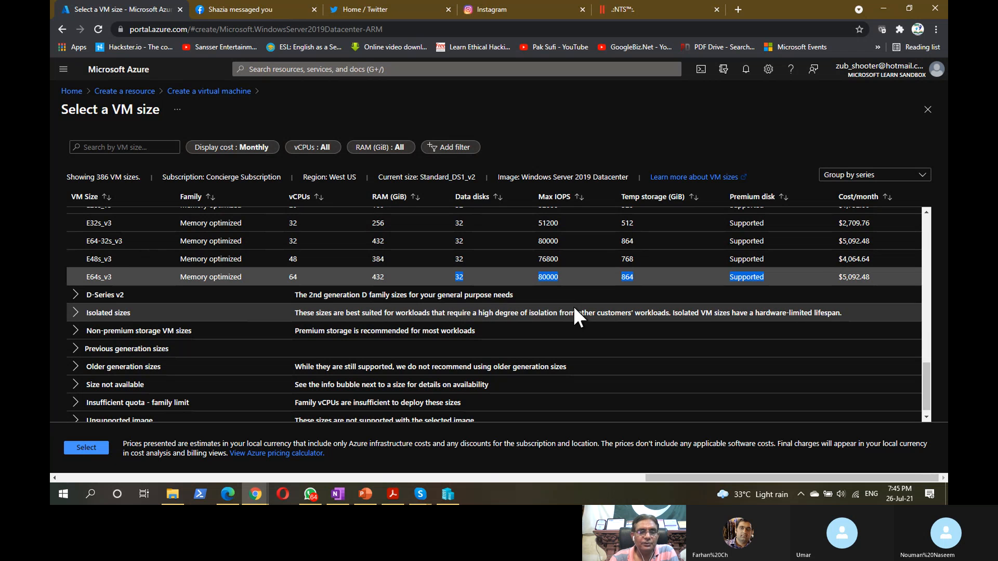
click(59, 276)
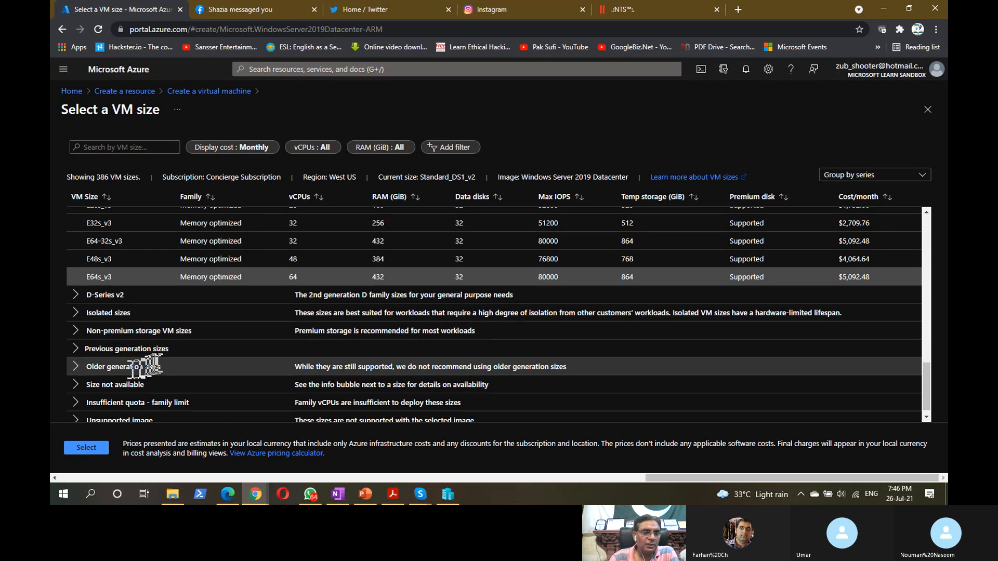
- Browse the Older generation A-series sizes, then close the picker keeping Standard_DS1_v2
click(76, 367)
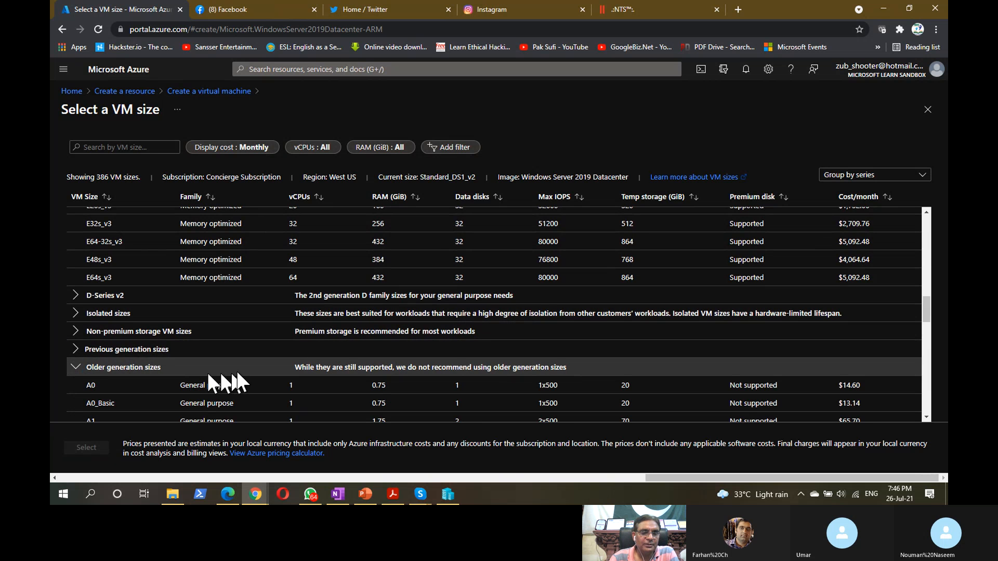
scroll(356, 367, down, 3)
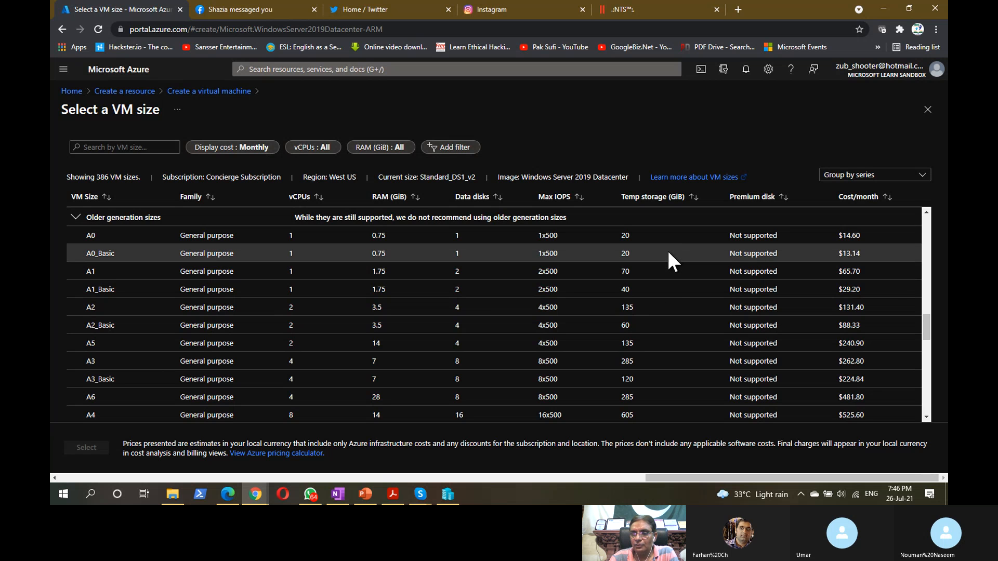
click(489, 336)
scroll(485, 332, down, 10)
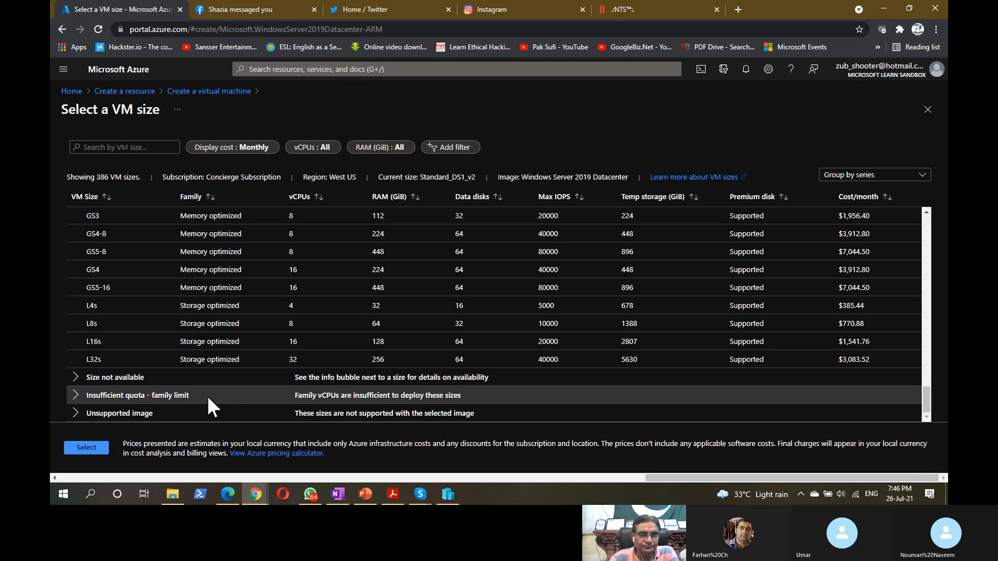
scroll(181, 387, up, 1)
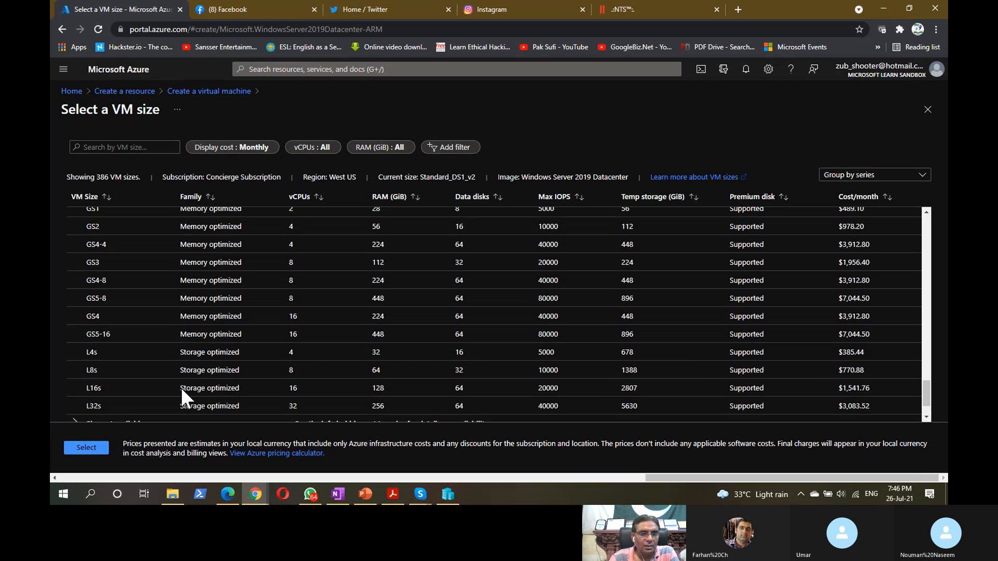
scroll(182, 389, up, 20)
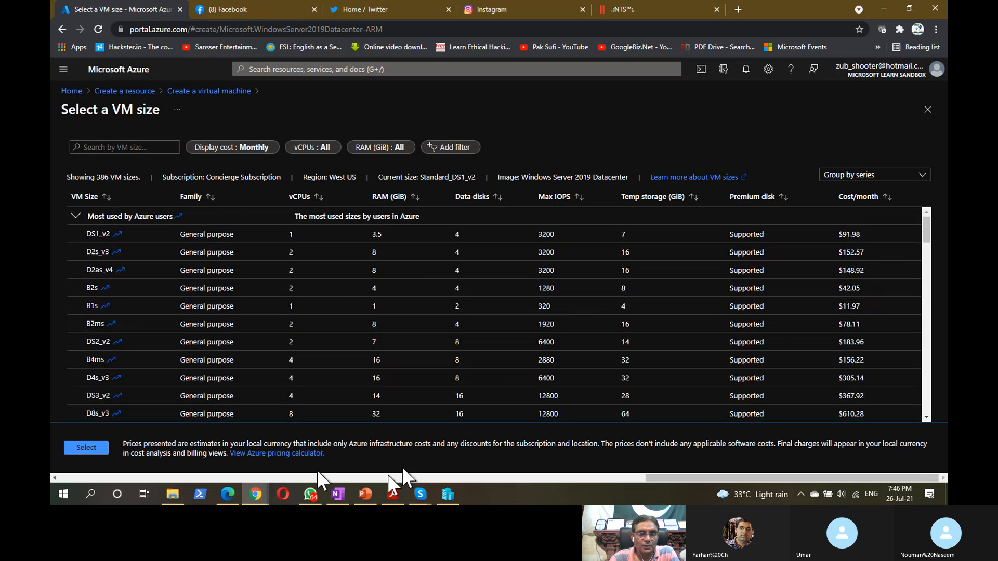
drag(682, 476, 397, 472)
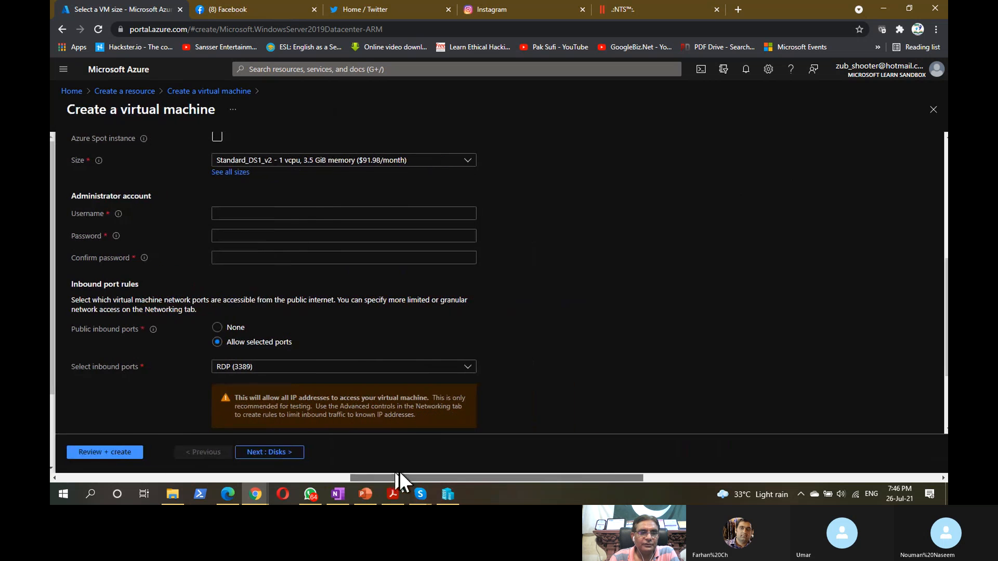
- Enter 'admin' as administrator username, then replace the rejected reserved word with a personal name
click(280, 159)
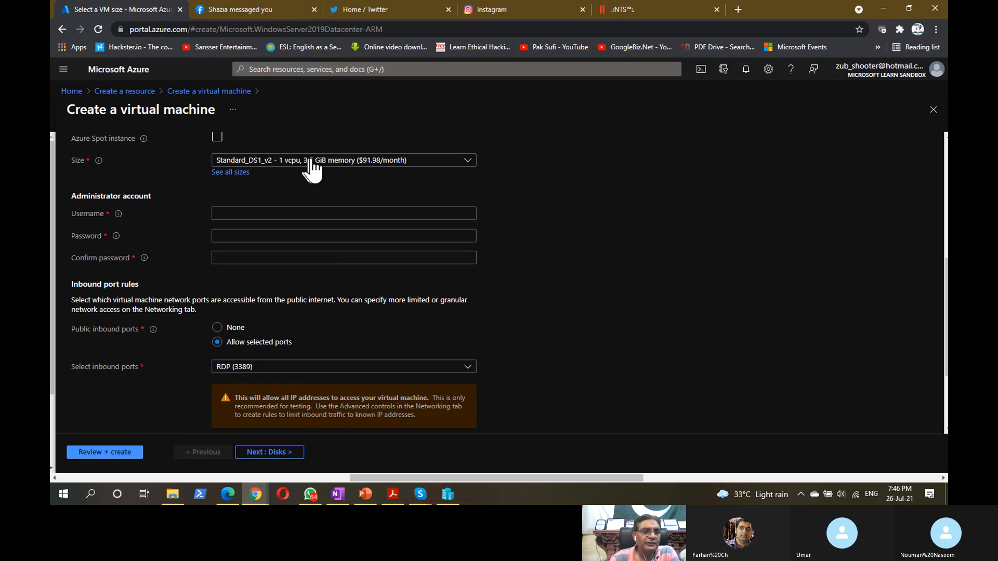
click(237, 214)
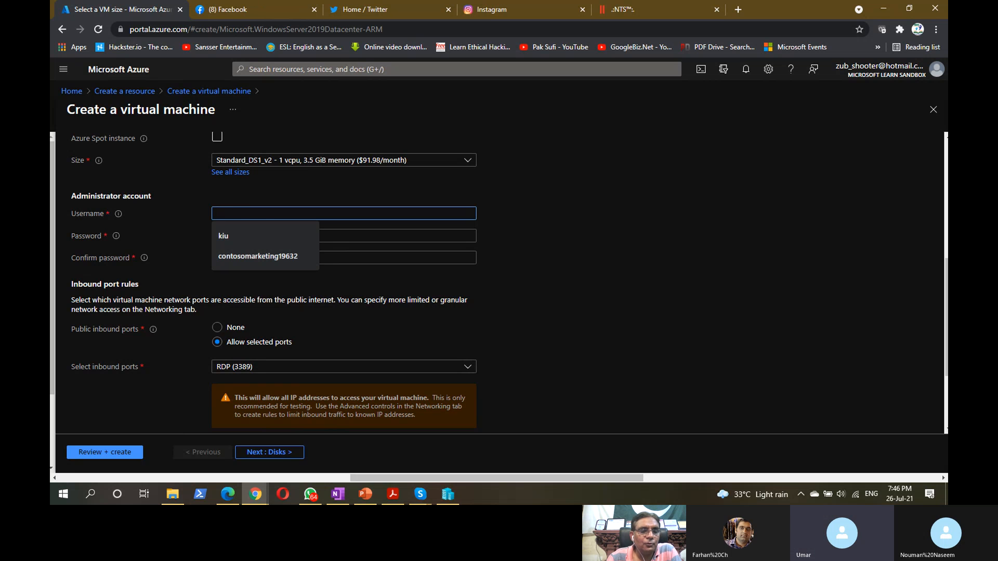
click(551, 221)
click(360, 216)
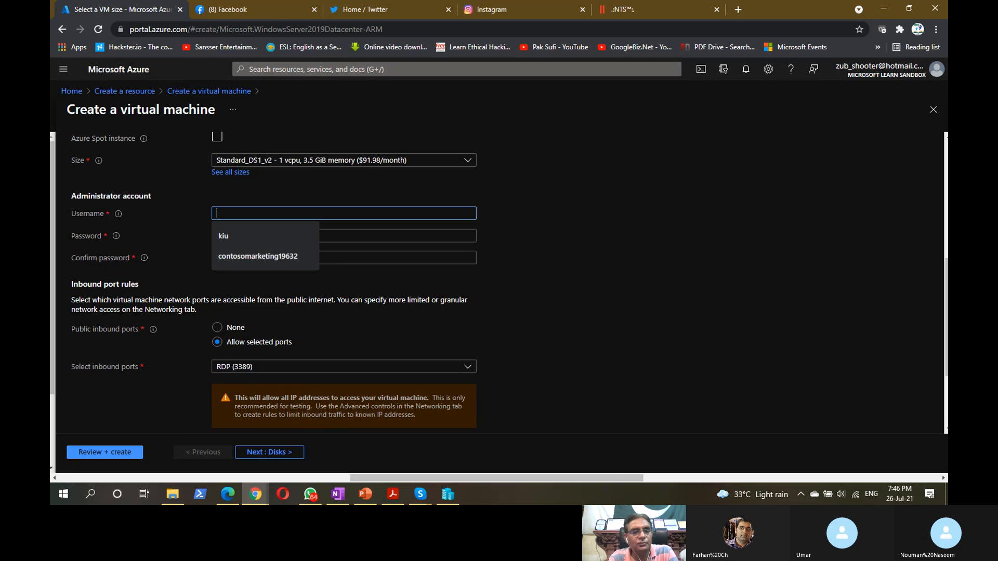
text(admin)
key(Tab)
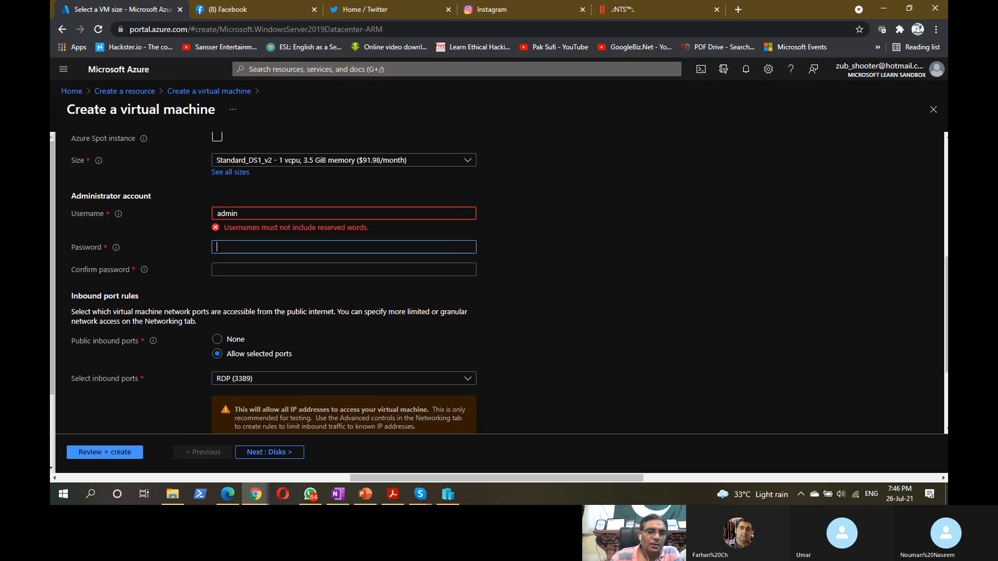
click(253, 215)
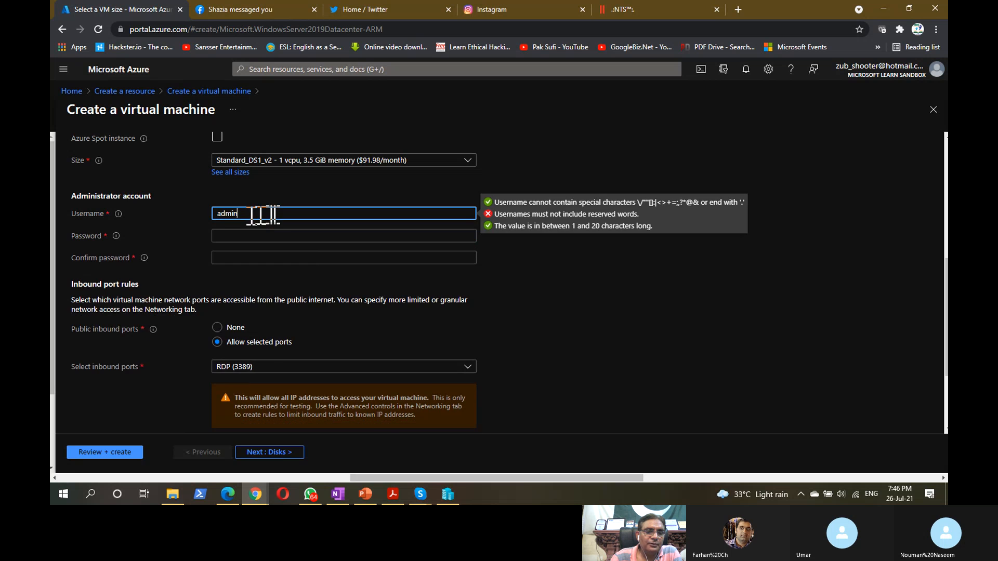
drag(257, 215, 192, 219)
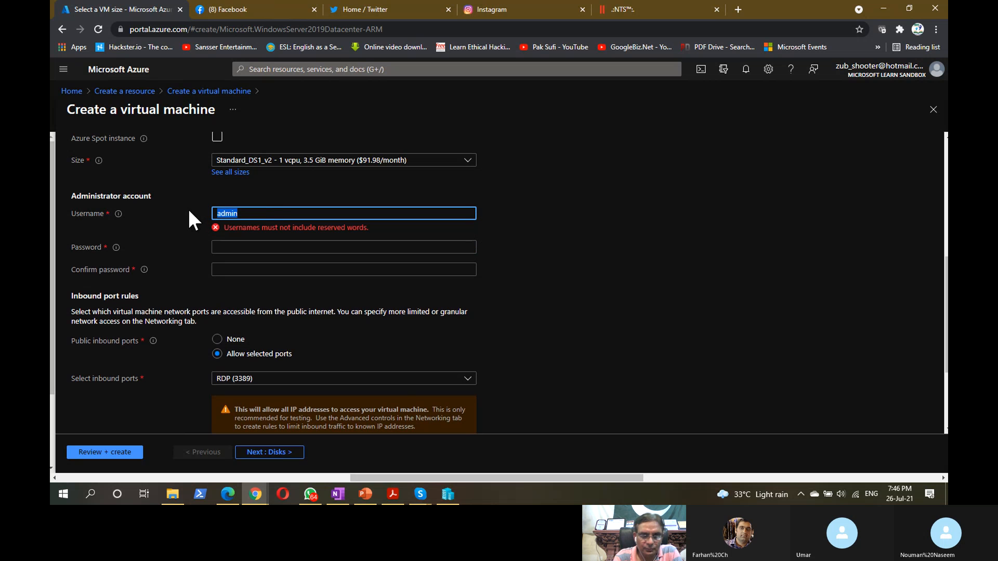
text(Zubair)
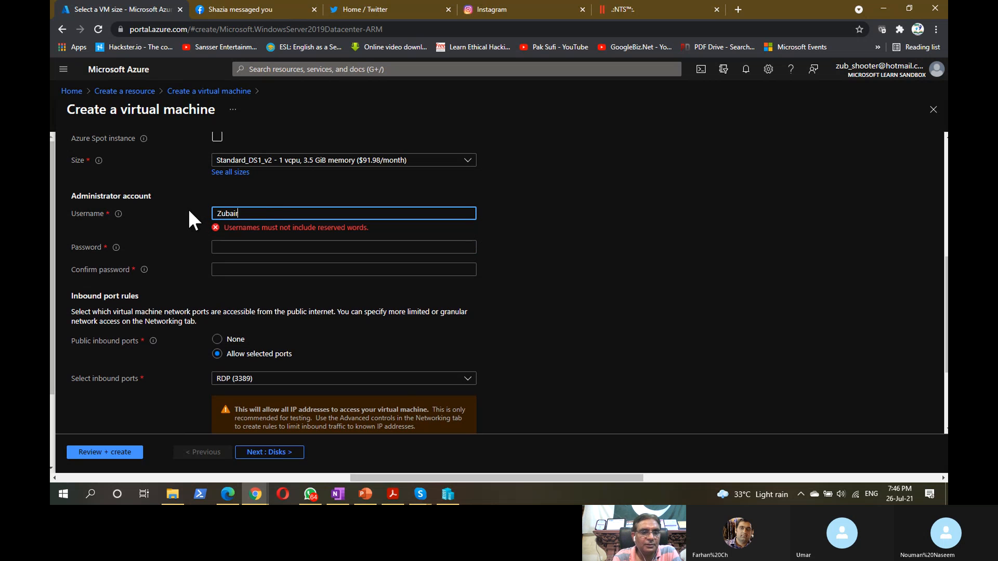
- Replace the too-short password with a 12+ character complex one and begin the confirmation
click(261, 237)
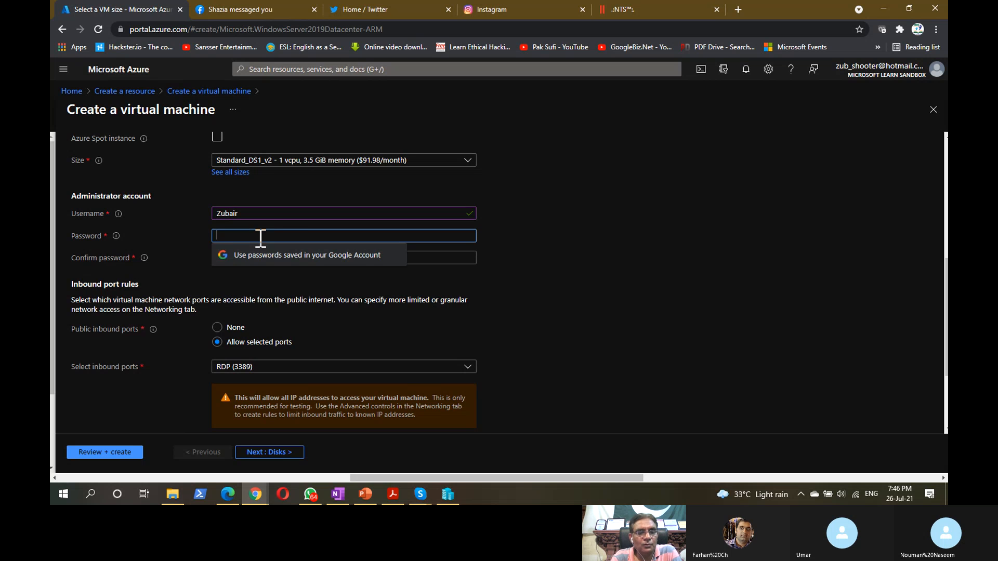
text(P)
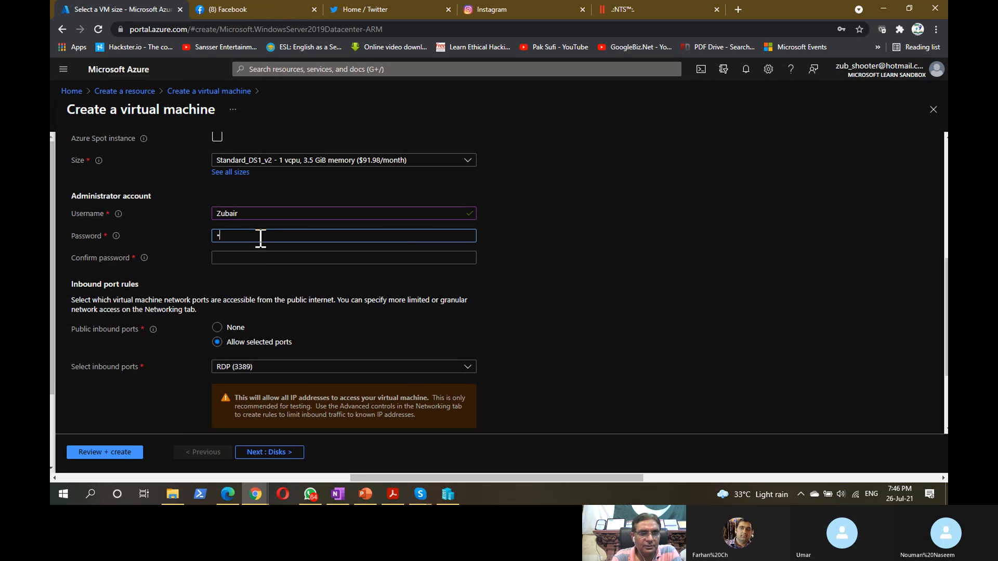
text(********)
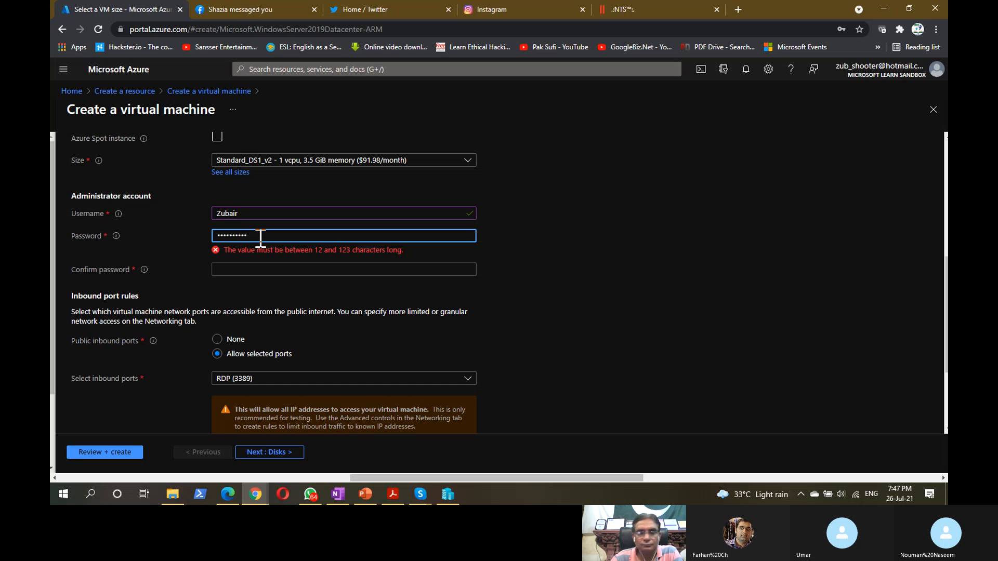
drag(260, 238, 203, 236)
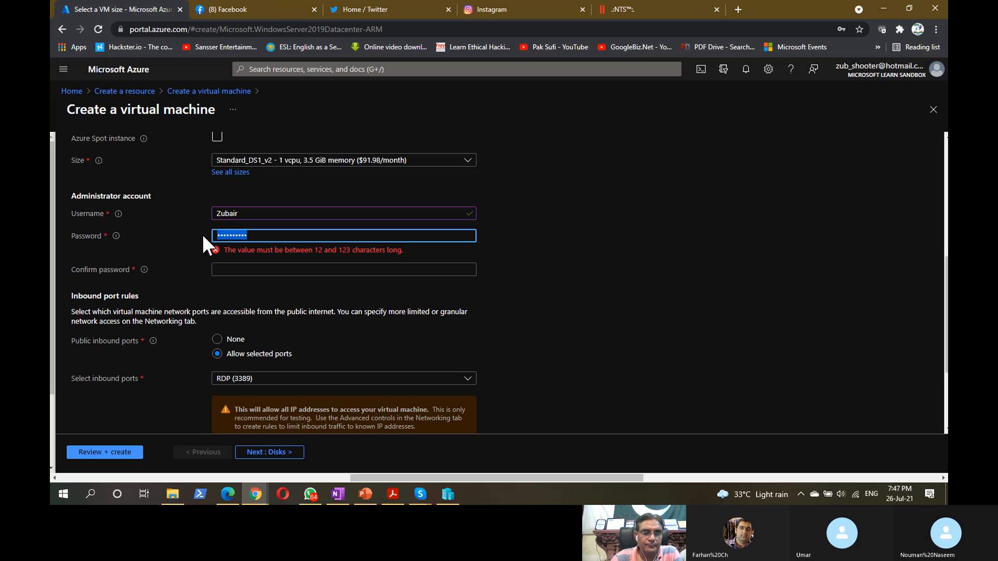
text(P••)
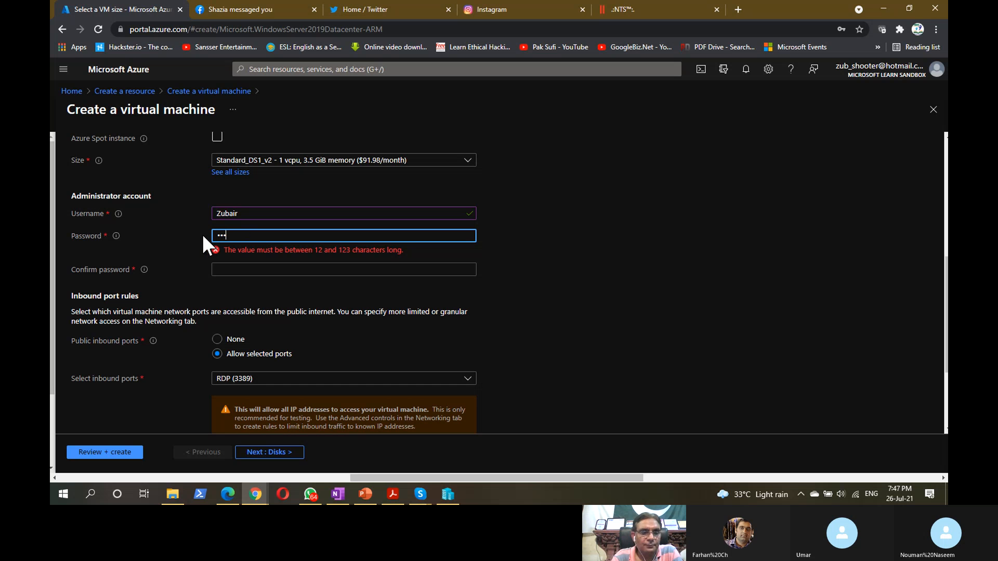
text(•••••••)
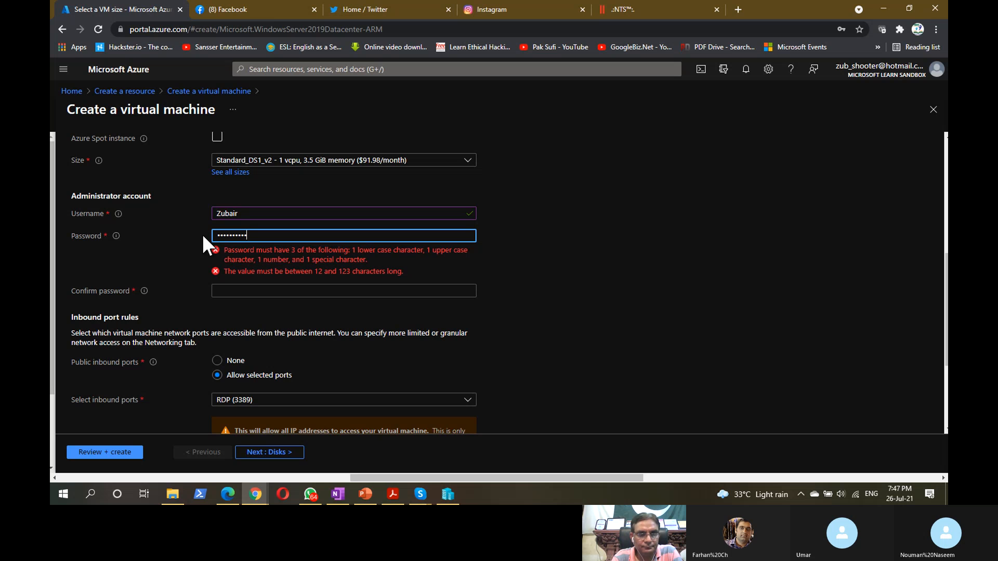
text(•)
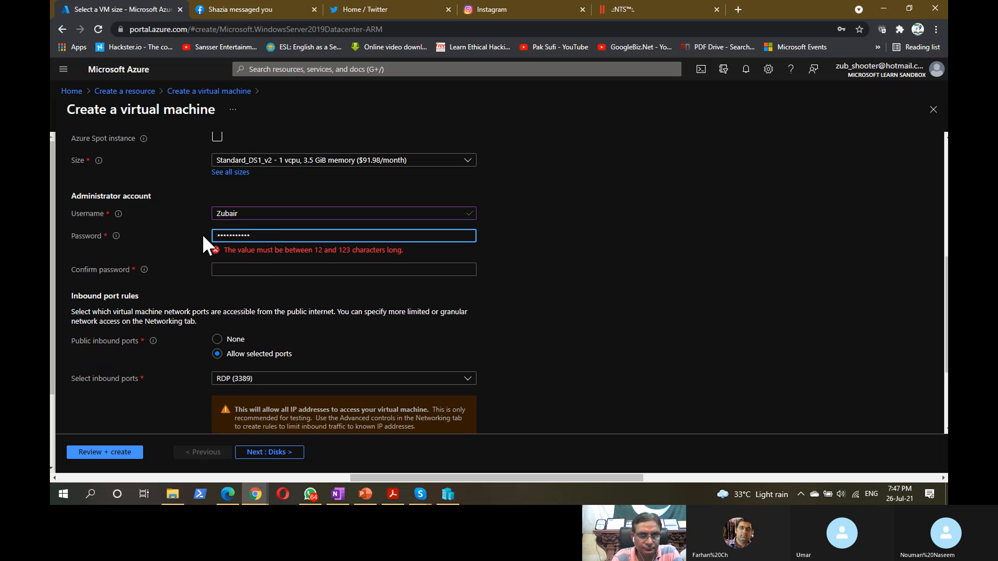
text(••)
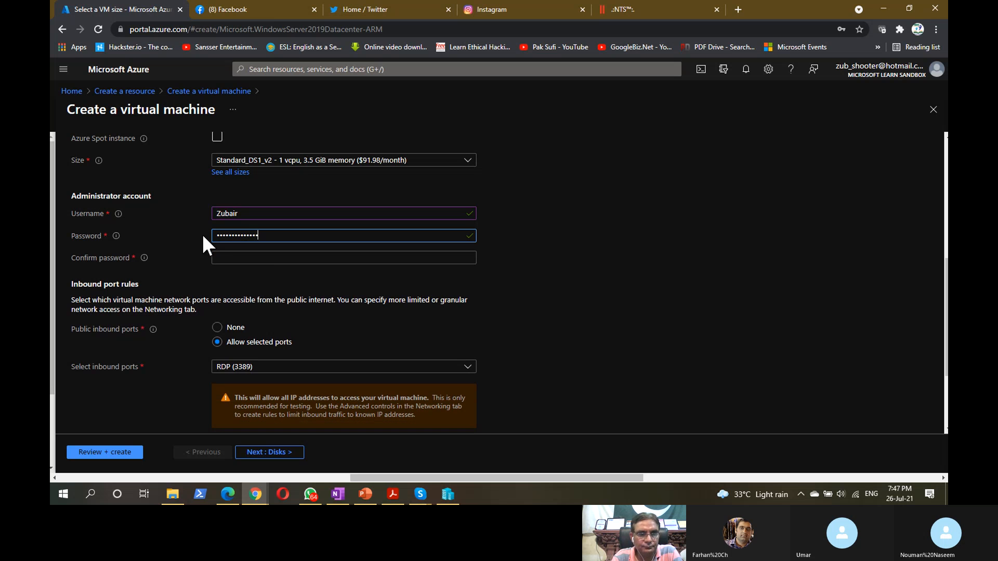
click(246, 257)
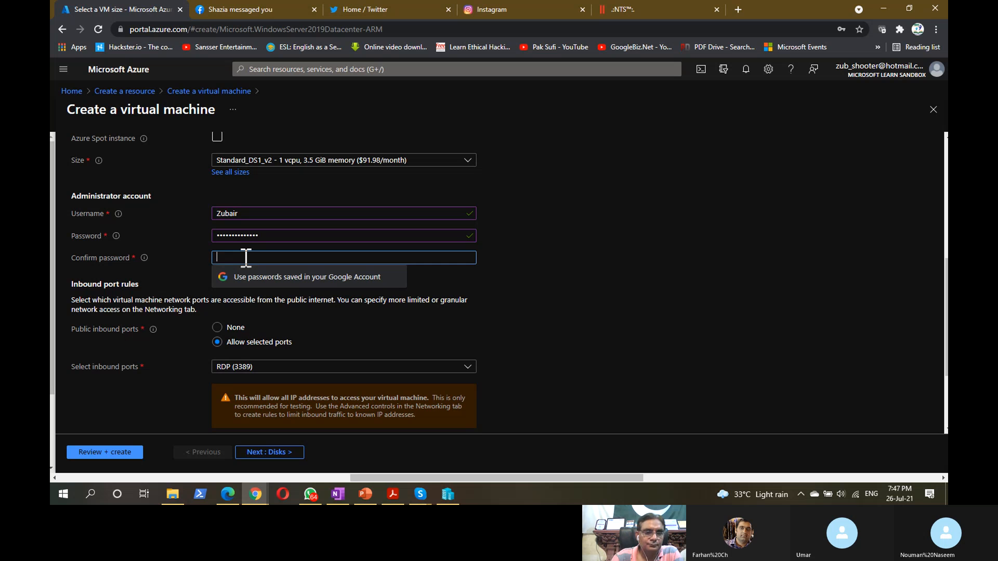
text(••)
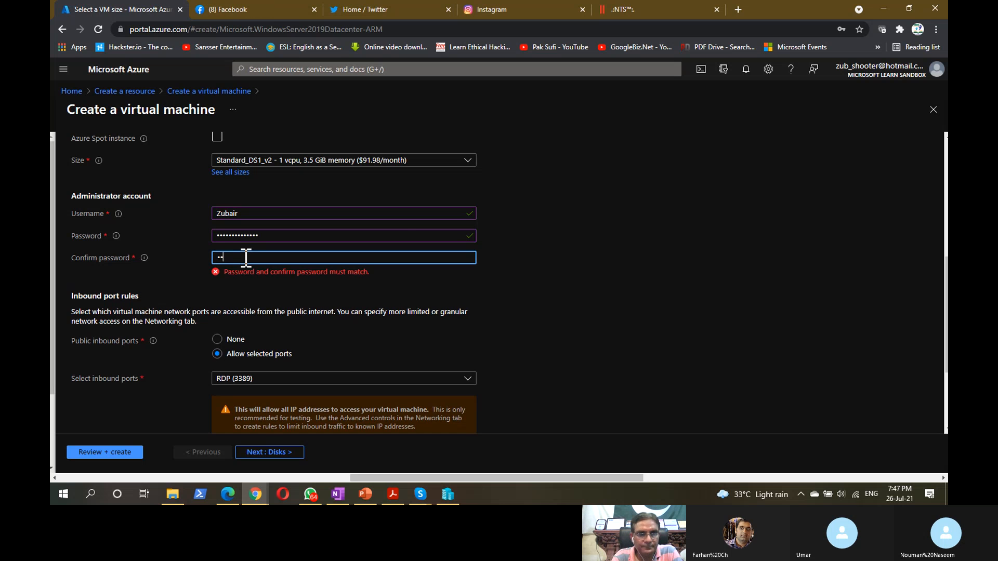
text(•••••••)
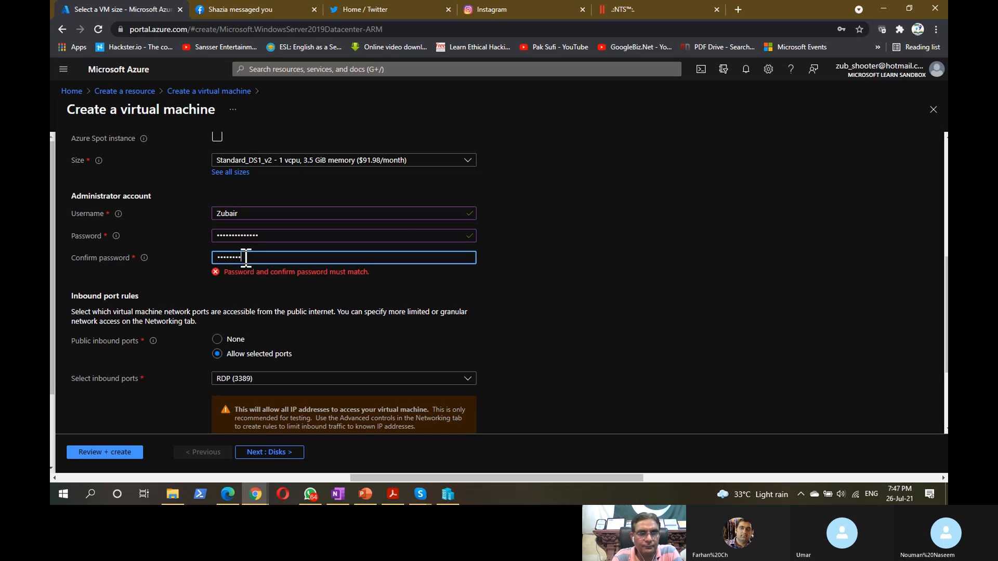
text(••)
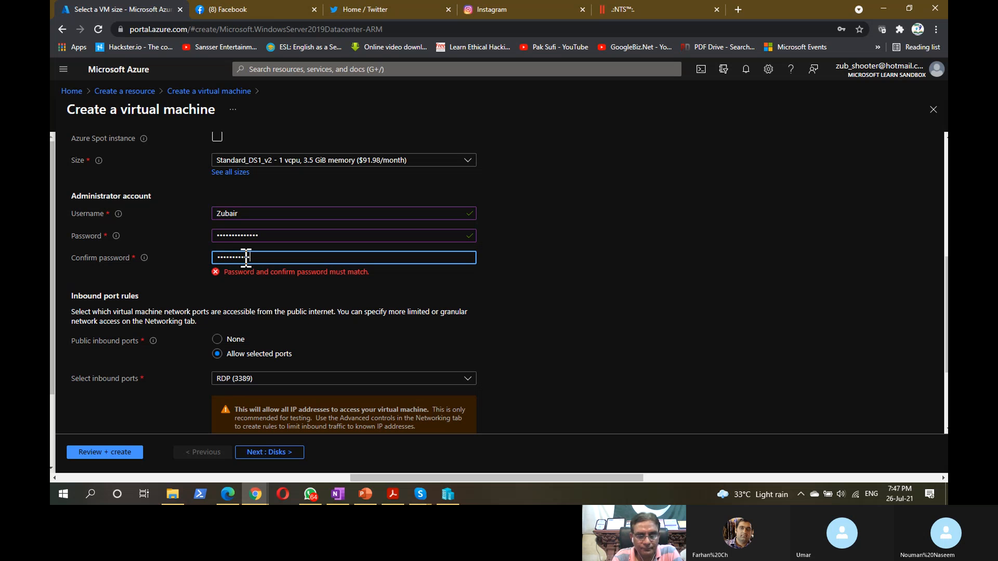
text(••)
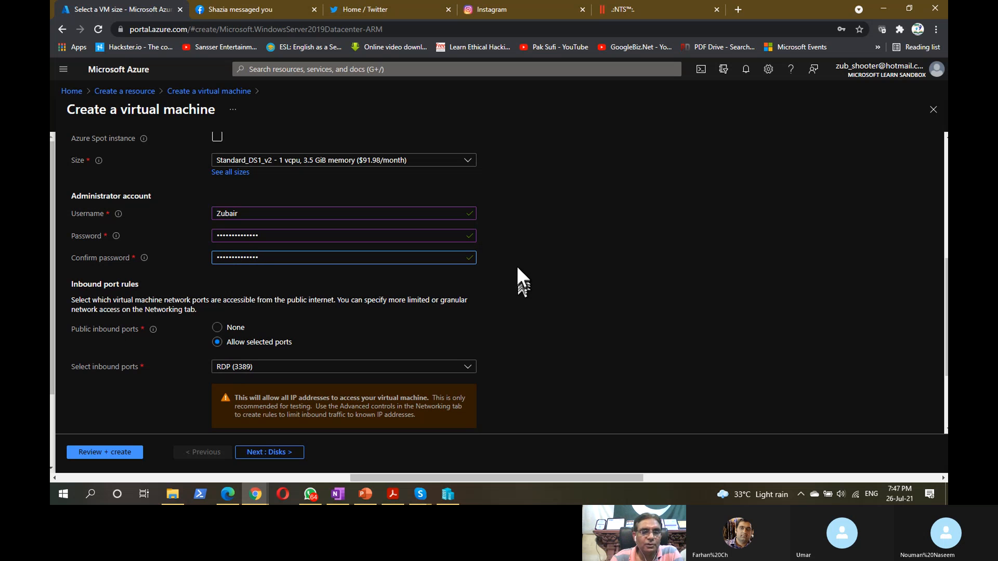
scroll(517, 267, down, 2)
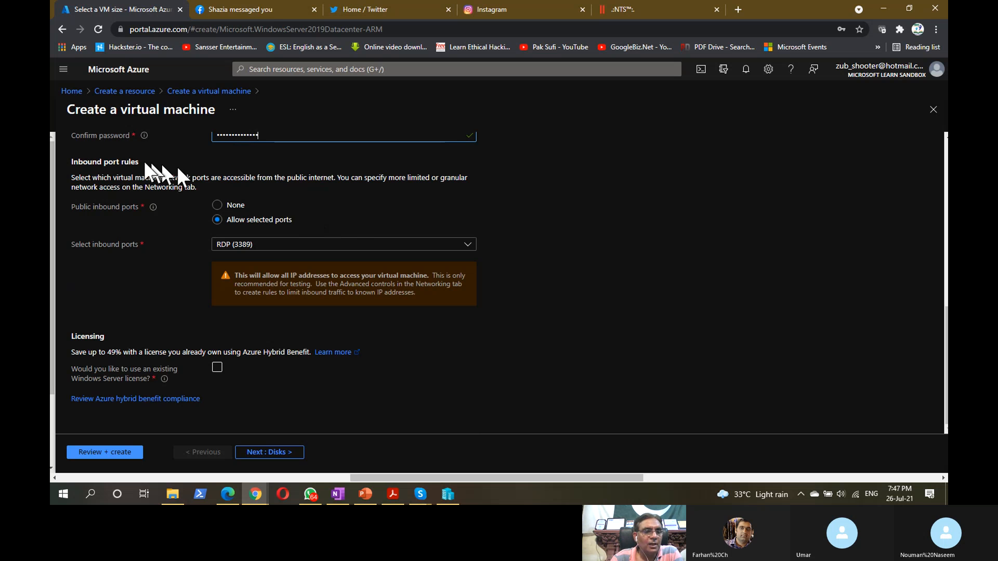
drag(71, 161, 139, 163)
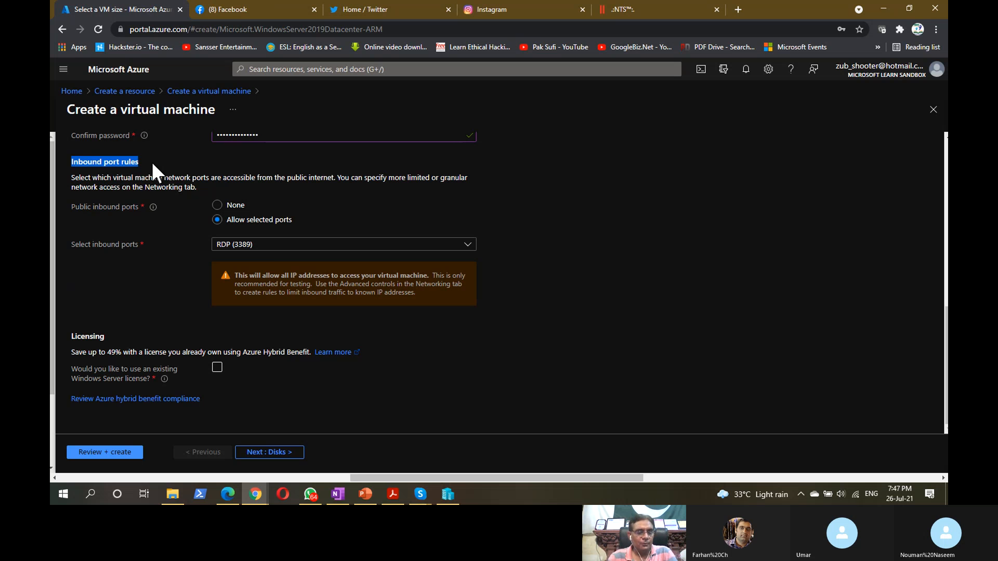
key(super)
text(remo)
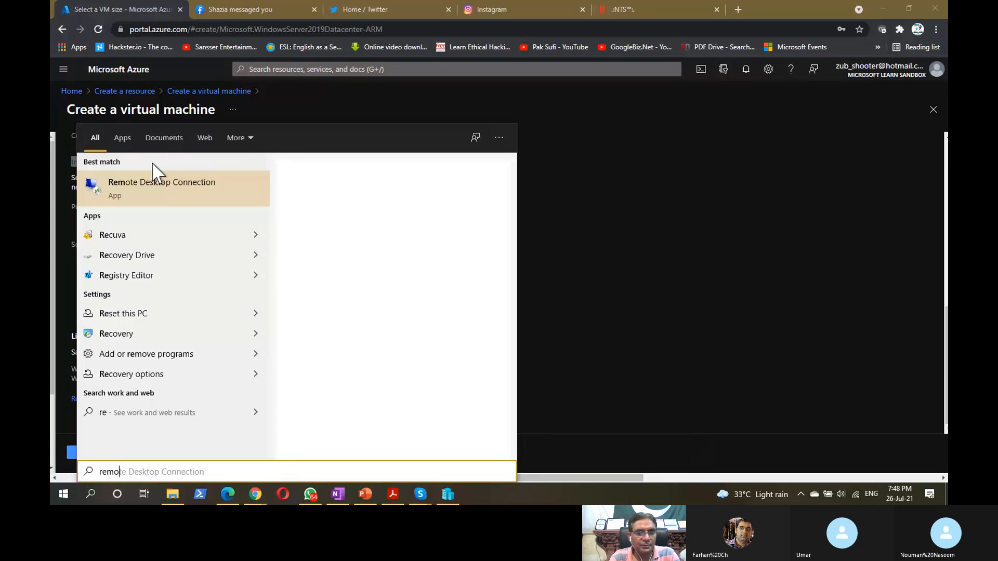
text(te)
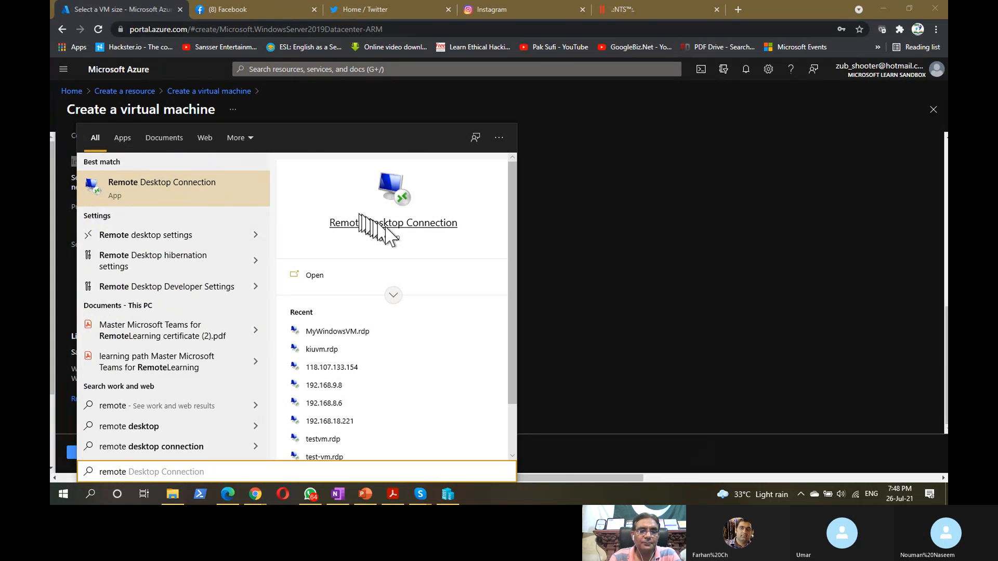
click(389, 224)
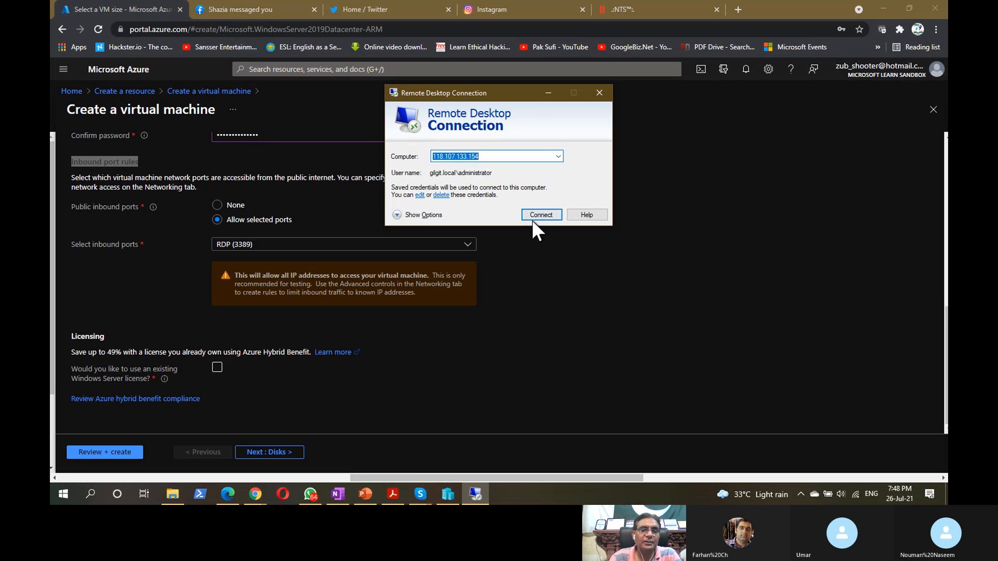
click(600, 92)
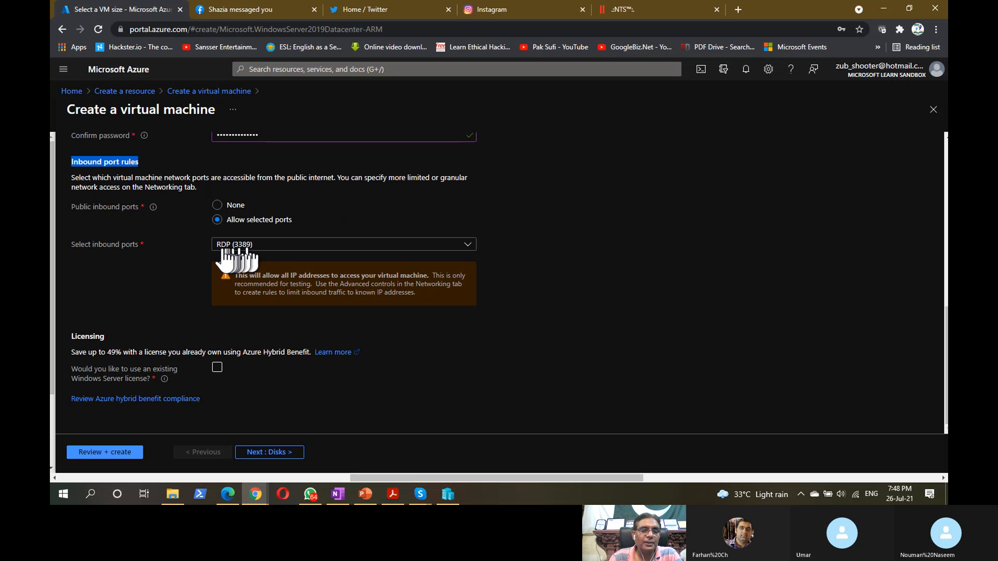
- Clear the heading highlight and open the inbound ports list, RDP already checked
key(ctrl)
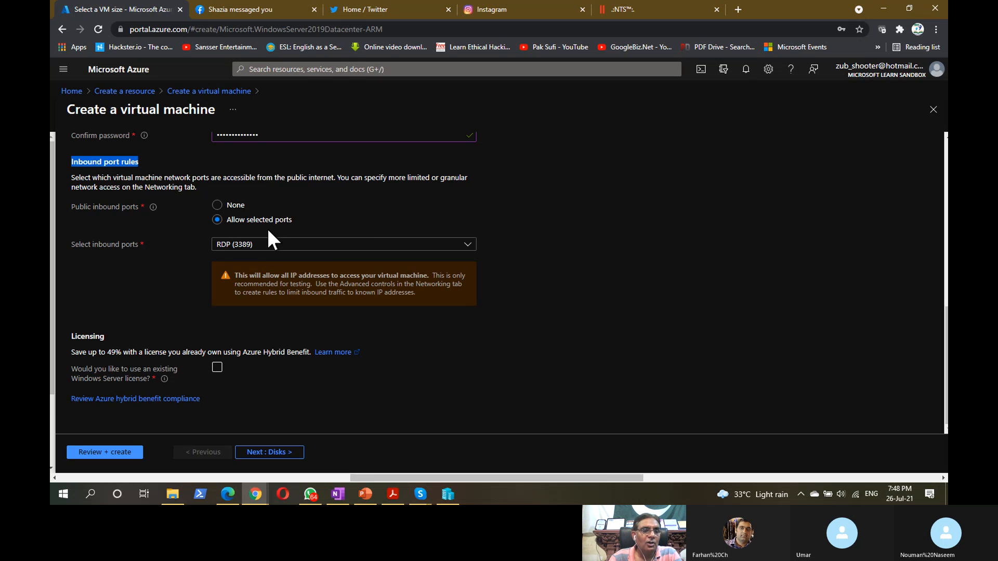
click(127, 188)
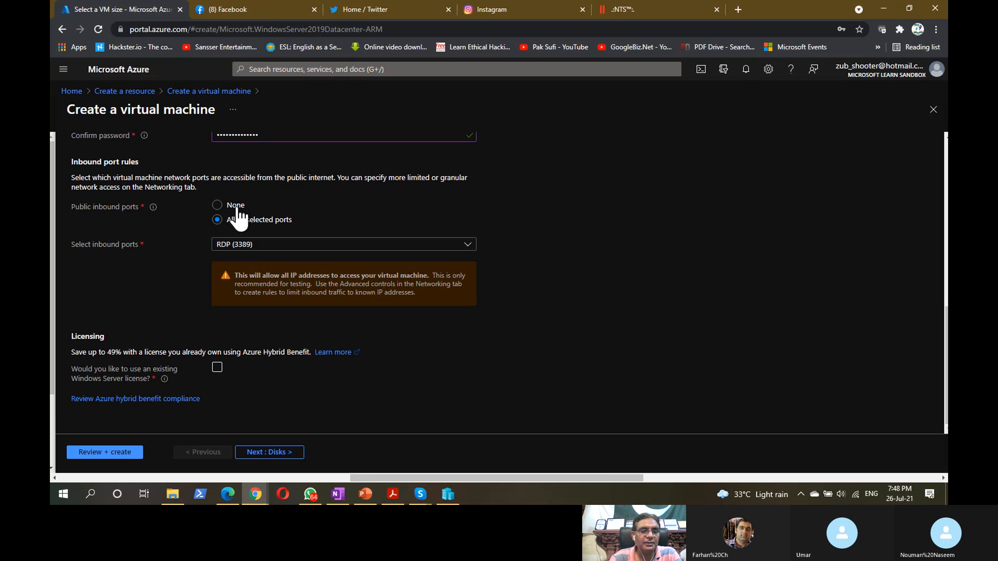
click(254, 245)
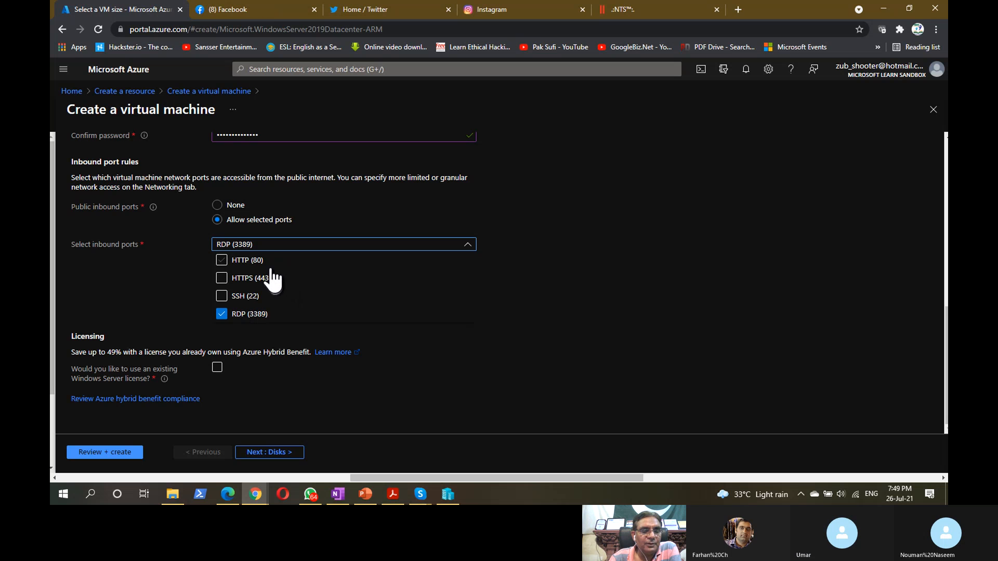
- Allow HTTP (80) and HTTPS (443) alongside RDP (3389) as inbound ports
click(223, 261)
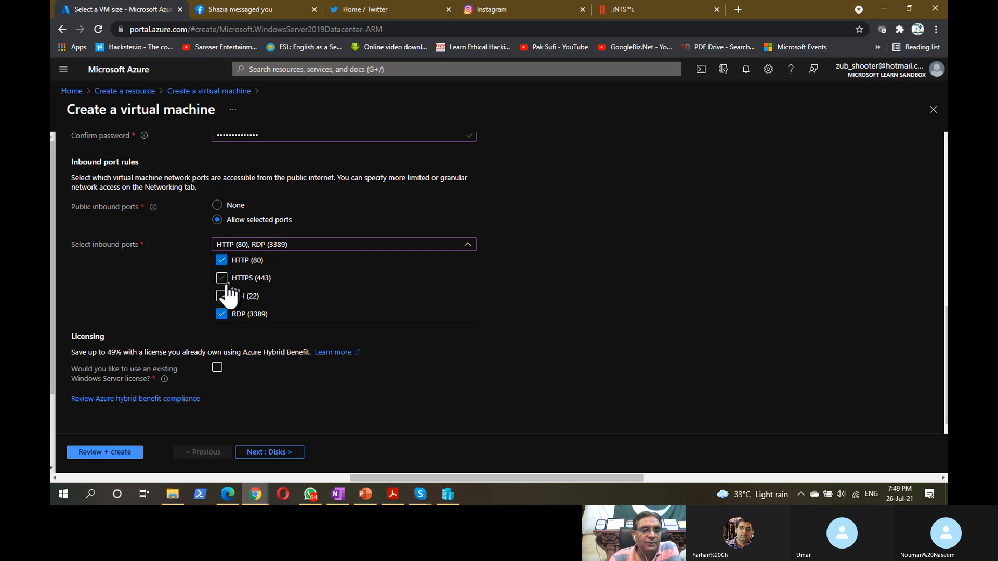
click(226, 284)
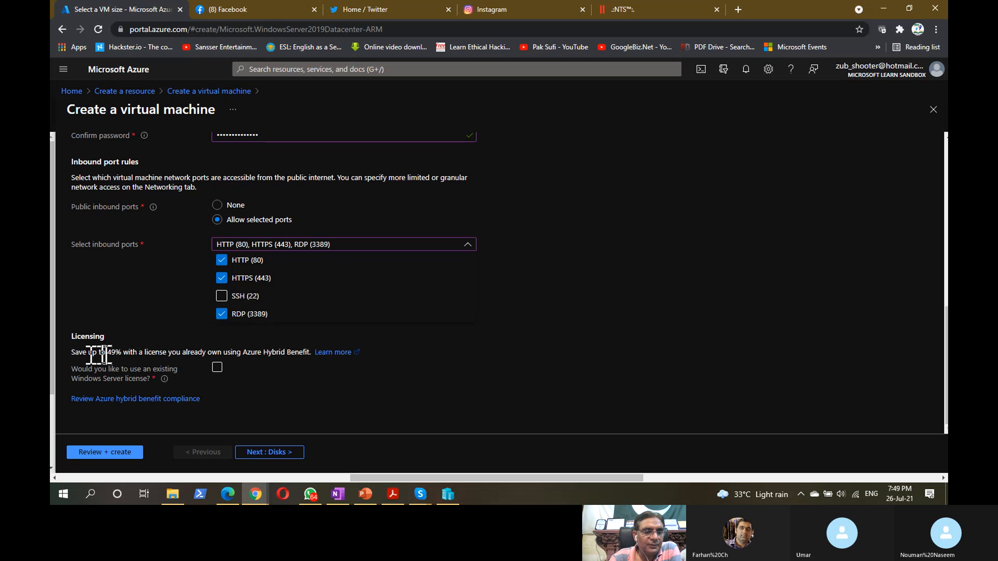
drag(106, 354, 121, 353)
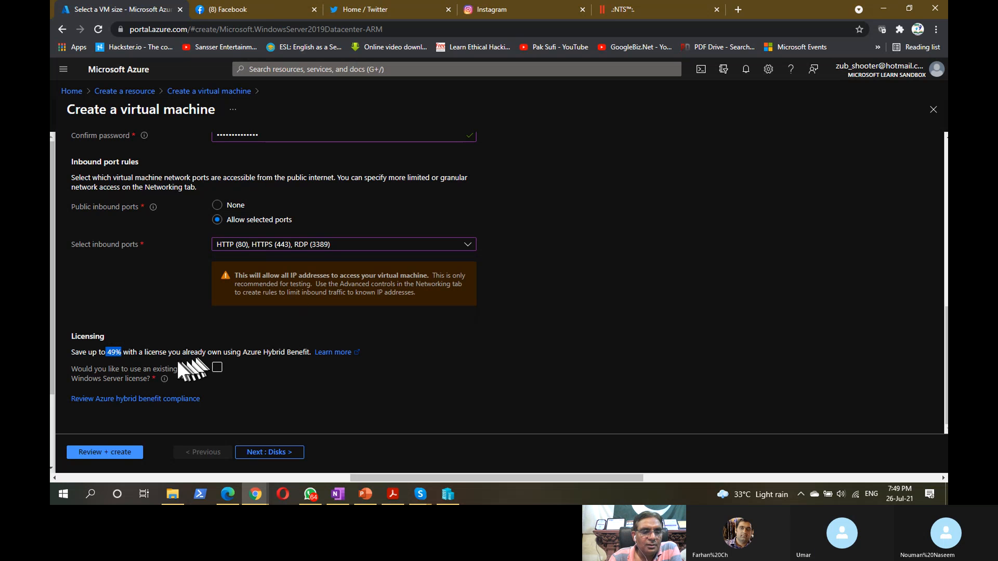
drag(181, 353, 223, 353)
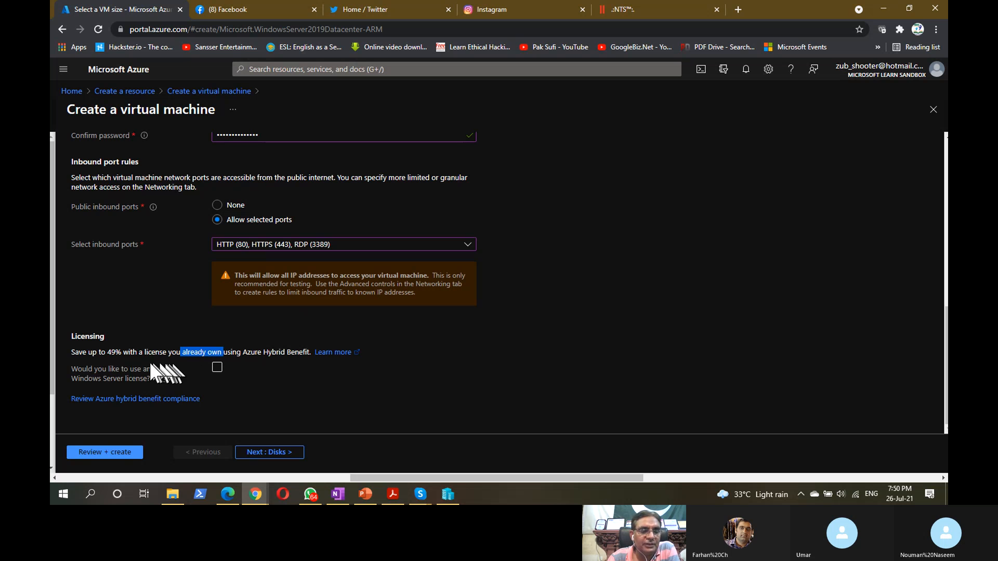
click(110, 354)
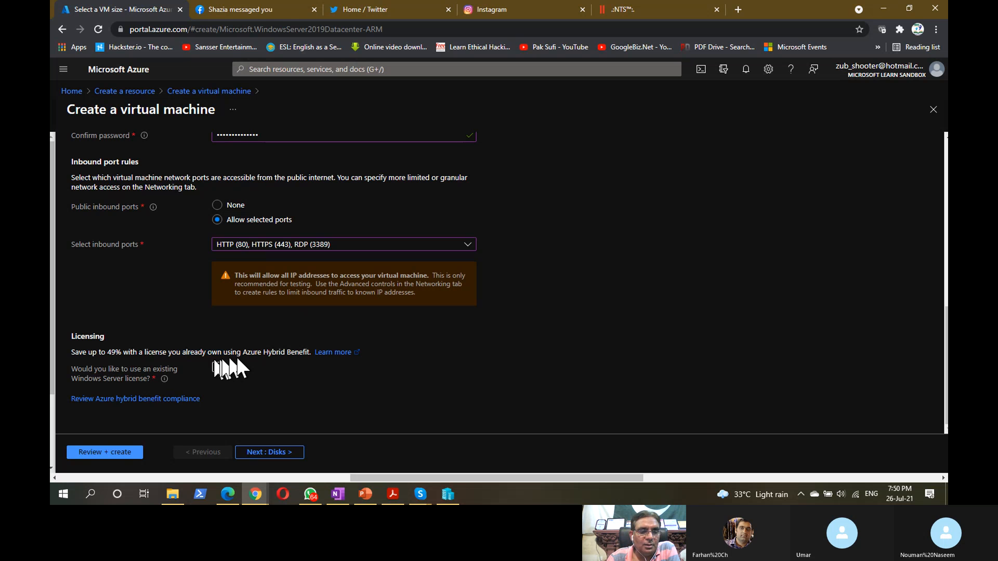
- Go to the Disks page and view the OS disk type choices, Premium SSD selected
click(280, 453)
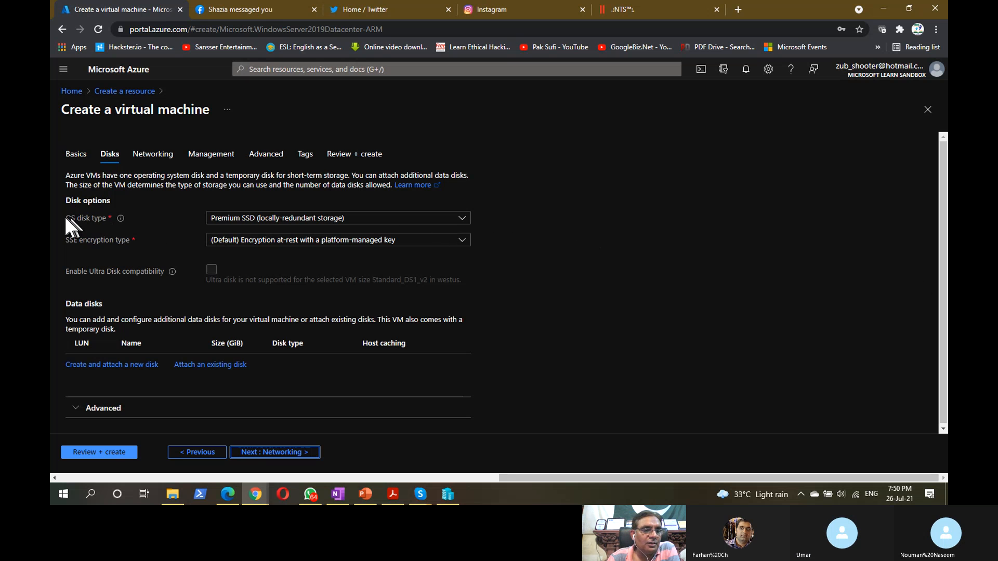
click(98, 221)
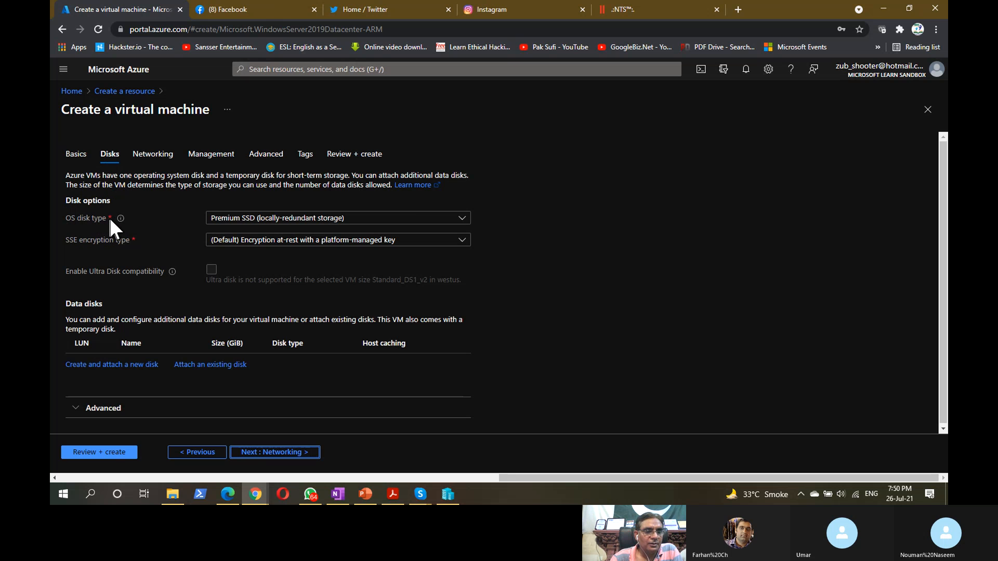
key(ctrl)
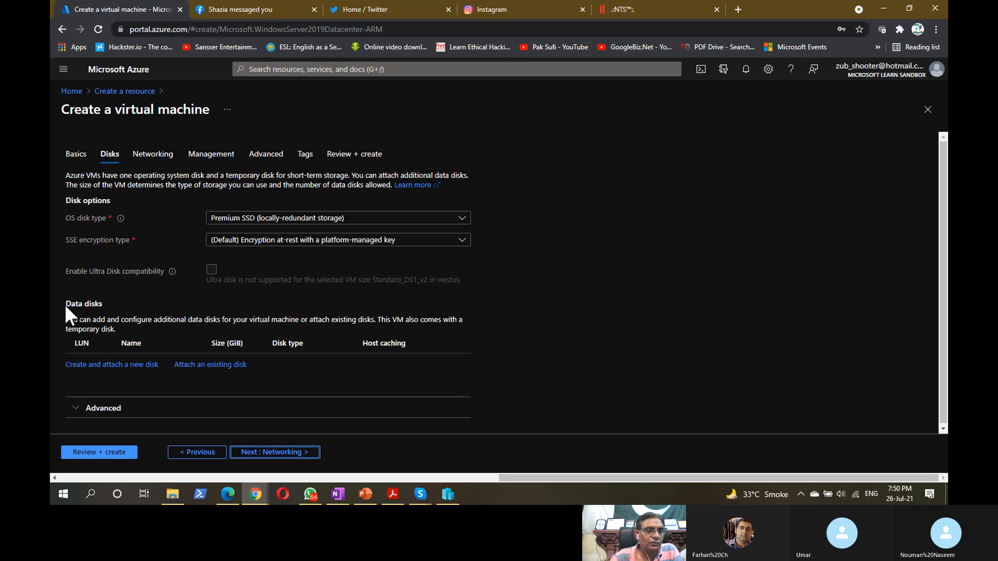
drag(66, 304, 105, 302)
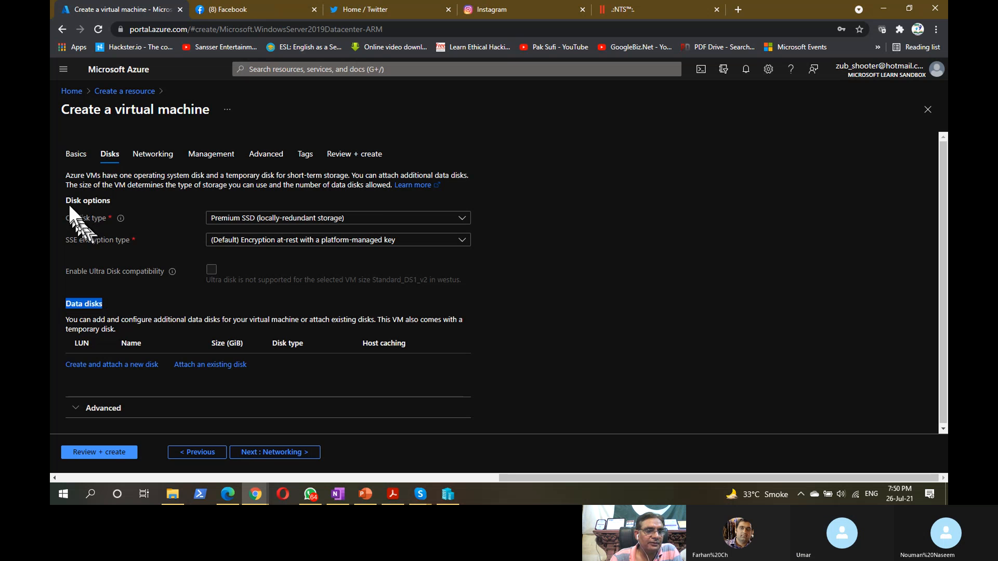
drag(66, 201, 110, 200)
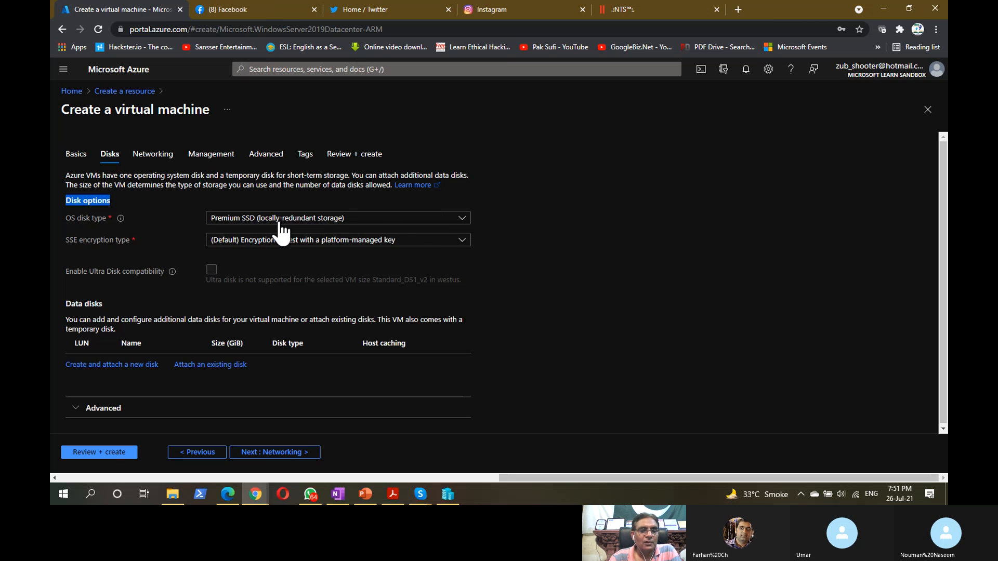
click(462, 219)
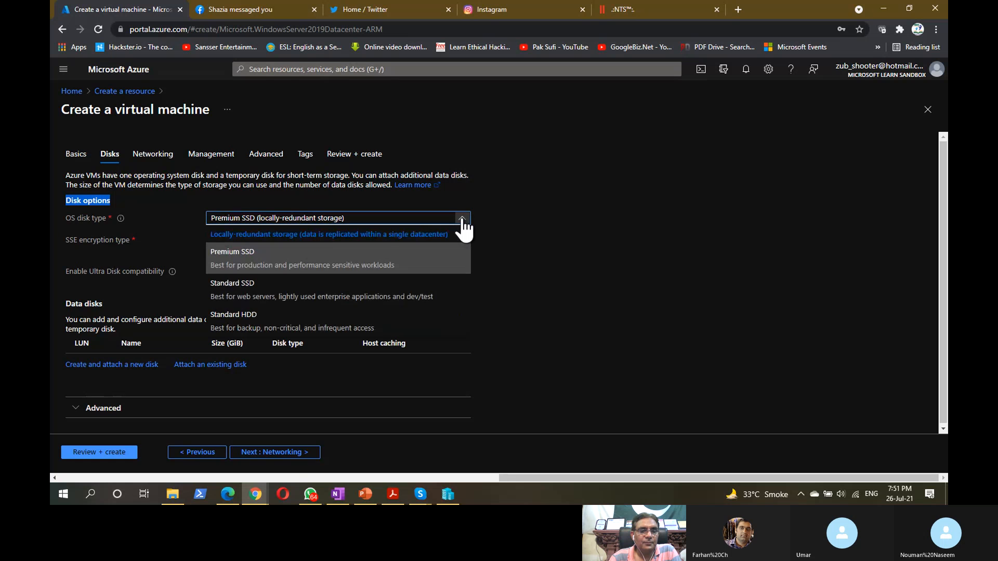
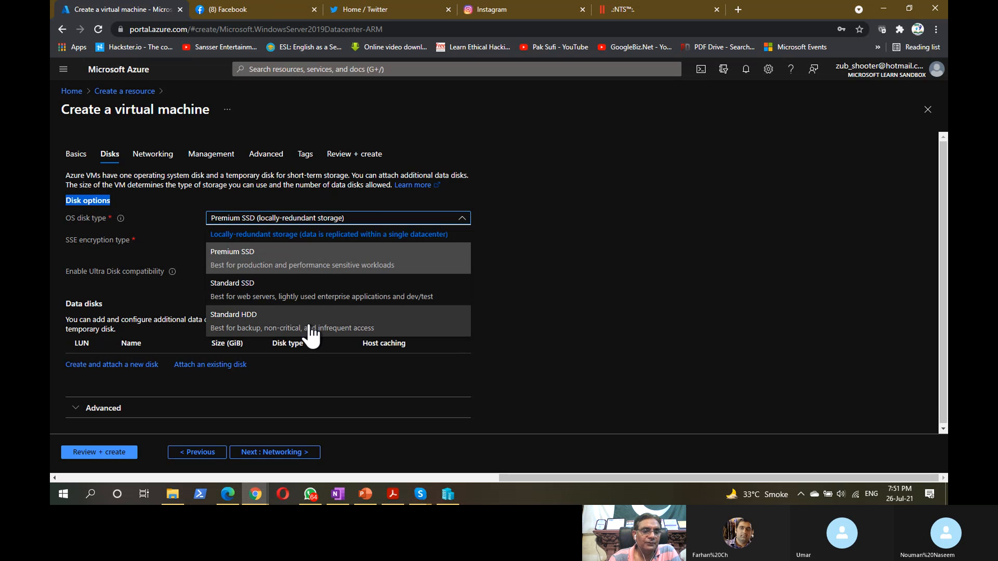
- Keep Premium SSD and the default encryption, then point out the data disks description
click(584, 247)
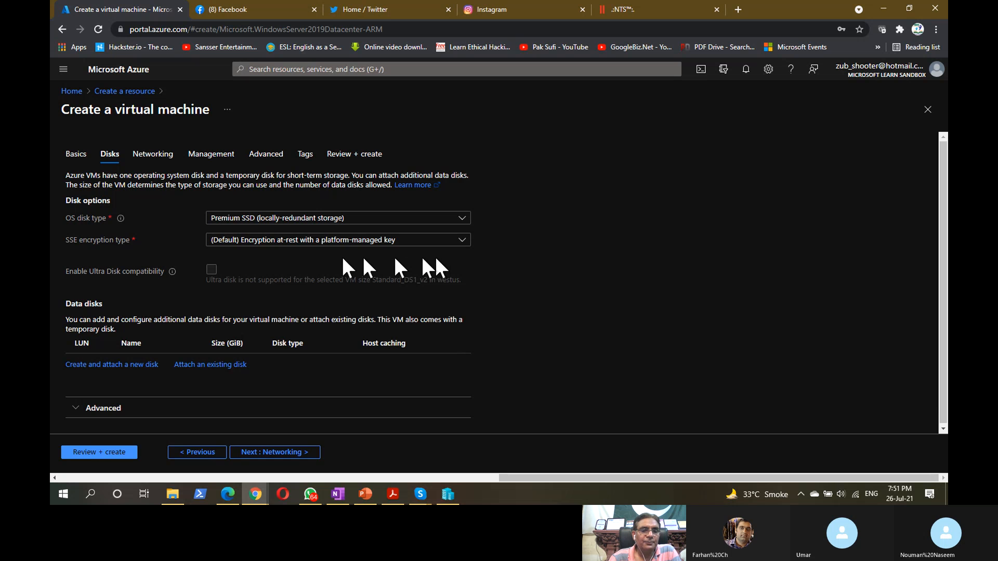
click(462, 241)
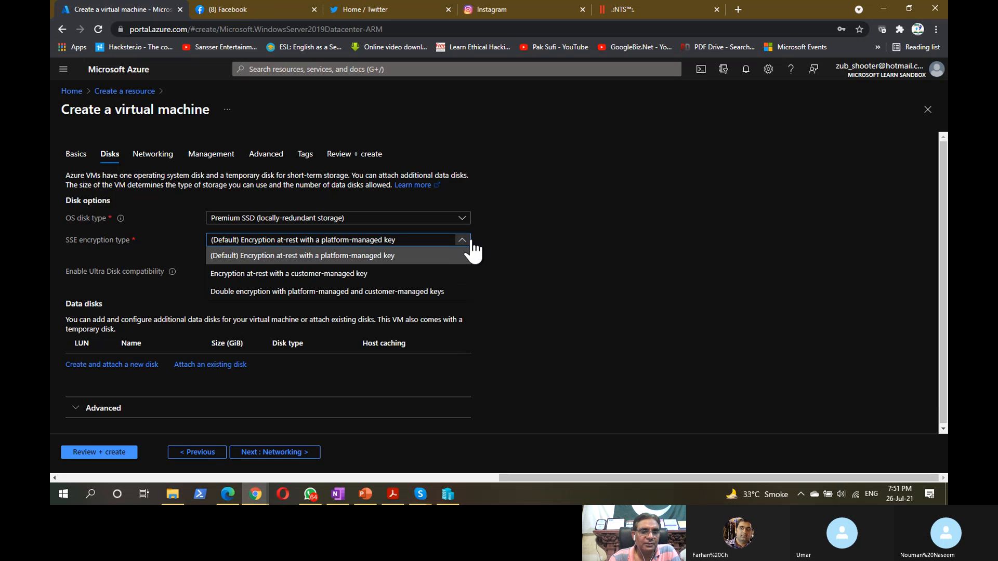
click(507, 241)
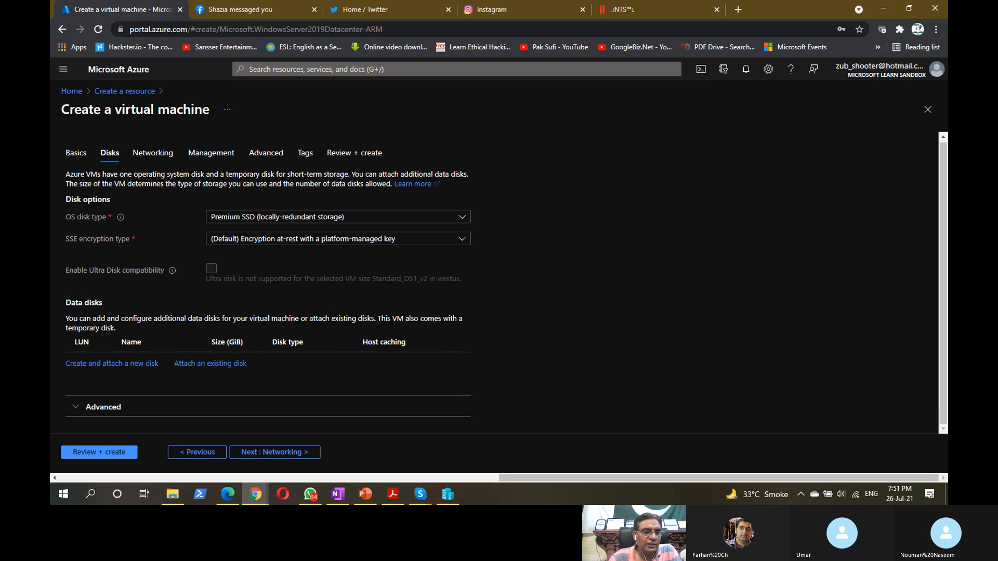
drag(66, 318, 372, 319)
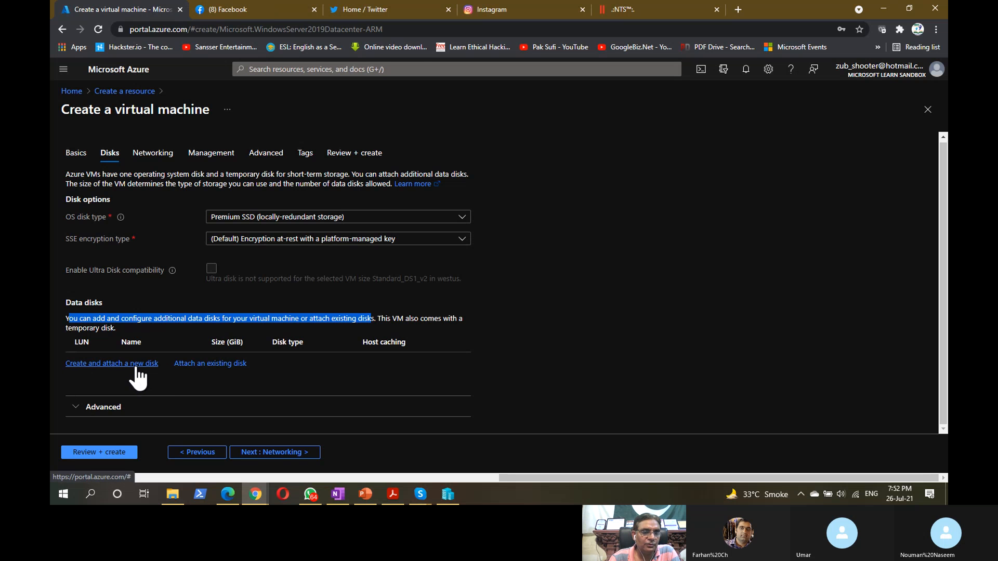
- Start a new data disk named GoogleBiz_DataDisk_0, keeping source type None and the 1024 GiB size
click(137, 365)
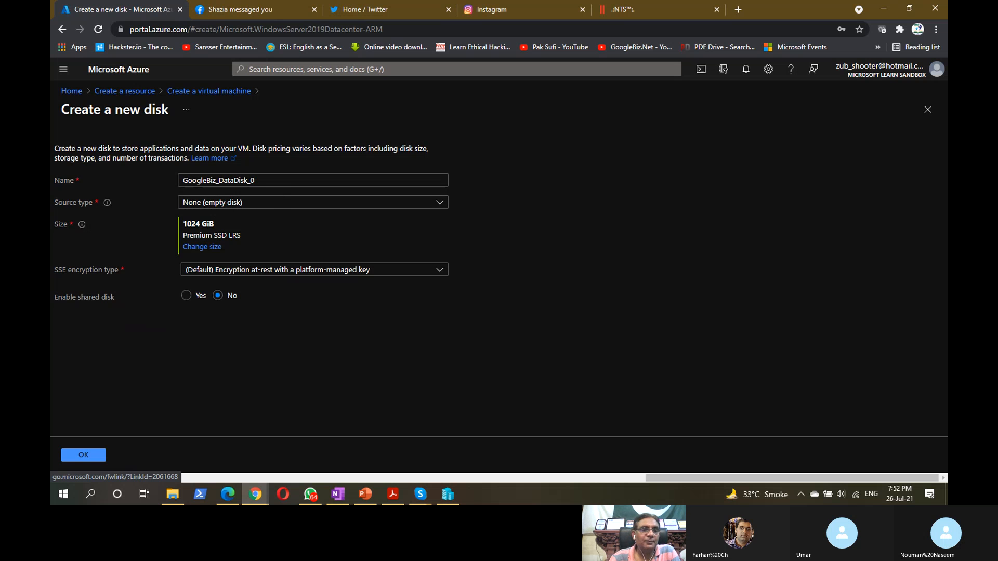
drag(267, 179, 163, 177)
click(270, 180)
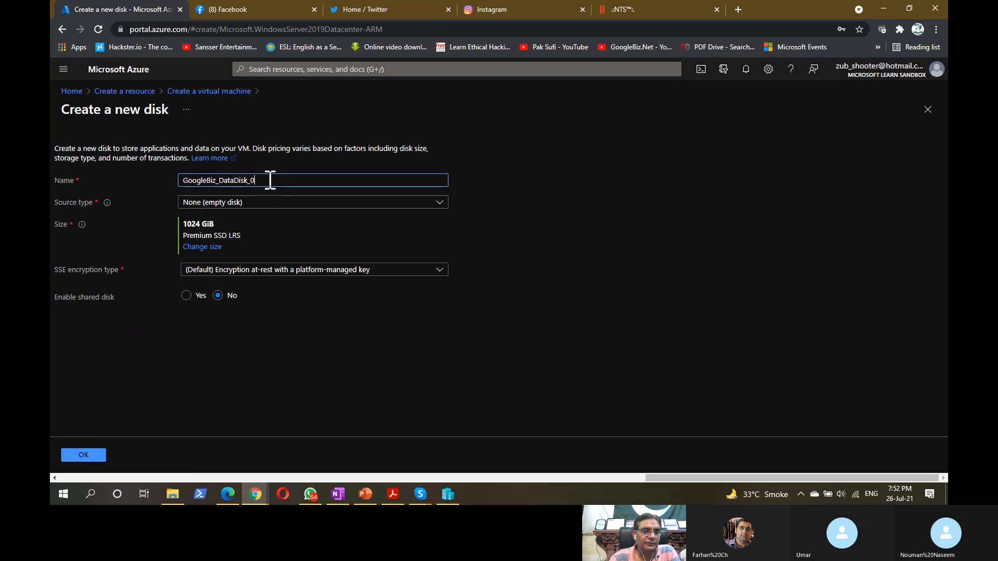
double_click(269, 180)
drag(256, 181, 224, 180)
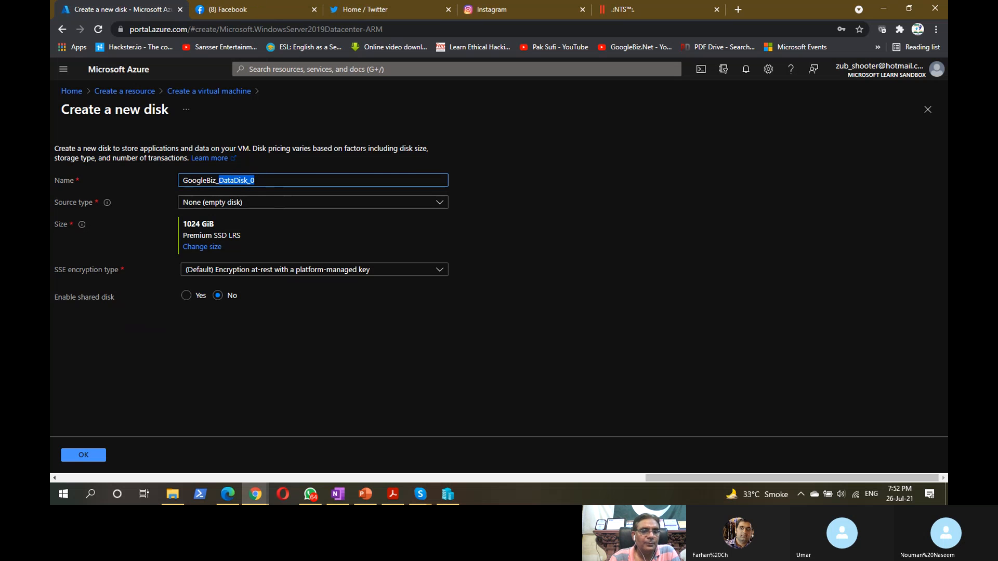
click(484, 182)
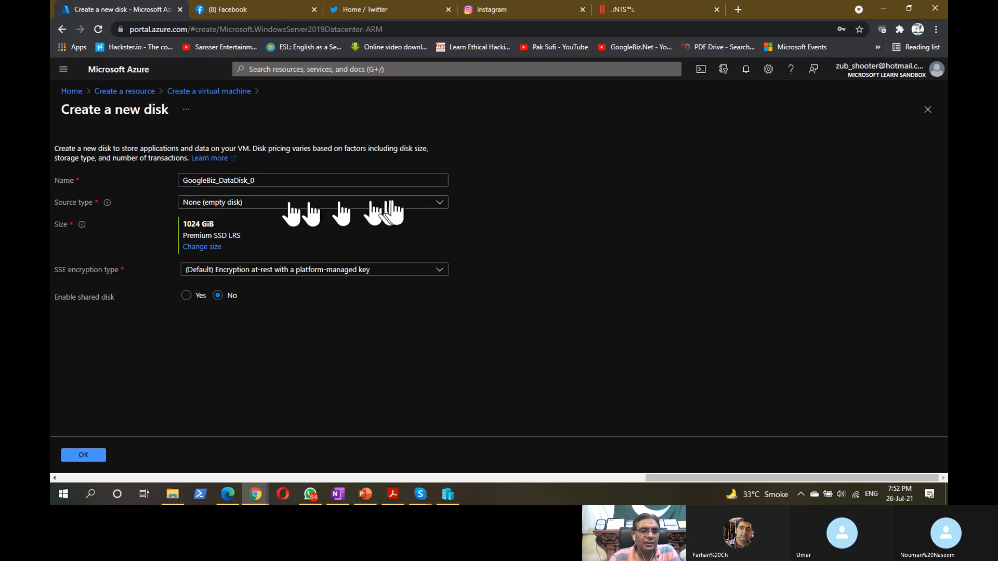
click(441, 203)
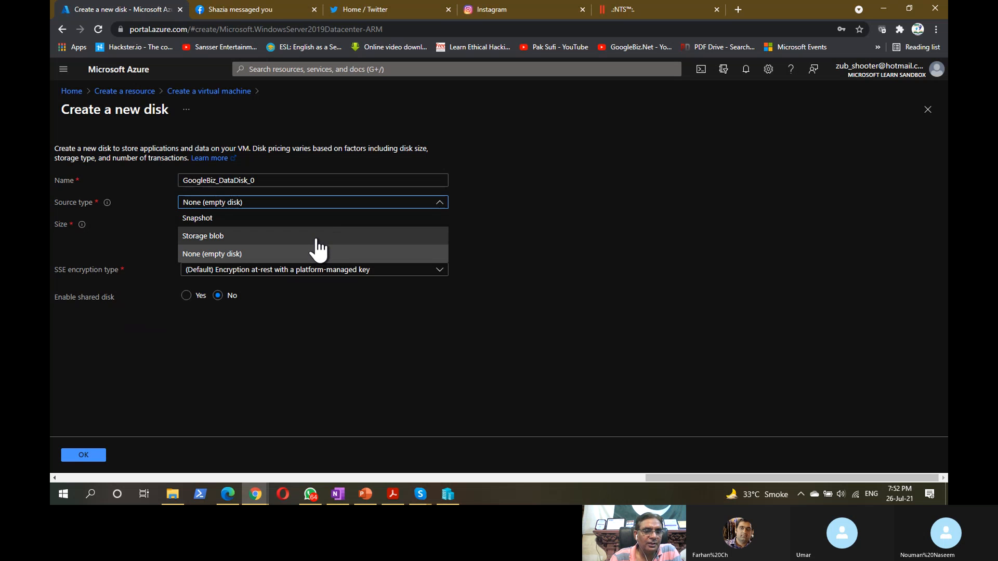
click(500, 223)
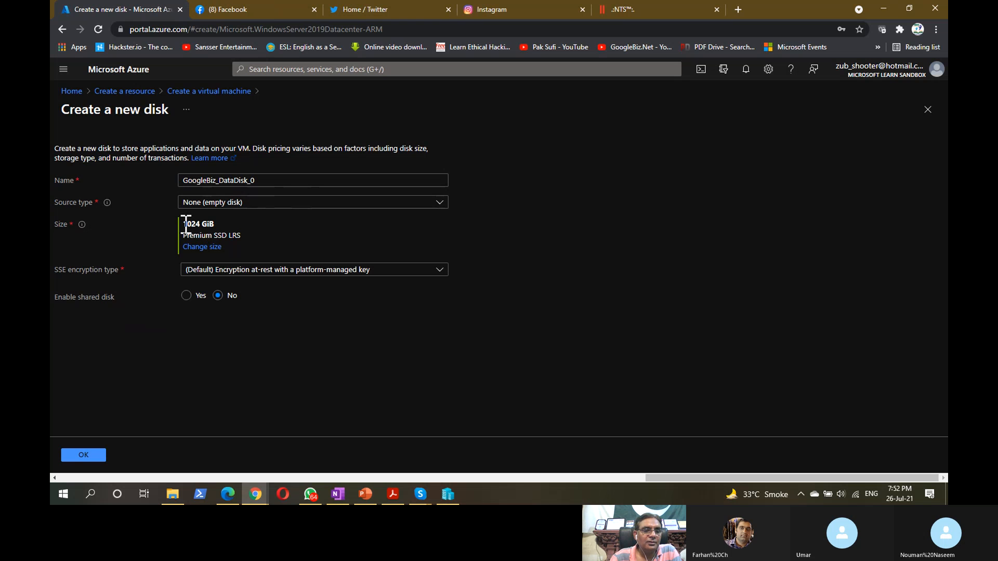
drag(182, 223, 210, 224)
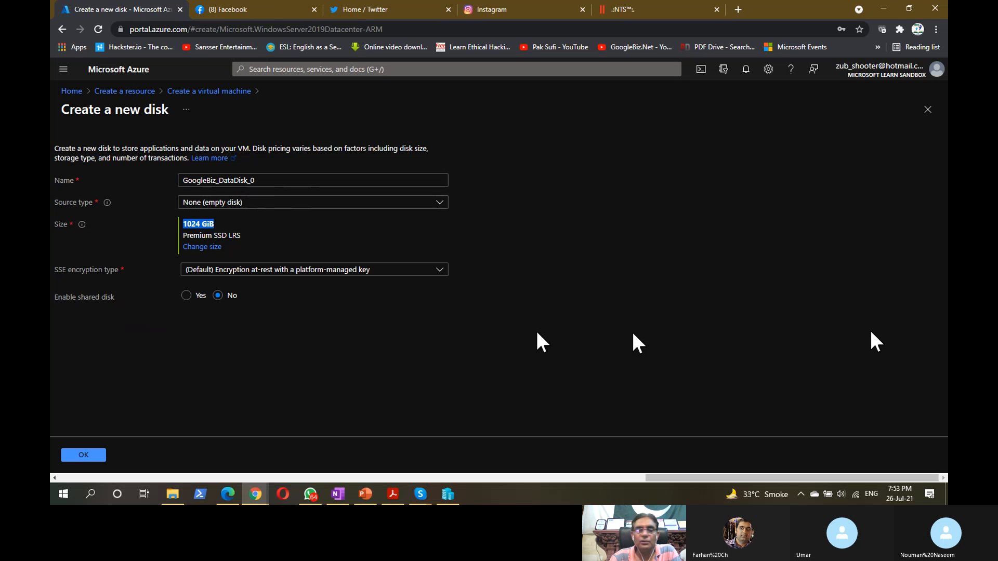
- Resize the new data disk to 64 GiB (P6) Premium SSD, leaving the performance tier unchanged
click(218, 248)
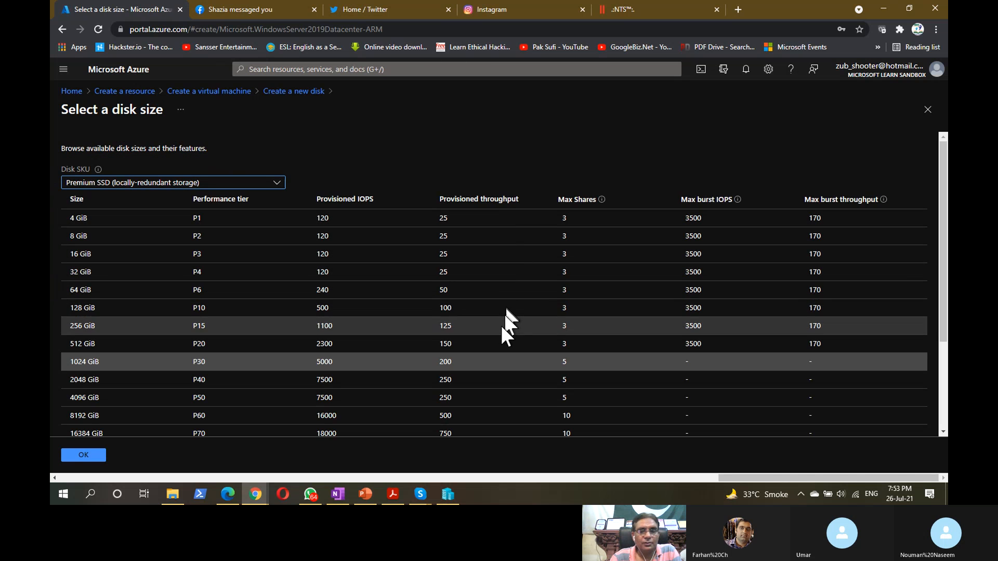
scroll(345, 294, down, 3)
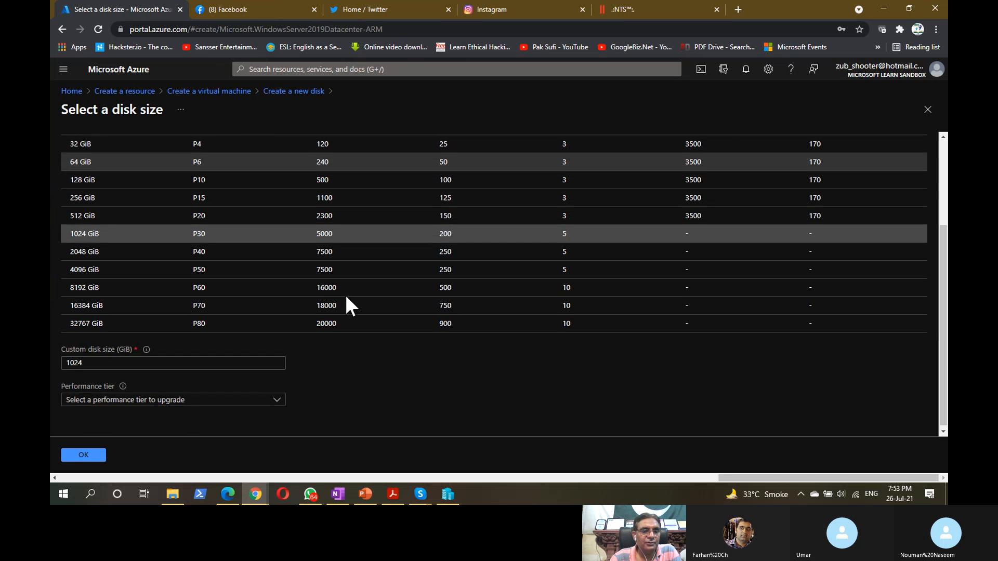
scroll(346, 297, up, 3)
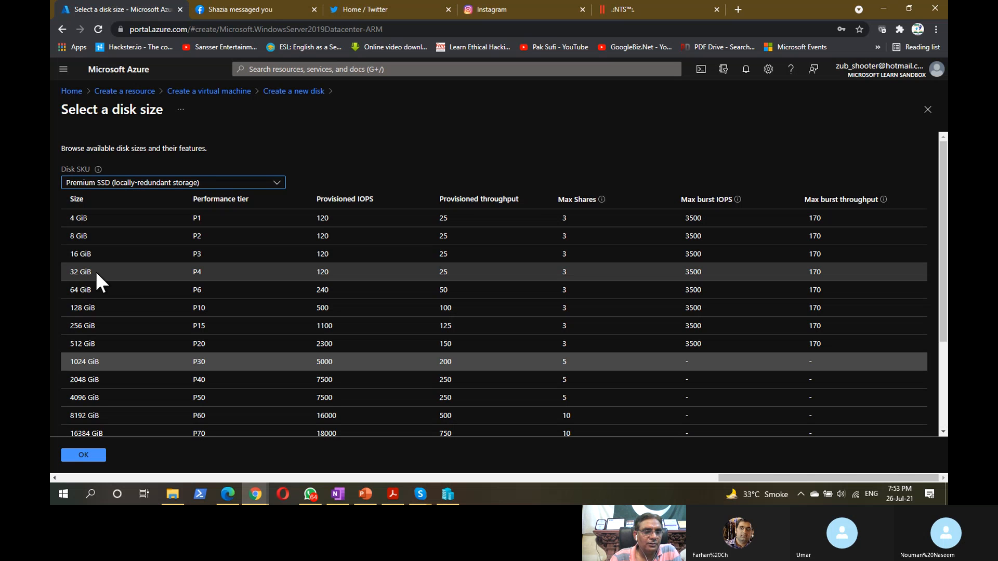
click(100, 289)
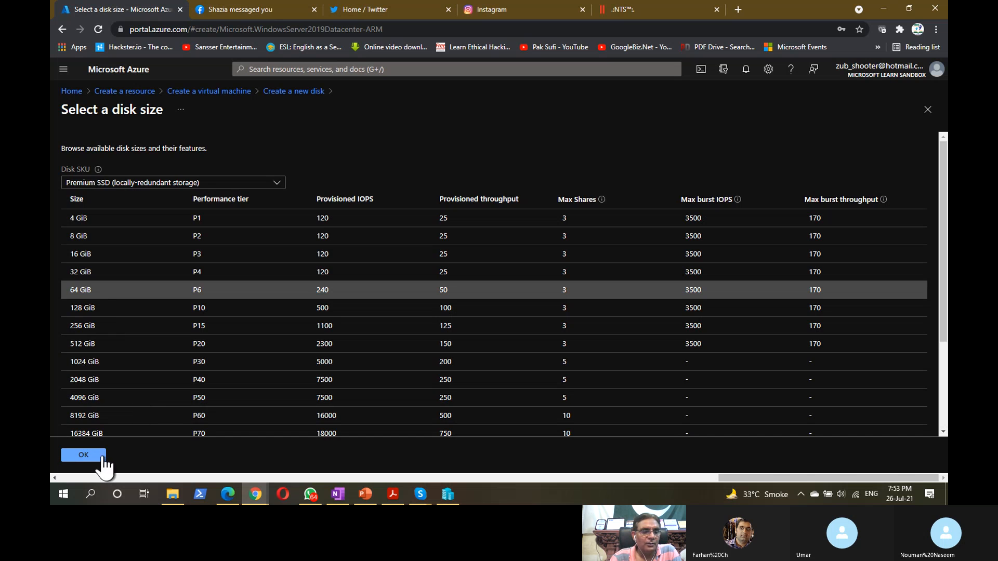
scroll(182, 357, down, 1)
scroll(182, 357, down, 2)
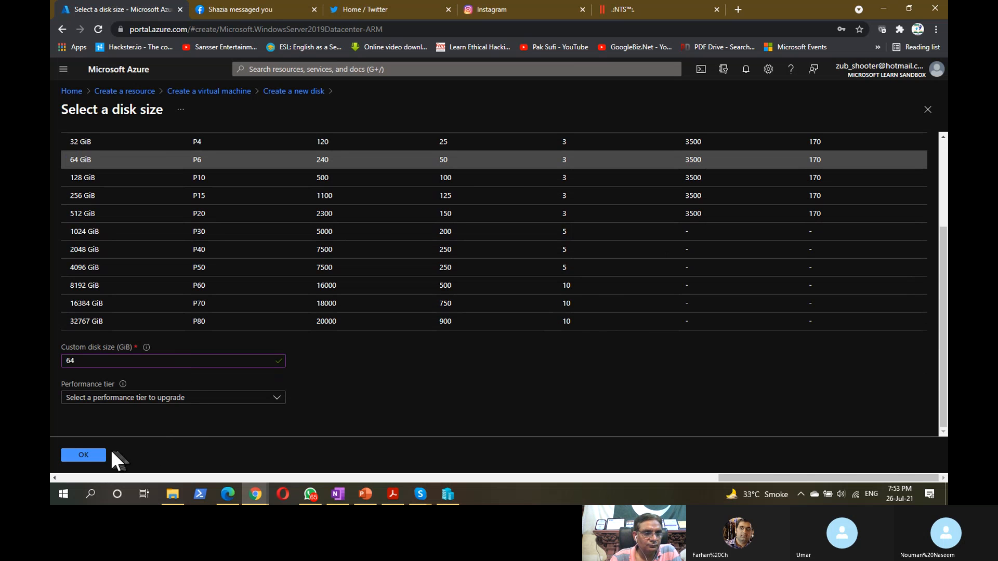
click(274, 398)
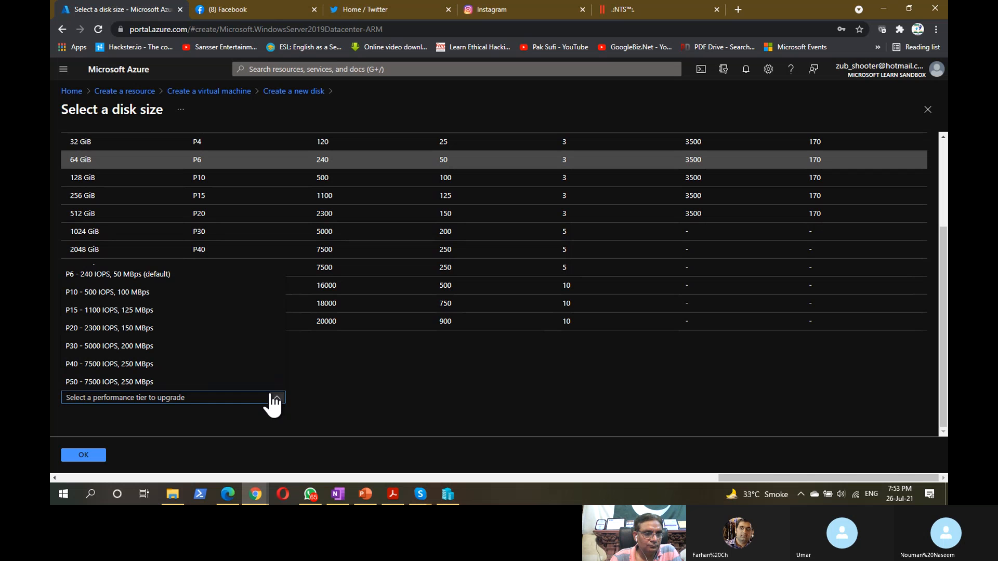
click(348, 395)
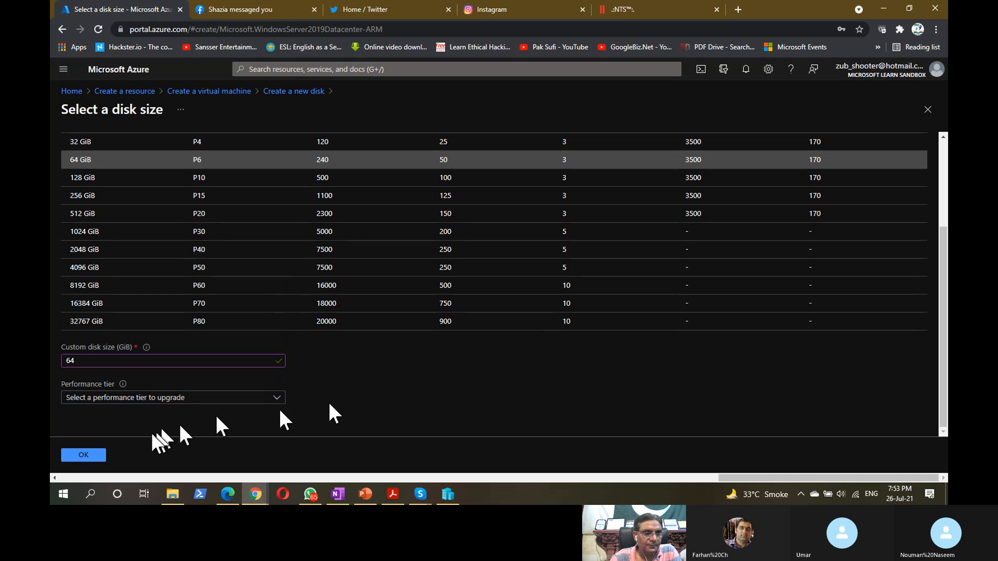
click(83, 456)
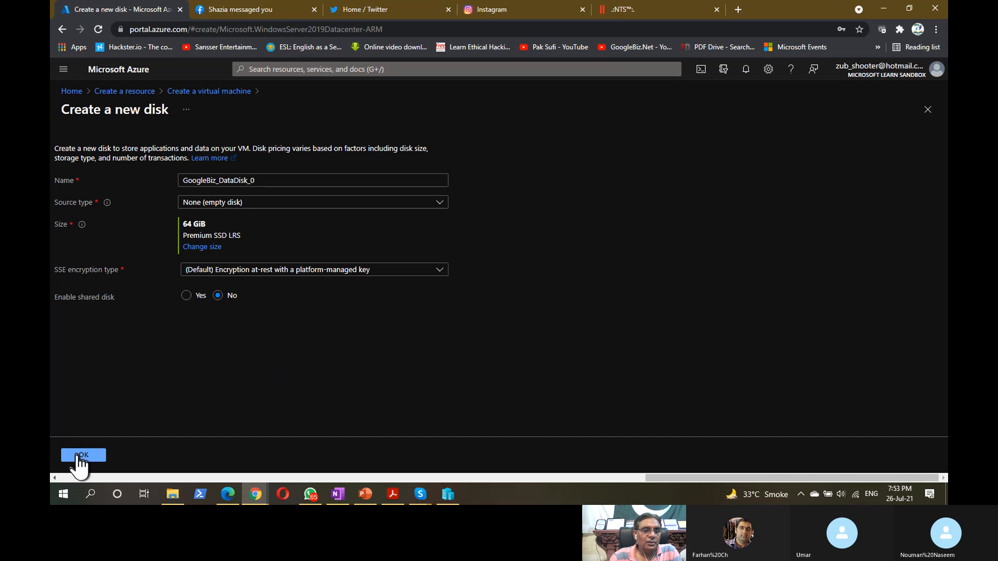
- Attach the 64 GiB GoogleBiz_DataDisk_0 at LUN 0 and advance to the Networking settings
click(83, 455)
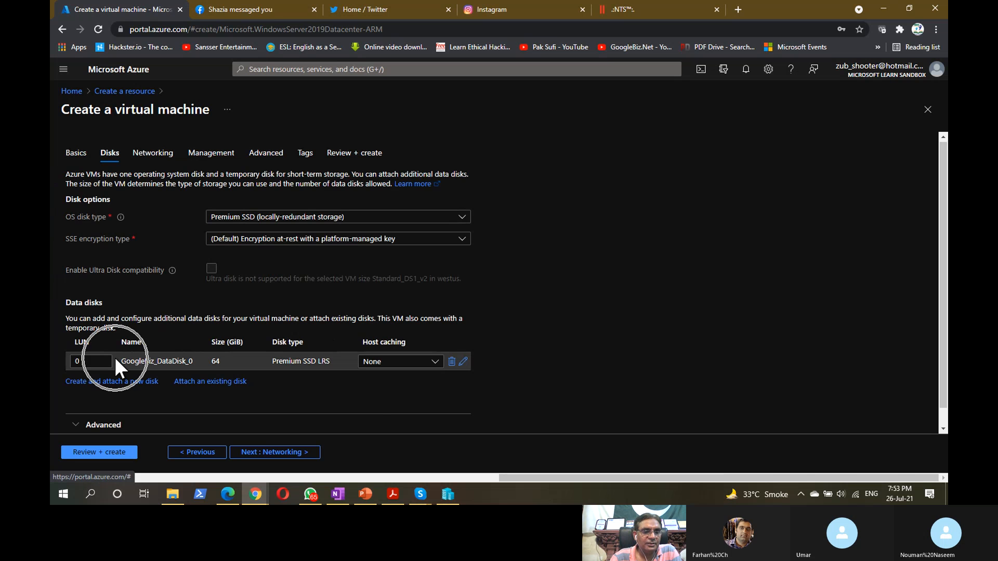
click(359, 361)
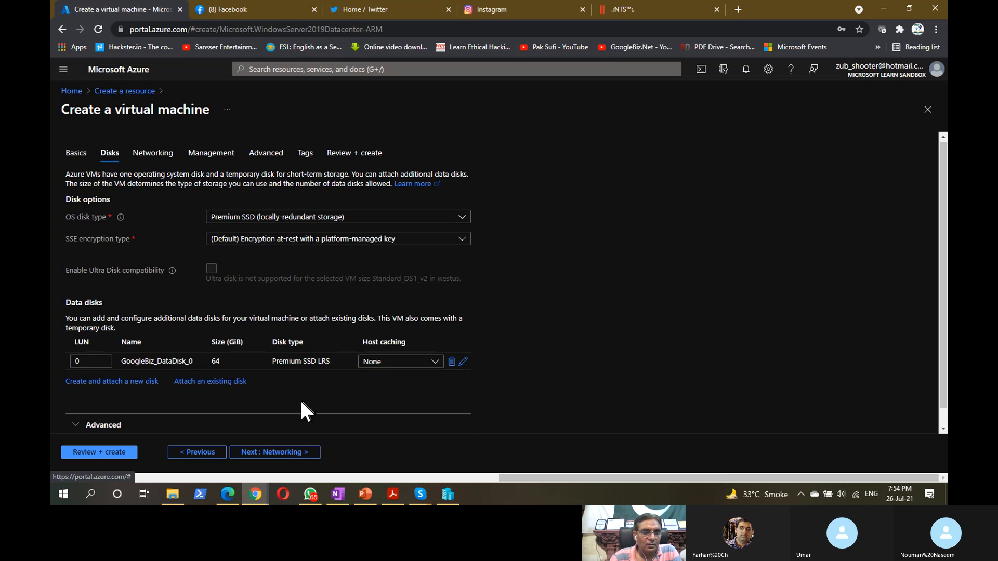
click(285, 453)
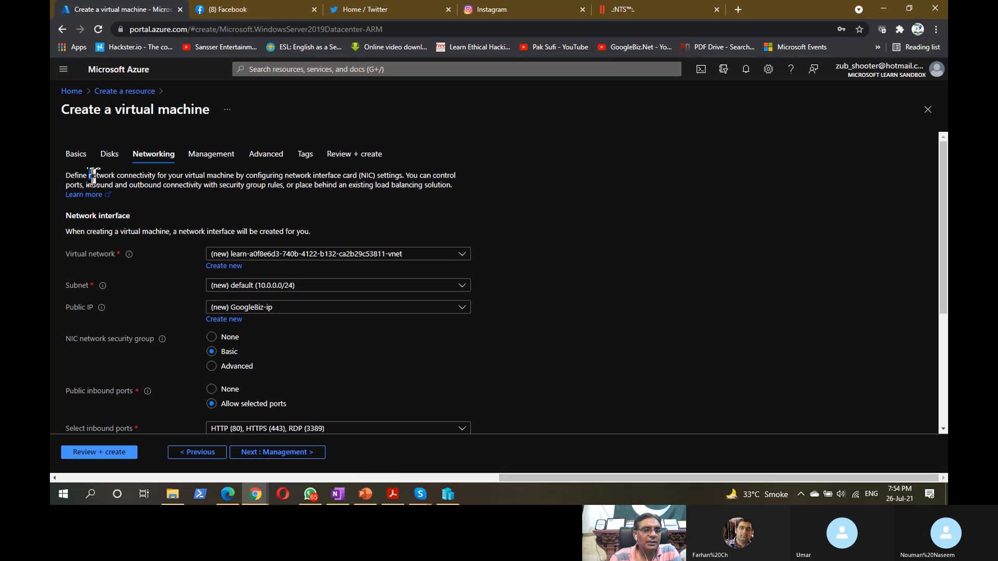
drag(93, 176, 236, 175)
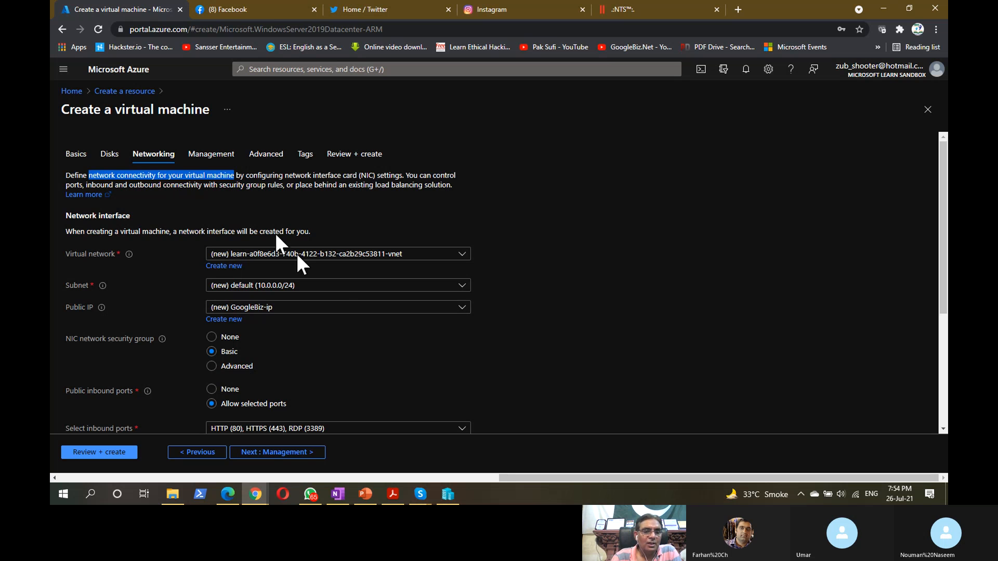
click(463, 255)
click(462, 254)
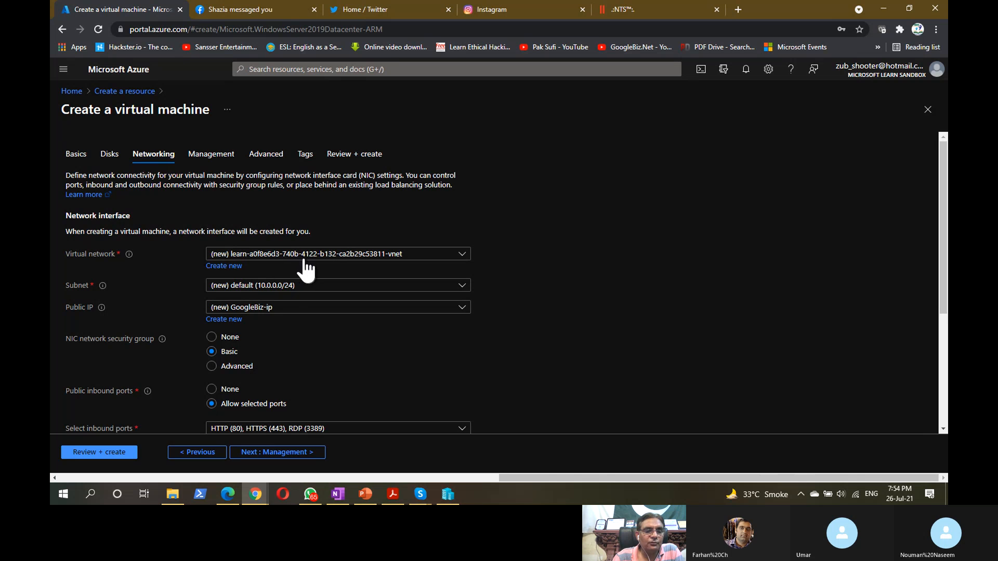
click(231, 258)
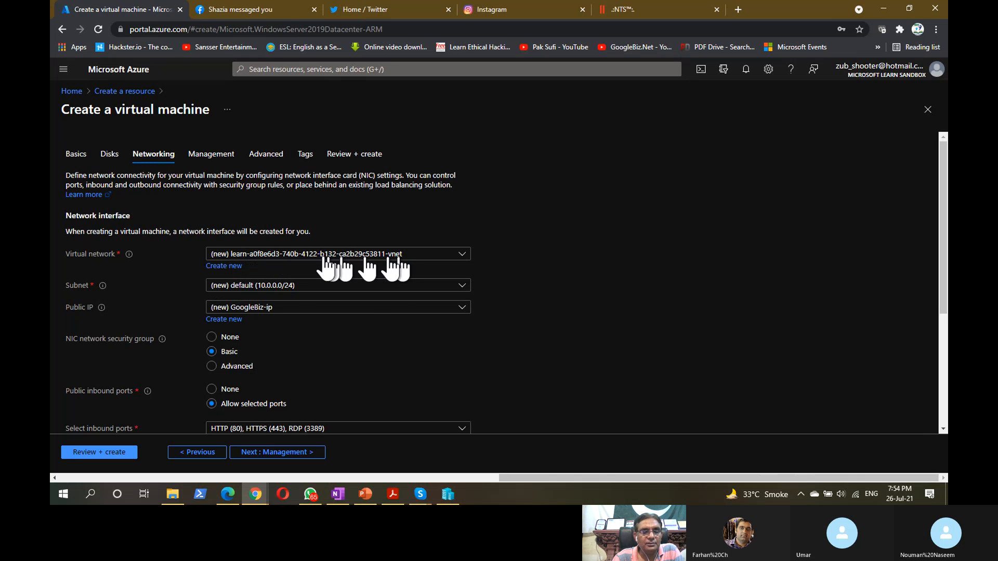
key(ctrl)
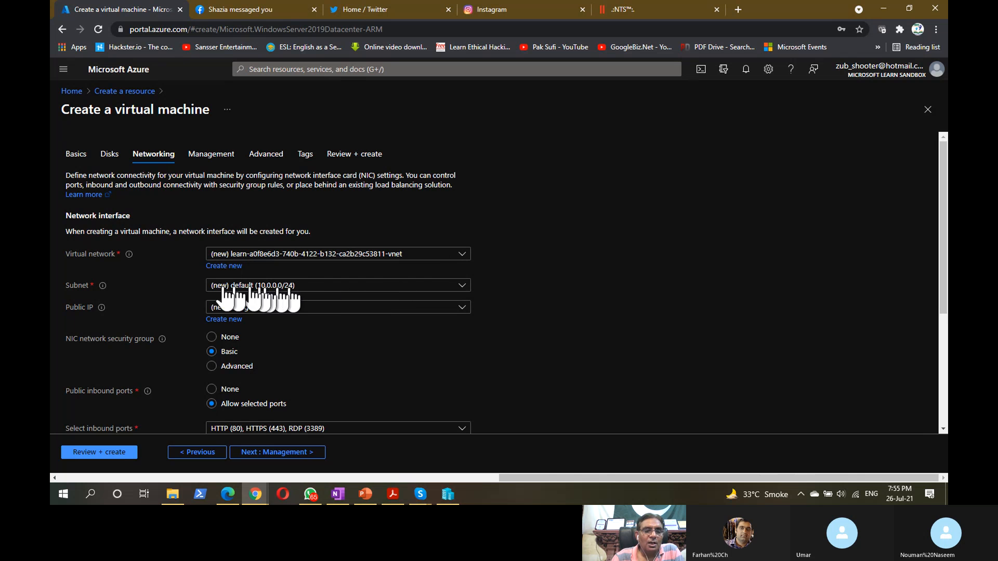
key(ctrl)
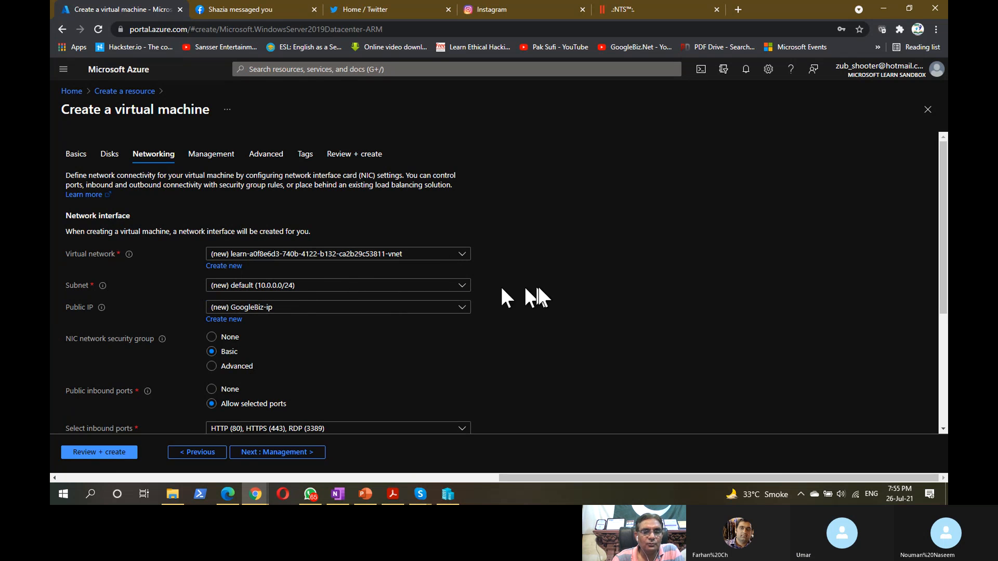
drag(945, 255, 945, 264)
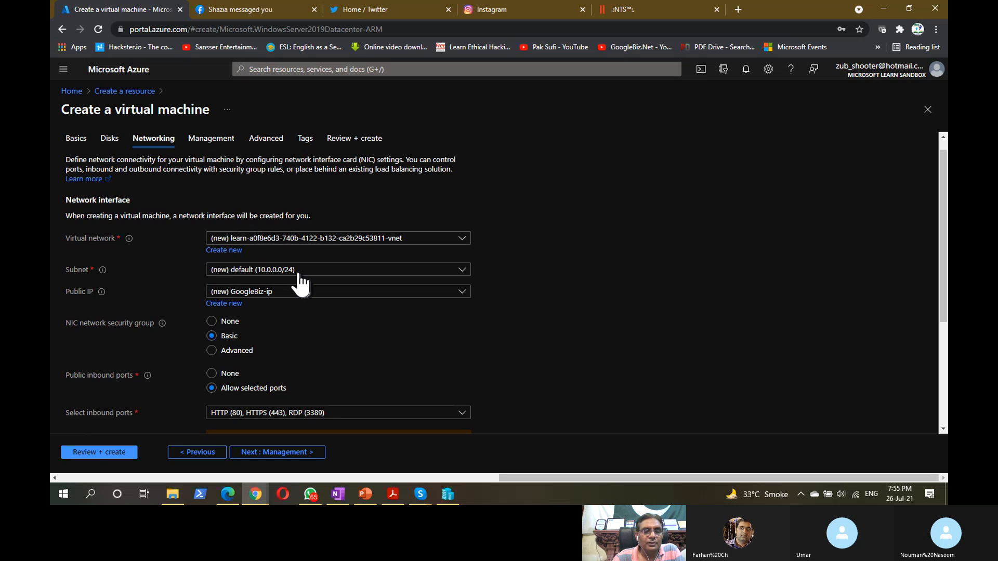
click(462, 270)
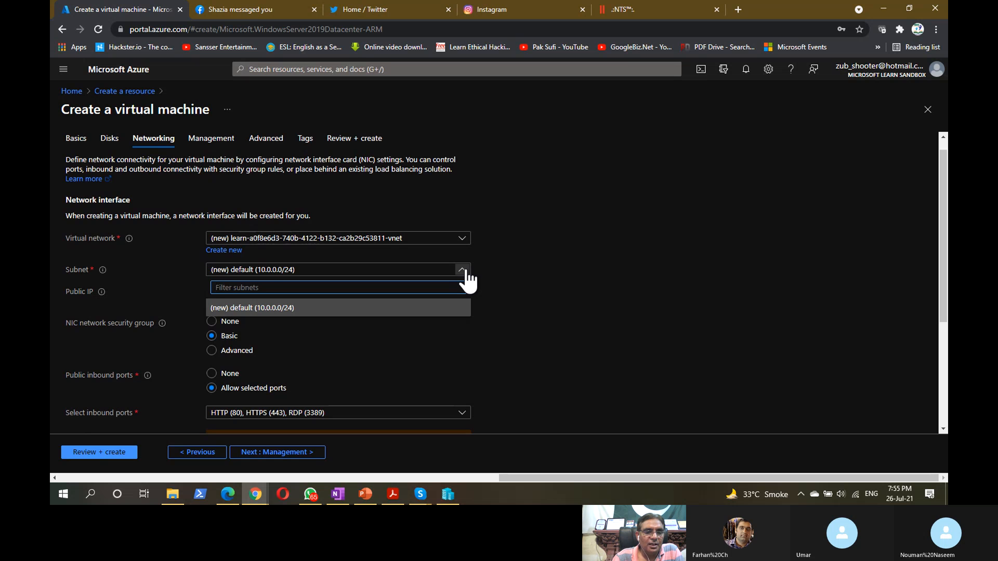
click(514, 270)
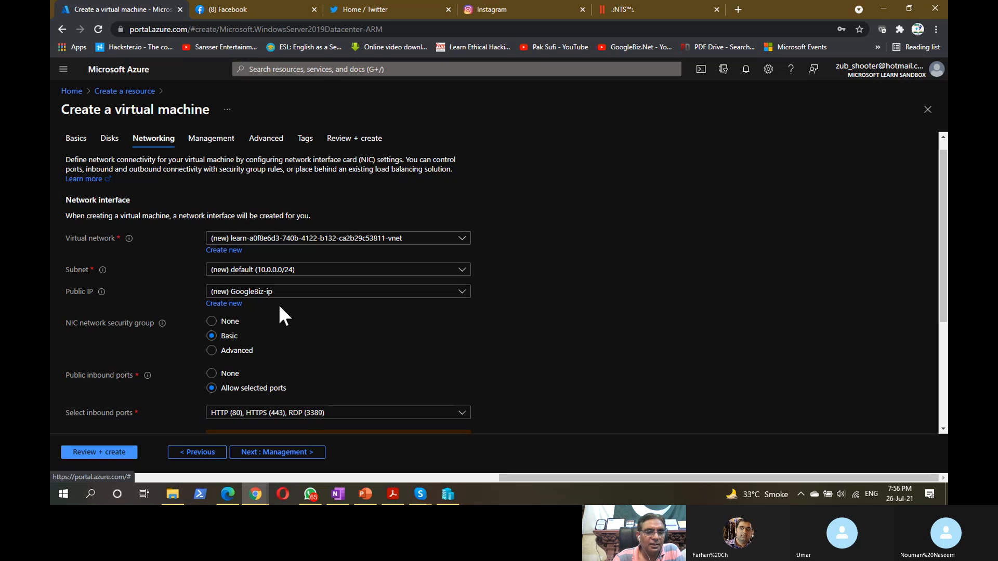
click(246, 303)
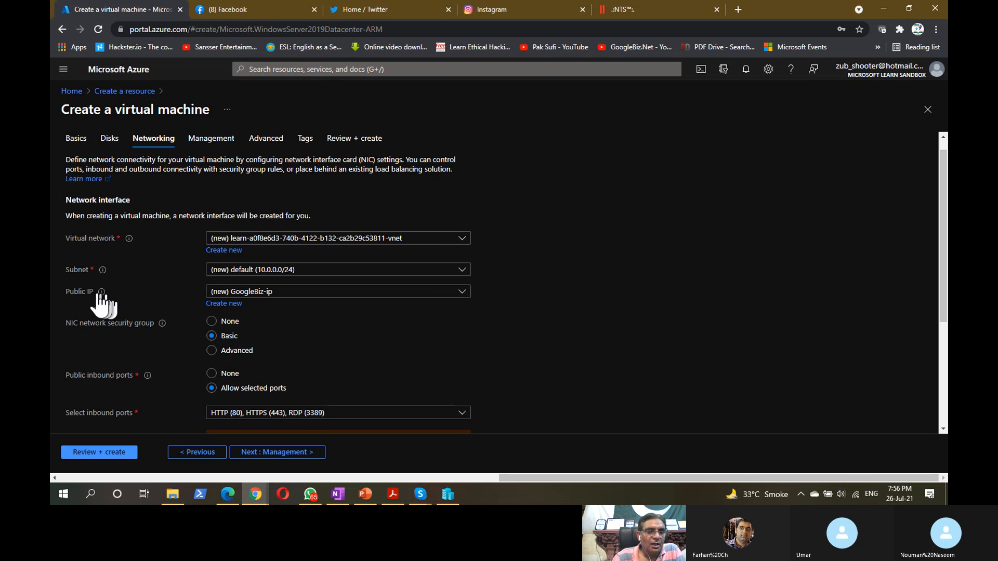
click(468, 293)
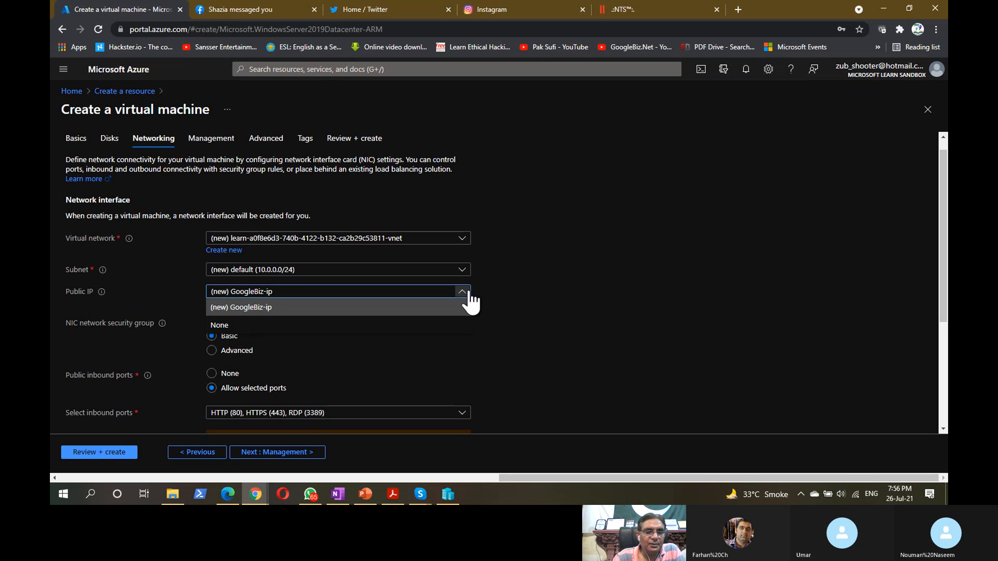
click(498, 300)
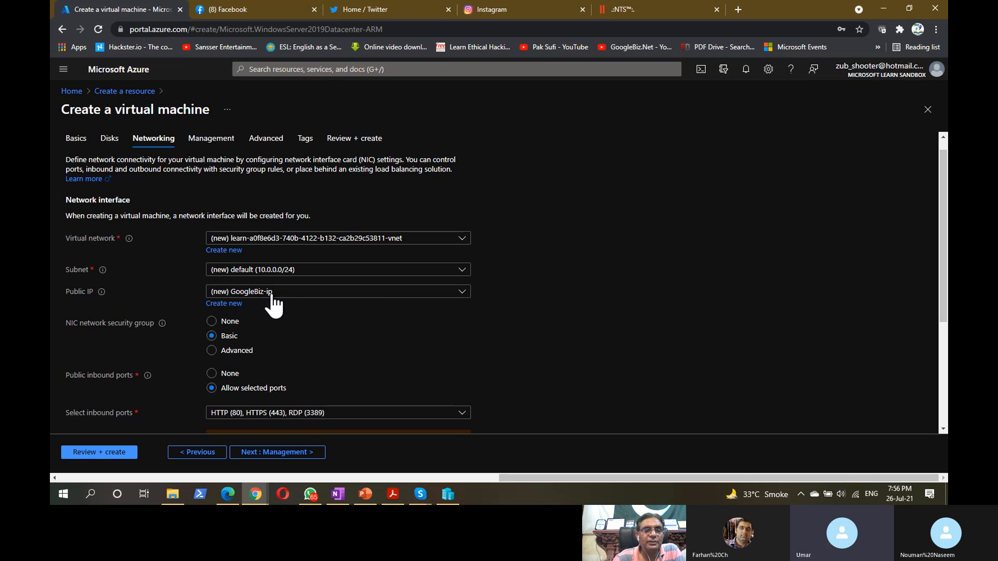
scroll(615, 283, down, 3)
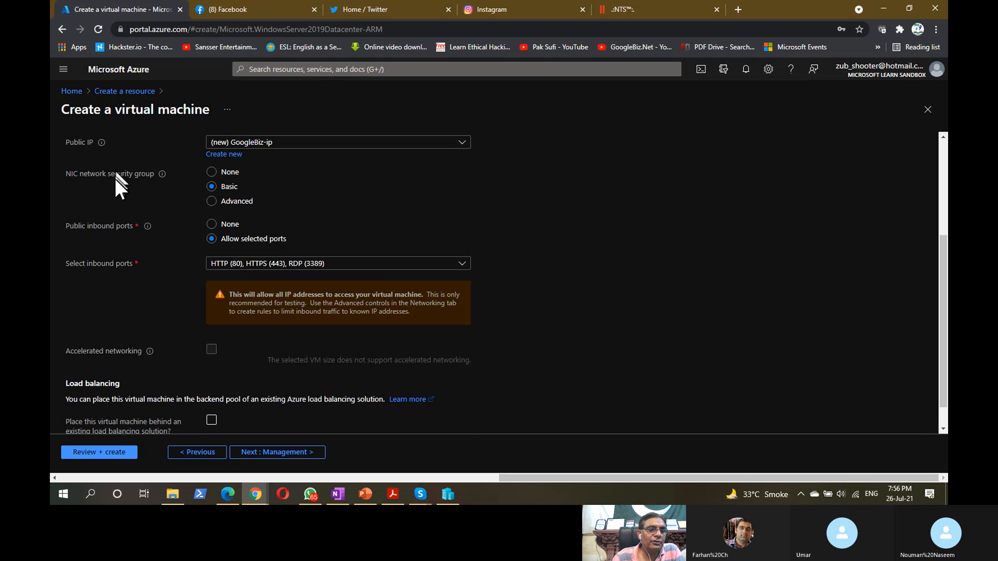
click(115, 180)
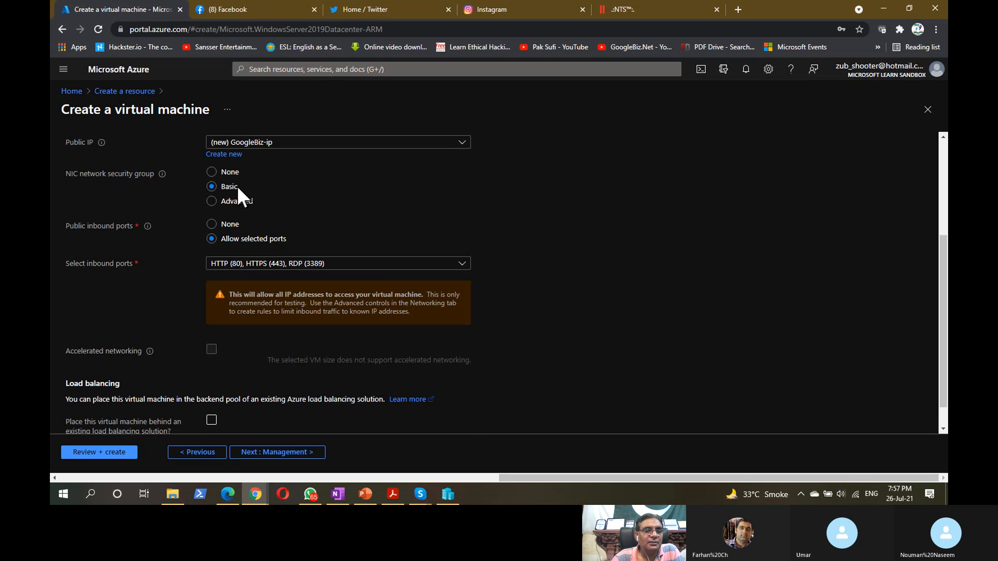
click(254, 199)
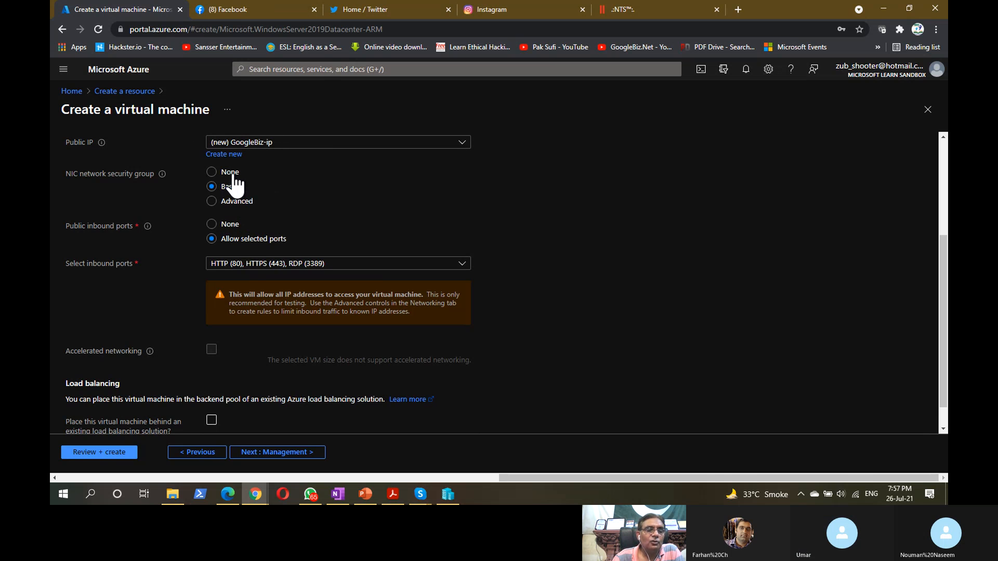
click(238, 187)
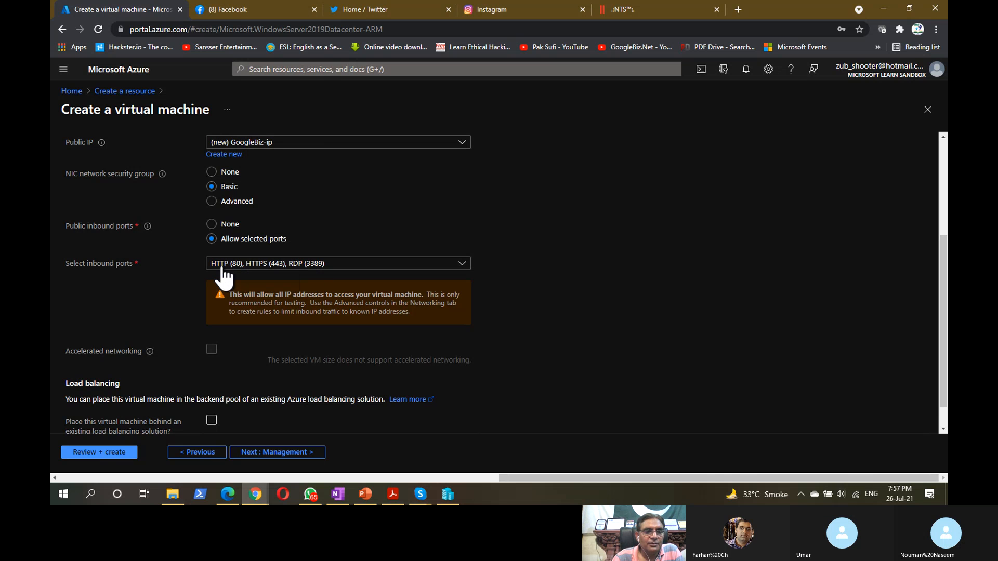
click(463, 266)
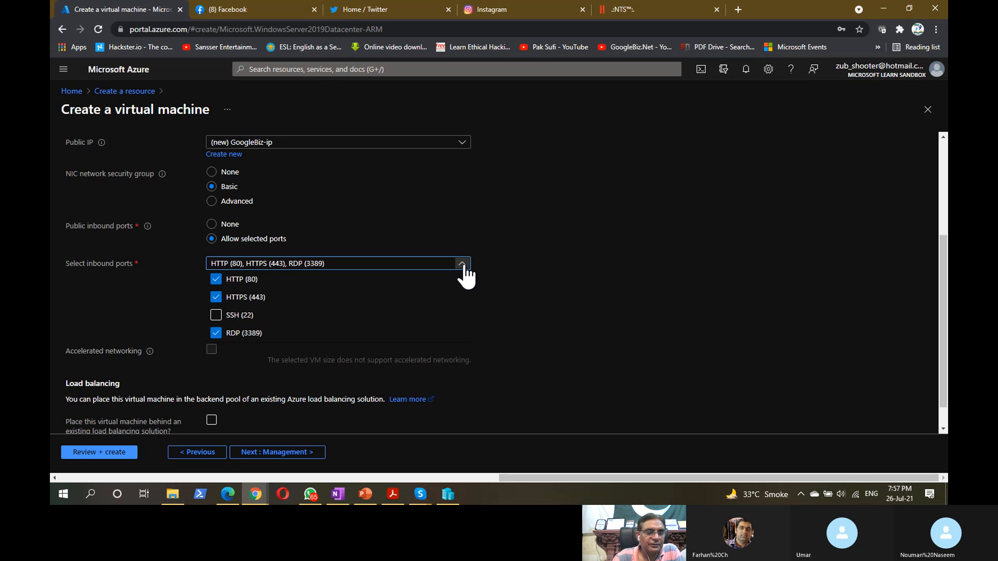
click(541, 264)
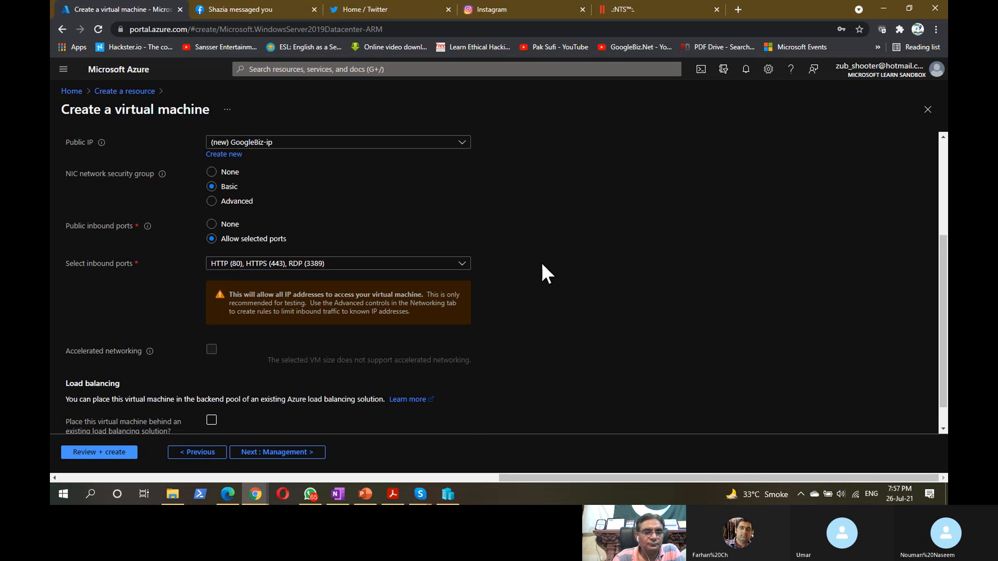
scroll(541, 262, down, 1)
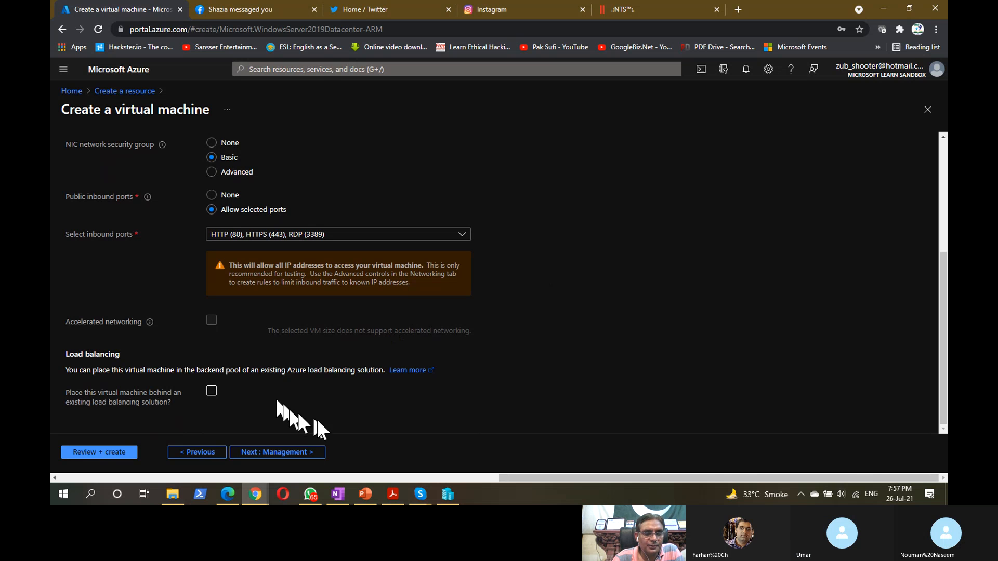
- Advance to Management and highlight the Azure Security Center basic plan subscription message
click(281, 453)
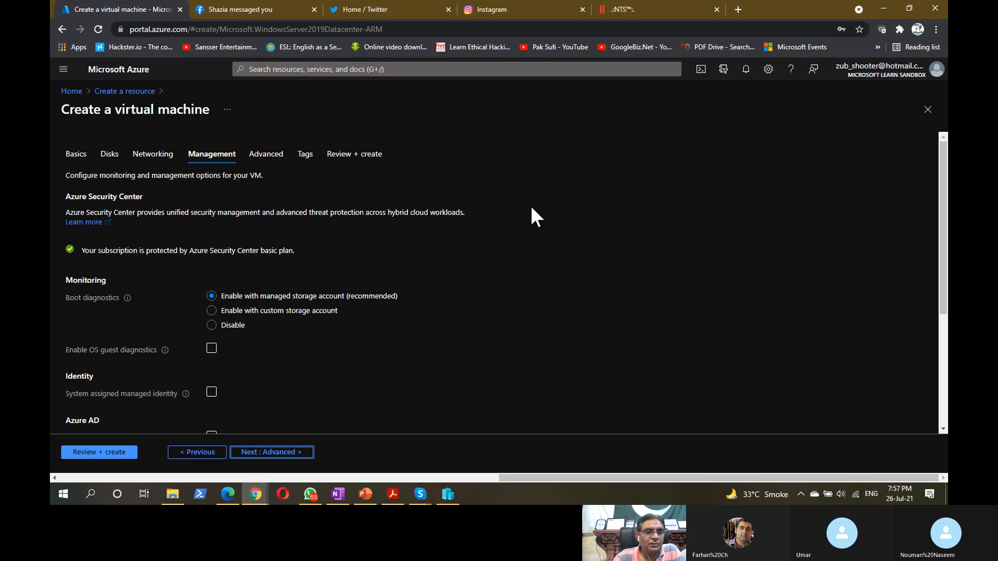
scroll(529, 204, down, 3)
scroll(530, 209, up, 3)
drag(84, 251, 137, 251)
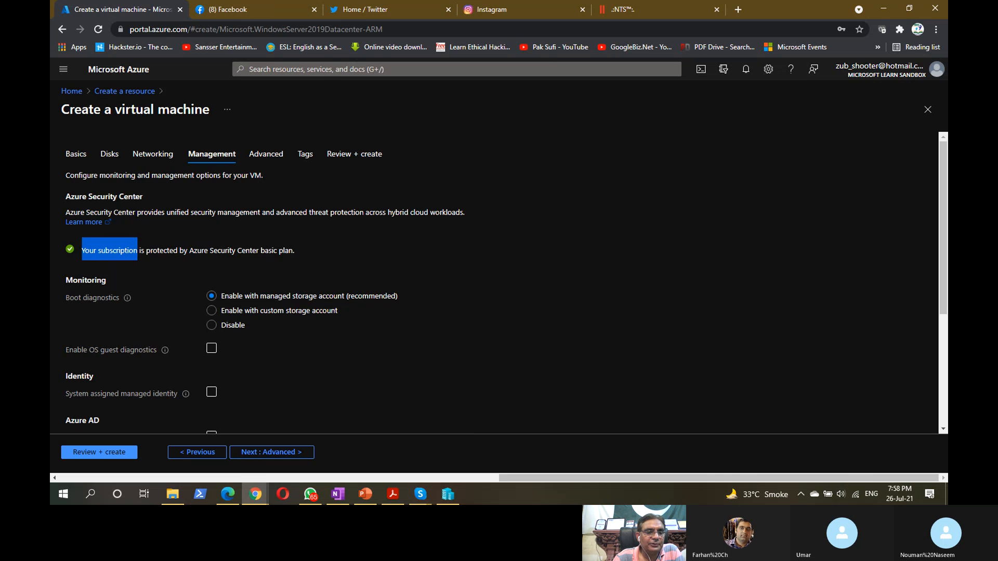
double_click(147, 254)
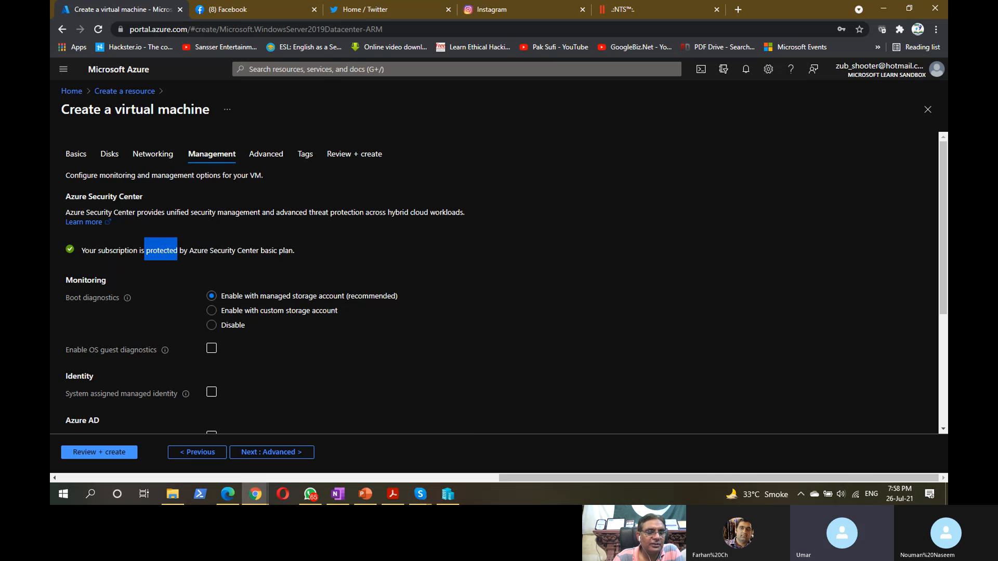
click(191, 253)
drag(191, 254, 300, 250)
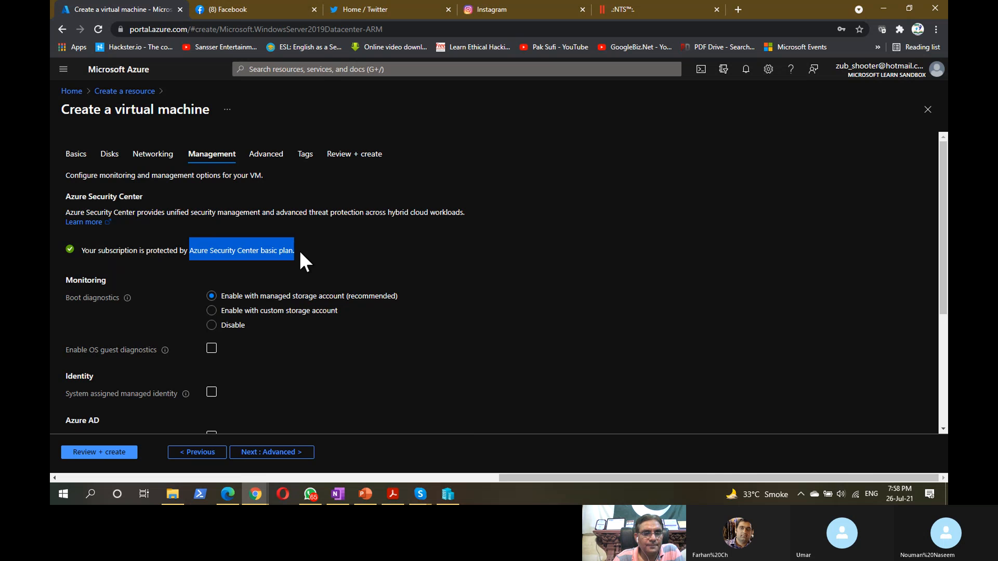
click(301, 253)
scroll(301, 252, down, 3)
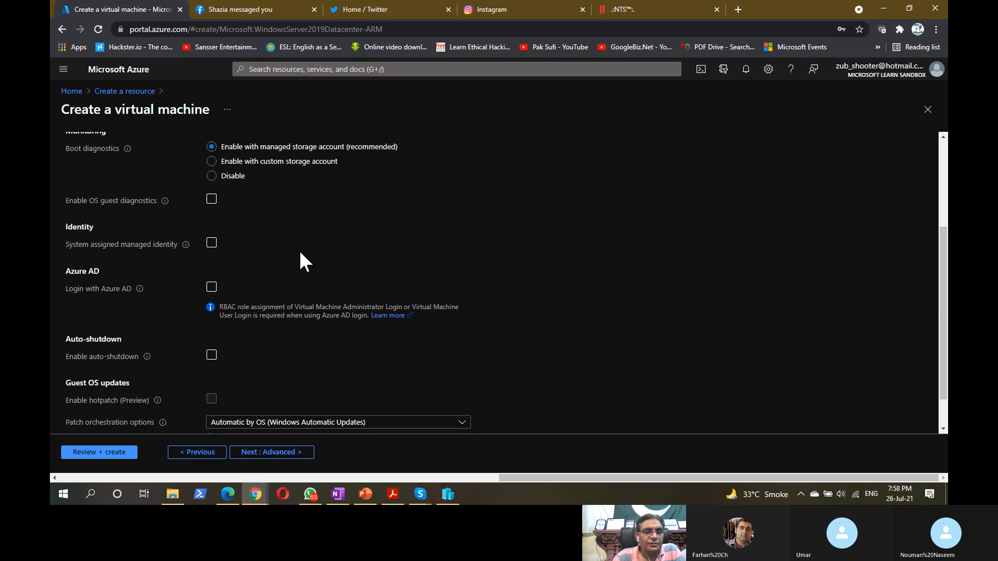
scroll(298, 249, up, 3)
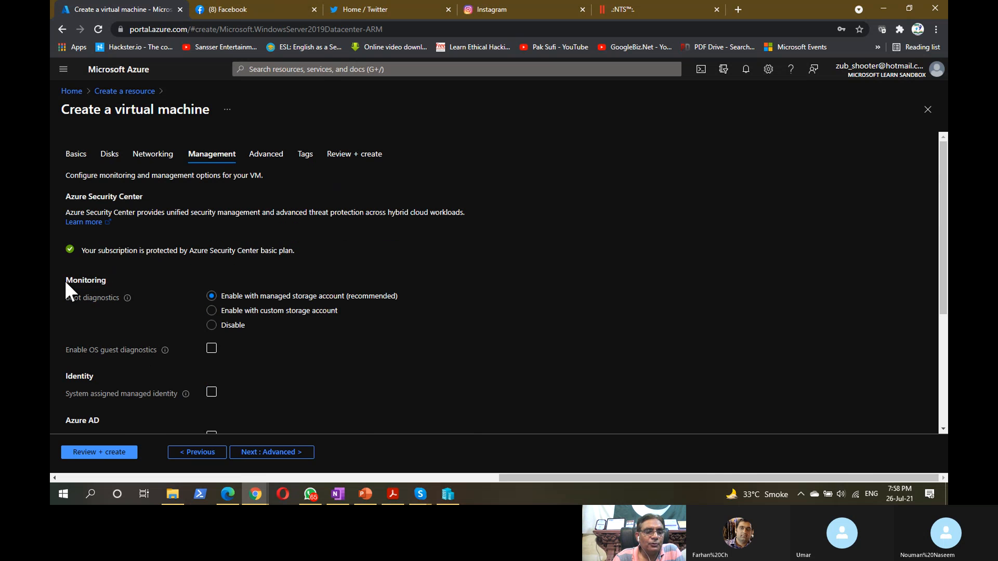
drag(64, 280, 93, 281)
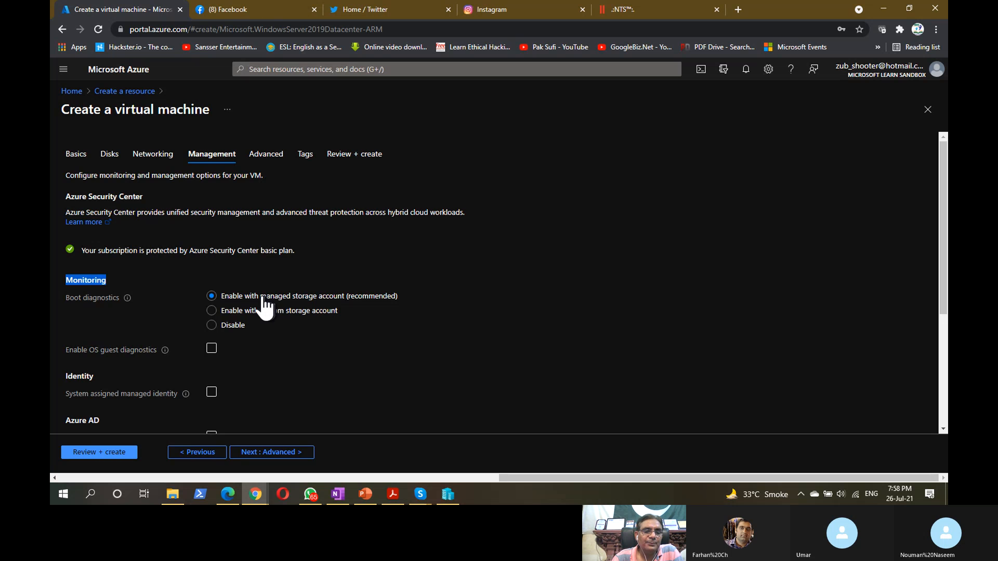
drag(263, 297, 343, 303)
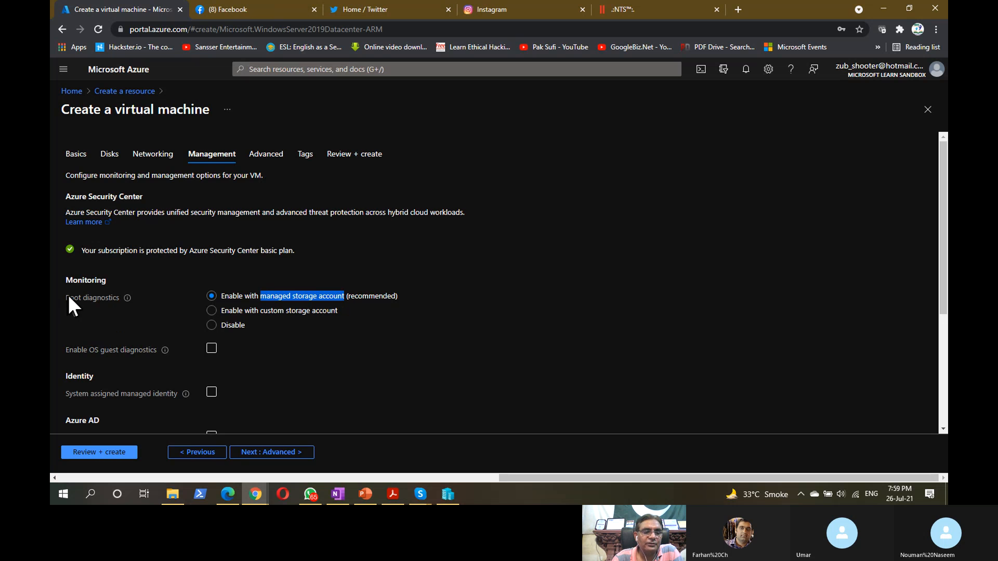
drag(69, 298, 125, 299)
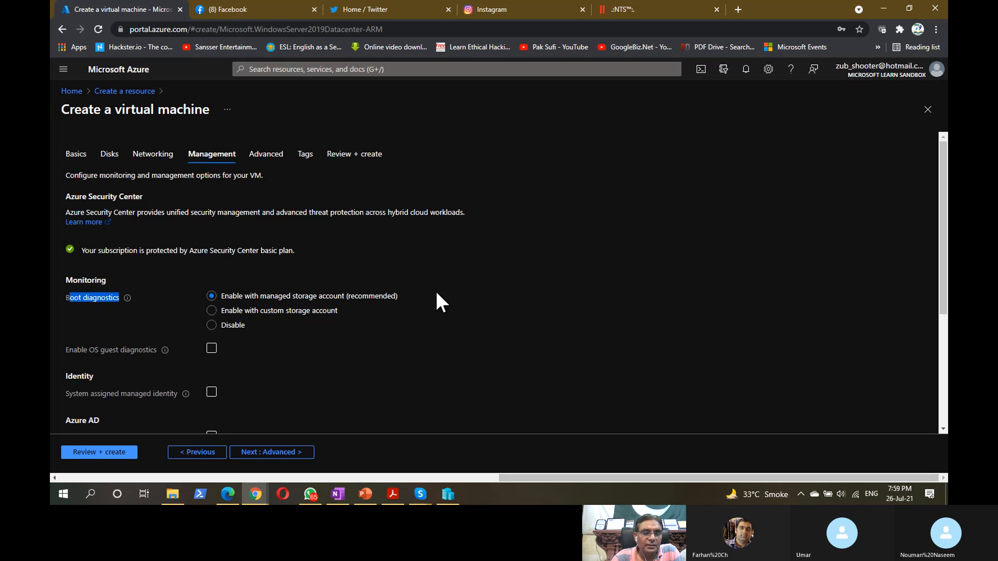
drag(296, 311, 339, 311)
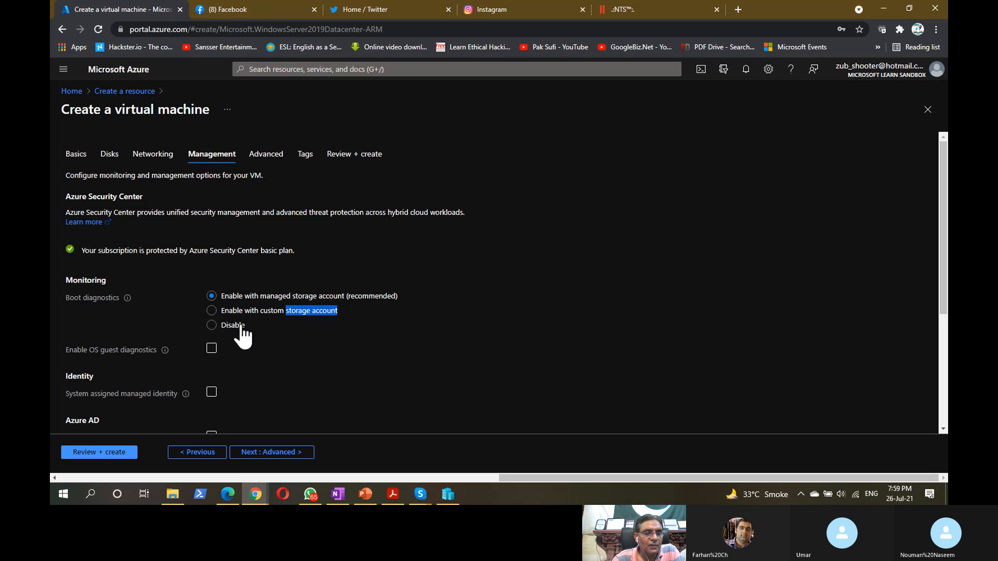
drag(88, 351, 156, 349)
mouse_move(165, 351)
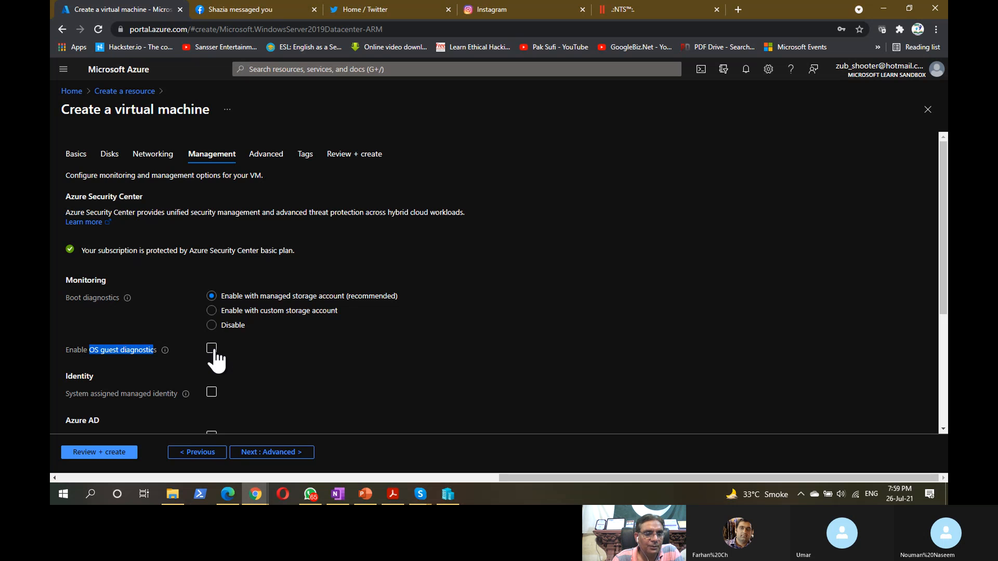
scroll(338, 372, down, 3)
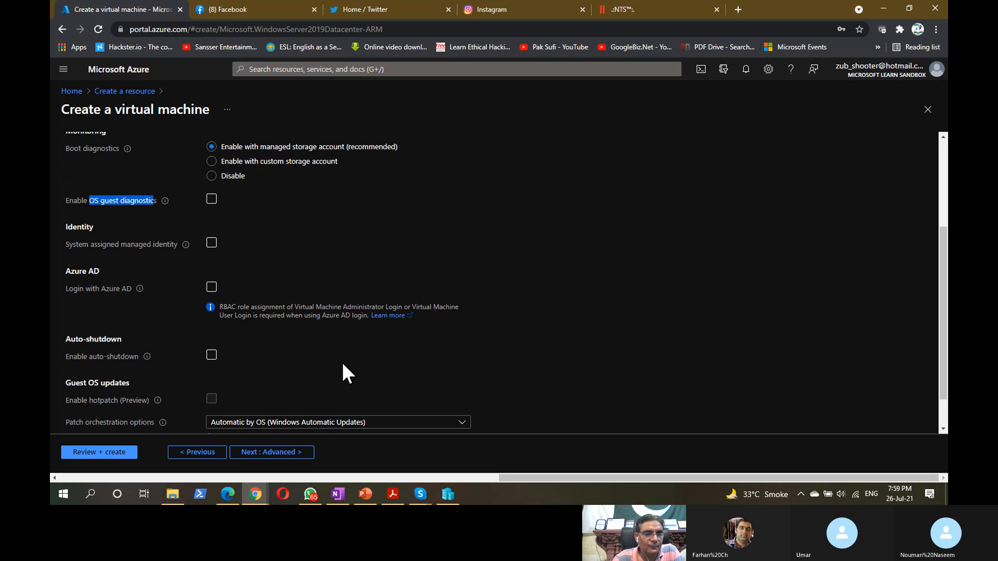
scroll(342, 364, down, 1)
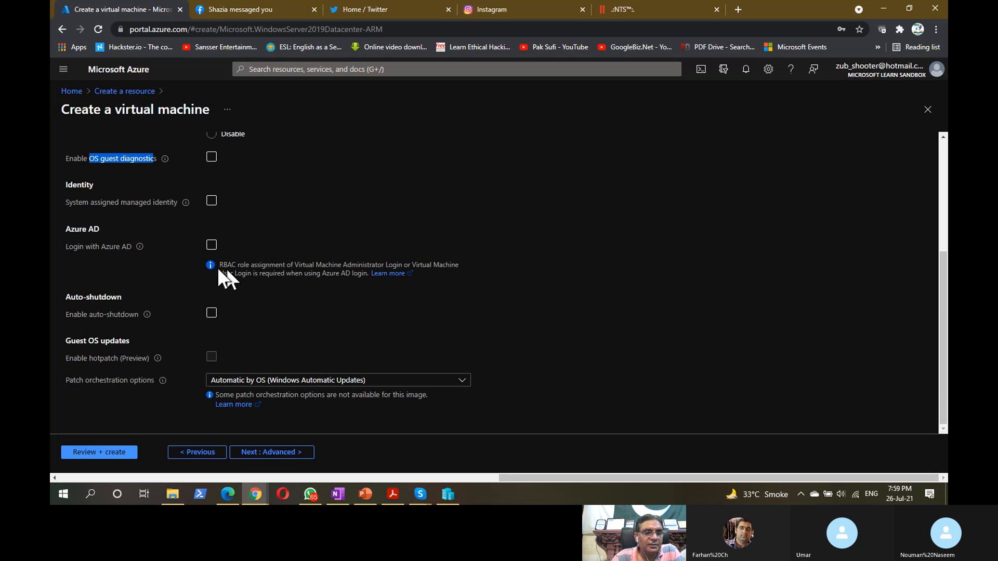
drag(66, 229, 113, 232)
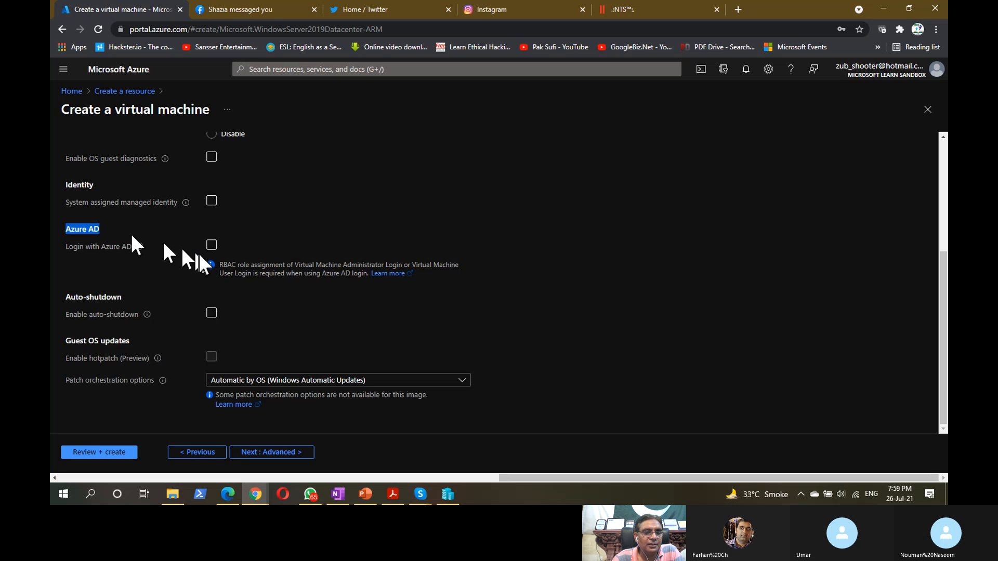
drag(219, 263, 280, 263)
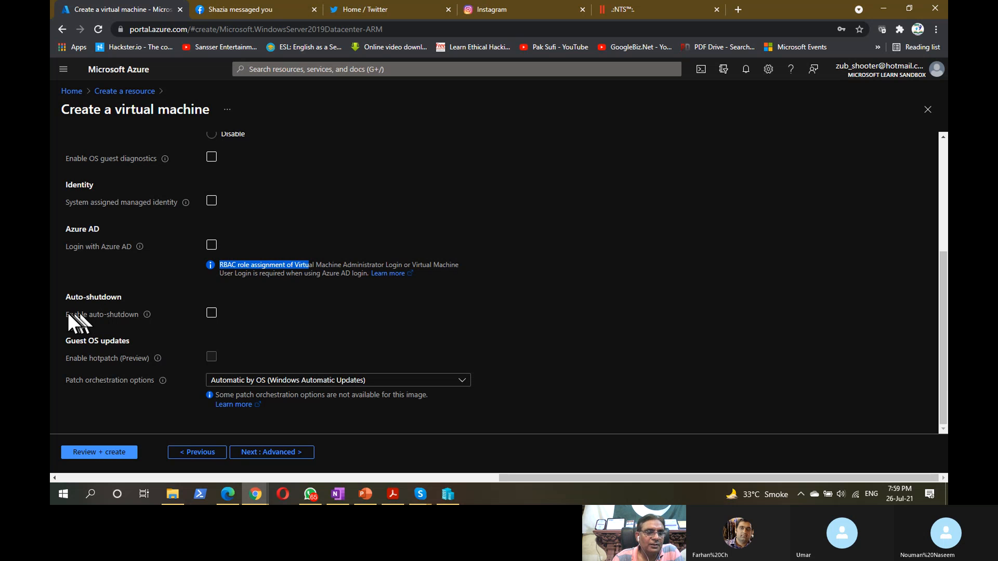
drag(67, 312, 139, 315)
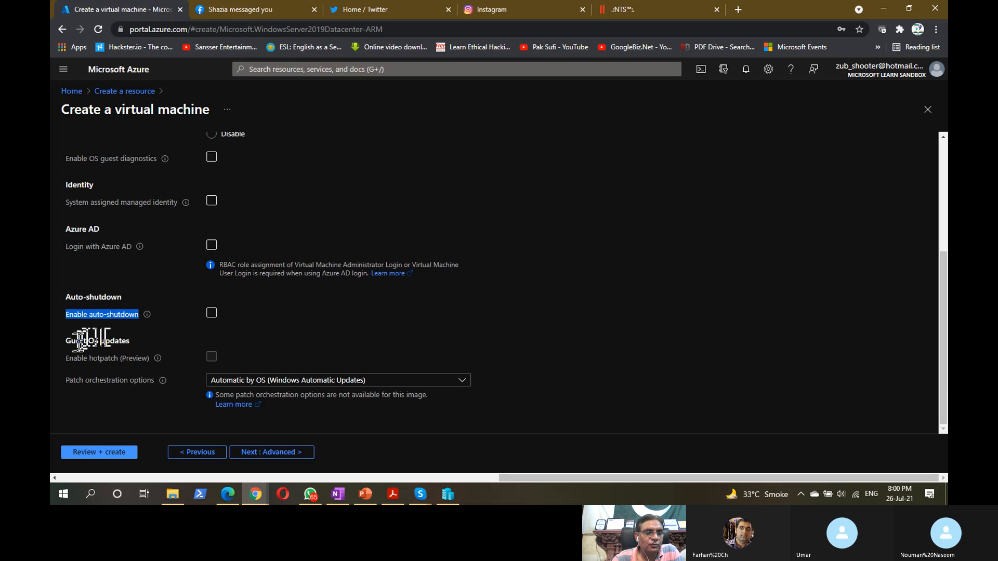
click(73, 345)
drag(76, 342, 128, 342)
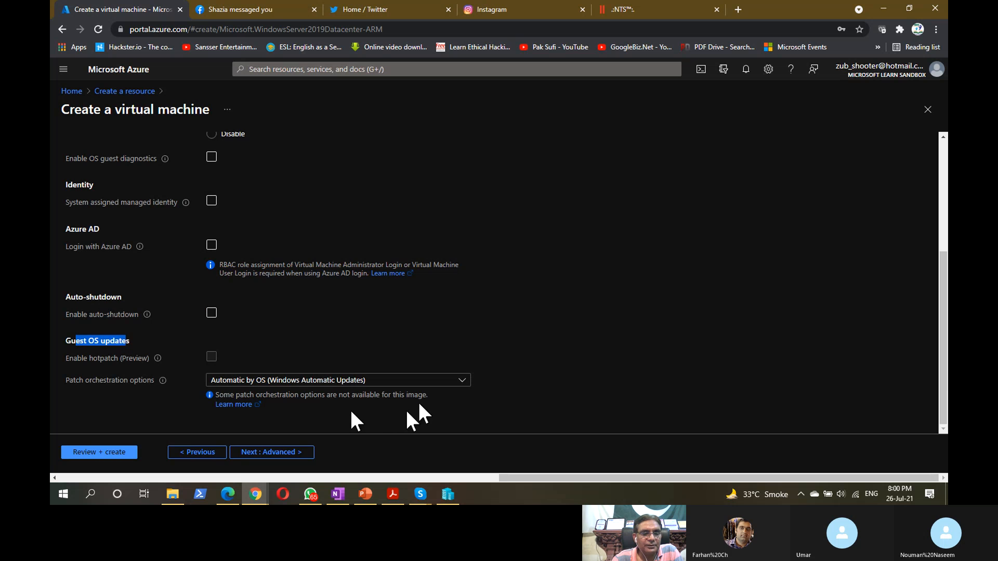
click(462, 381)
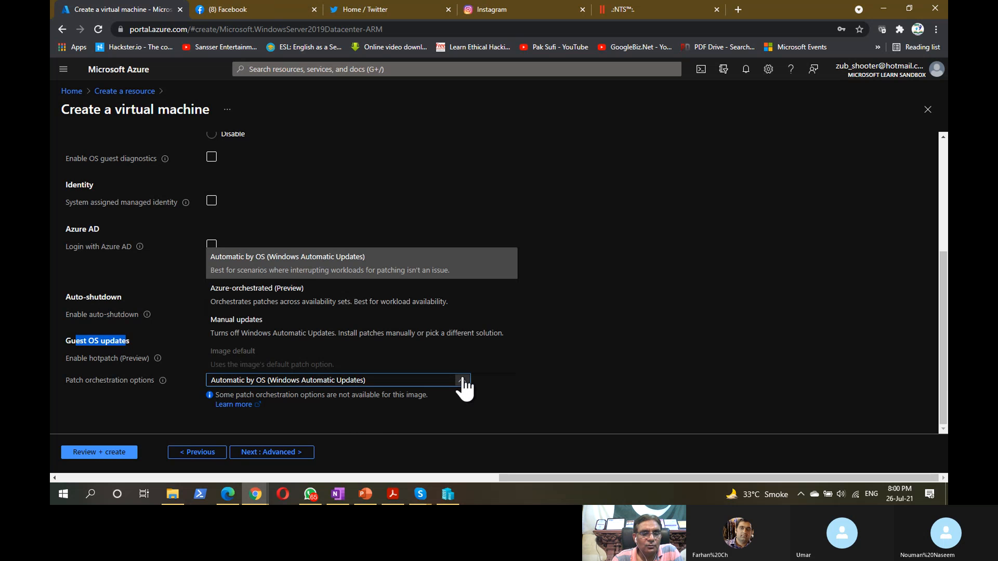
click(662, 353)
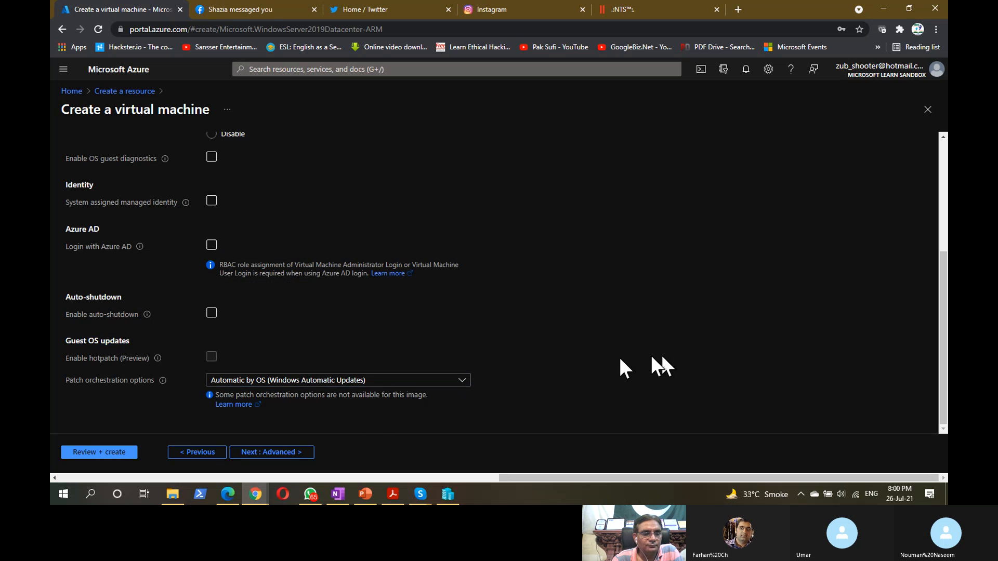
- On the Advanced step, switch the VM generation from Gen 1 to Gen 2
click(279, 449)
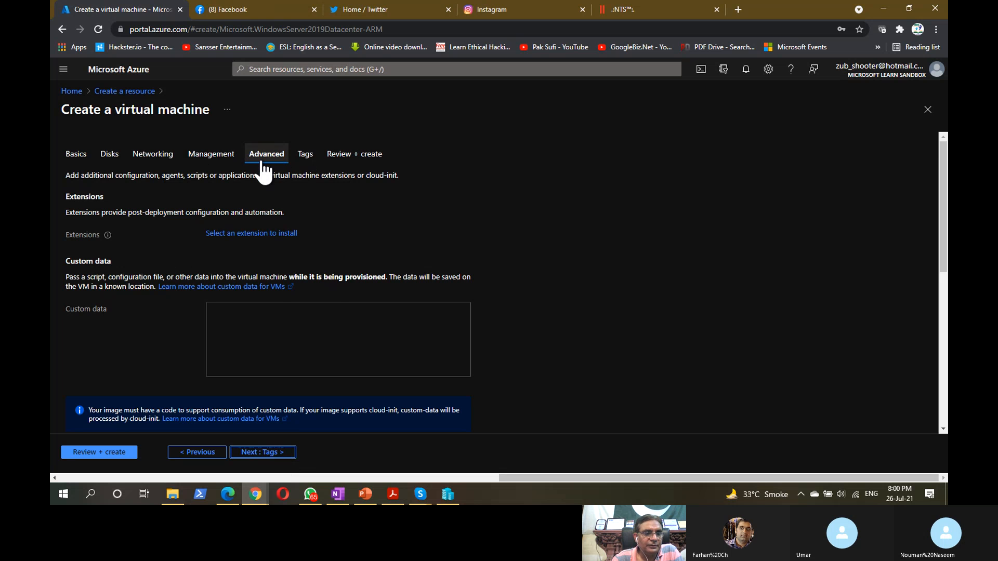
scroll(339, 307, down, 5)
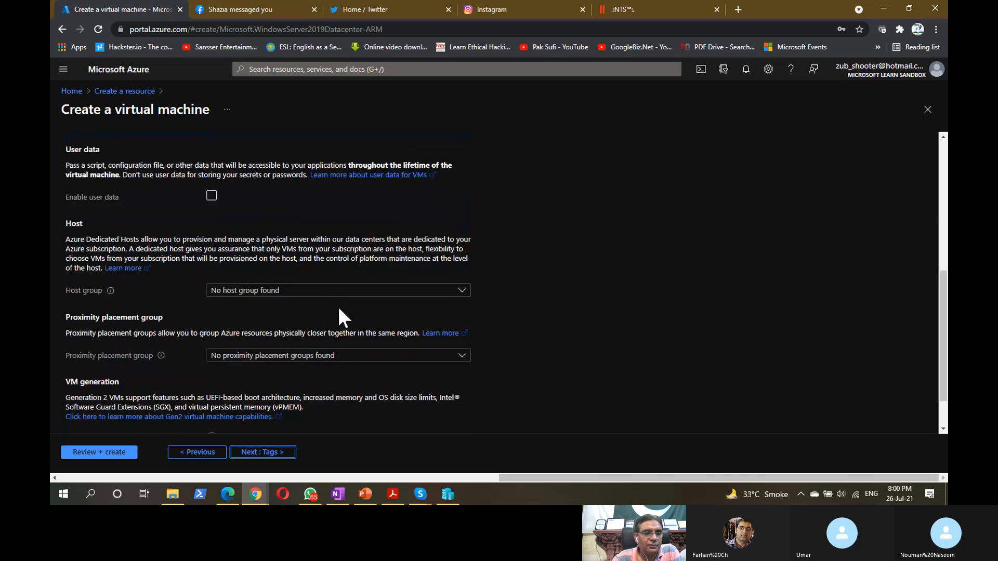
scroll(338, 309, up, 3)
scroll(338, 309, down, 3)
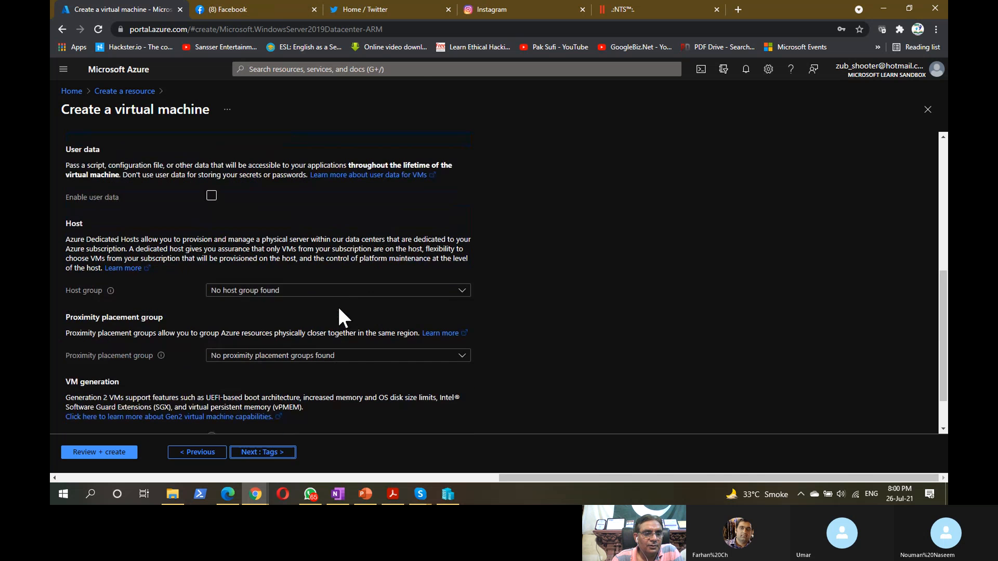
scroll(339, 309, down, 1)
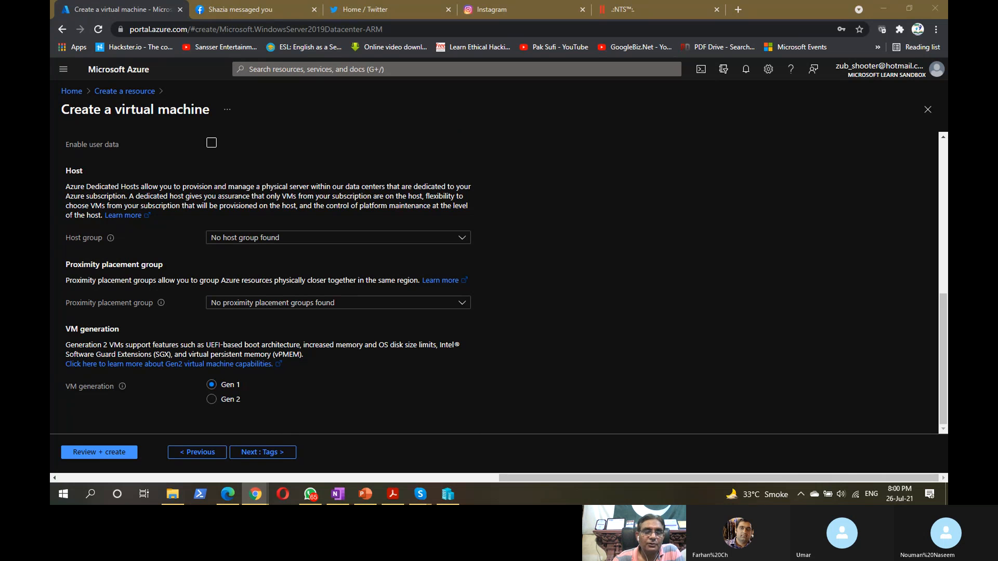
click(224, 400)
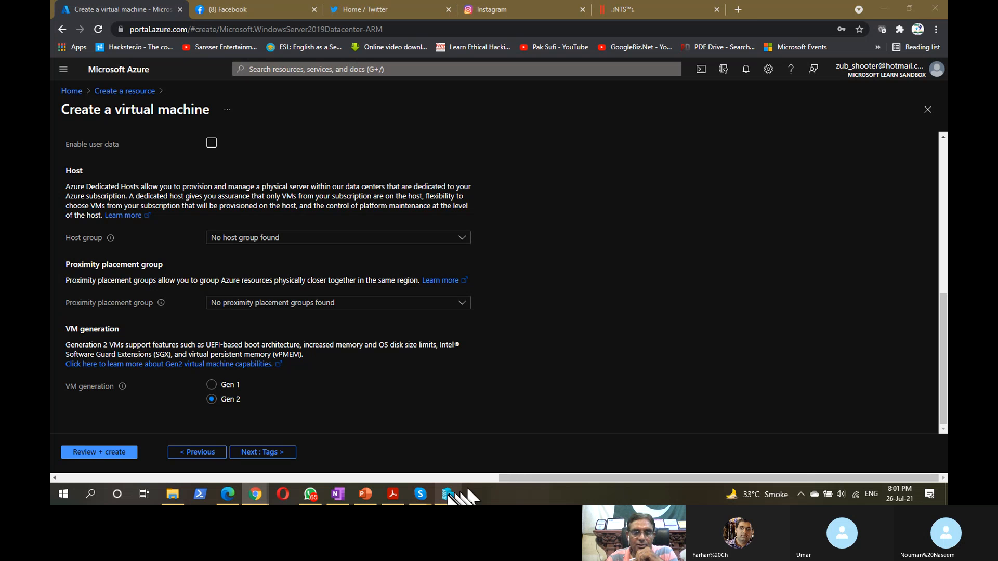
click(448, 494)
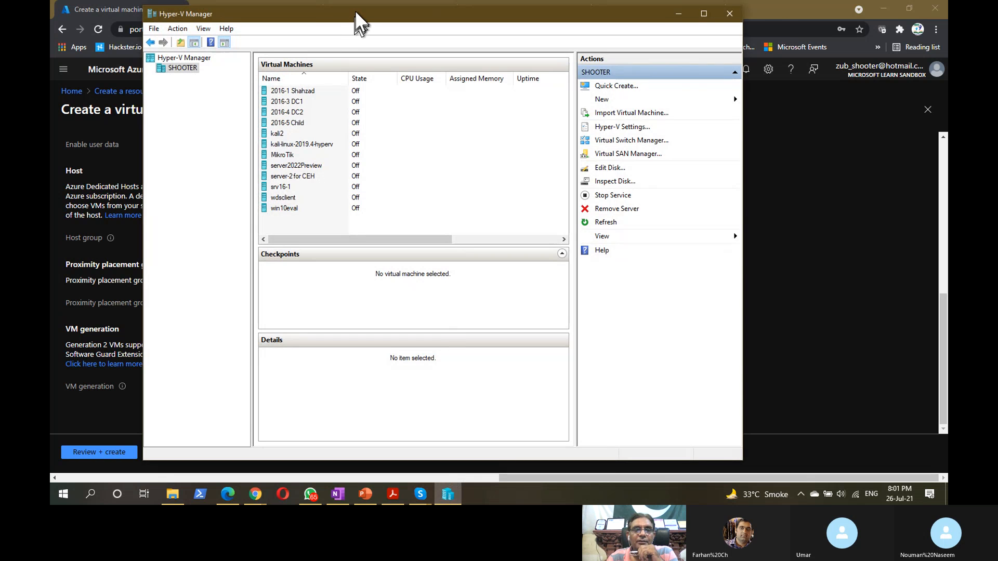
drag(357, 14, 392, 17)
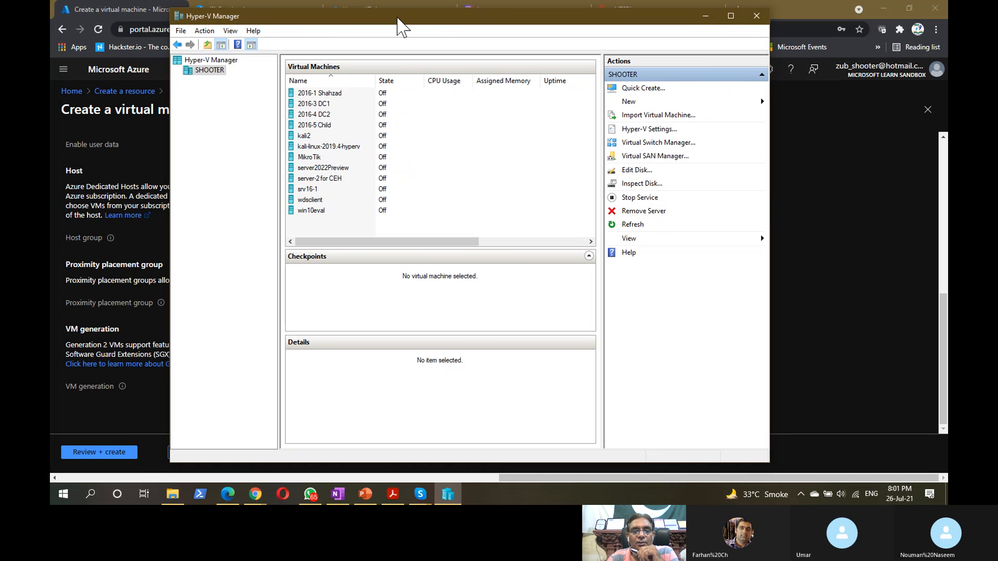
drag(408, 21, 404, 18)
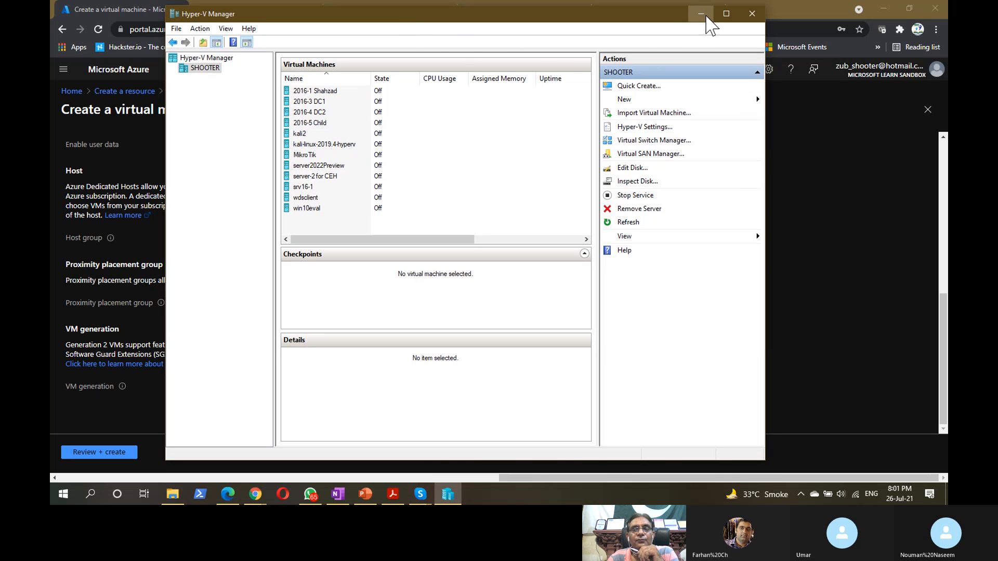
click(701, 14)
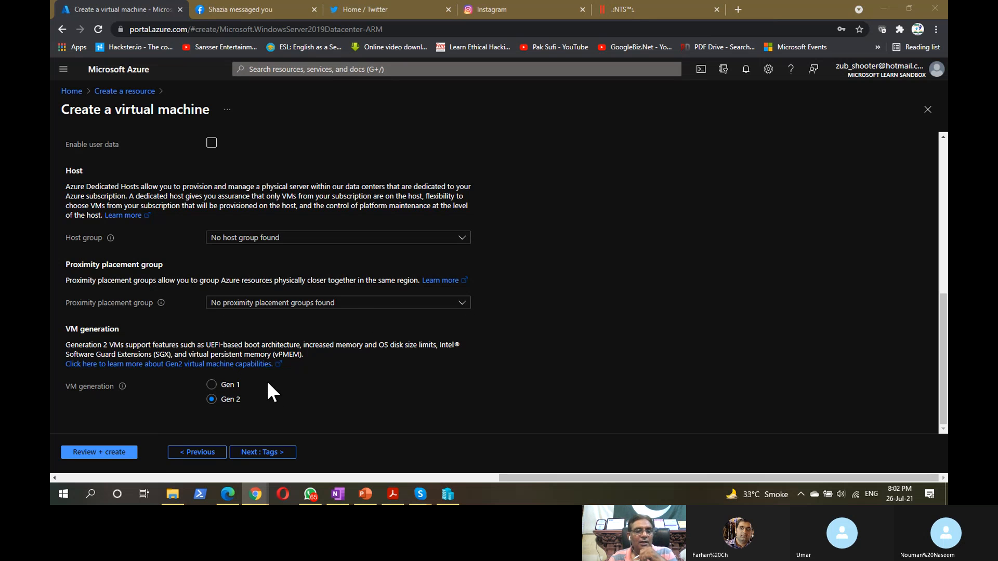
- Add a displayName tag holding the VM's display name
click(267, 452)
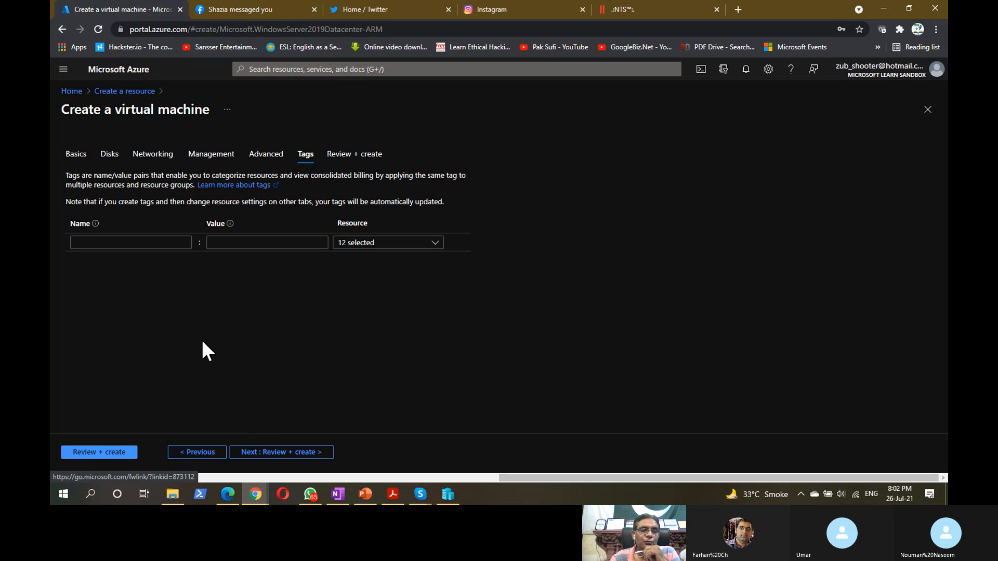
click(142, 242)
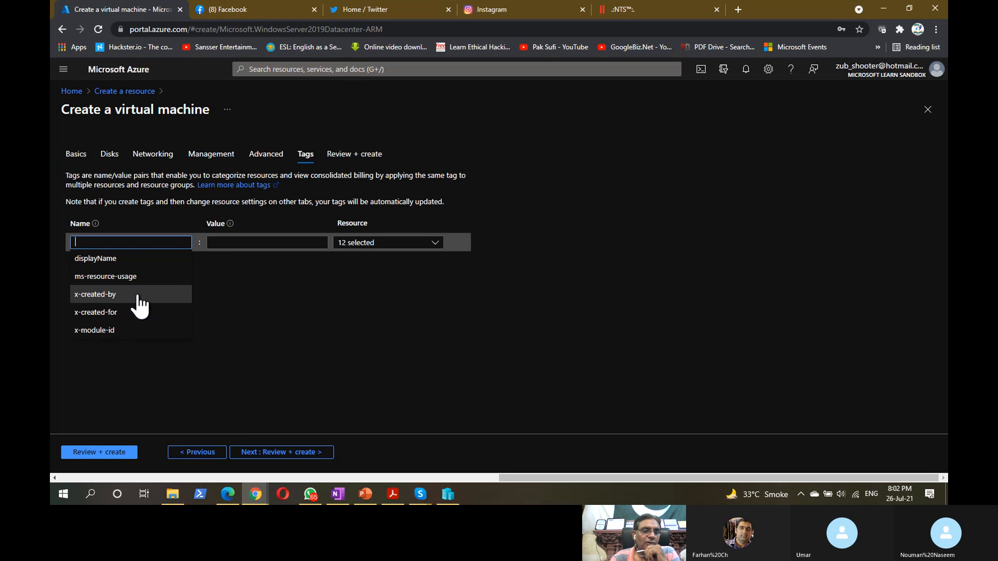
click(123, 258)
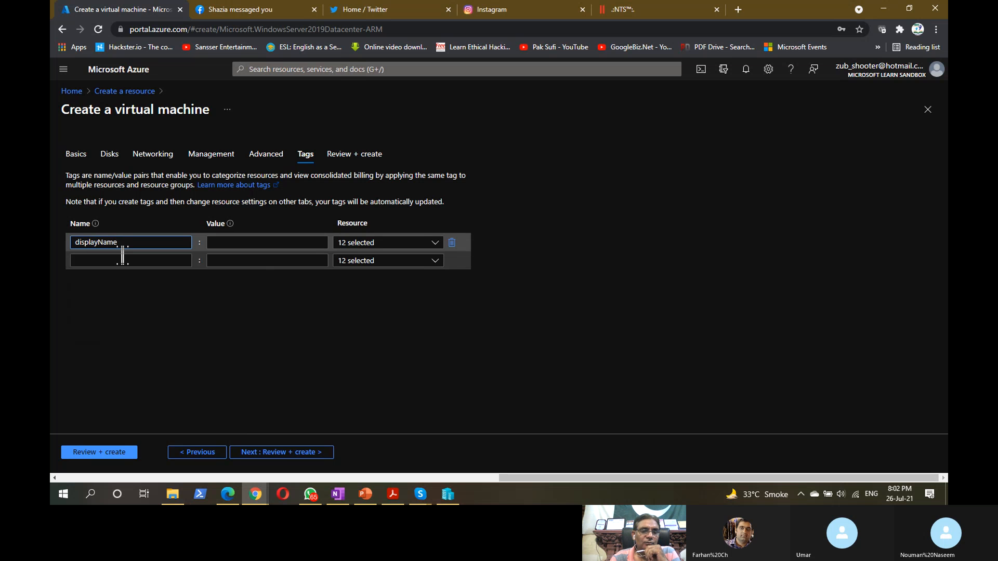
click(249, 243)
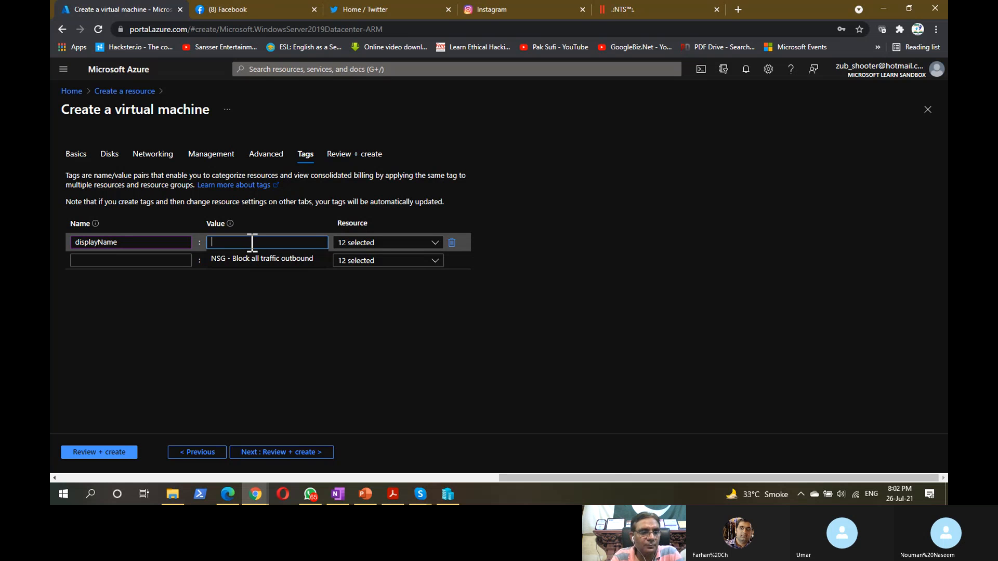
text(Z)
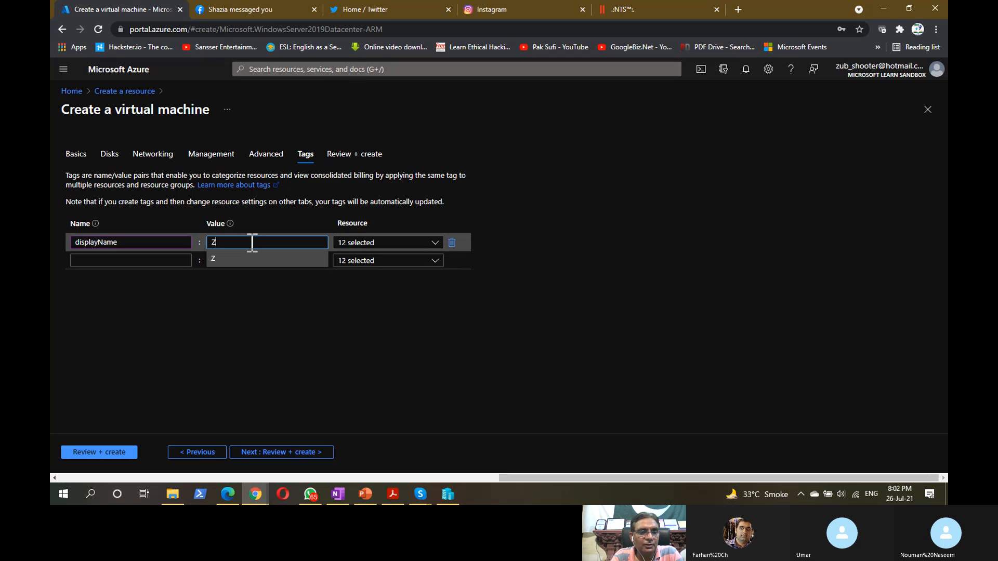
text(ub)
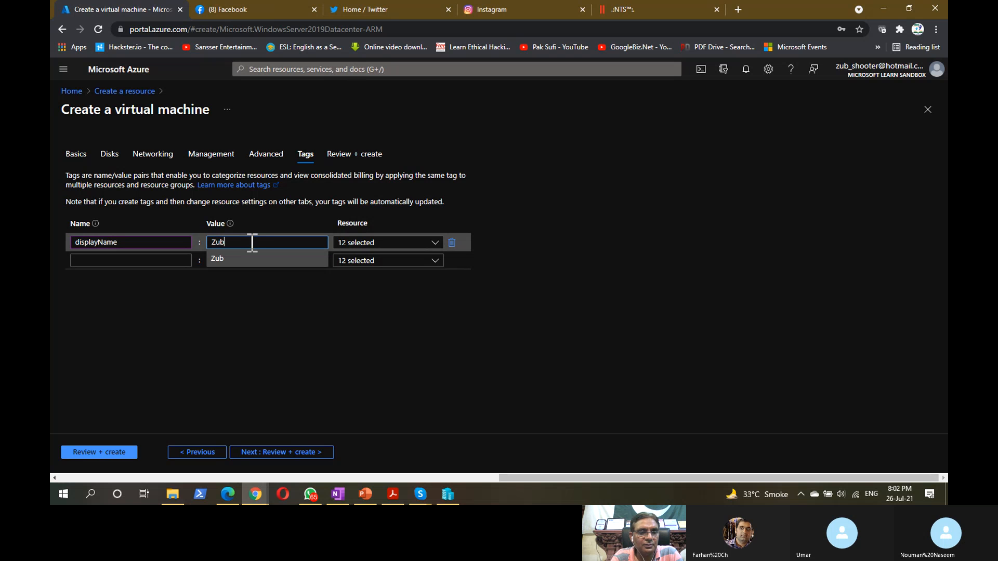
text(airVM)
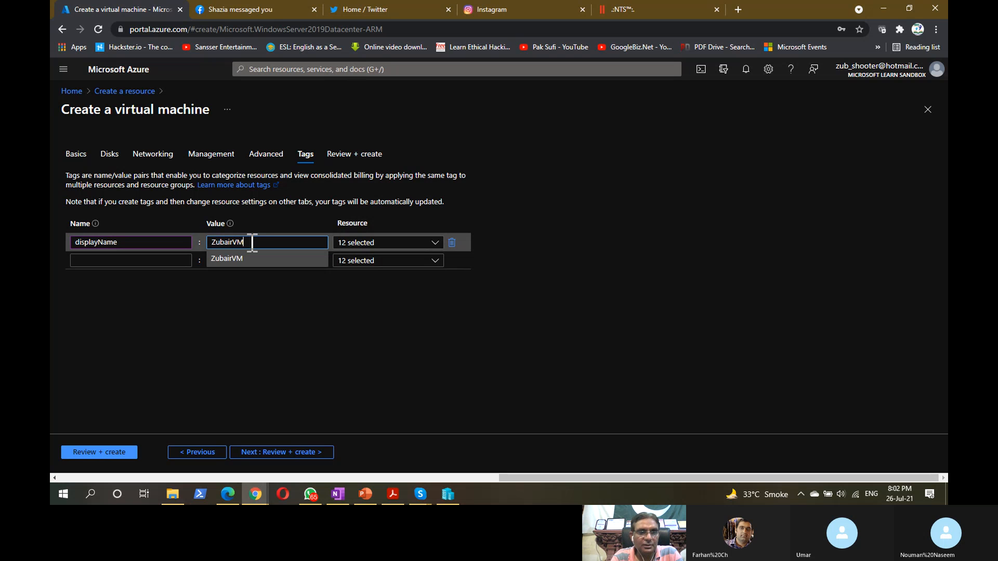
click(659, 245)
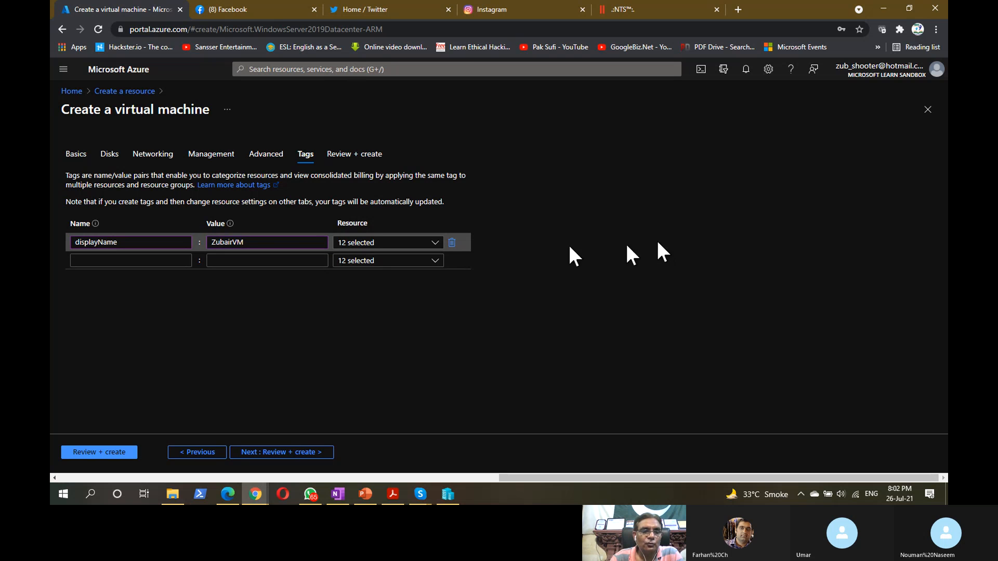
- Add a second tag, x-created-by, with the value freelearning
click(175, 260)
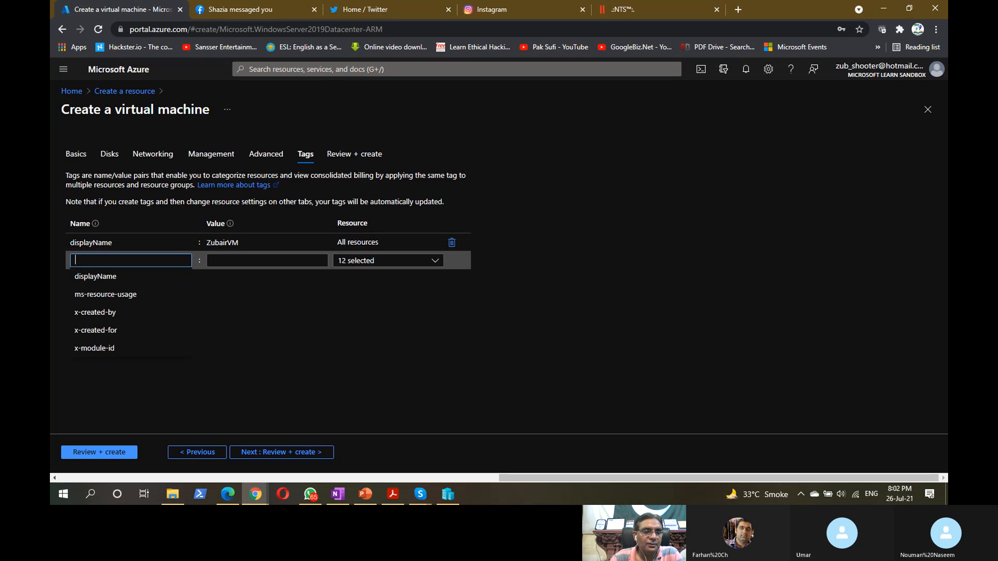
click(141, 313)
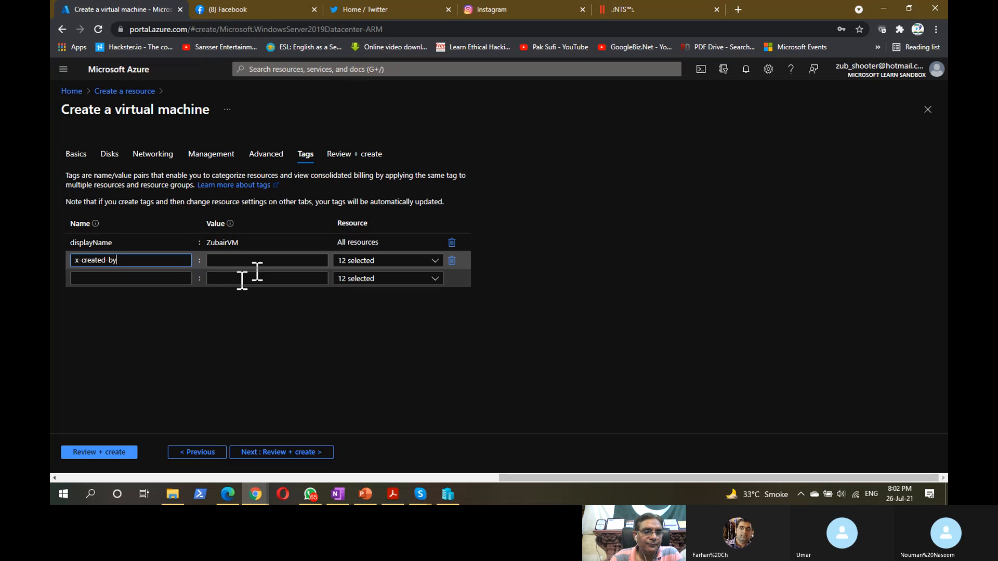
click(252, 260)
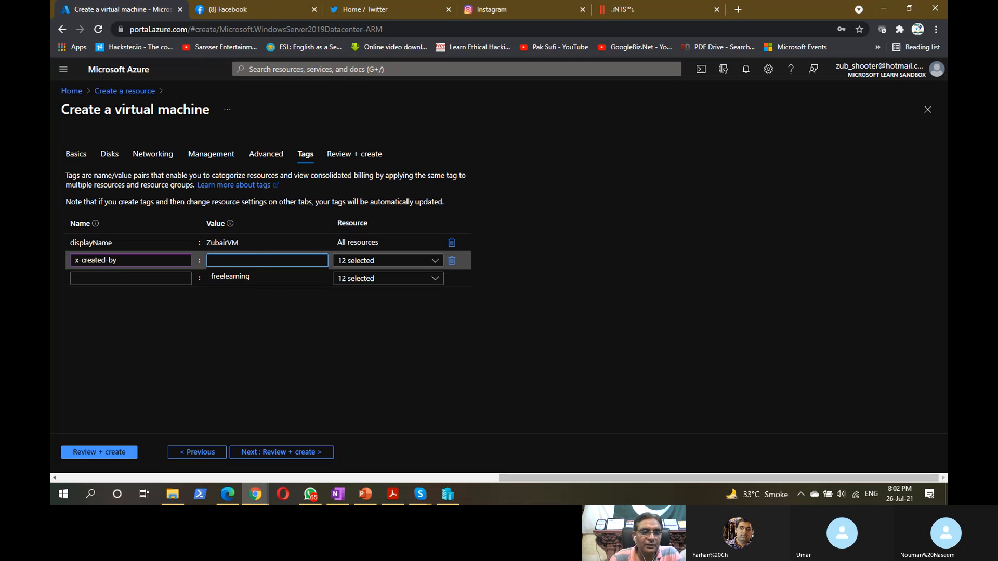
click(253, 276)
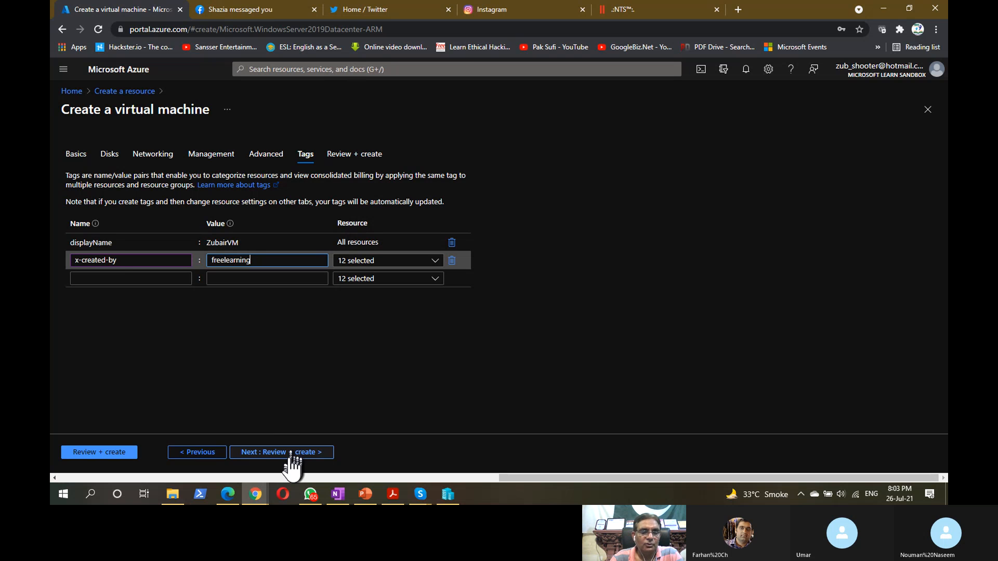
key(ctrl)
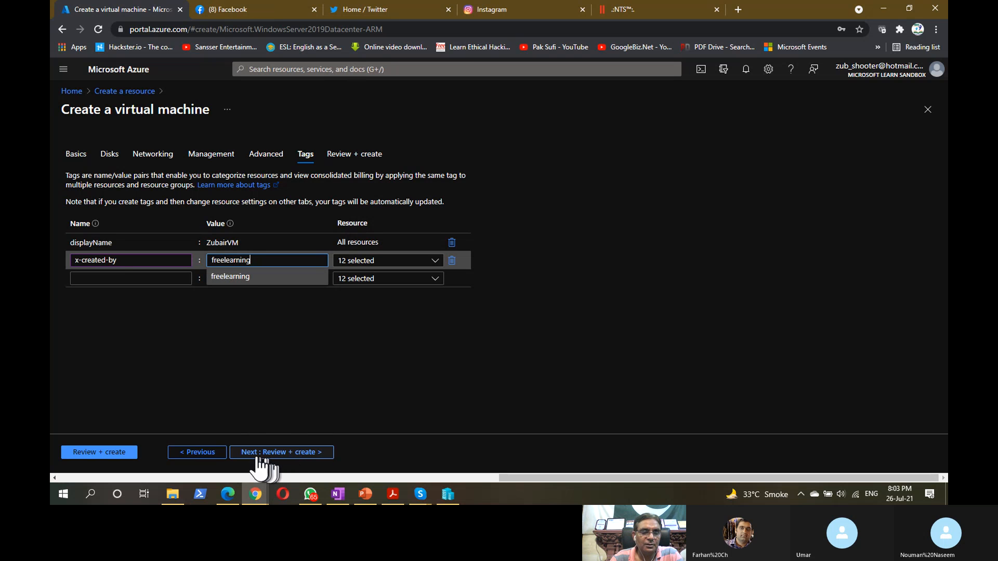
- Review the validated VM configuration down to its Tags section and submit it with Create
click(301, 459)
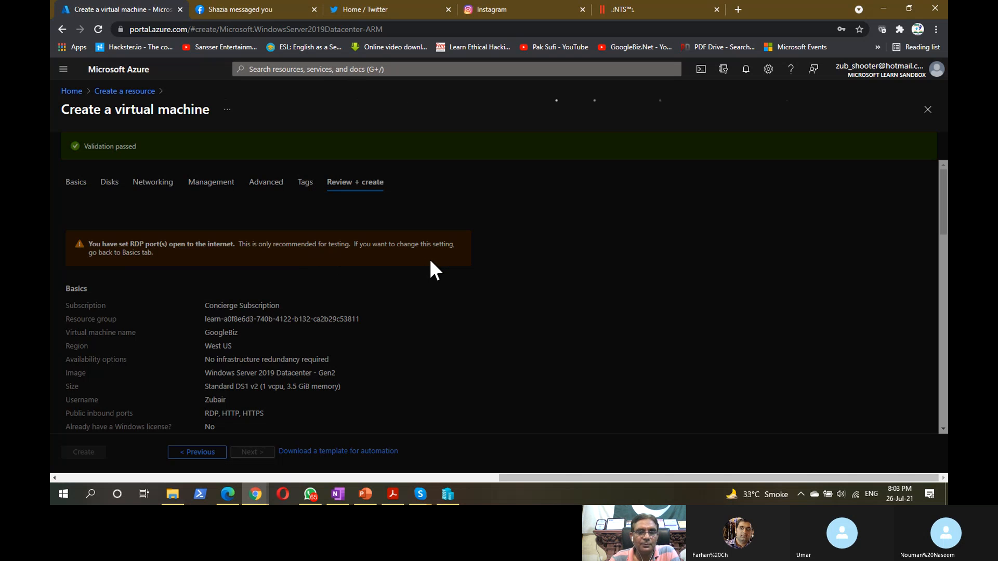
key(ctrl)
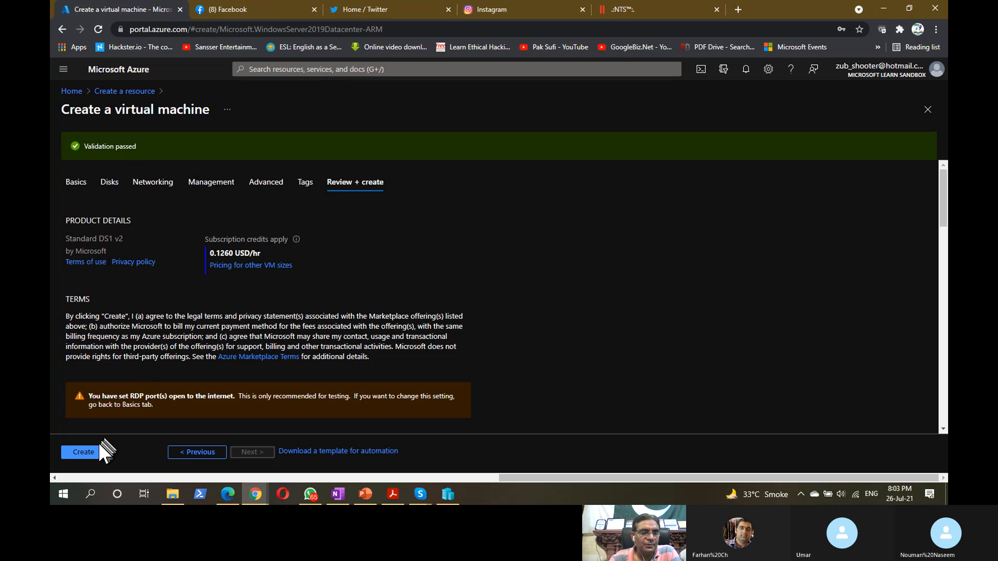
key(ctrl)
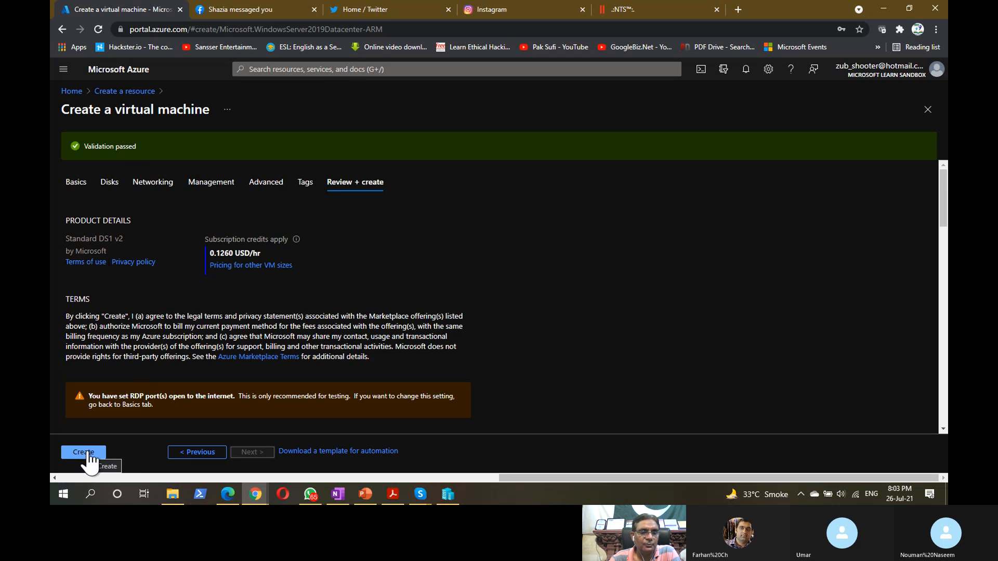
scroll(167, 348, down, 15)
scroll(166, 351, down, 1)
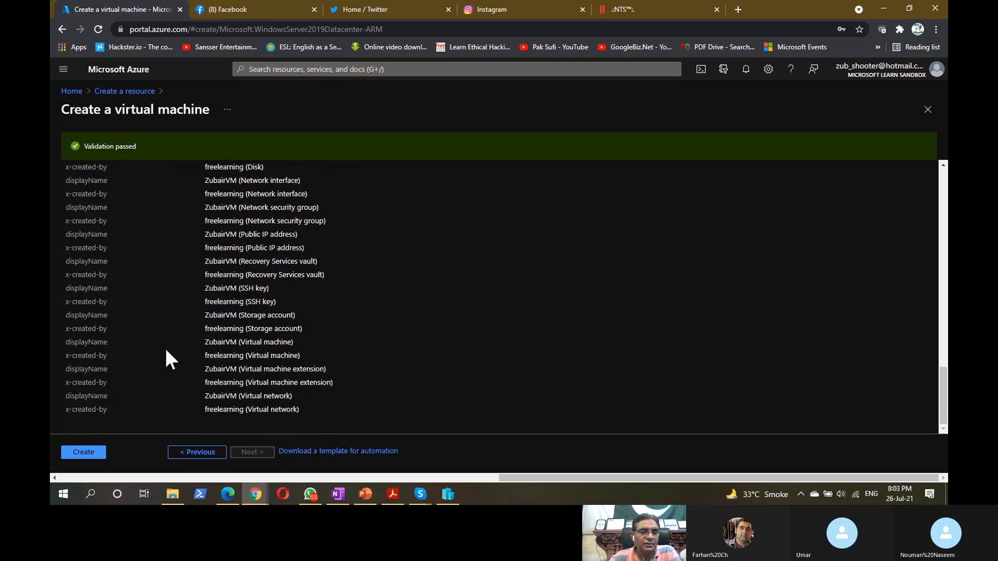
scroll(166, 350, up, 15)
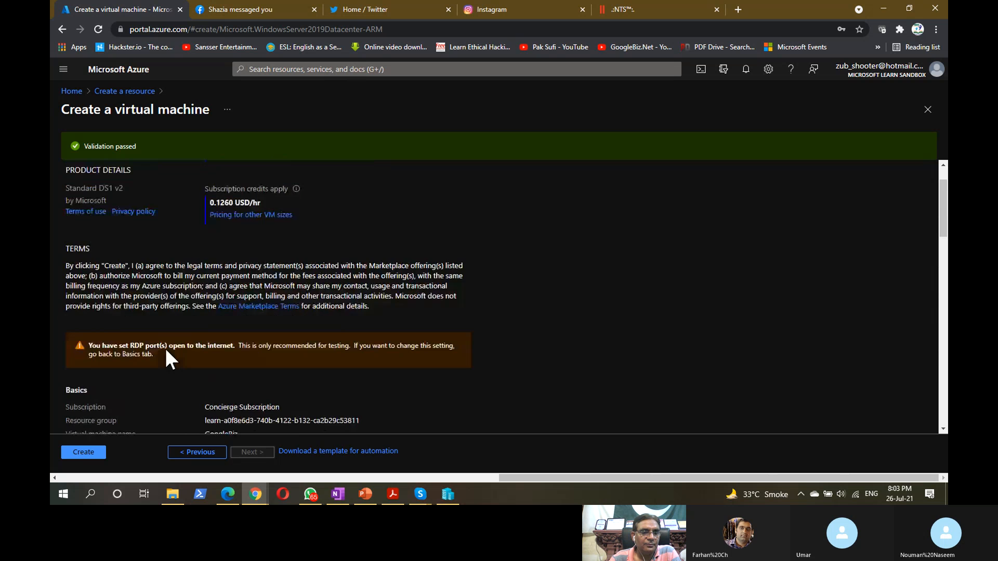
scroll(166, 351, down, 5)
scroll(167, 351, down, 2)
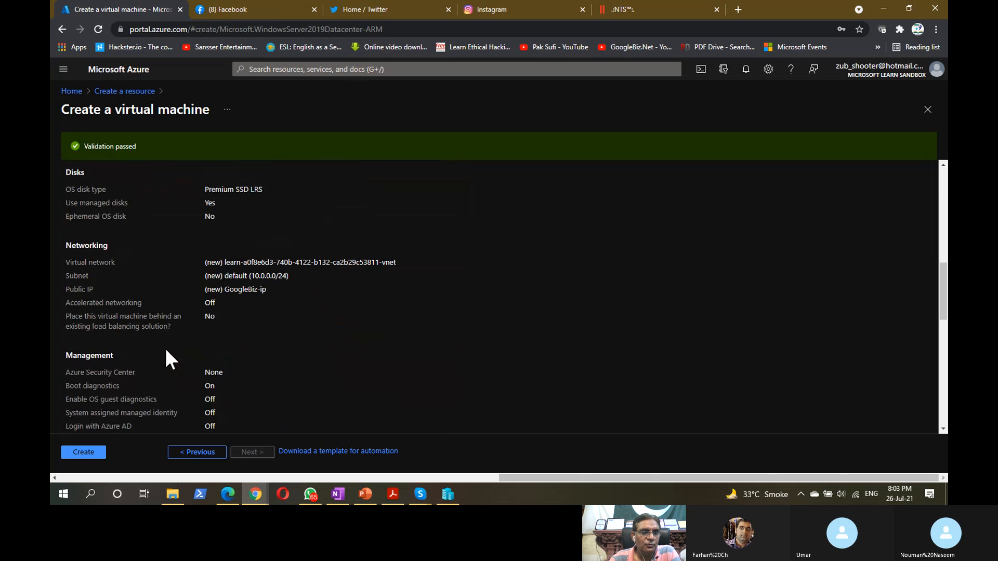
scroll(166, 351, down, 5)
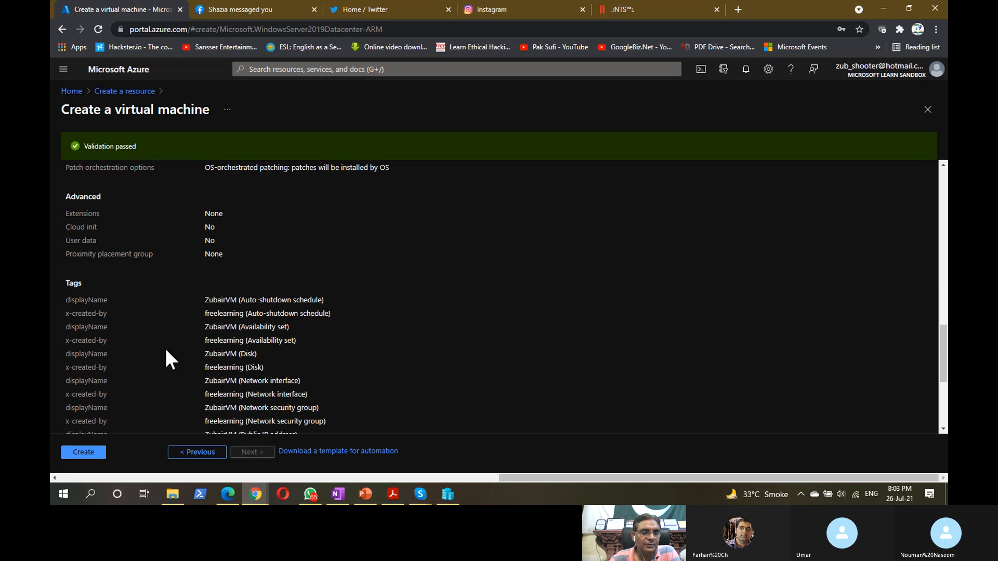
drag(69, 283, 106, 282)
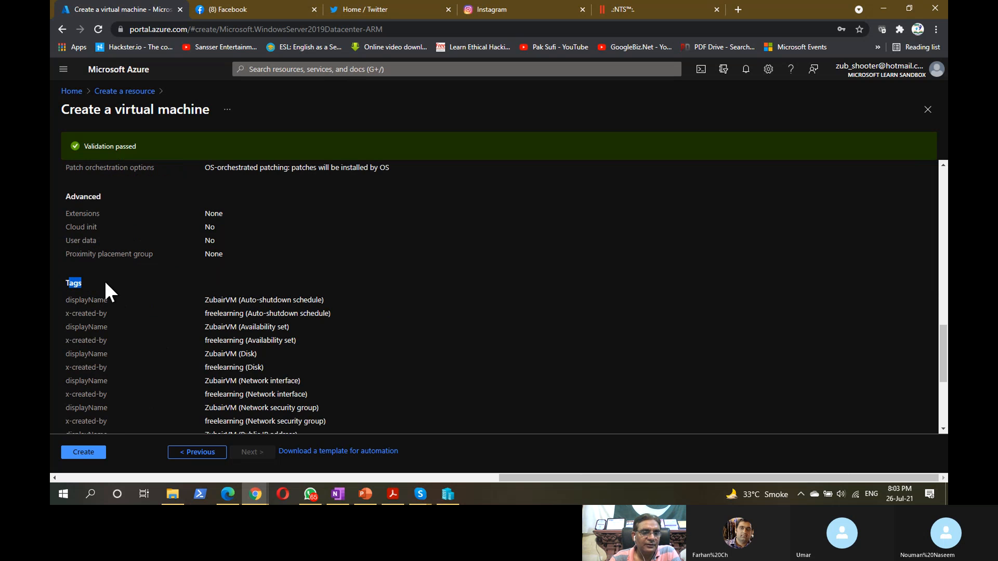
click(144, 333)
scroll(147, 336, down, 2)
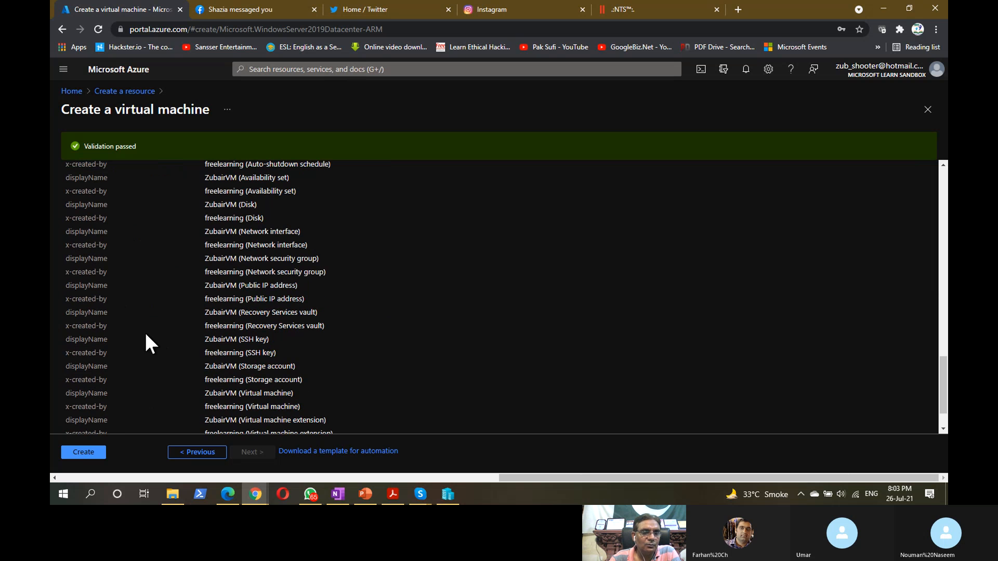
scroll(146, 334, down, 1)
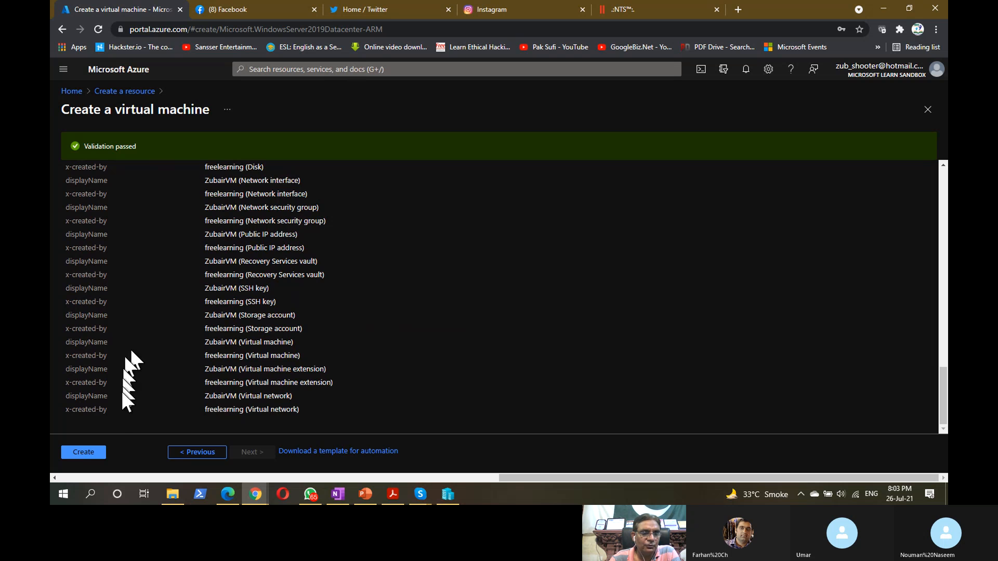
click(79, 453)
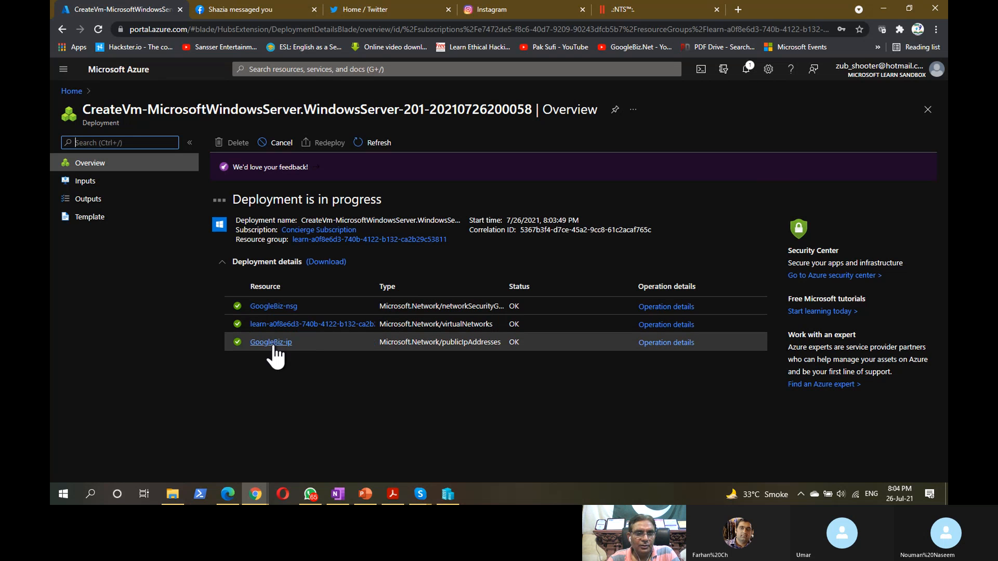
- Widen the Resource column of the deployment details table while the deployment runs
click(297, 344)
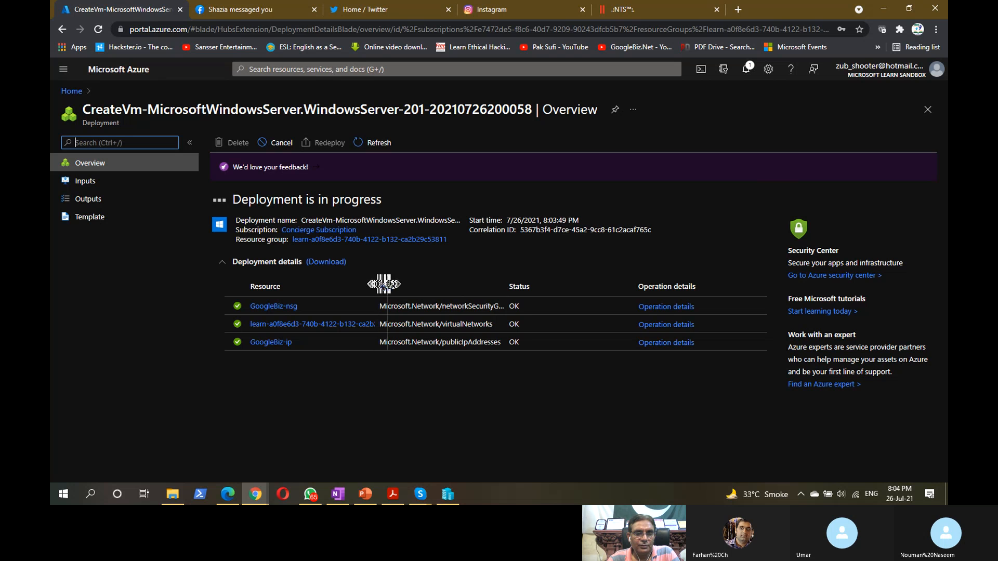
drag(378, 284, 396, 285)
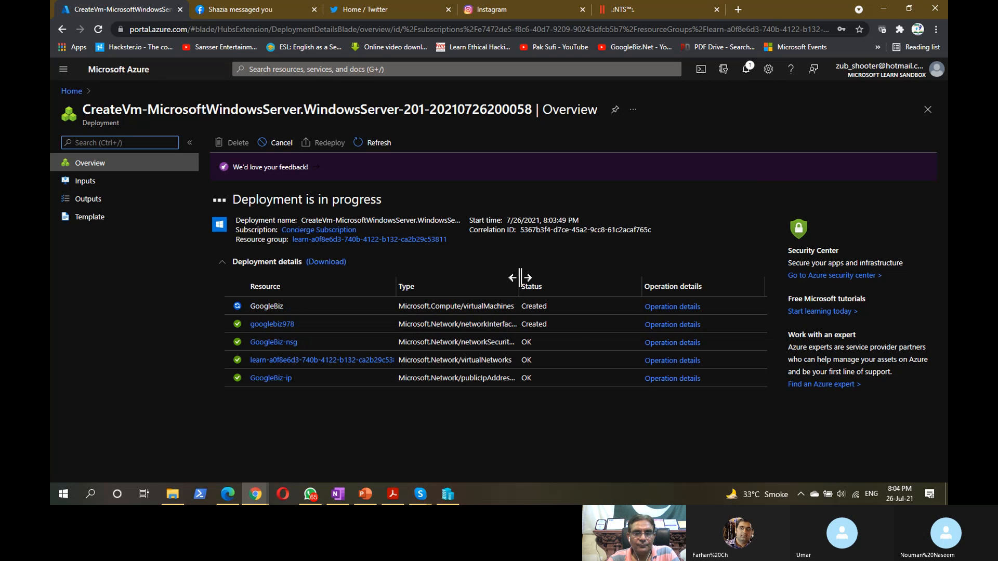
- Widen the Type and Resource columns, pointing out the virtualMachines, networkInterfaces and virtualNetworks types
drag(520, 278, 570, 278)
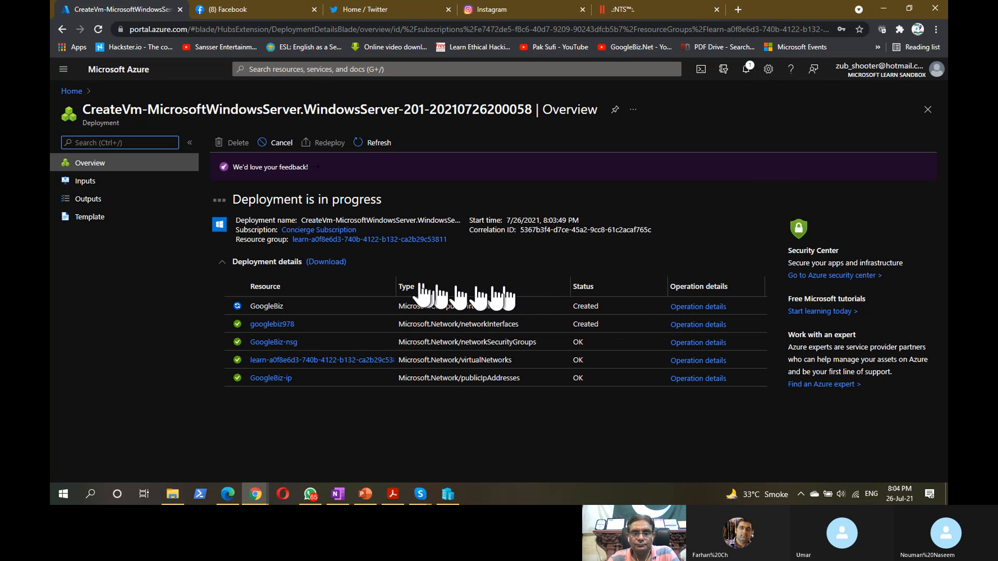
drag(395, 281, 433, 281)
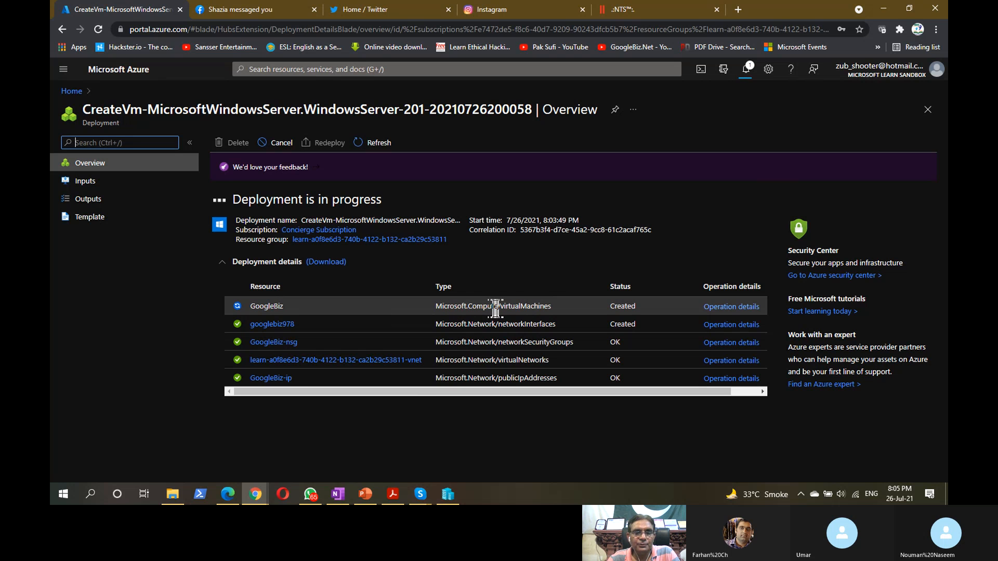
drag(499, 306, 551, 306)
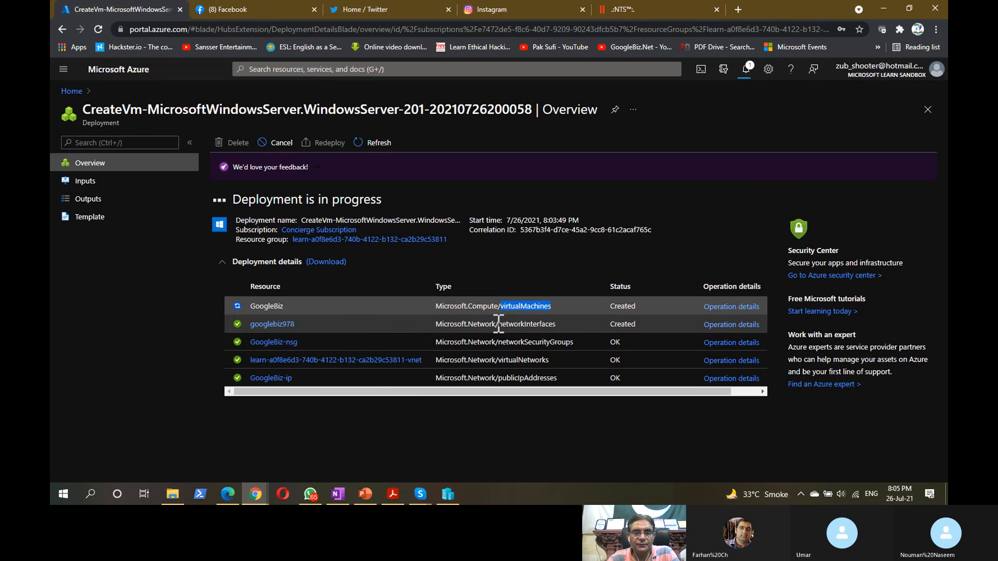
drag(498, 325, 557, 323)
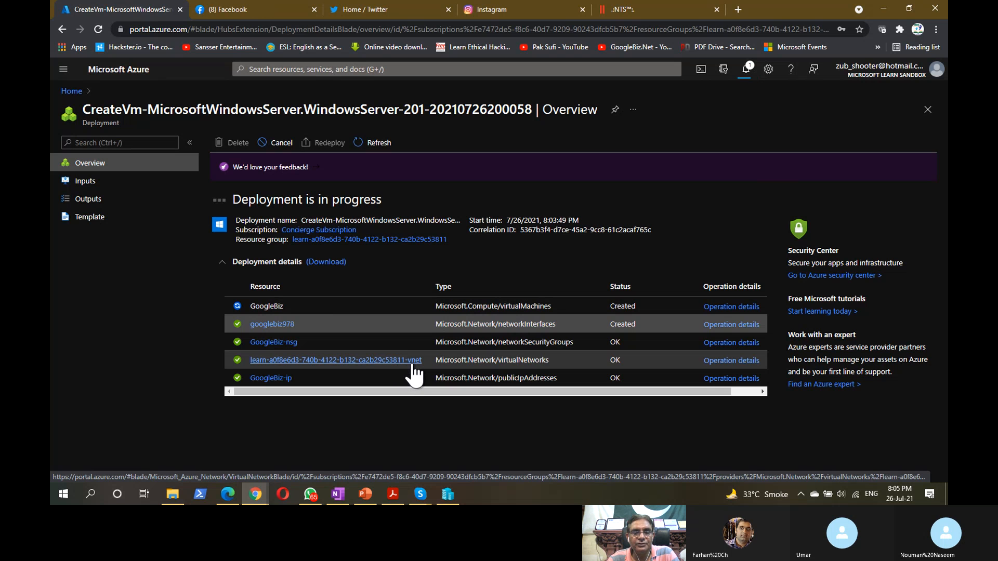
drag(501, 360, 559, 362)
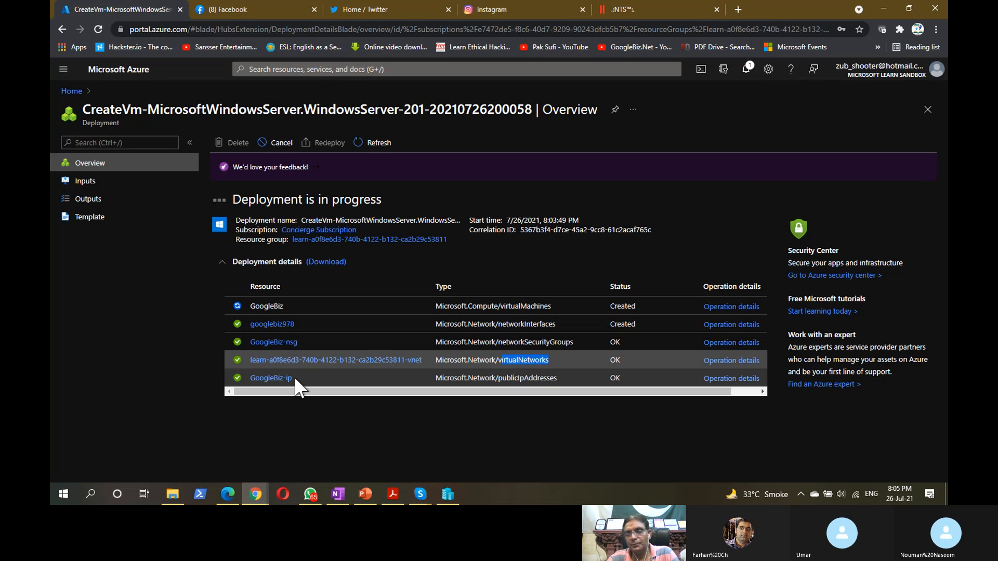
key(ctrl)
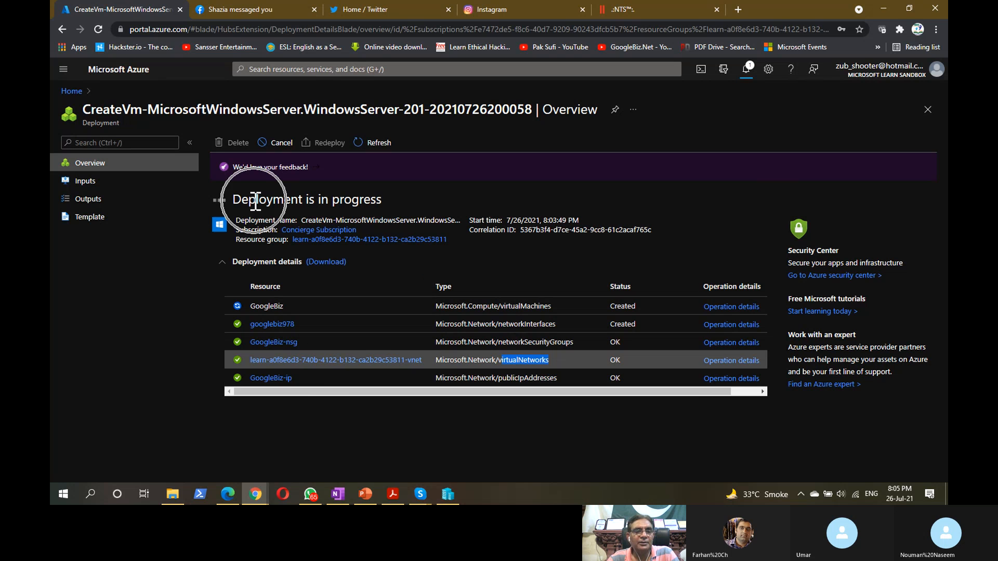
click(255, 201)
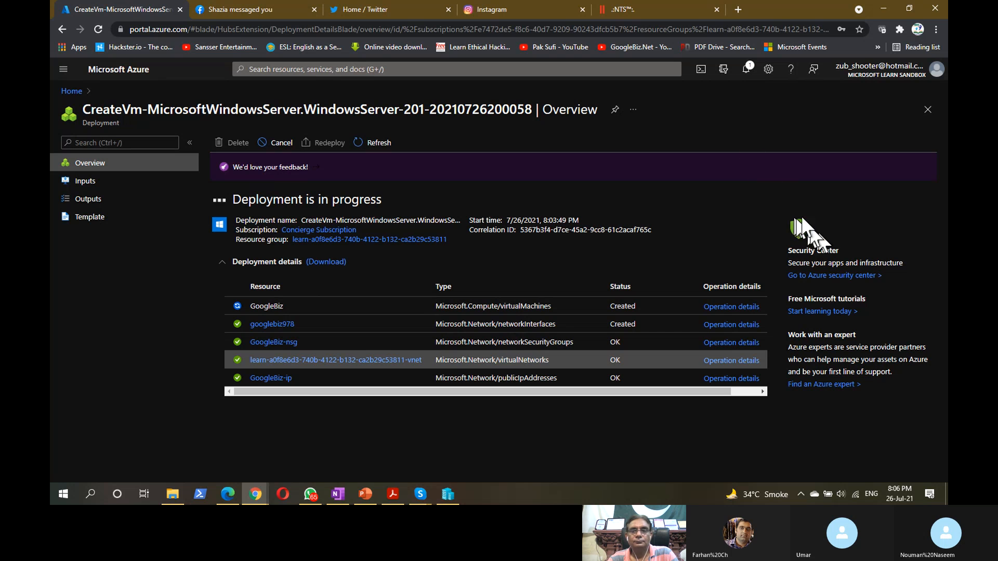
- Try Cloud Shell with PowerShell, then dismiss the Error 403 storage creation failure
click(701, 69)
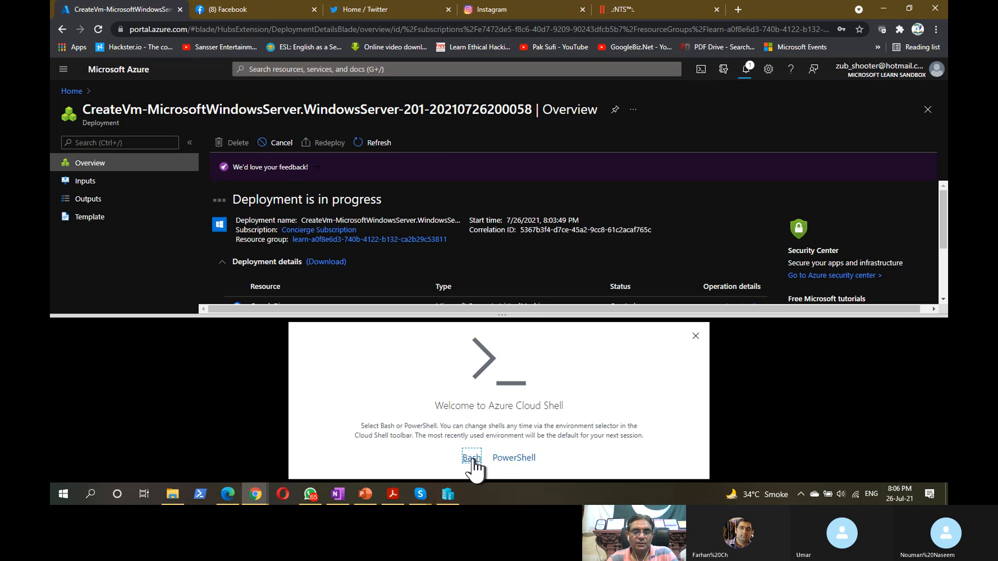
click(513, 457)
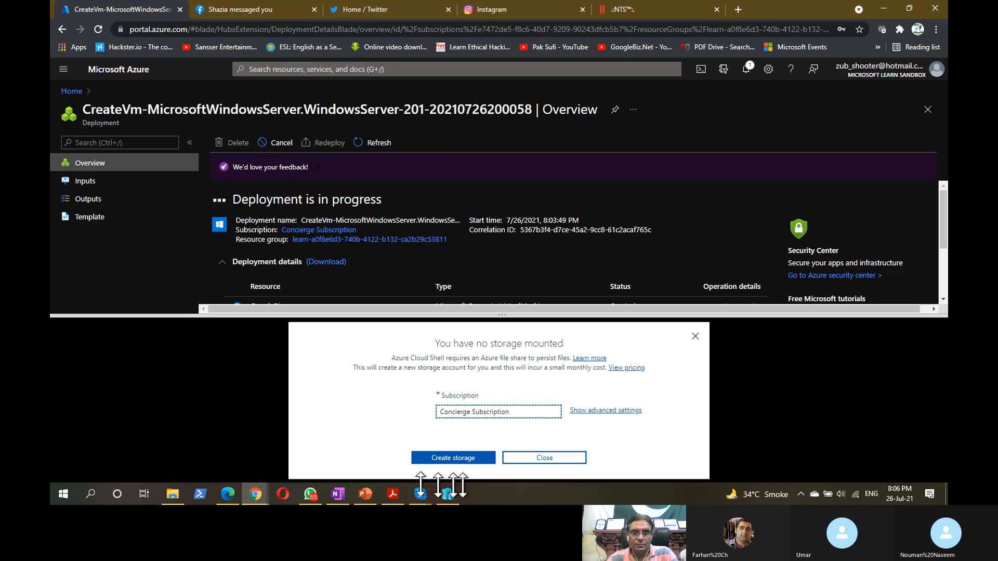
click(464, 459)
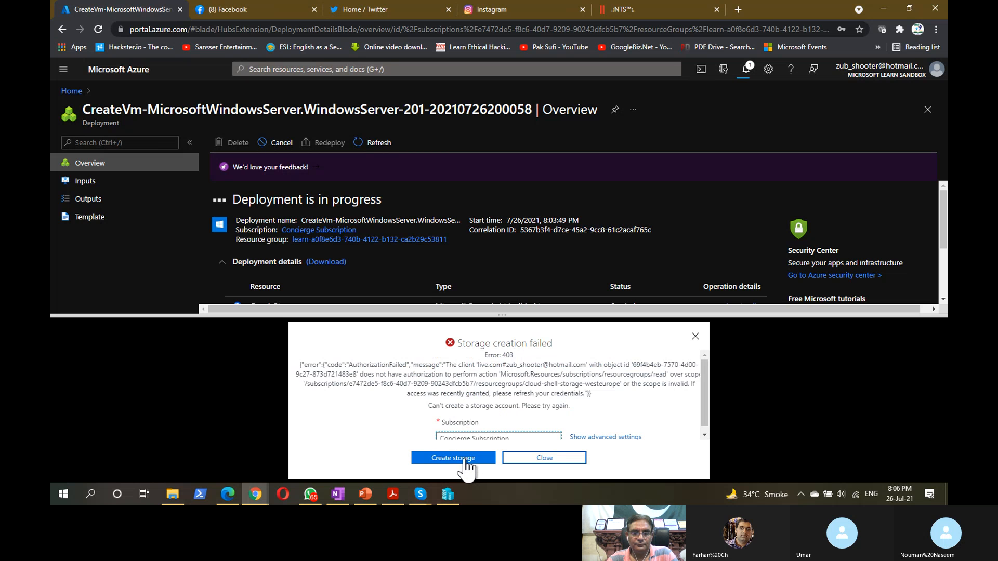
scroll(561, 401, down, 1)
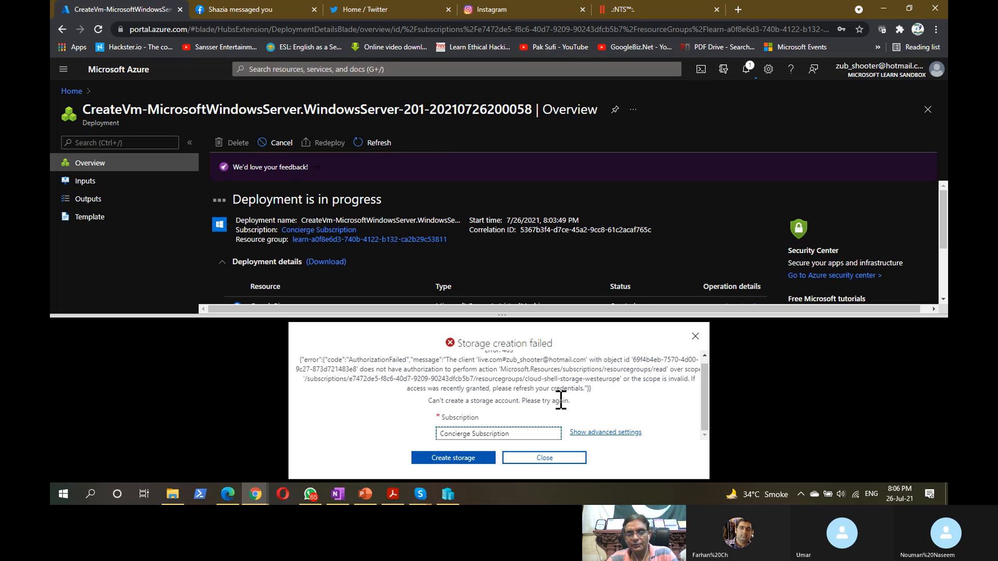
click(695, 336)
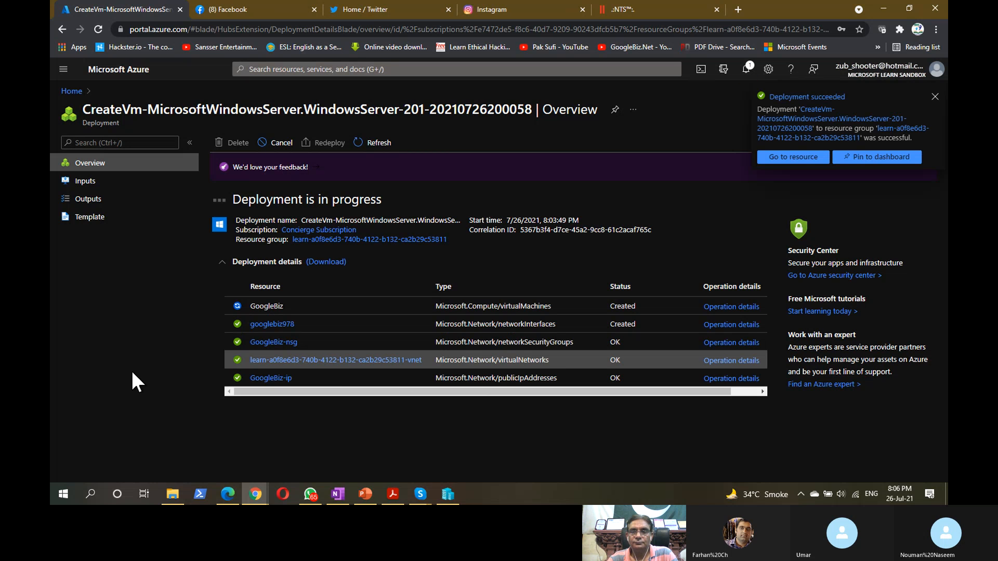
- Open the new GoogleBiz VM from the Deployment succeeded notification and note its Running status
click(825, 100)
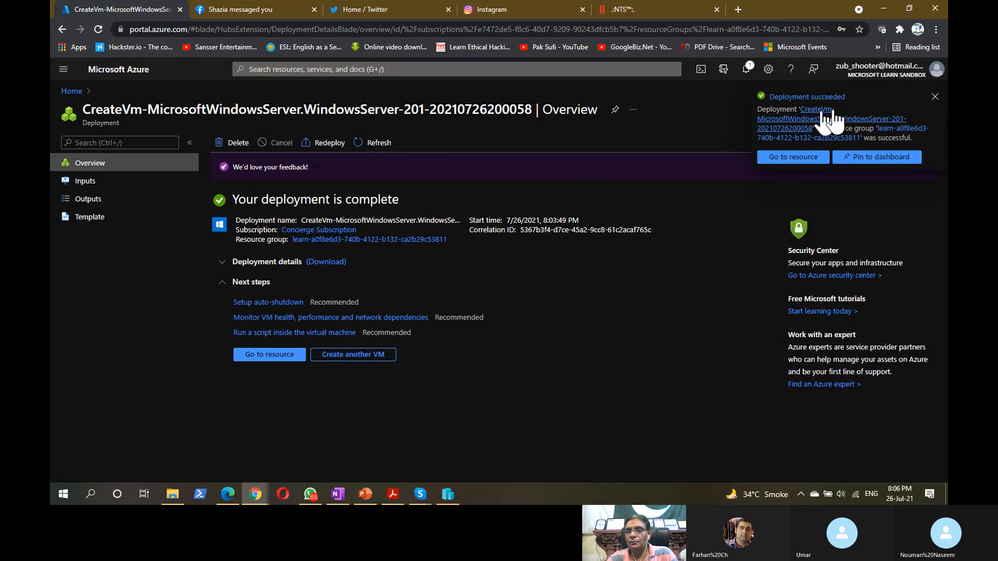
click(795, 157)
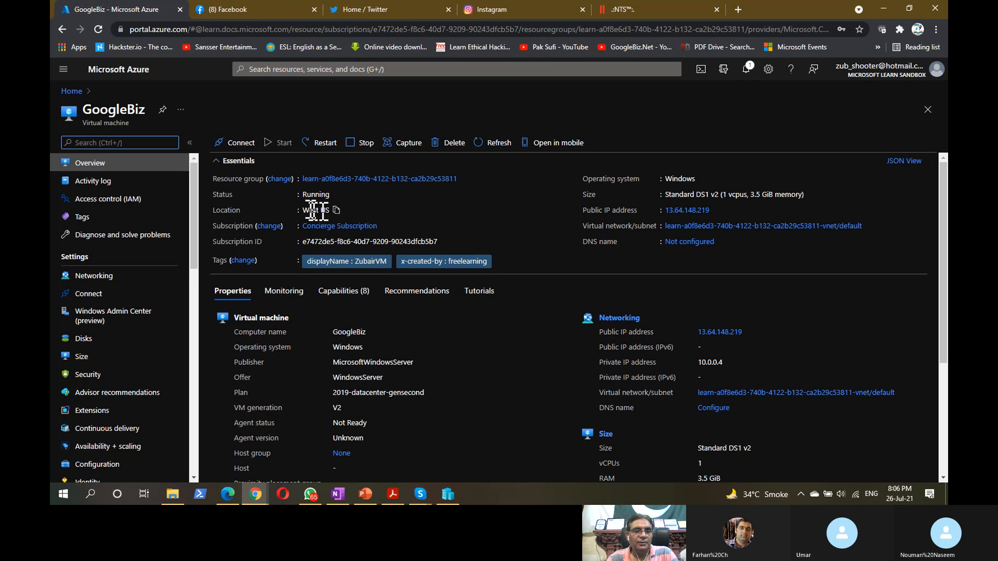
click(336, 194)
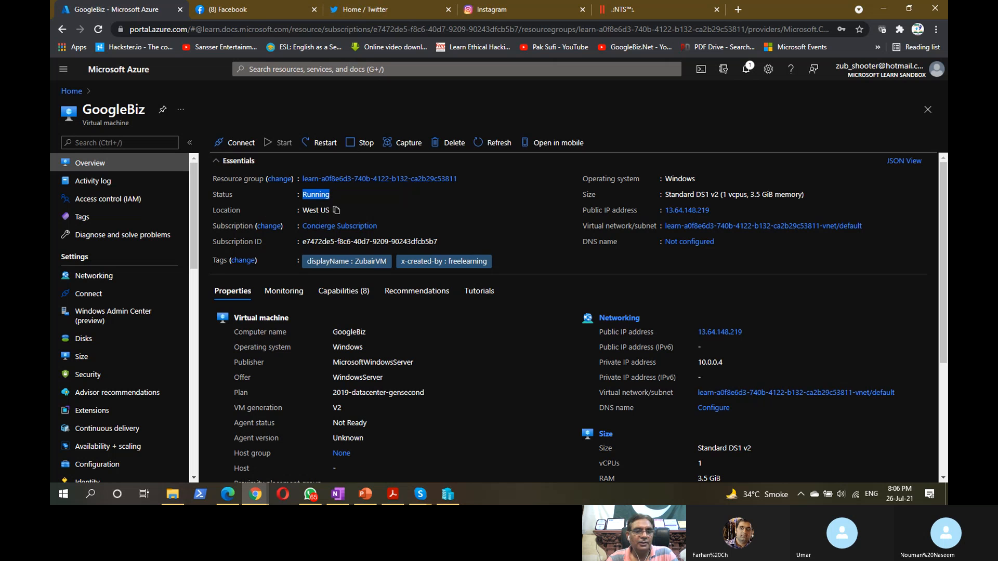
- Note the Standard DS1 v2 size, copy public IP 13.64.148.219, and launch Windows PowerShell
key(ctrl)
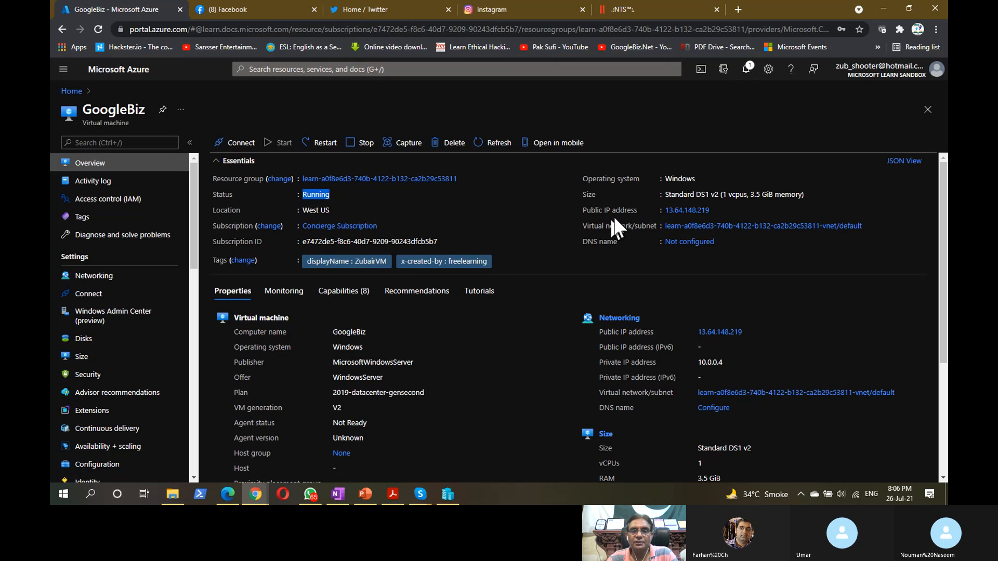
key(ctrl)
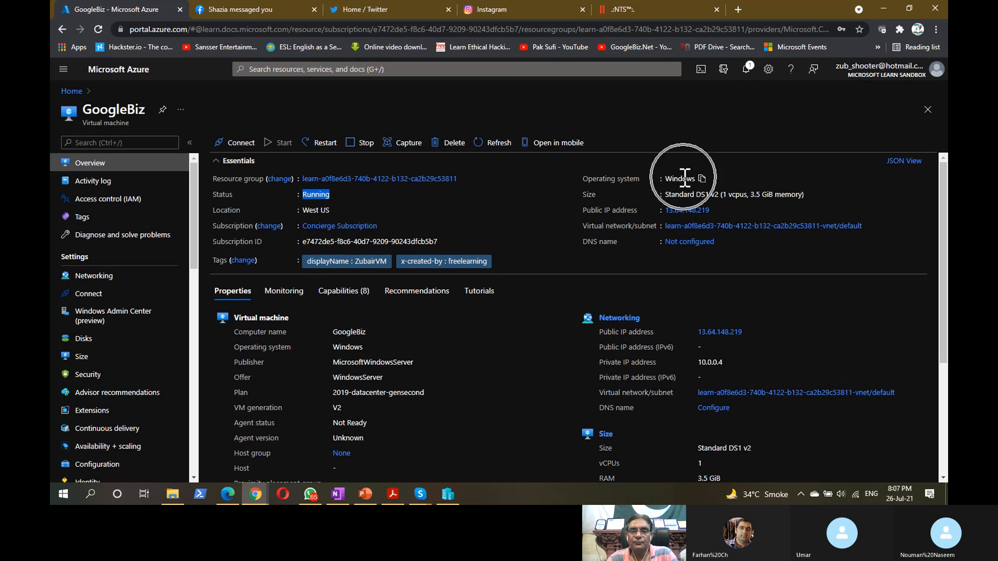
drag(693, 194, 720, 194)
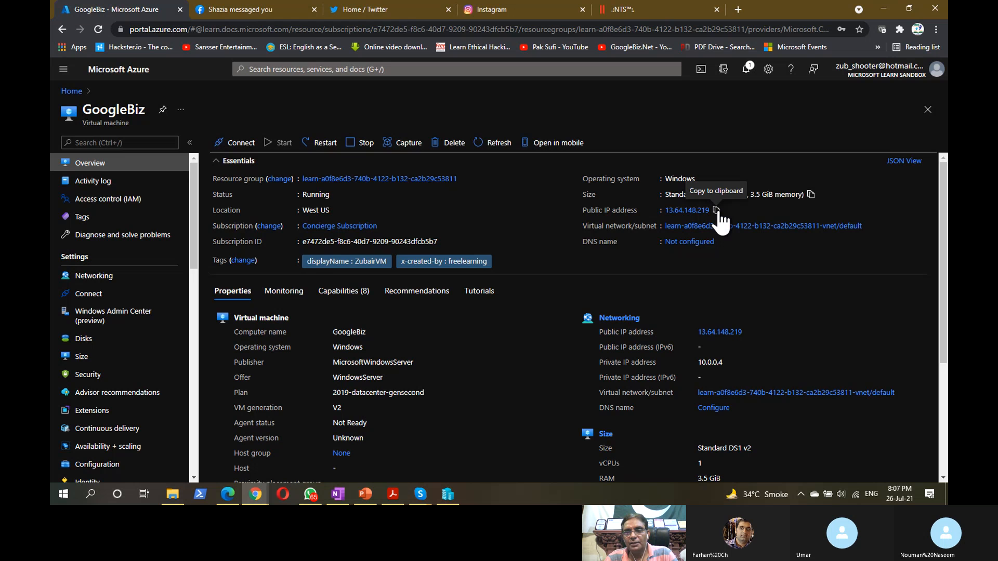
click(717, 209)
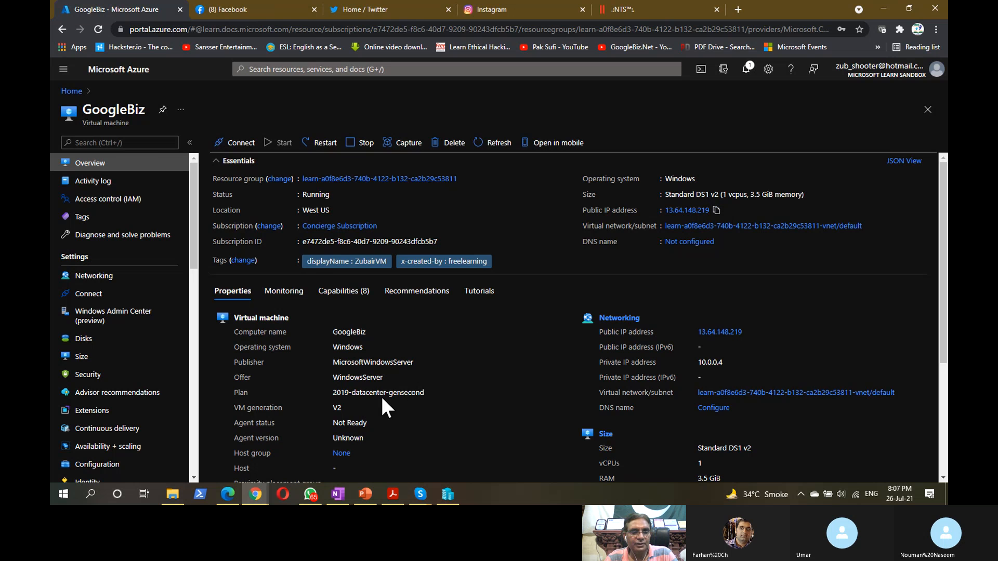
click(200, 494)
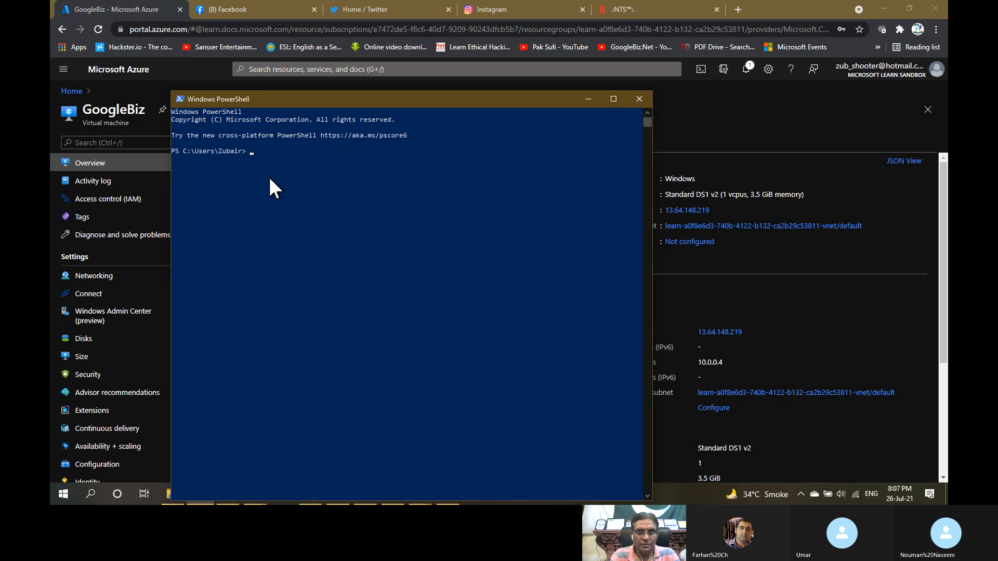
- Ping 13.64.148.219 from PowerShell, see it time out, and minimize the window
text(pi)
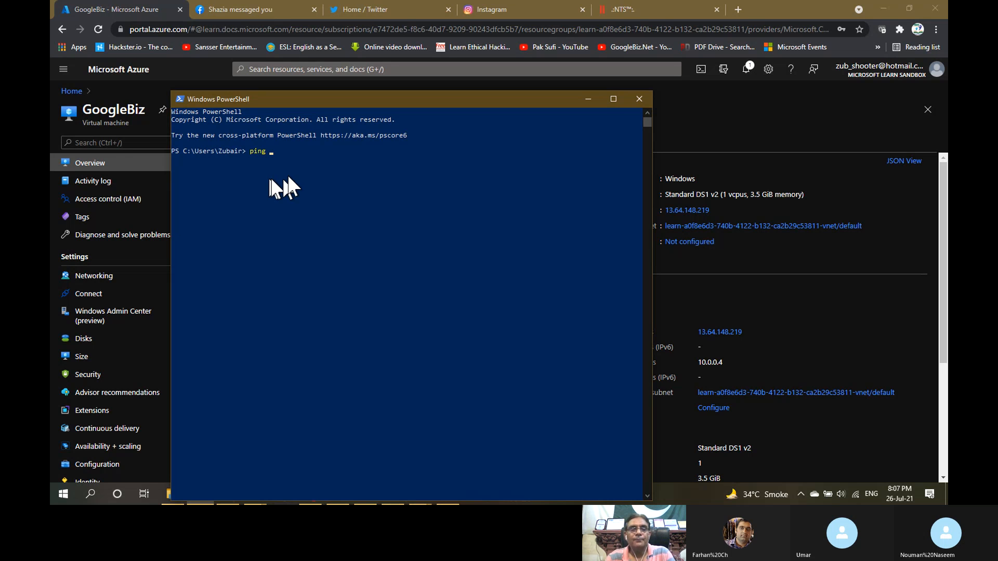
text(ng)
right_click(305, 170)
key(Return)
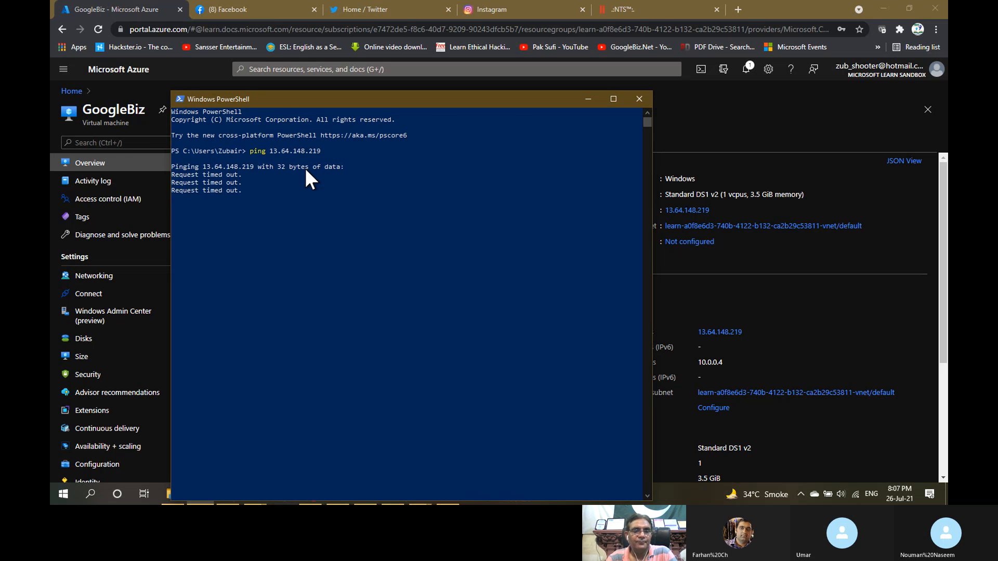
click(592, 99)
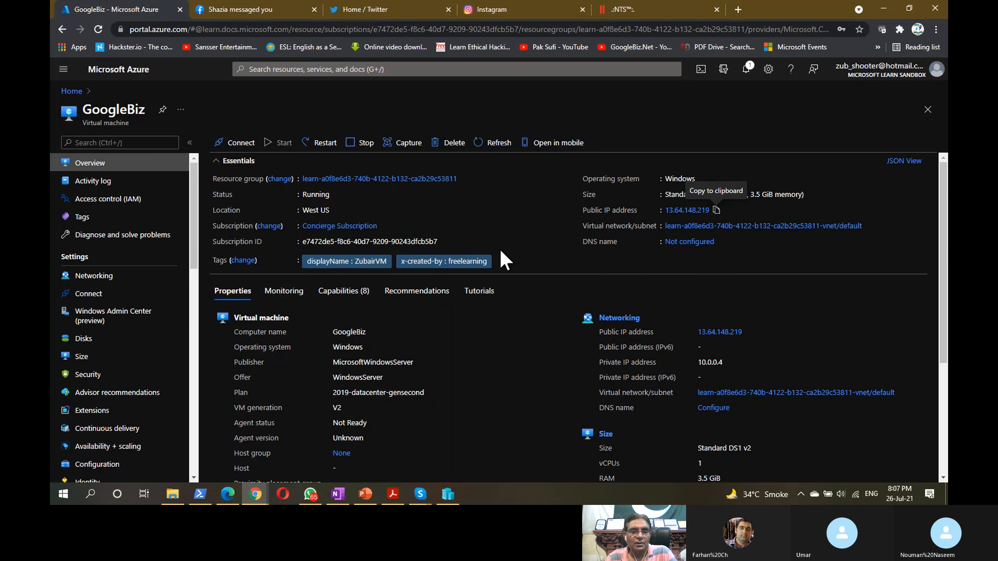
- Review GoogleBiz's computer name, image plan, generation V2, private IP 10.0.0.4 and Running status
scroll(500, 248, down, 3)
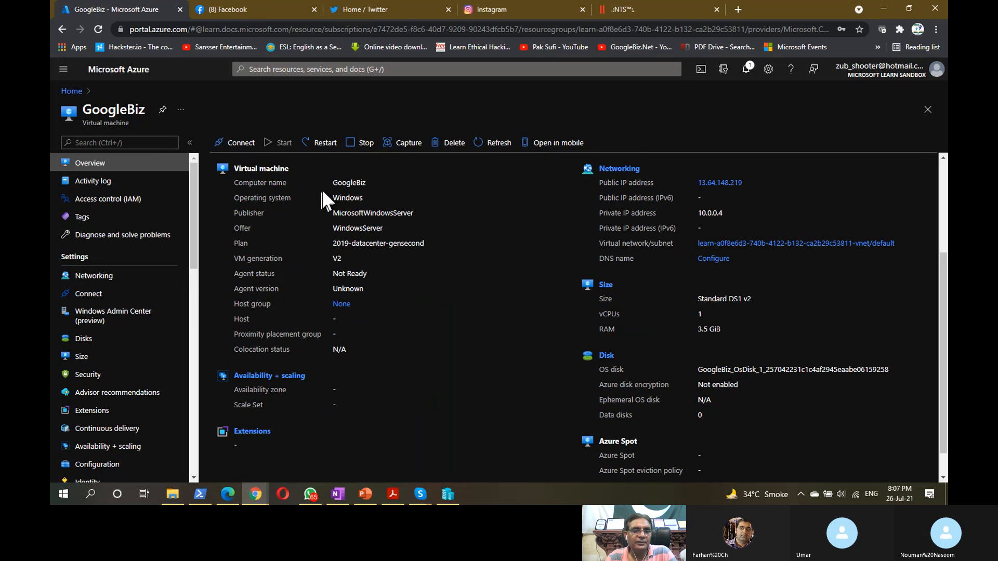
drag(333, 183, 370, 182)
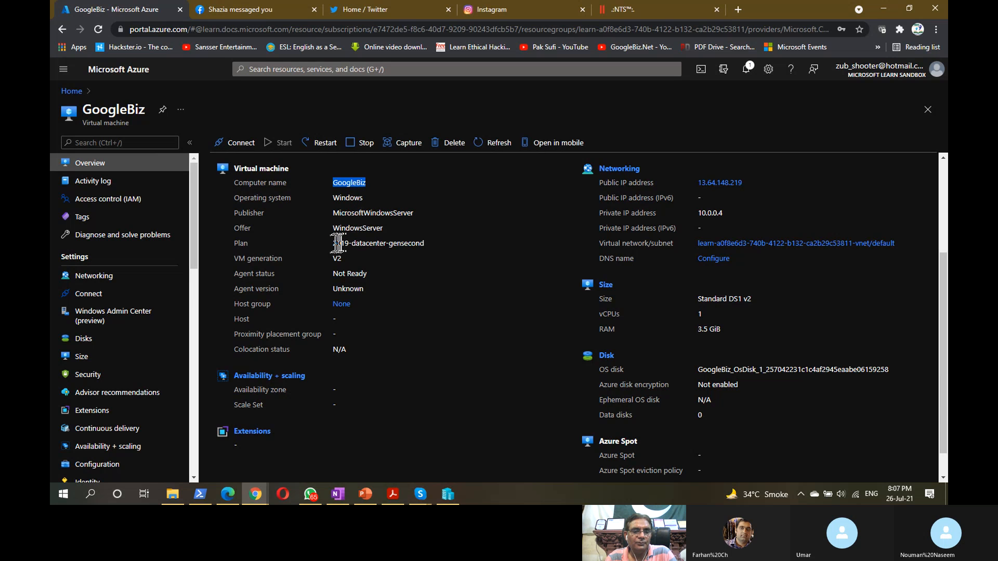
drag(332, 242, 411, 245)
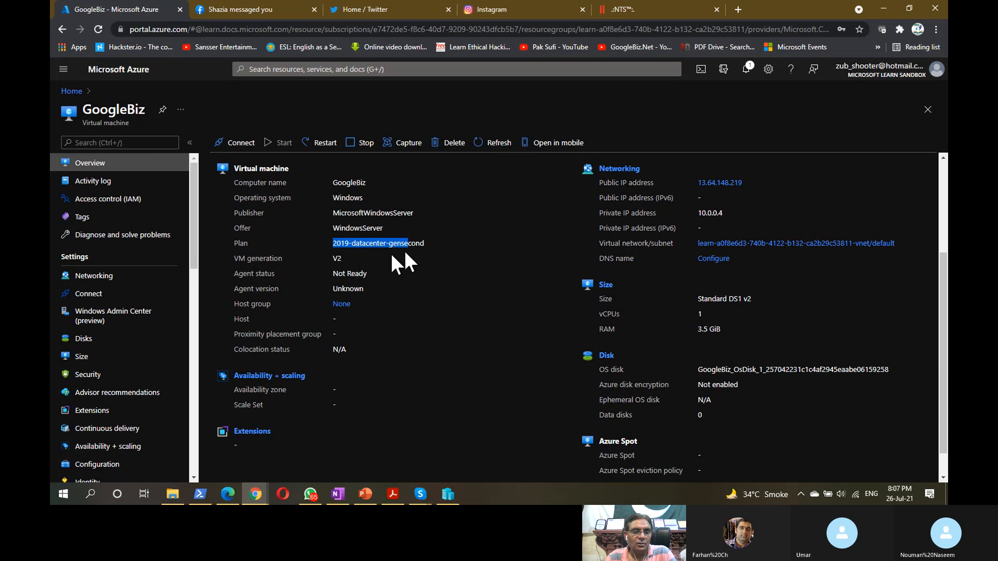
drag(332, 256, 338, 259)
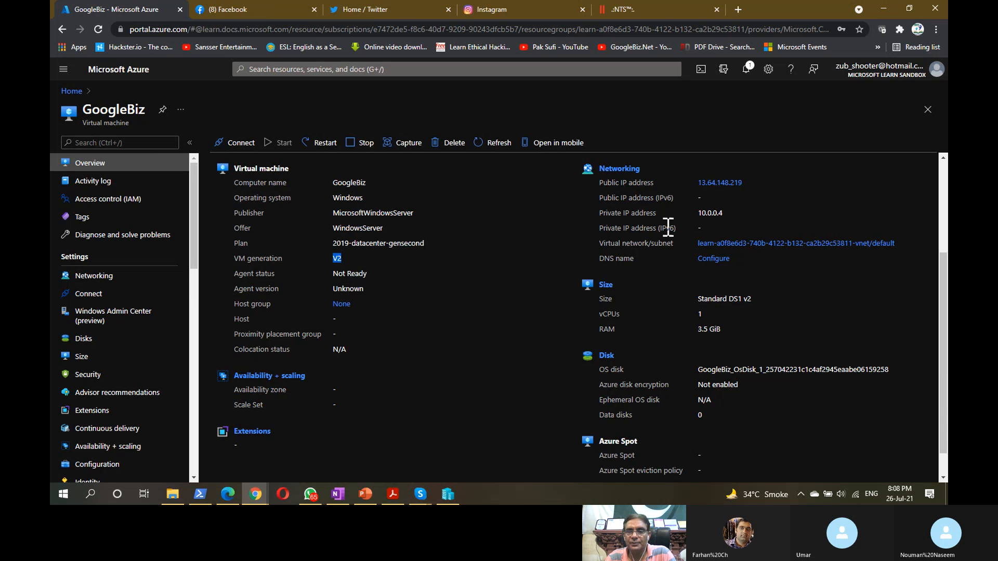
click(701, 213)
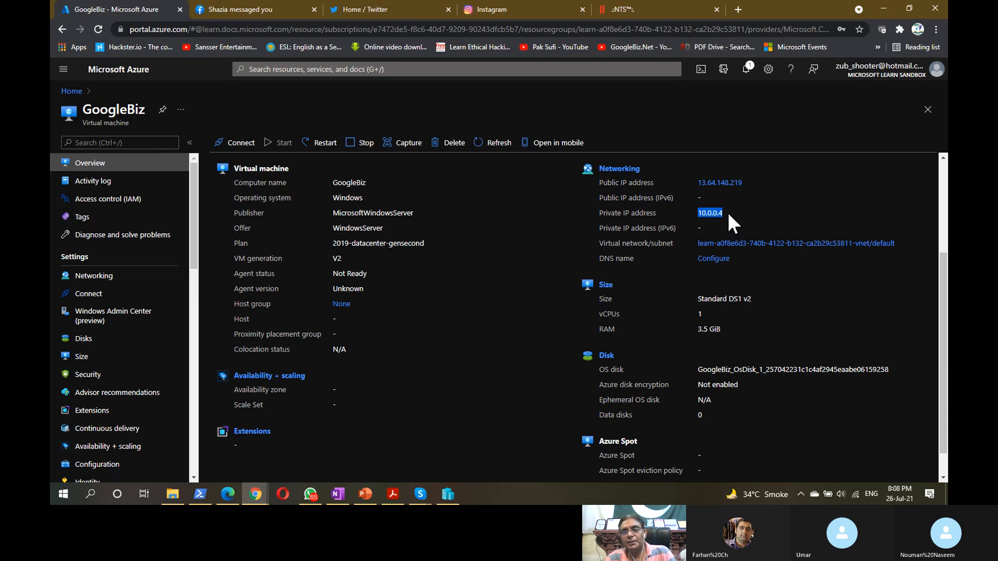
click(722, 213)
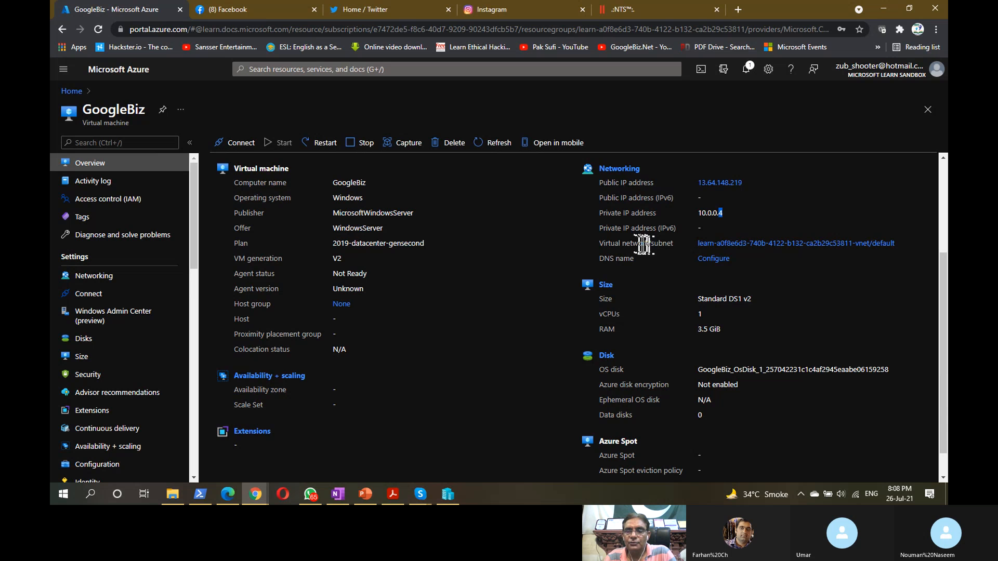
scroll(597, 260, down, 1)
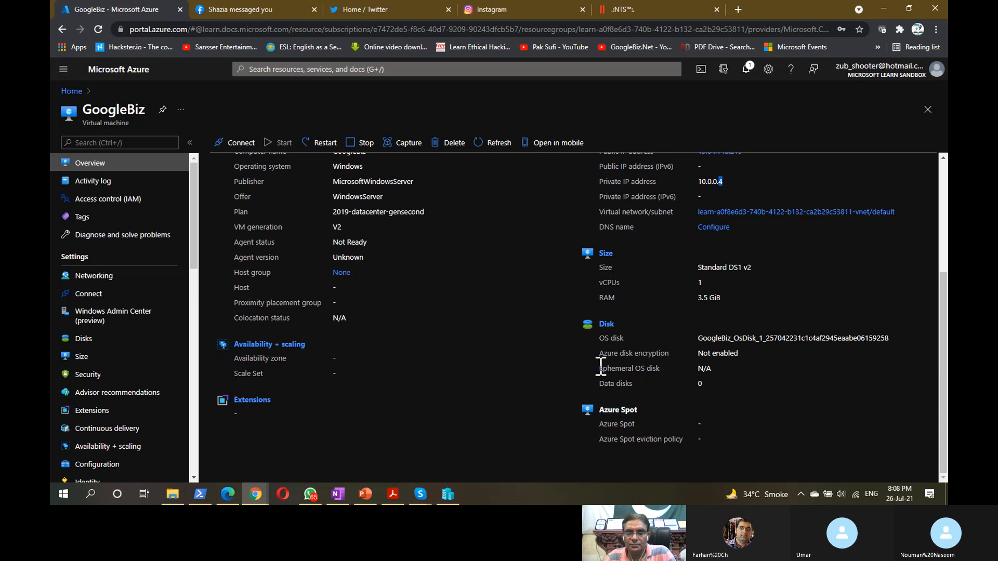
scroll(601, 366, up, 4)
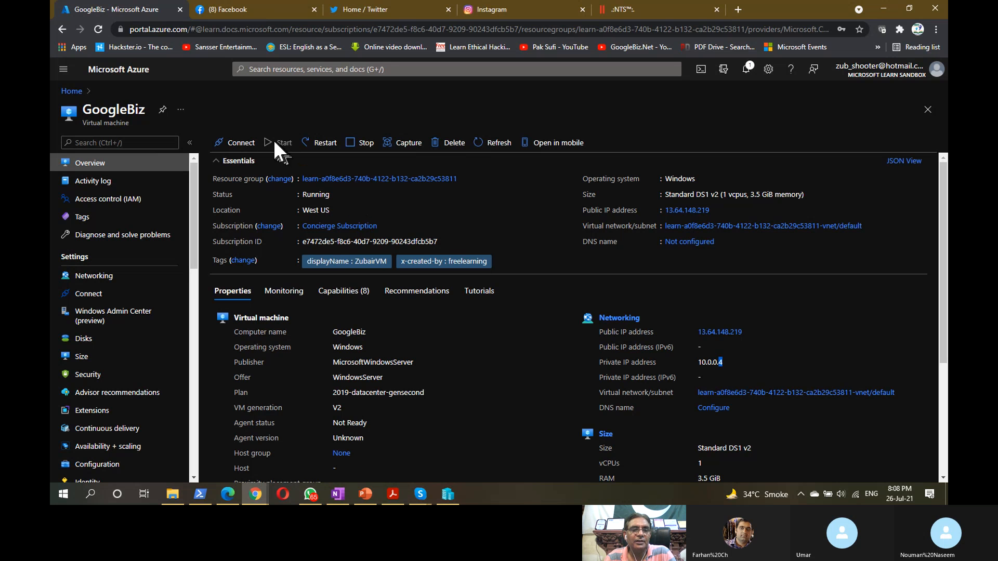
drag(303, 197, 330, 197)
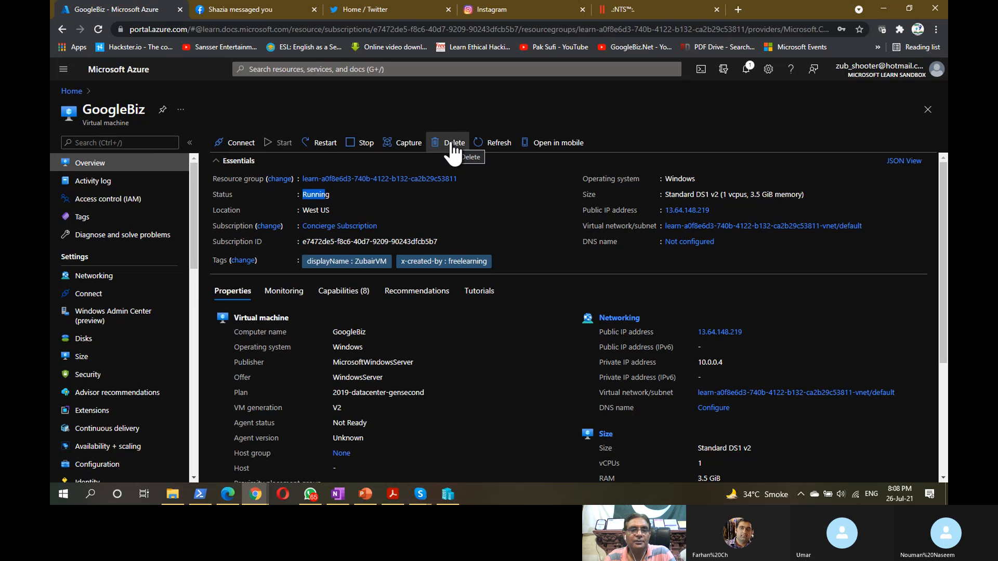
- Under Connect > RDP, download the port-3389 connection file and save GoogleBiz.rdp to the Desktop
click(242, 146)
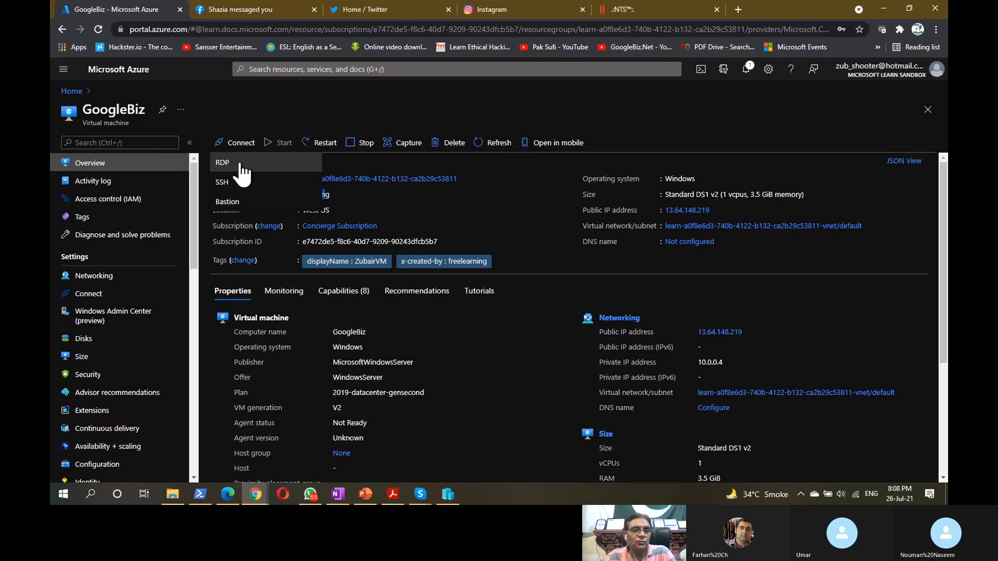
click(240, 163)
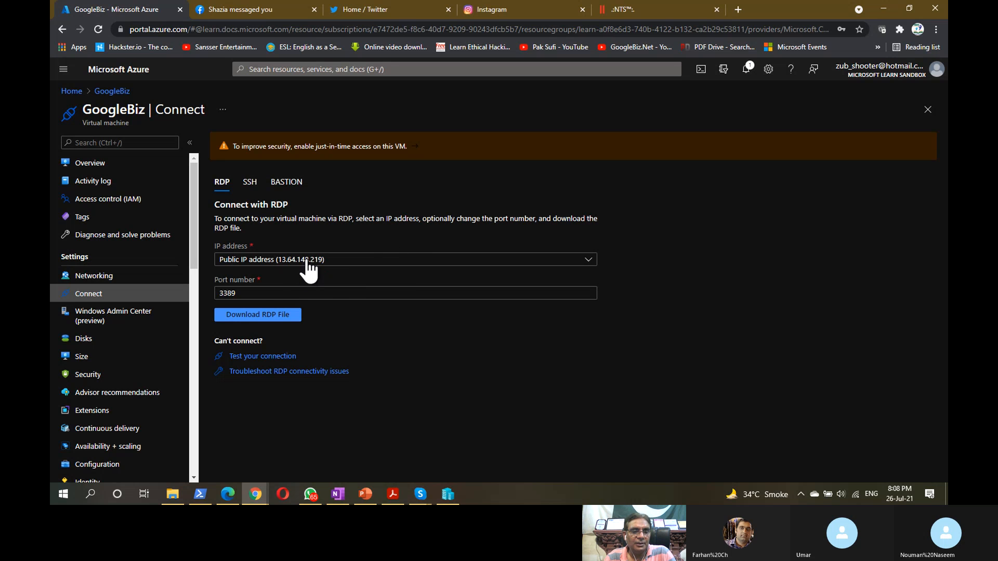
double_click(245, 290)
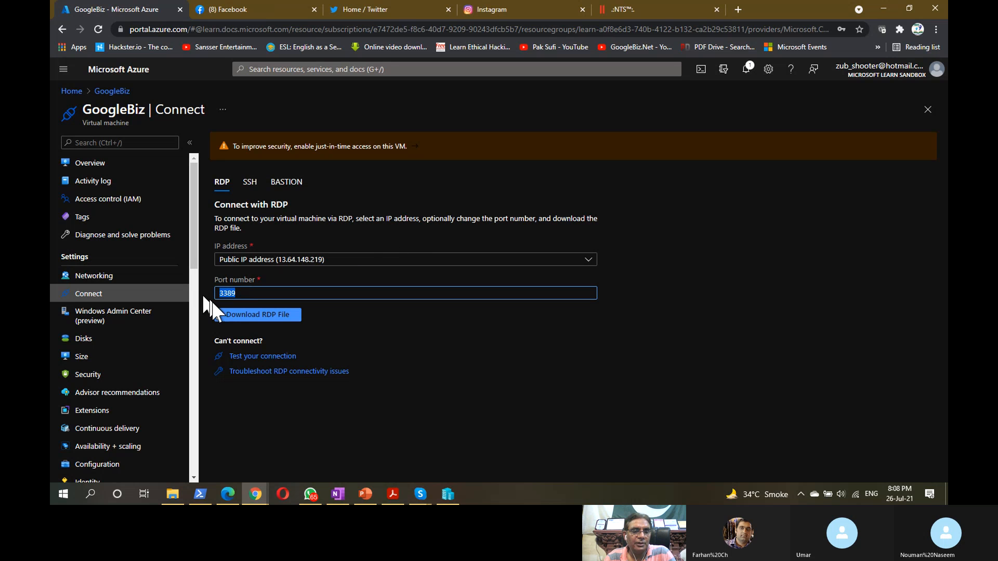
click(260, 314)
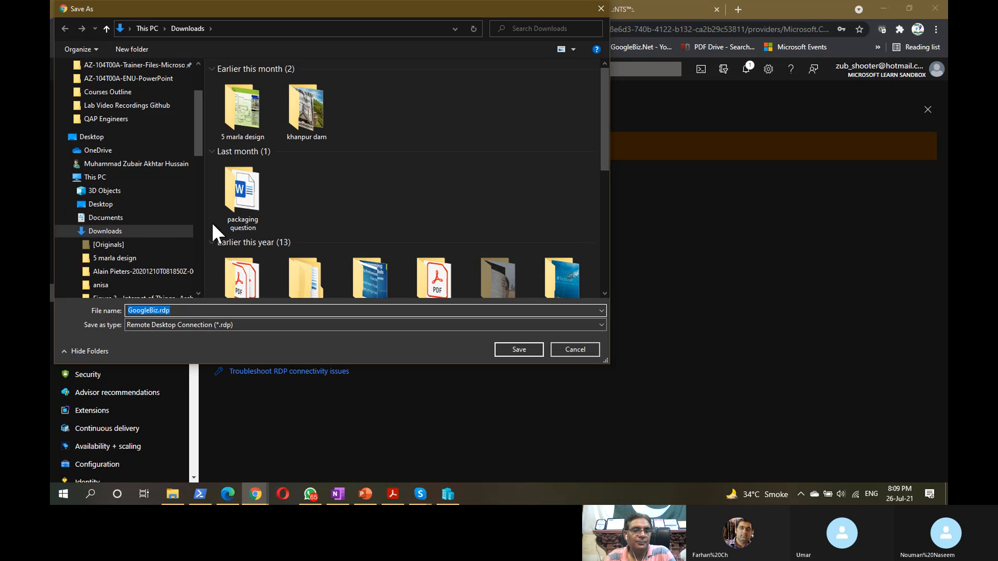
drag(200, 95, 200, 69)
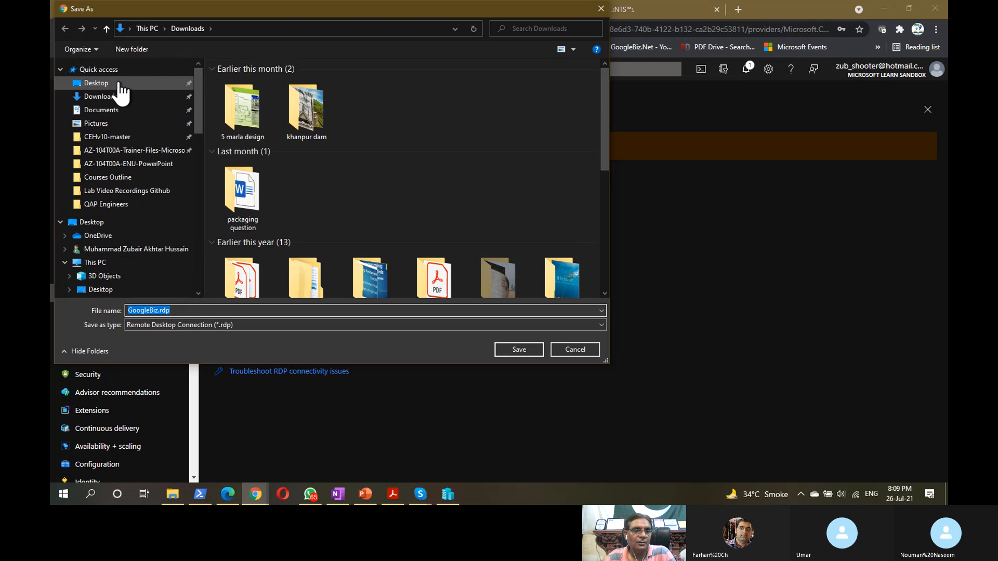
click(98, 83)
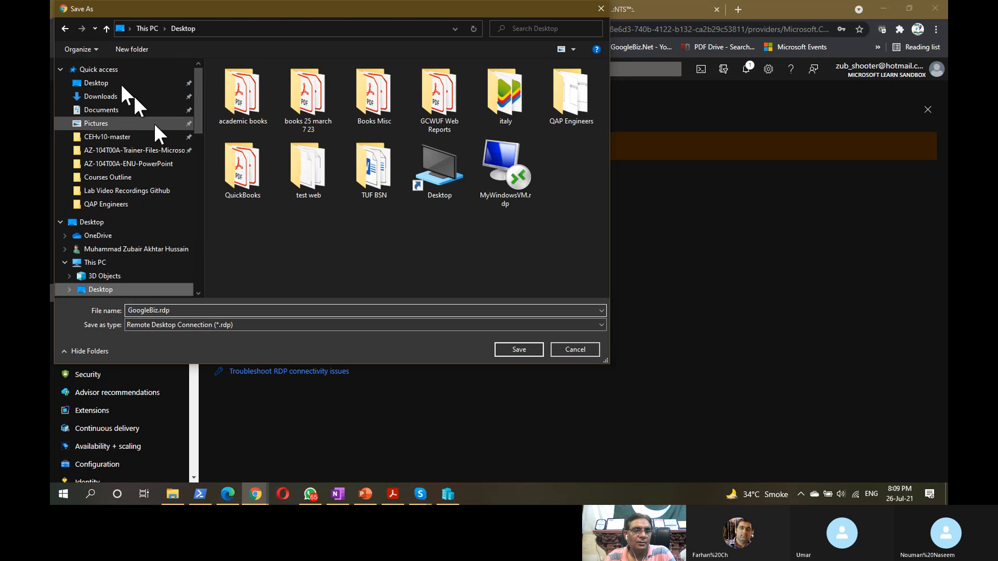
click(519, 349)
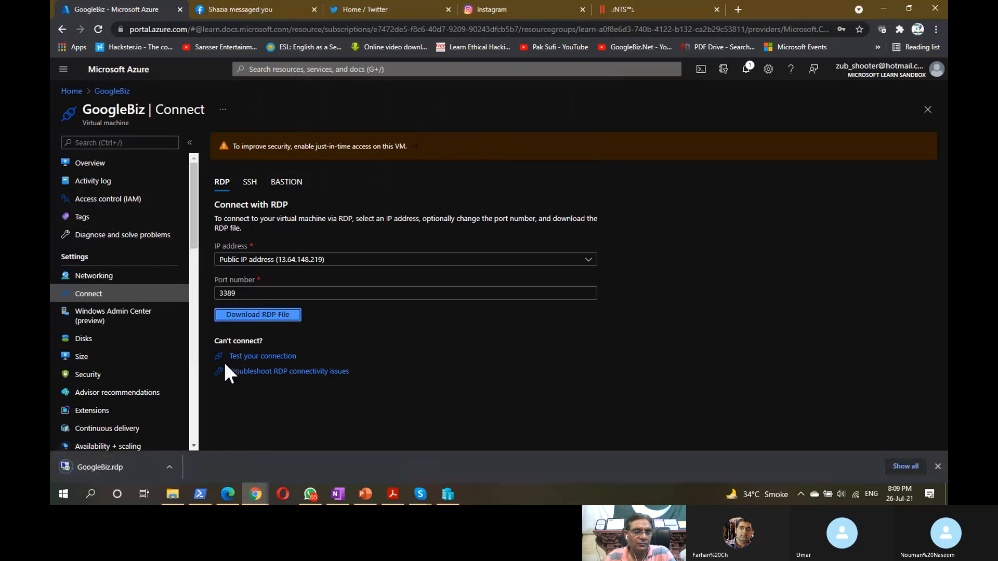
- Launch GoogleBiz.rdp, accept the unknown-publisher warning, and submit the account password for 13.64.148.219
click(77, 467)
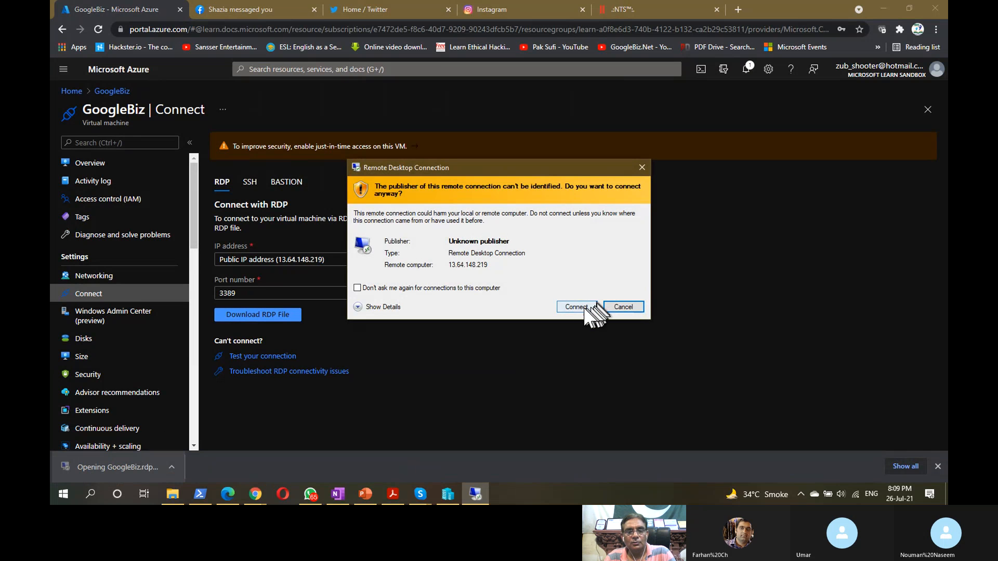
click(575, 306)
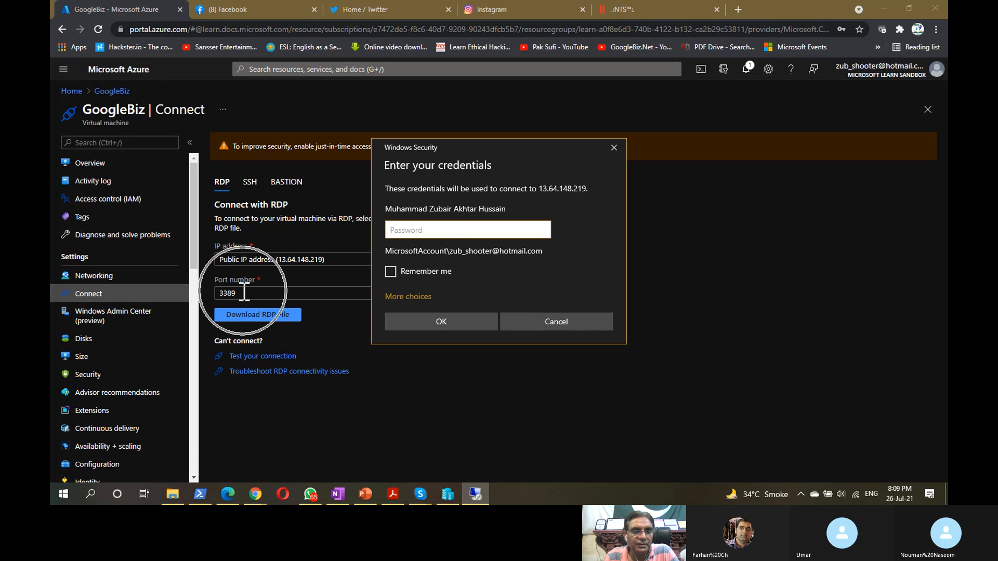
key(ctrl)
key(ctrl)
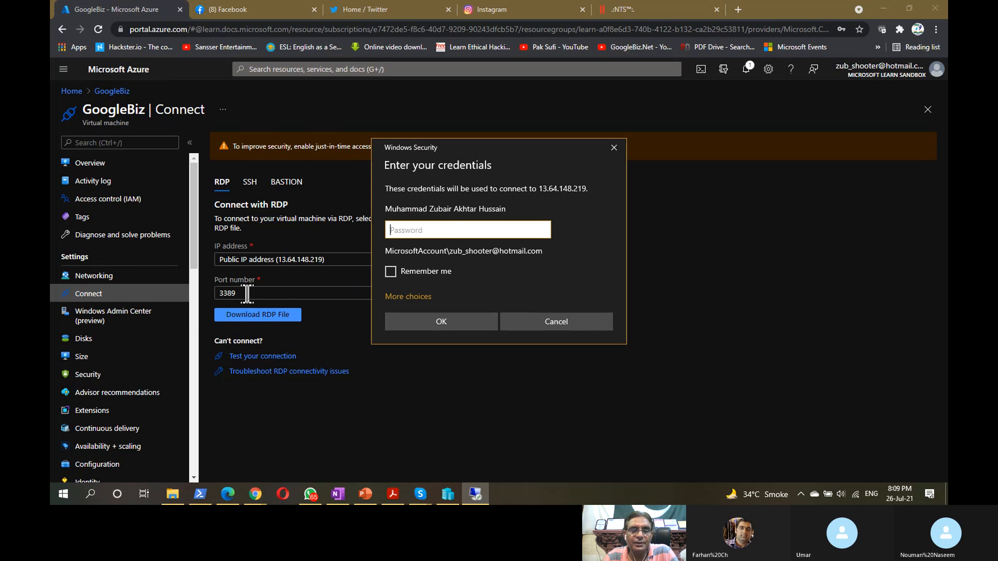
key(ctrl)
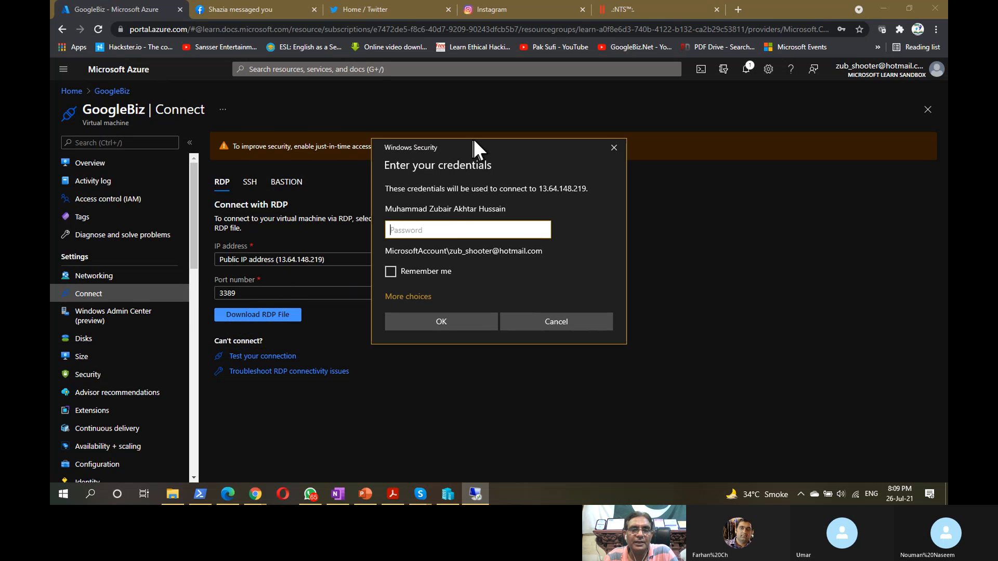
drag(473, 140, 480, 142)
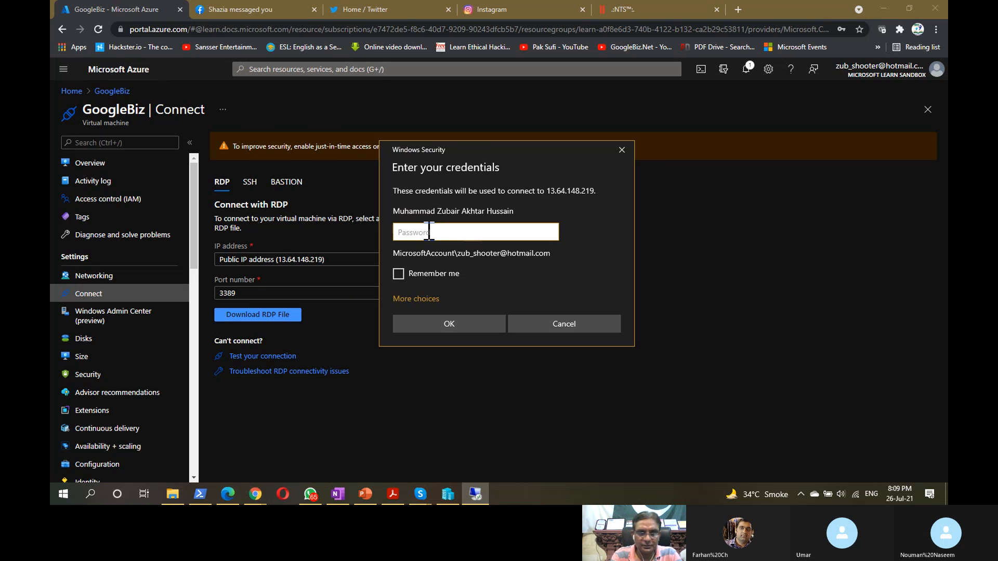
text(*)
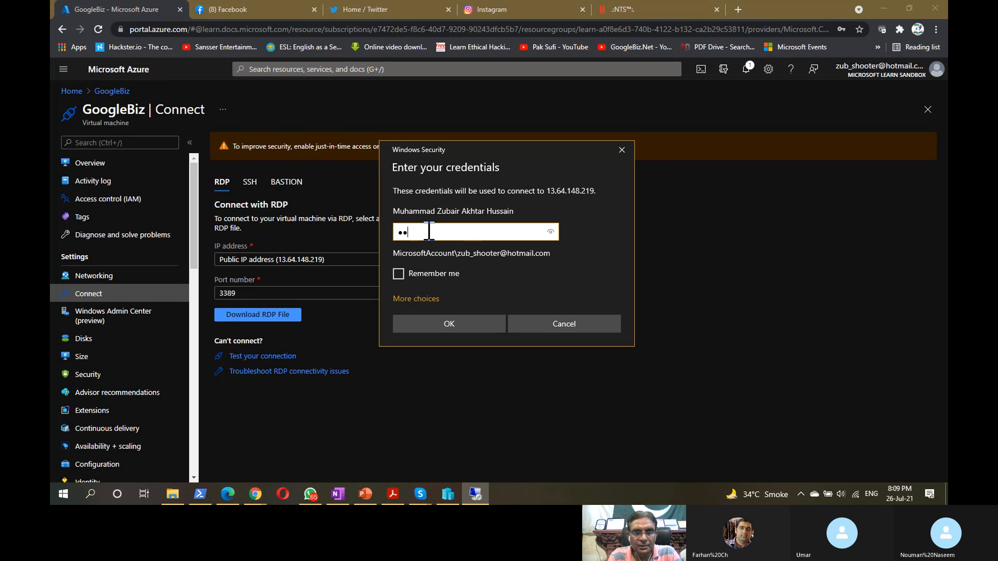
text(*******)
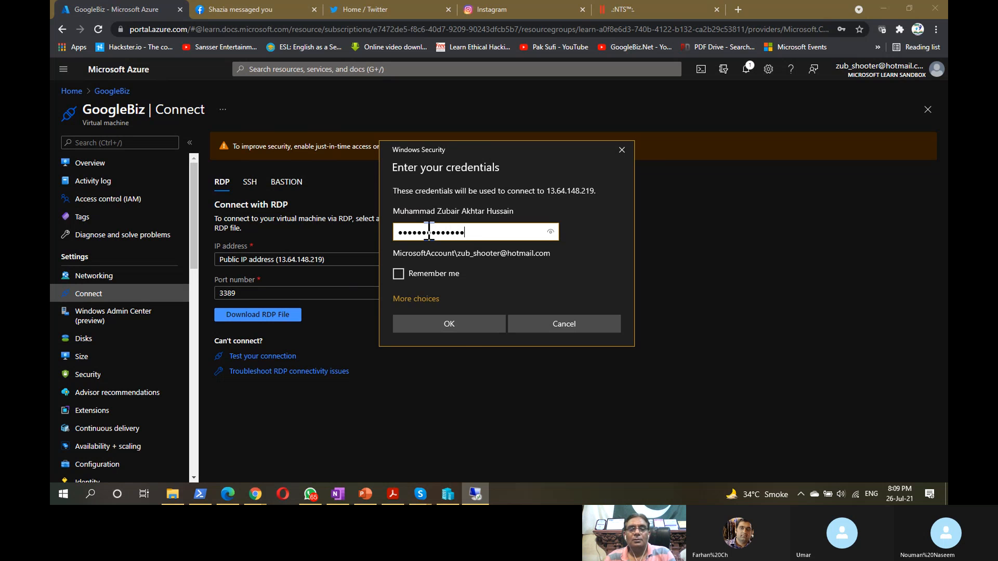
click(453, 321)
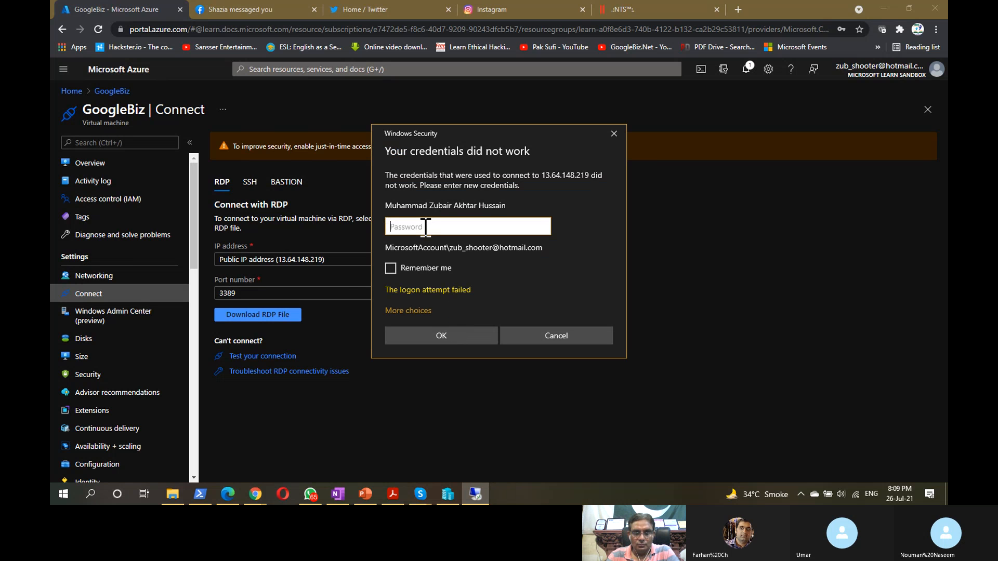
key(Caps_Lock)
key(Caps_Lock)
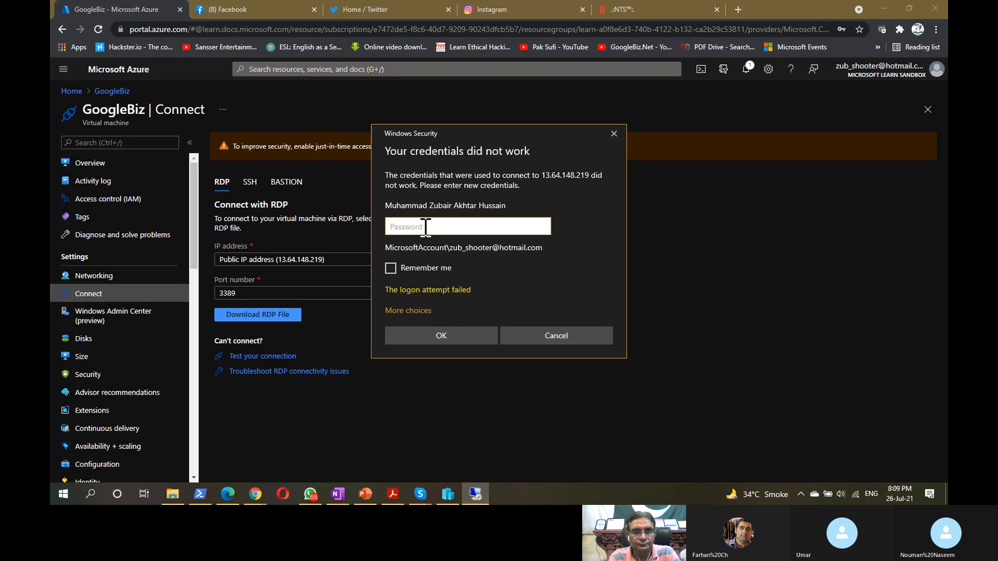
text(●●●●●)
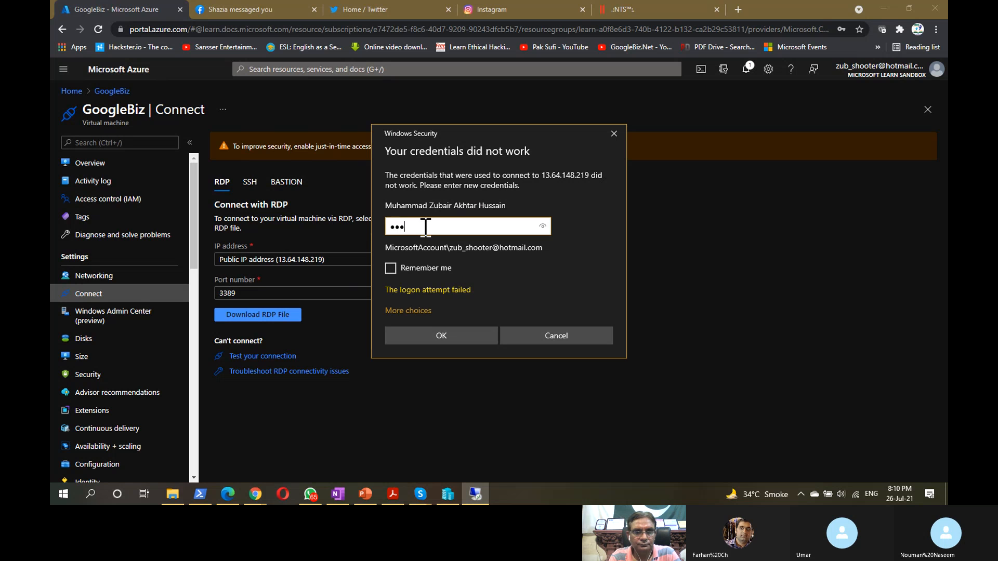
text(●●●)
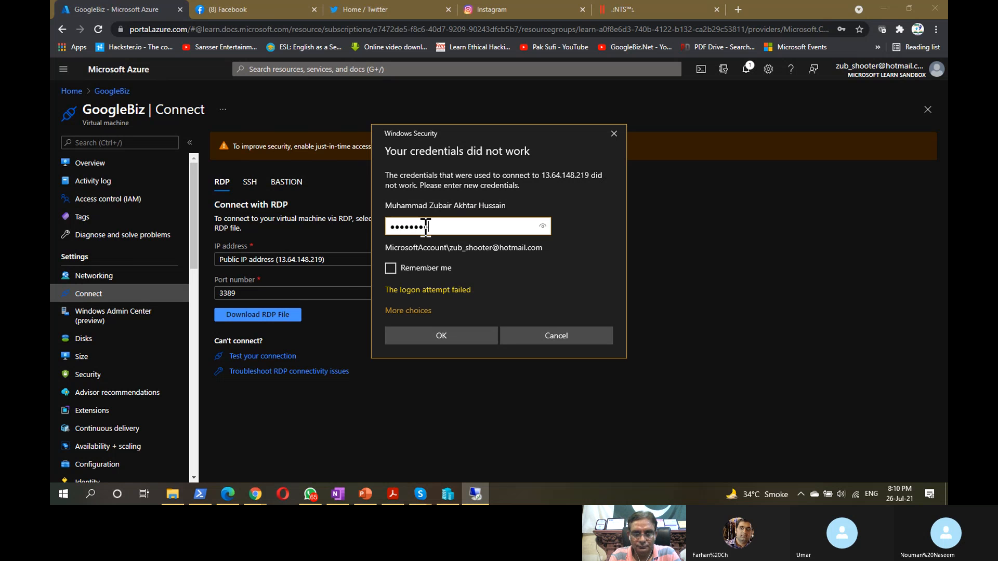
text(●)
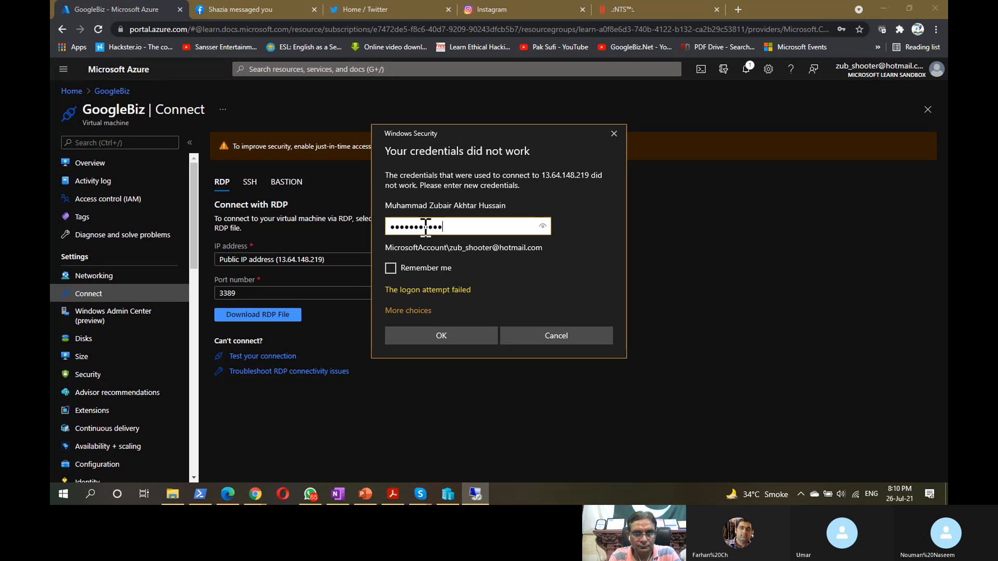
text(●)
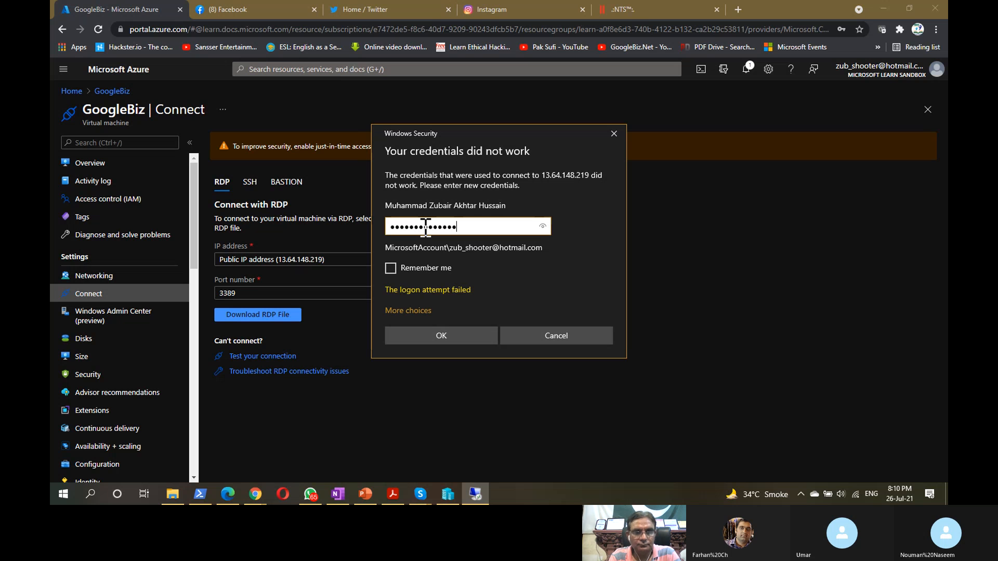
click(437, 334)
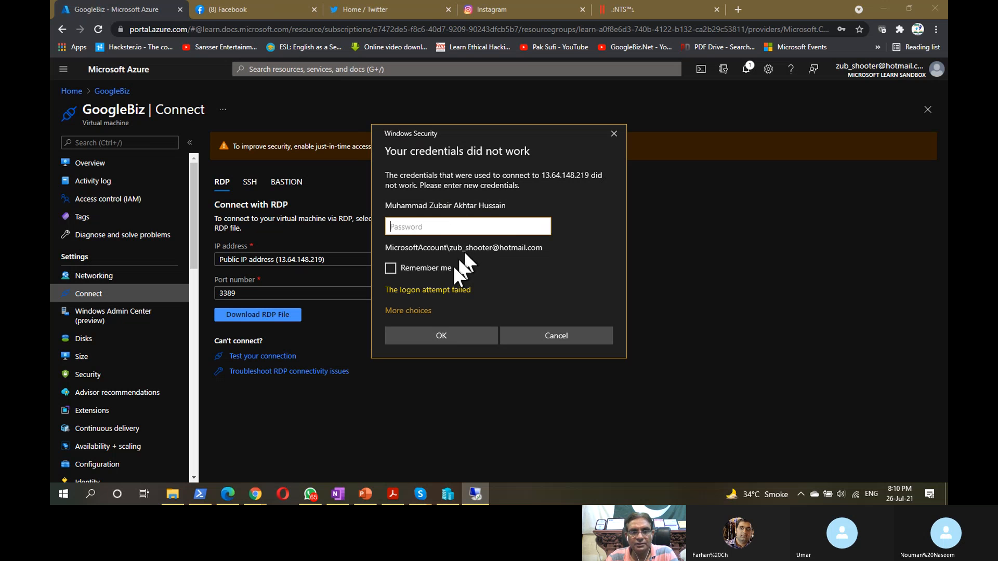
- Try signing in with a different account by entering the VM user name and password
click(416, 311)
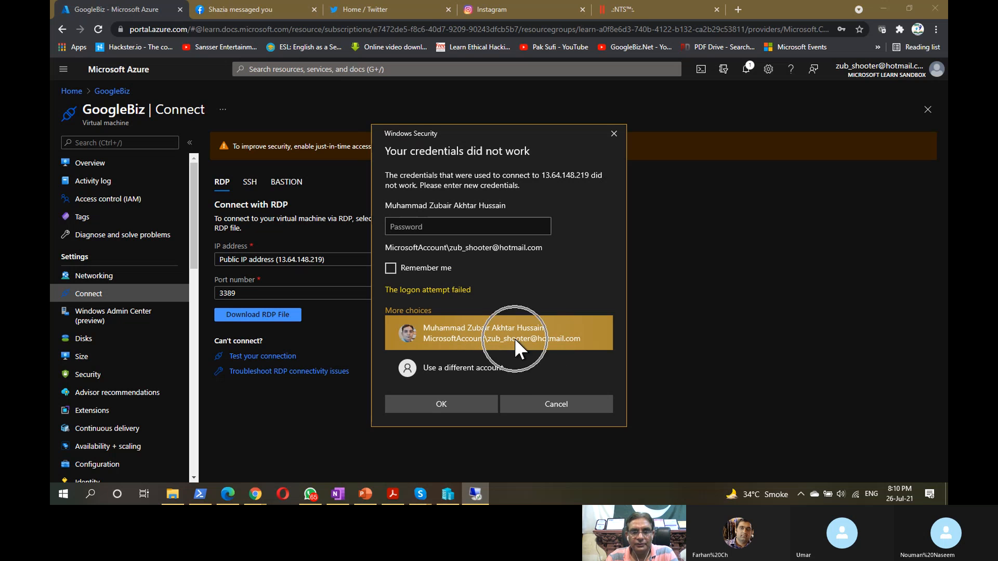
click(468, 369)
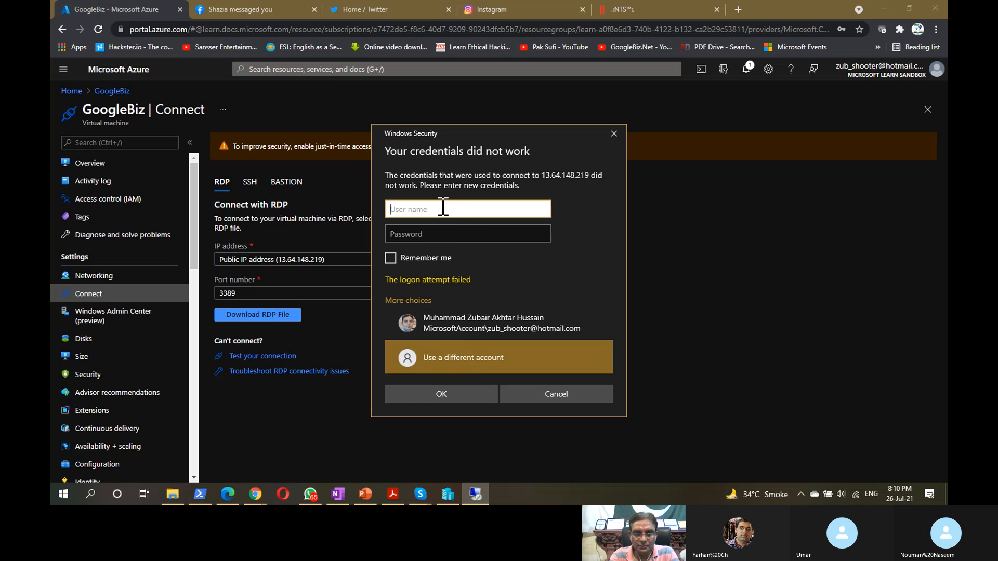
text(Zubair)
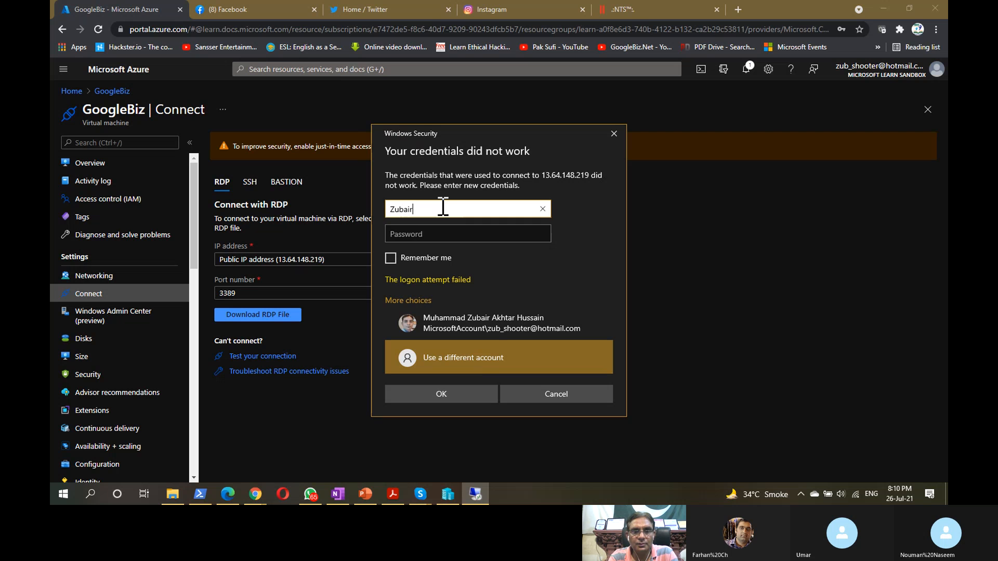
key(Tab)
text(••)
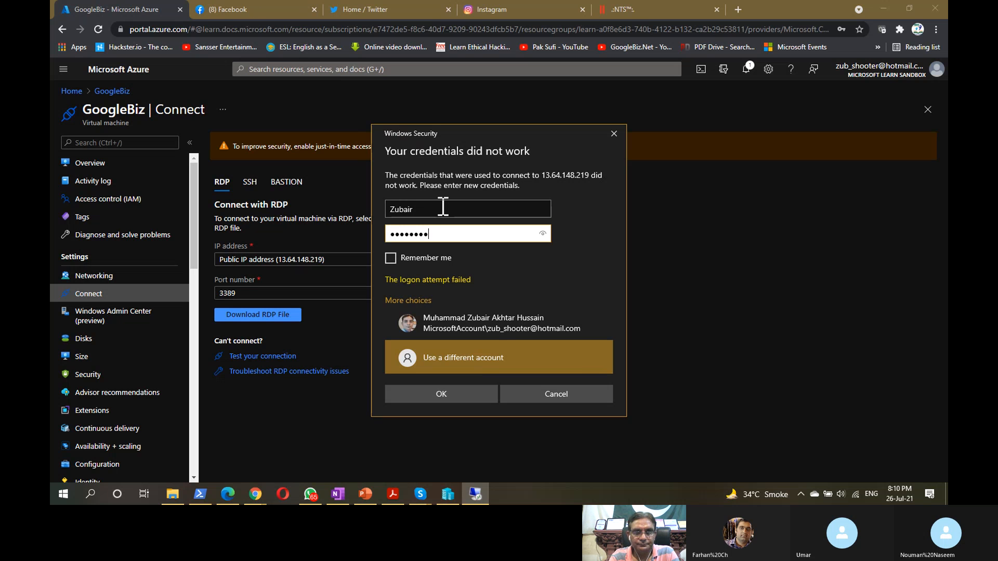
text(•)
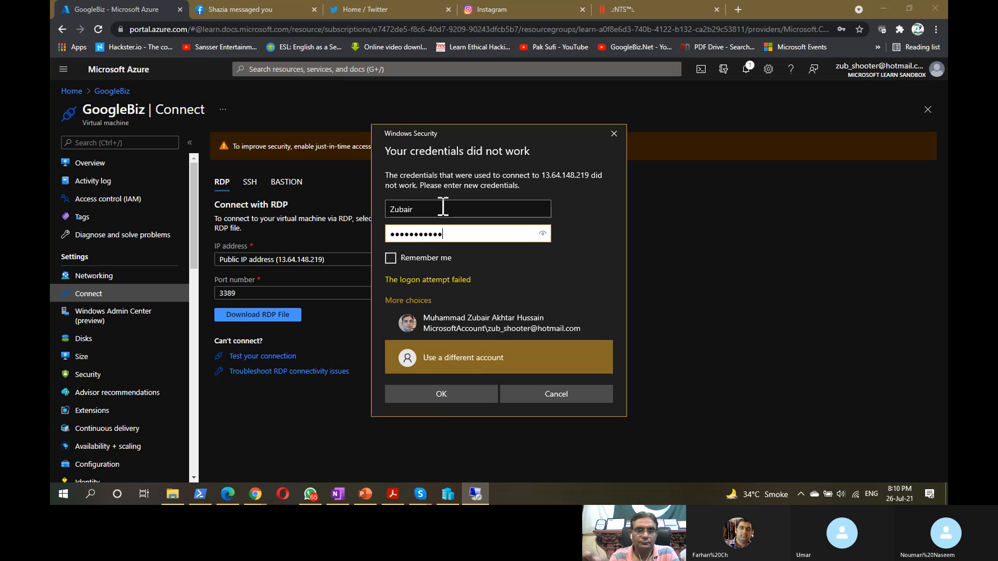
click(443, 394)
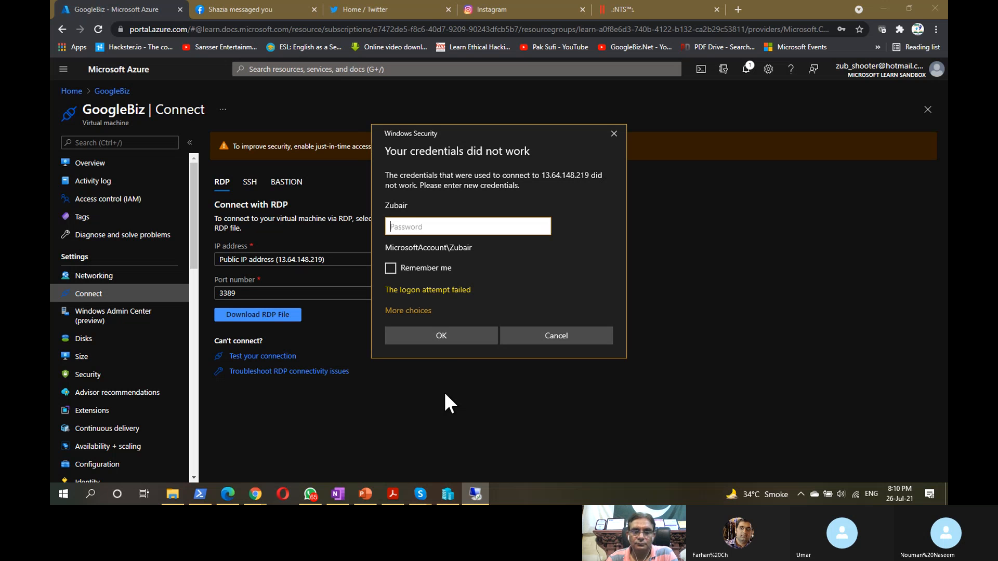
- Retry with a different account, entering the VM user name and retyping a longer password
click(419, 311)
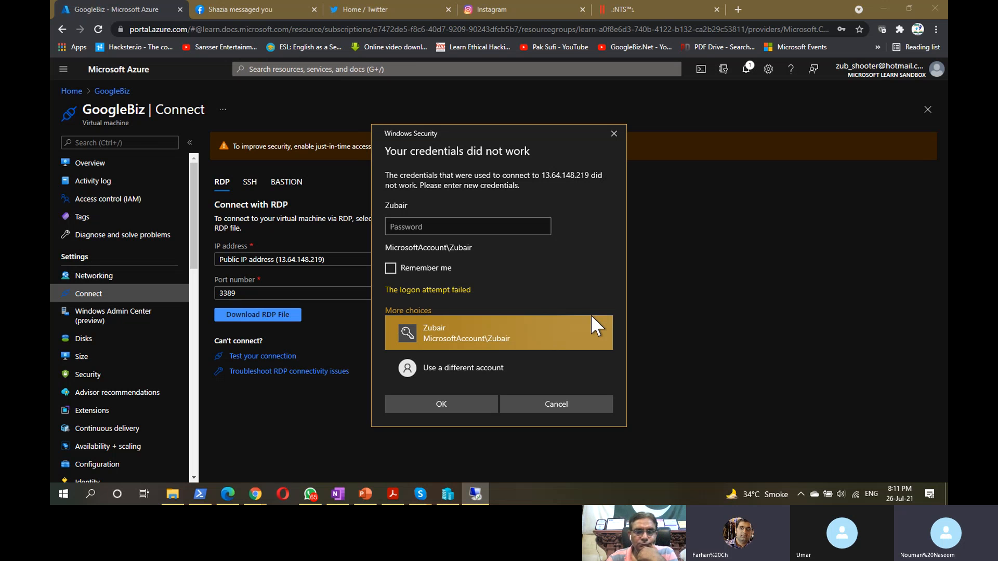
click(430, 226)
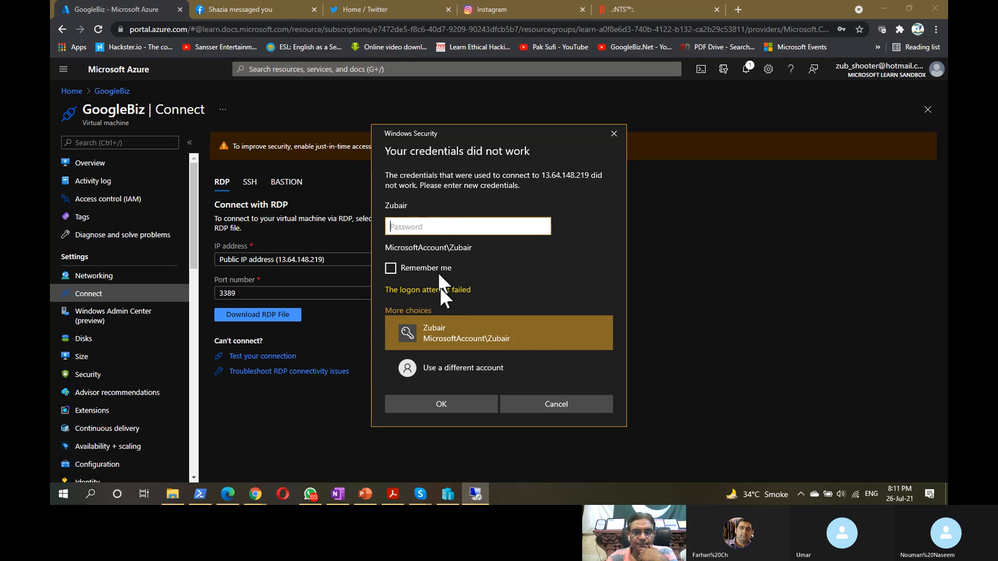
click(432, 373)
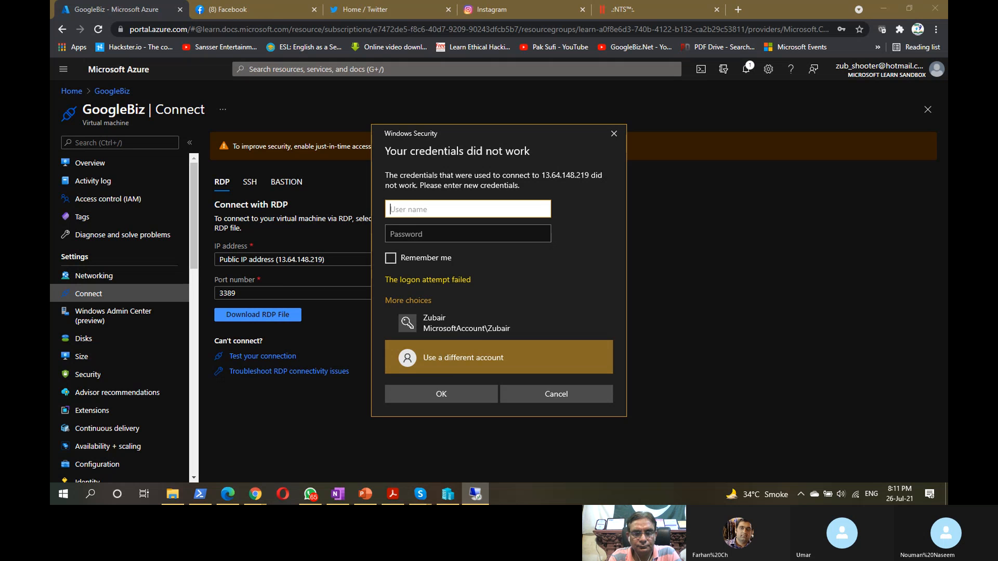
text(zub)
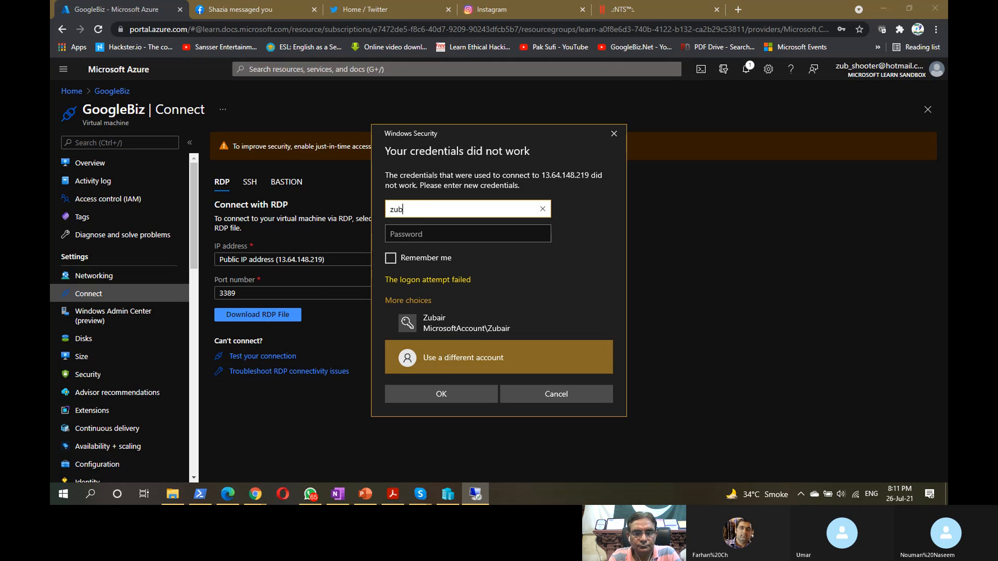
text(ir)
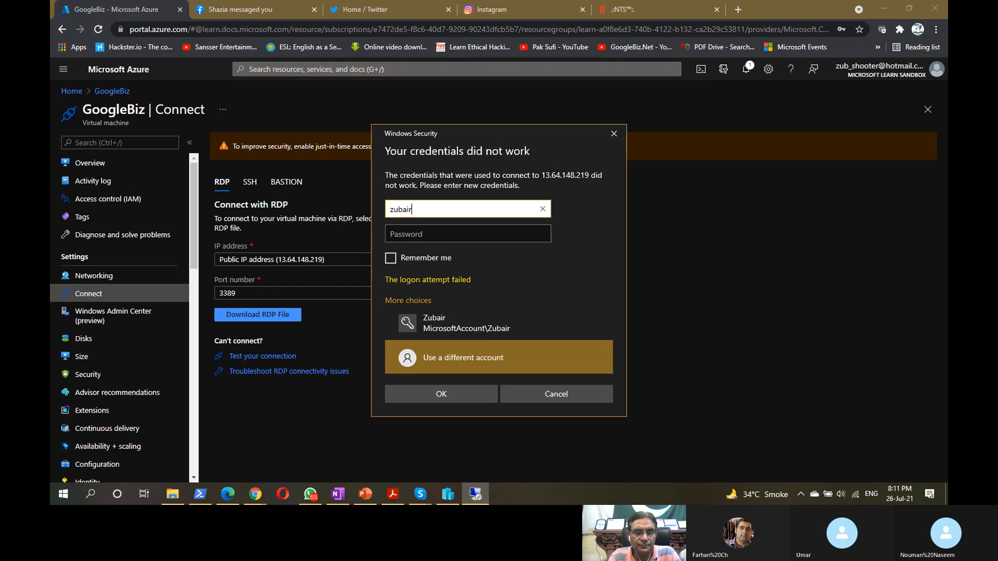
key(Tab)
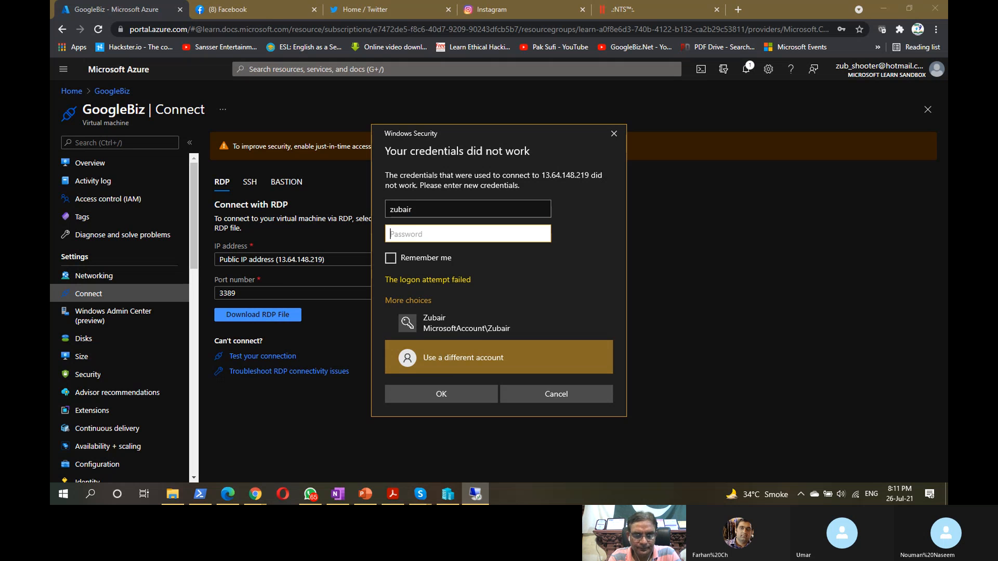
text(••)
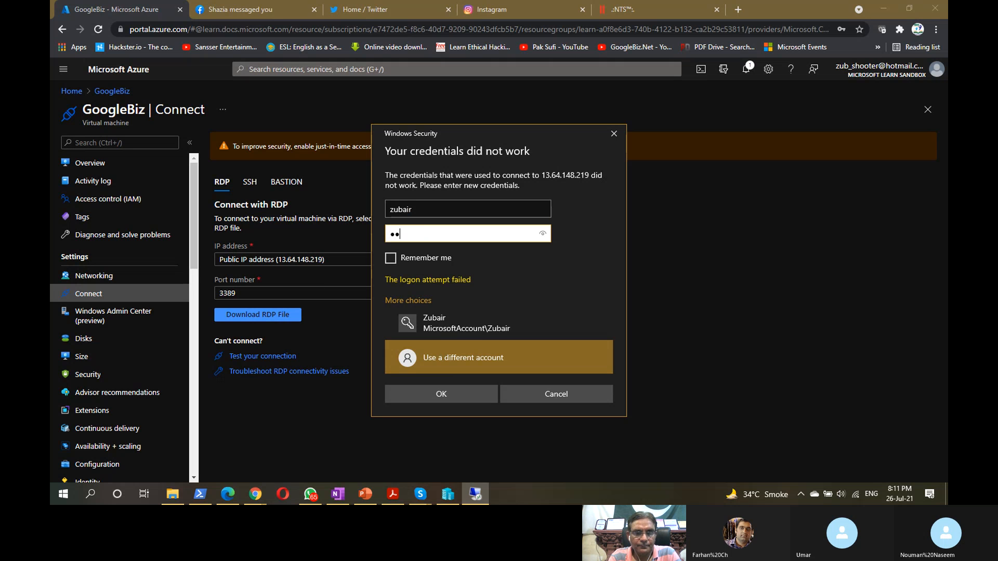
text(•)
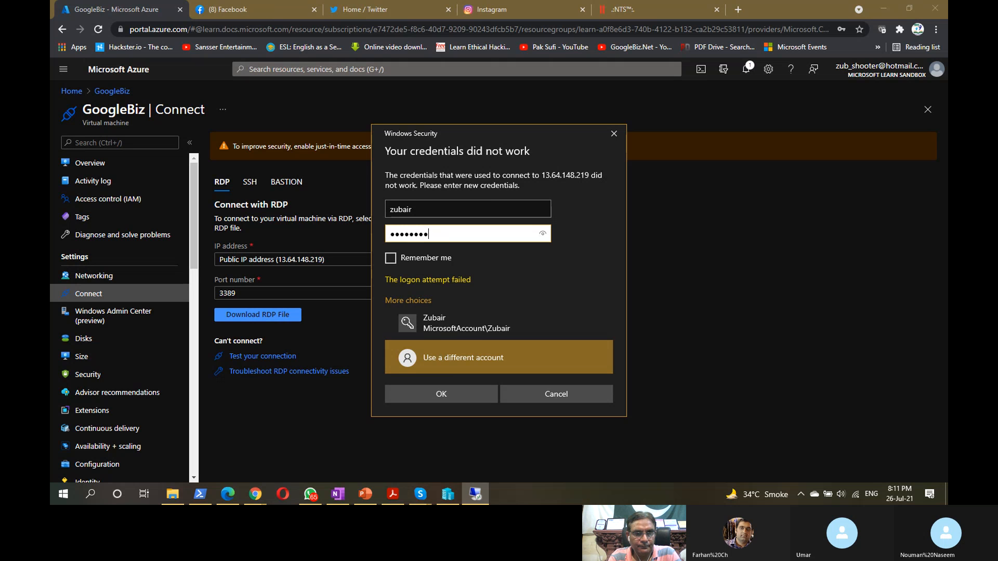
key(ctrl+a)
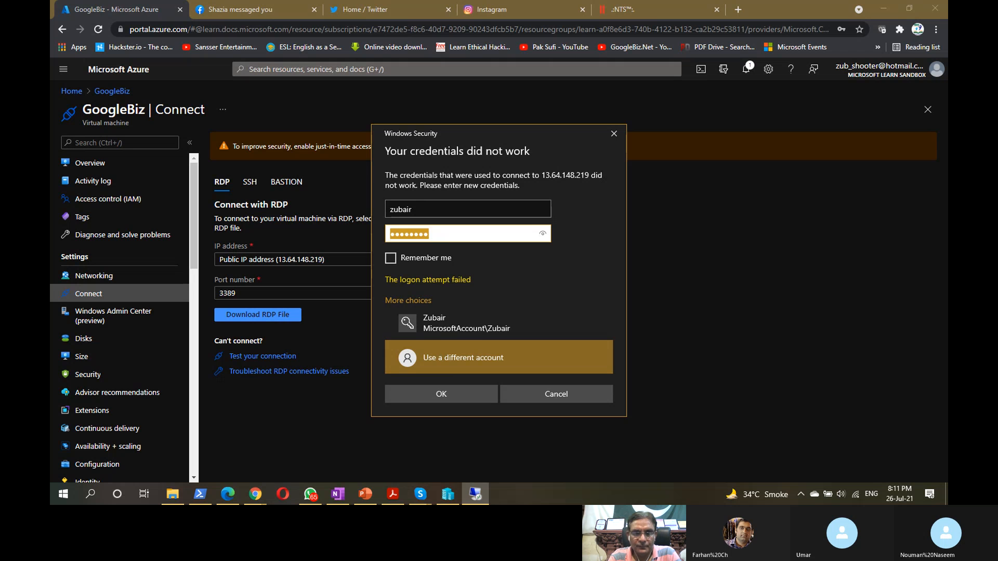
text(P•••)
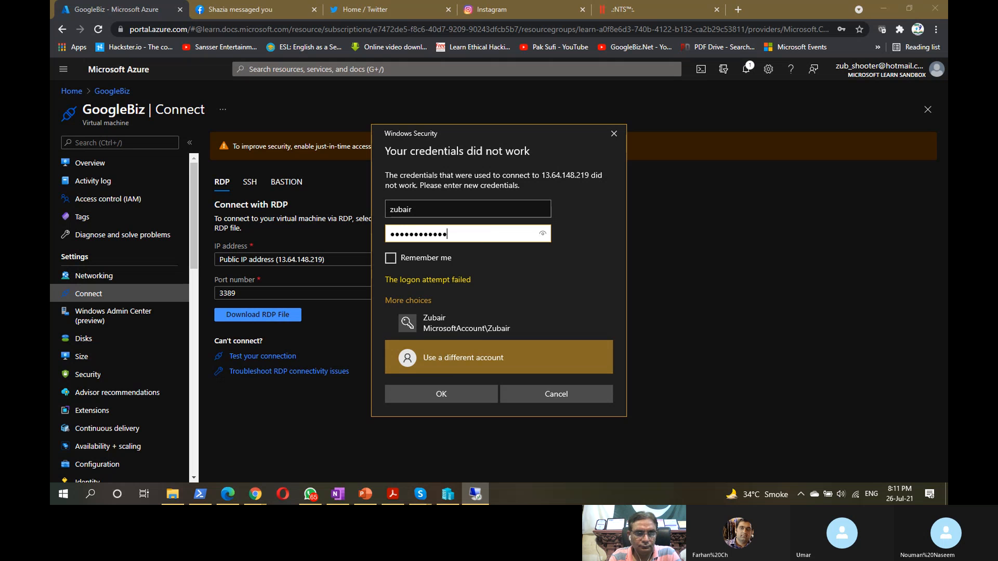
text(••)
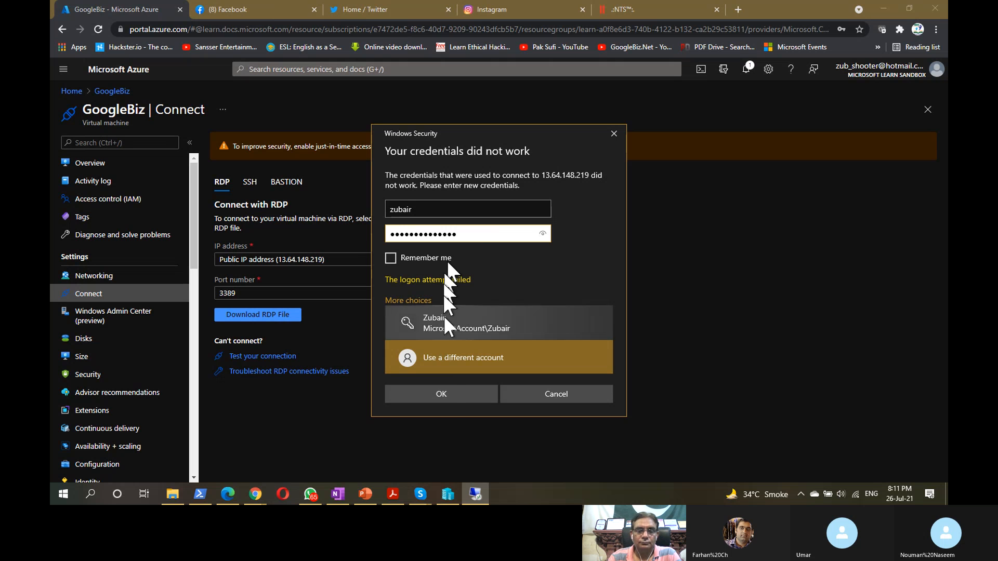
- Submit the new credentials and accept the certificate warning to open the remote session
click(444, 394)
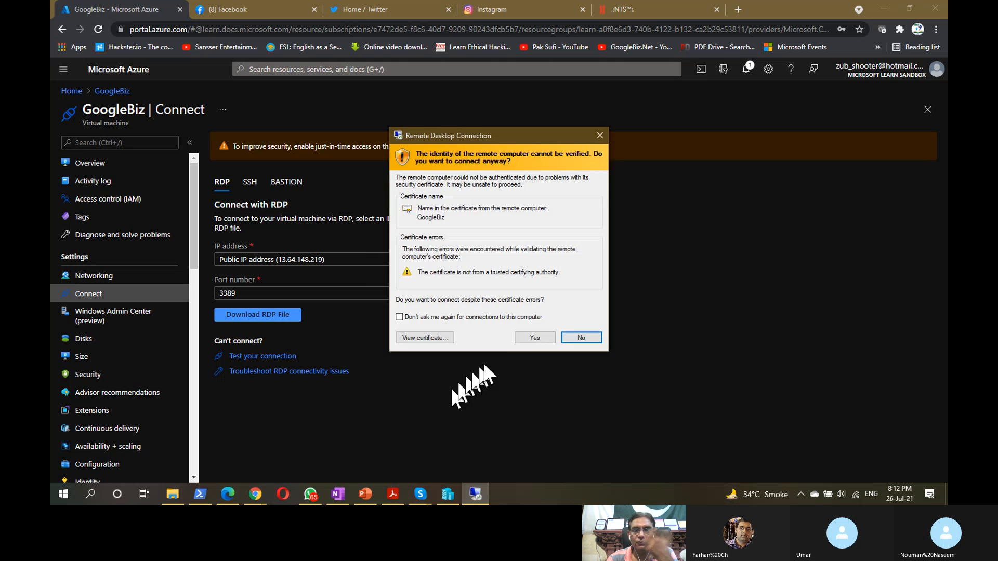
click(527, 337)
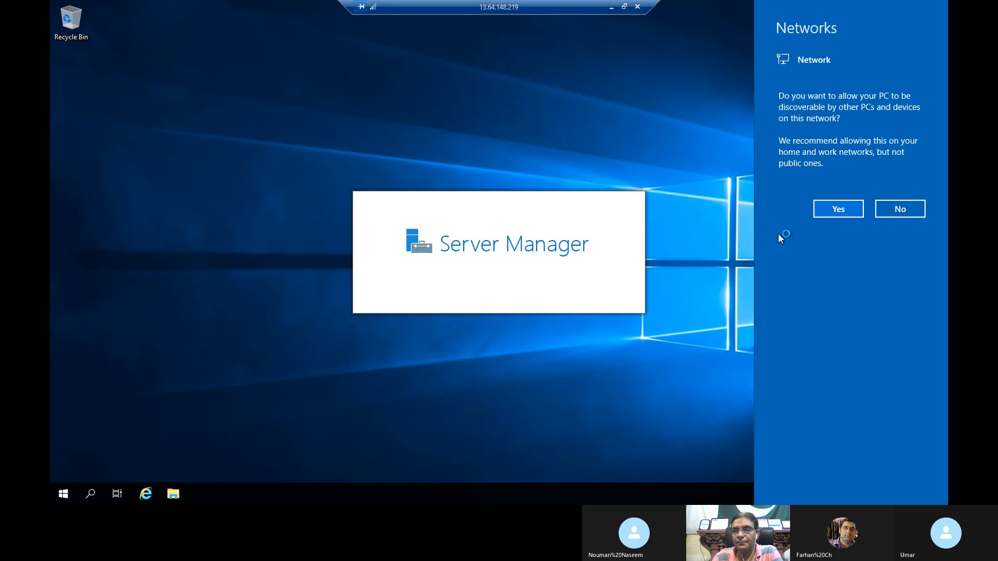
- Allow network discovery, dismiss the Windows Admin Center popup, and start Add roles and features
click(850, 212)
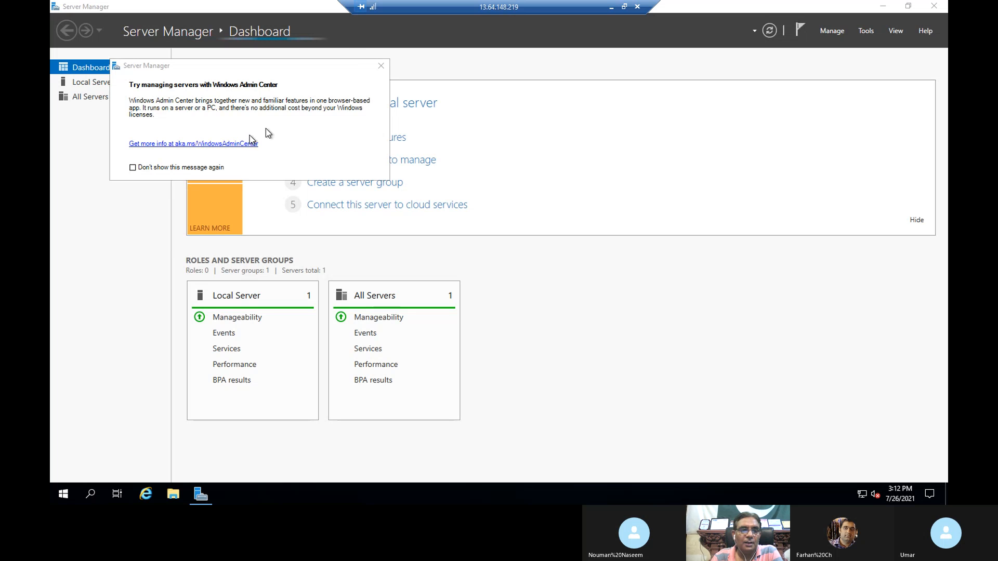
click(381, 67)
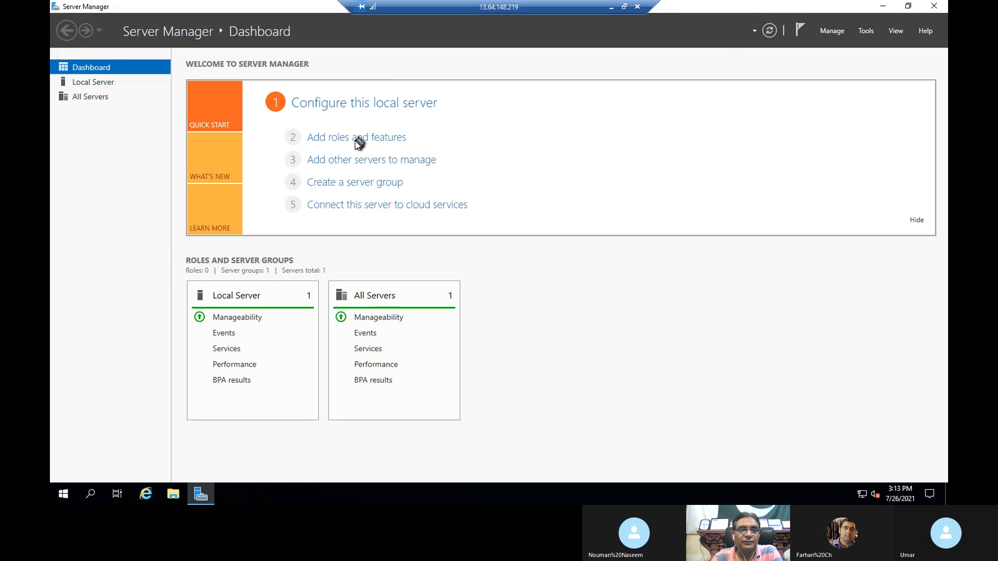
click(385, 143)
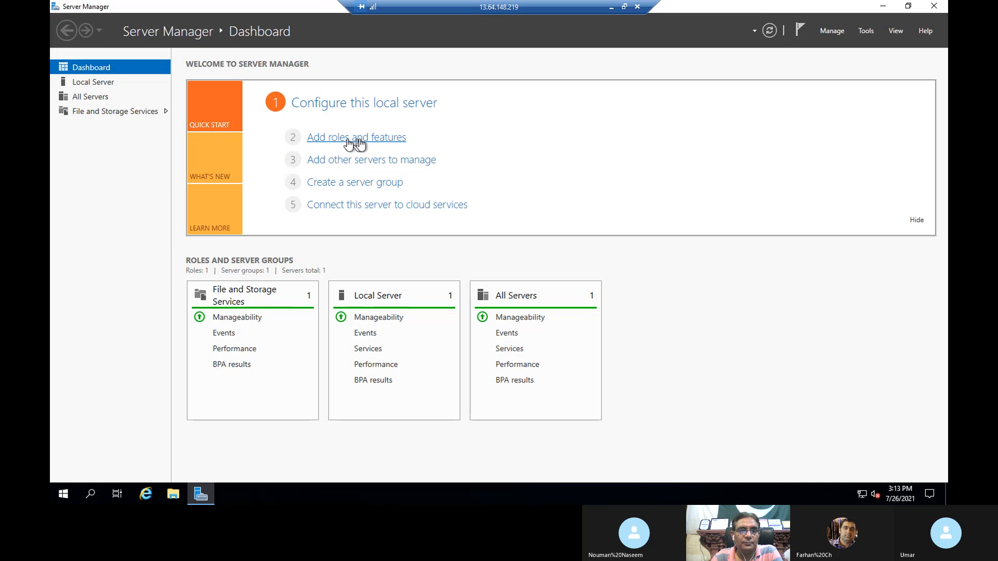
click(362, 144)
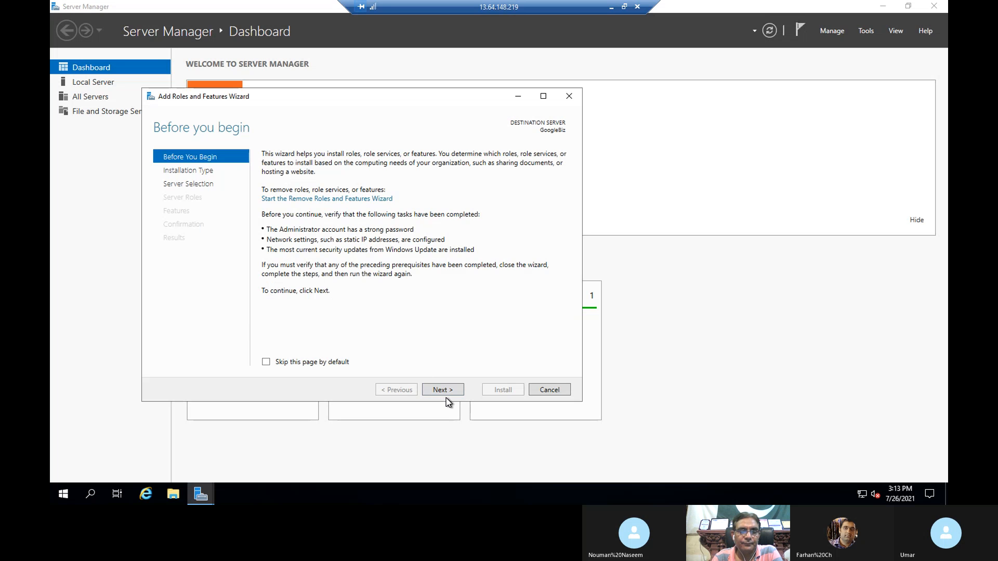
- Advance the wizard with role-based installation and GoogleBiz as the destination server
click(446, 394)
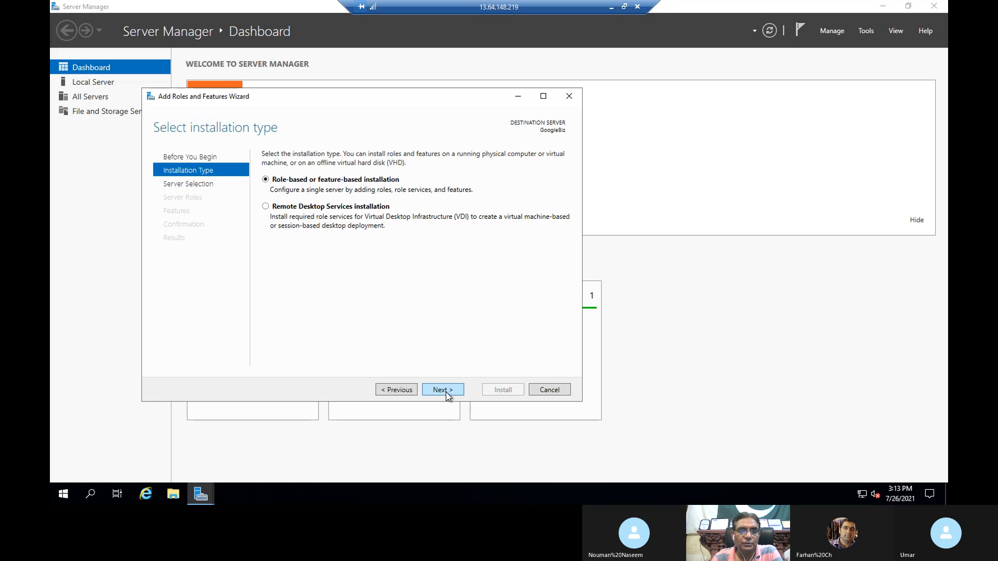
click(445, 394)
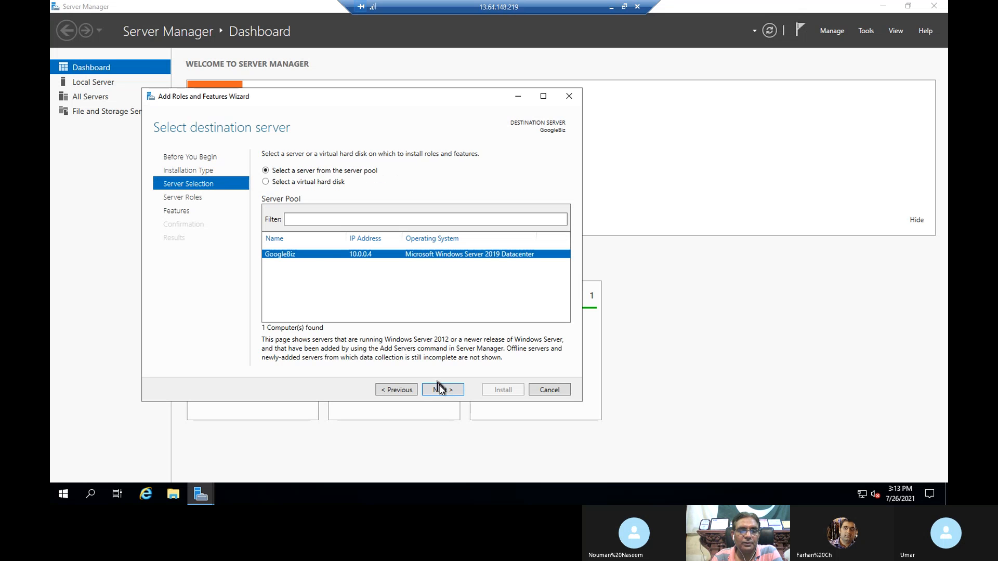
click(443, 394)
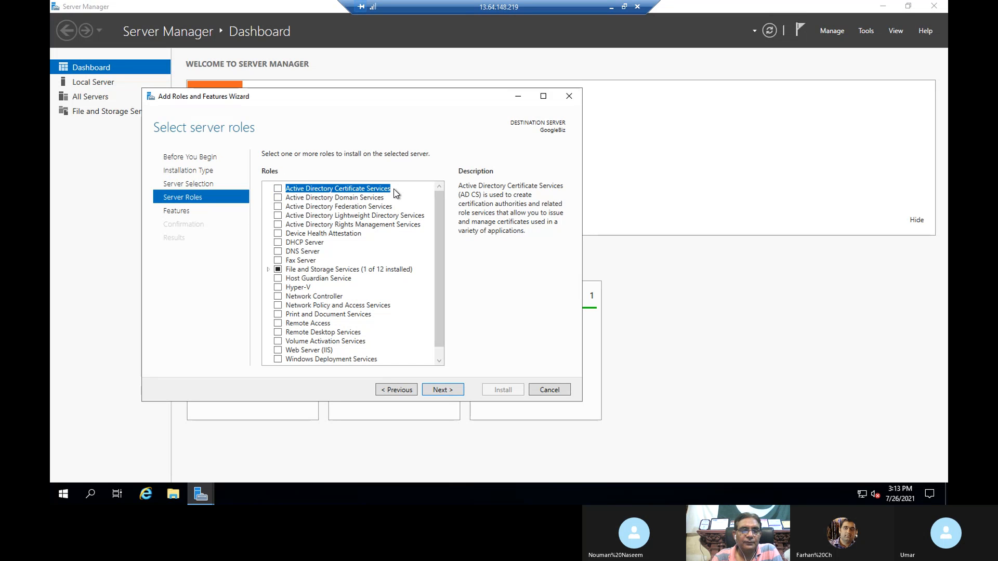
- Read the role descriptions, including AD DS, DHCP, DNS and Web Server (IIS), without selecting any
click(378, 198)
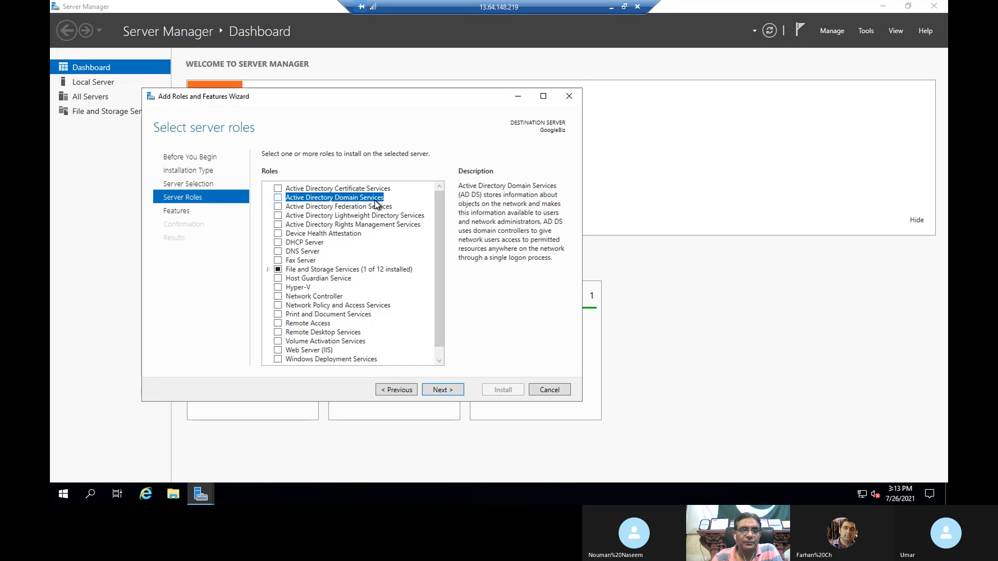
click(355, 225)
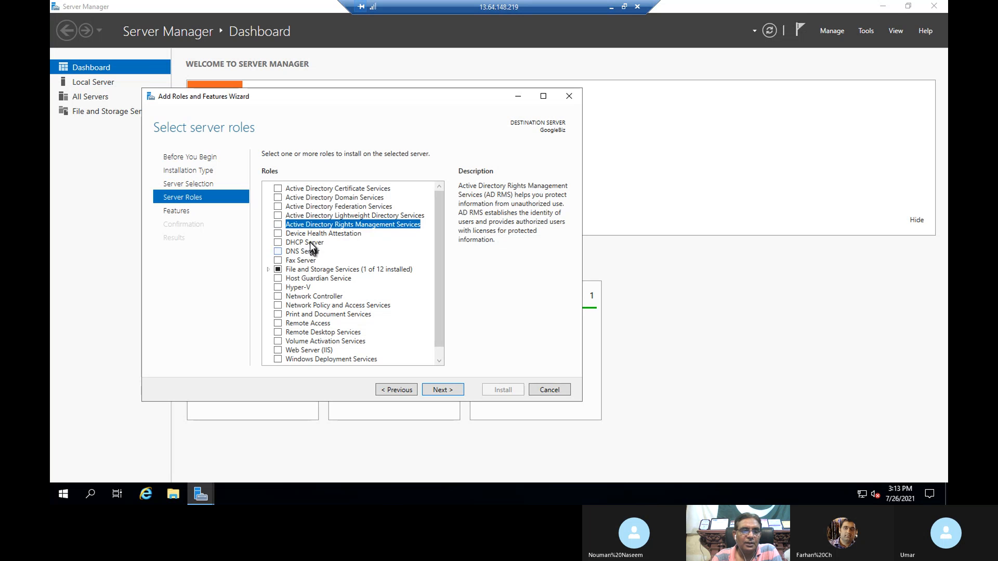
click(310, 243)
click(313, 252)
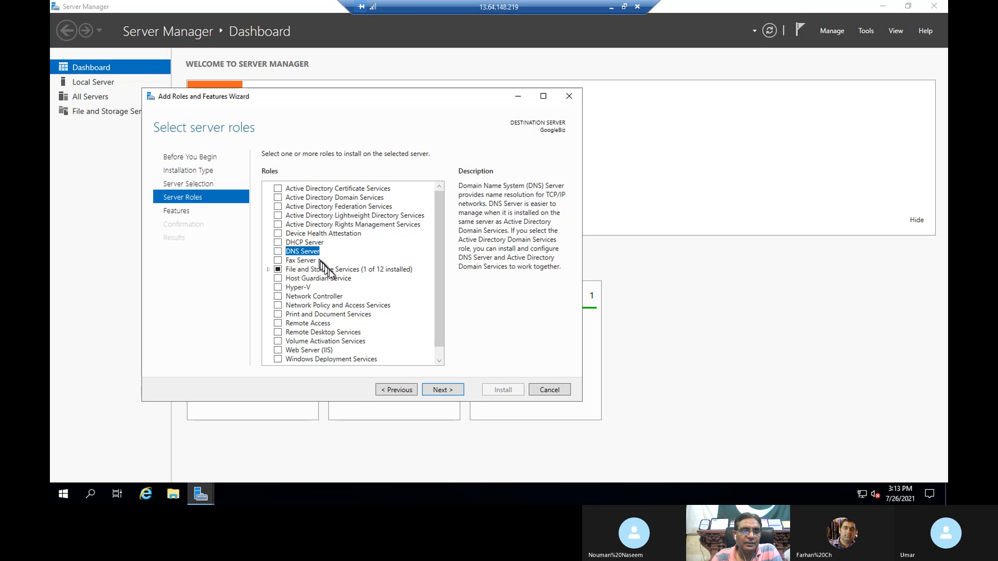
double_click(333, 270)
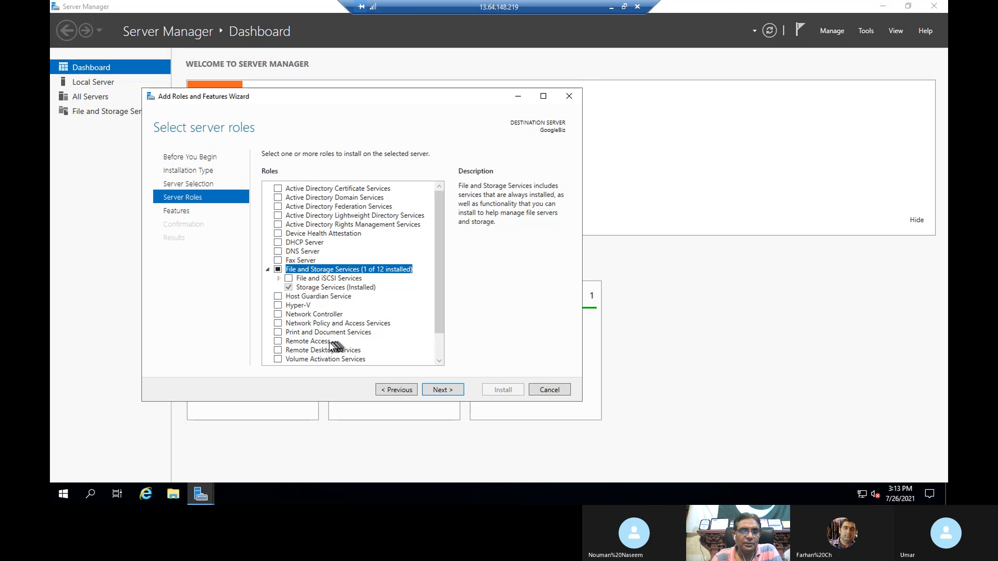
click(354, 333)
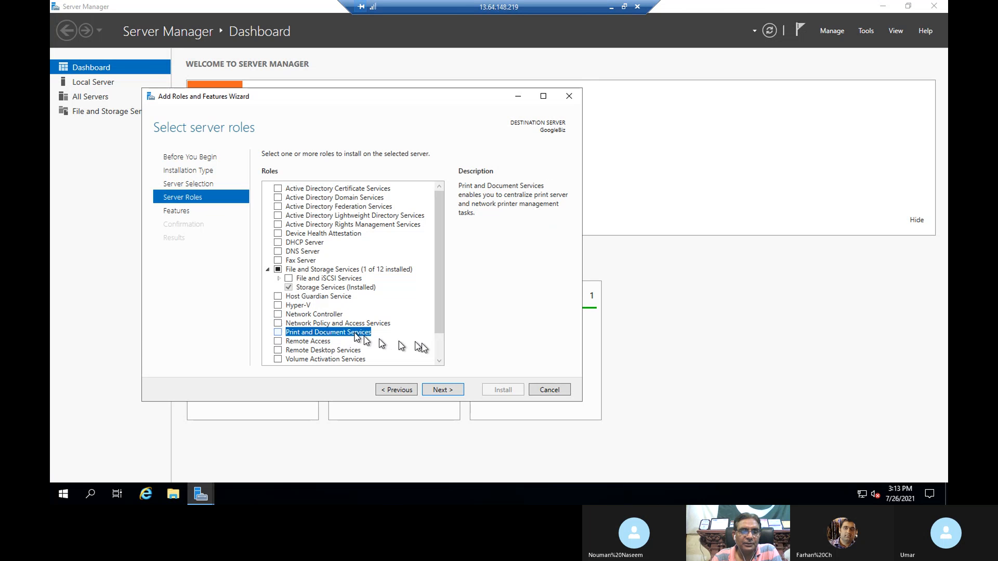
scroll(438, 348, down, 1)
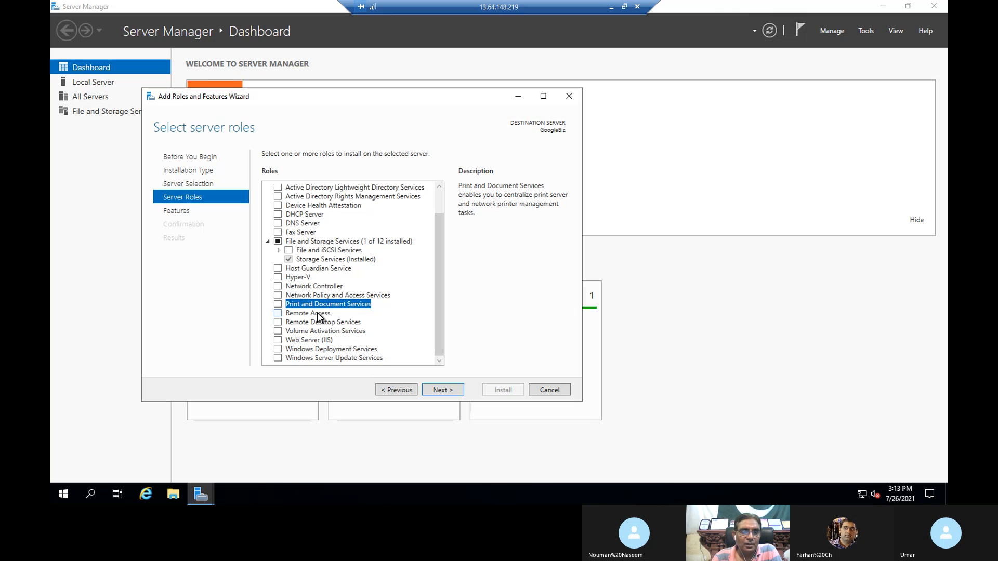
click(323, 340)
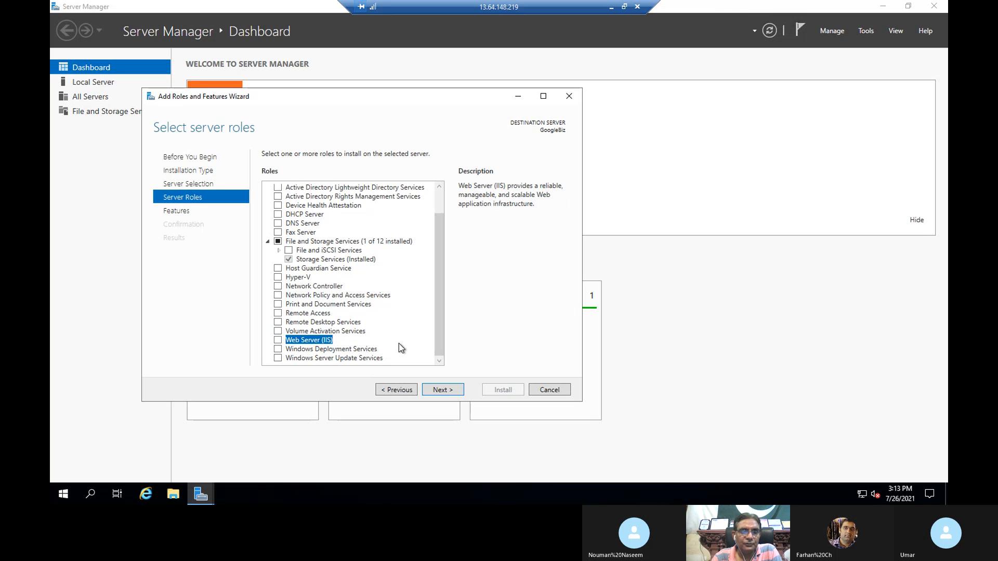
click(351, 350)
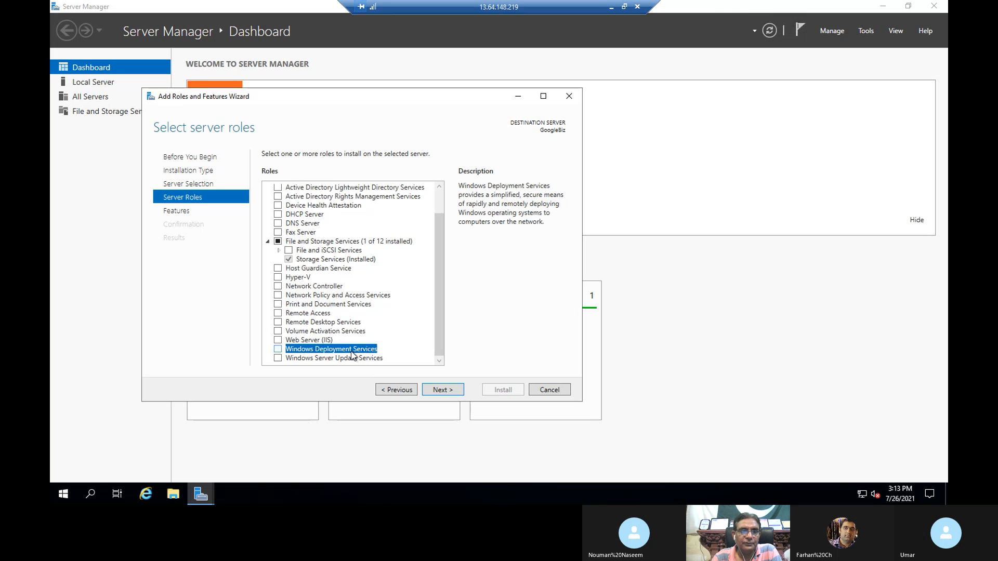
click(447, 390)
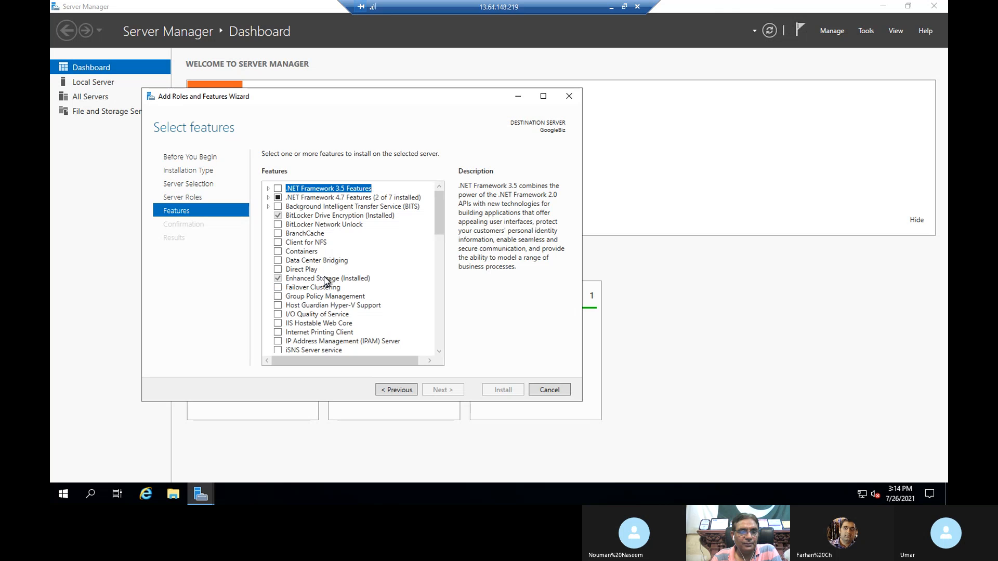
- Read the Failover Clustering and Network Load Balancing feature descriptions
click(330, 290)
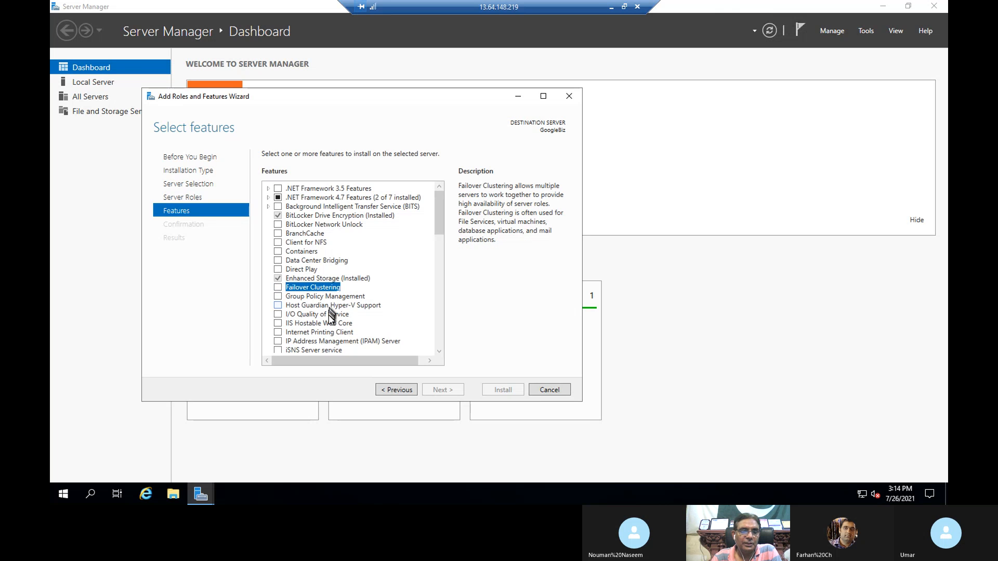
drag(439, 224, 440, 252)
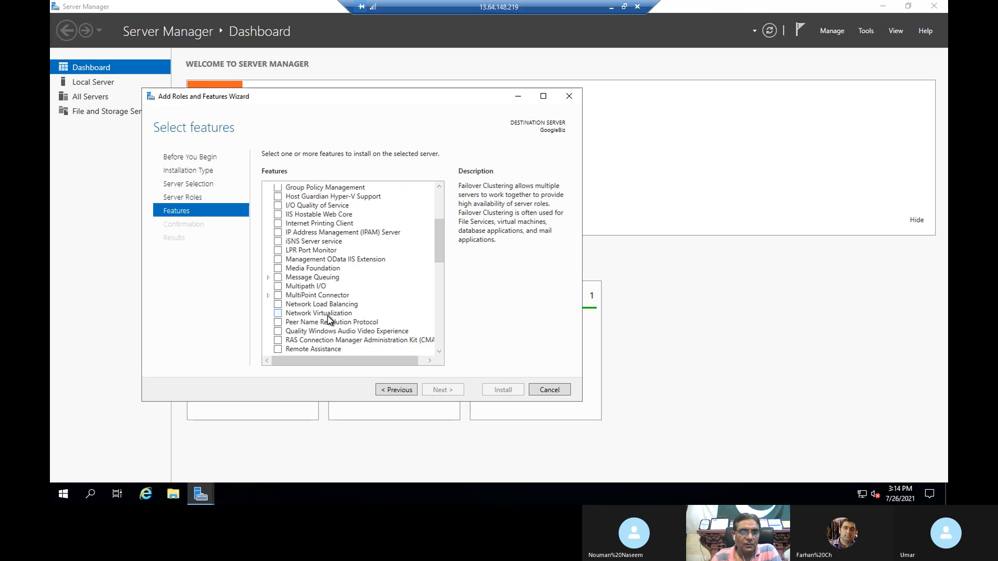
click(340, 305)
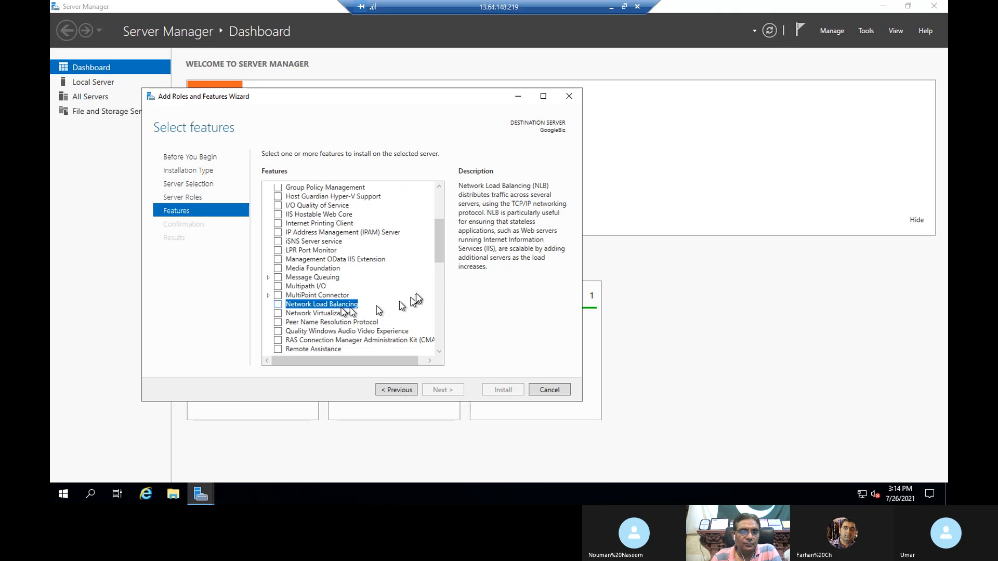
drag(441, 252, 441, 280)
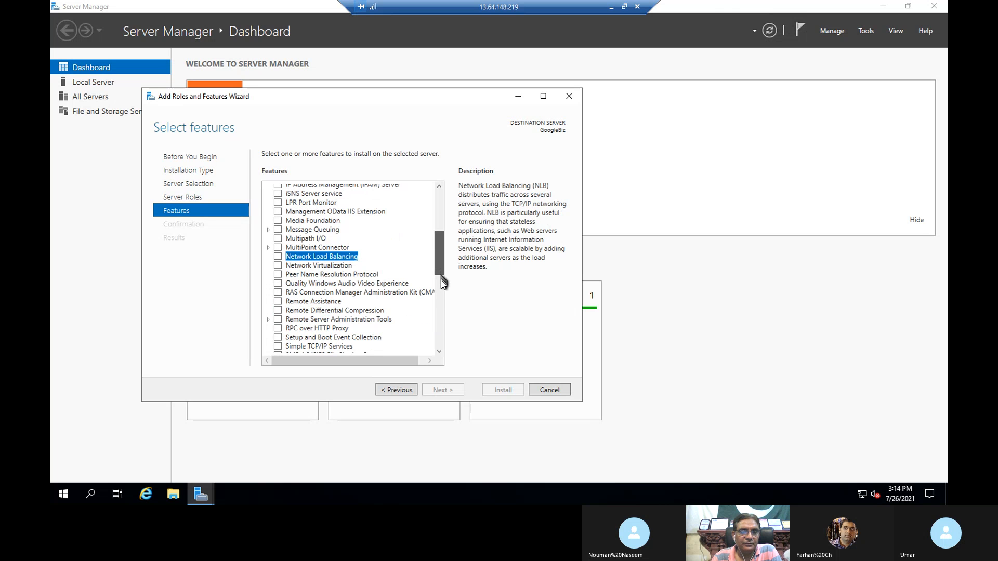
click(437, 278)
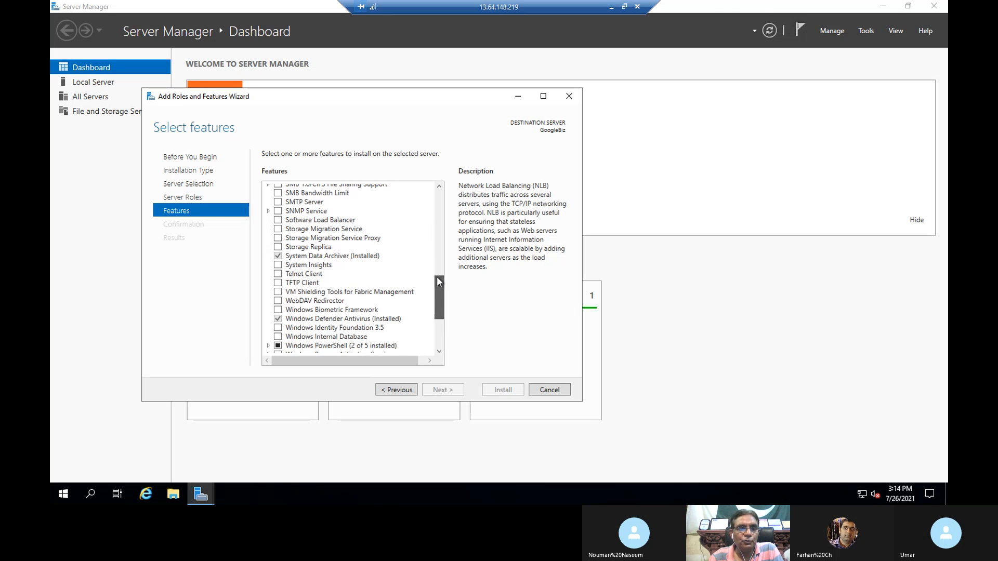
scroll(353, 219, down, 1)
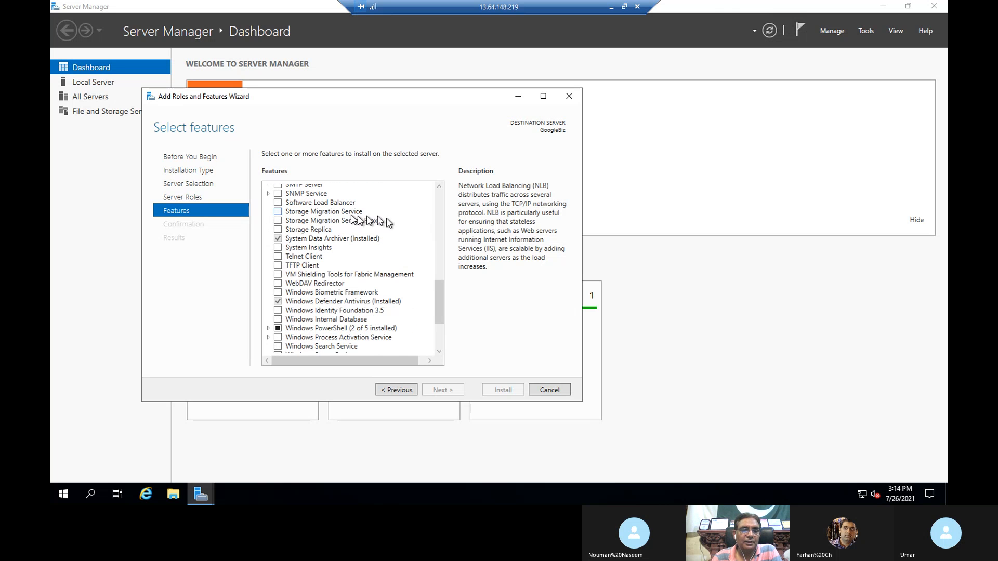
scroll(441, 299, up, 1)
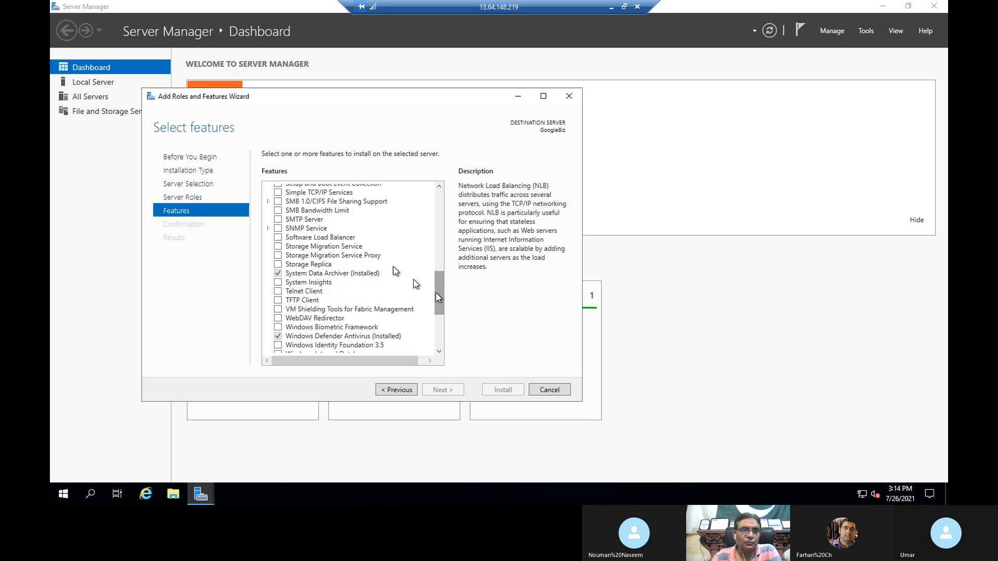
- Read the SMTP Server, Telnet Client and Windows Server Backup descriptions, then cancel the wizard
click(317, 220)
click(318, 293)
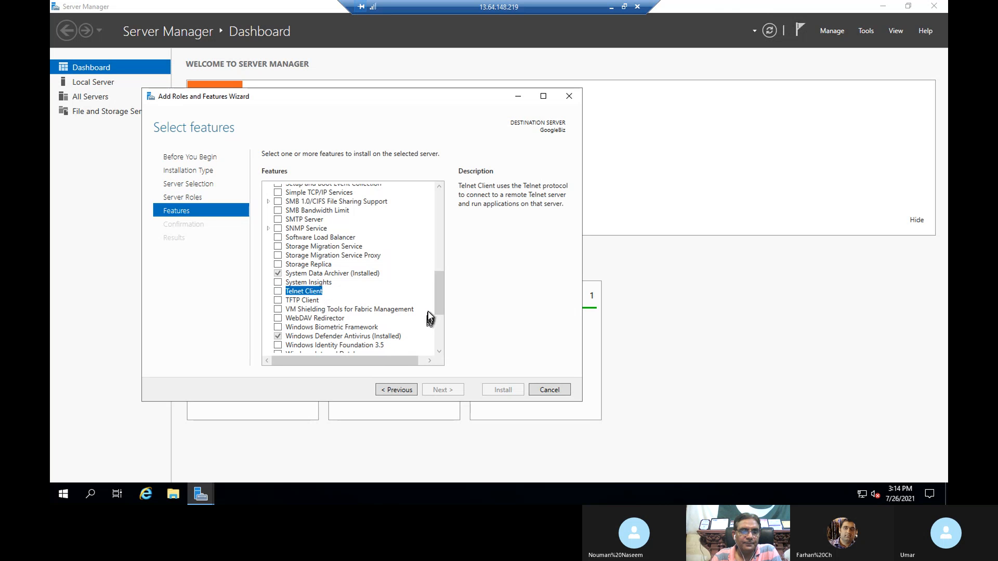
drag(434, 304, 441, 349)
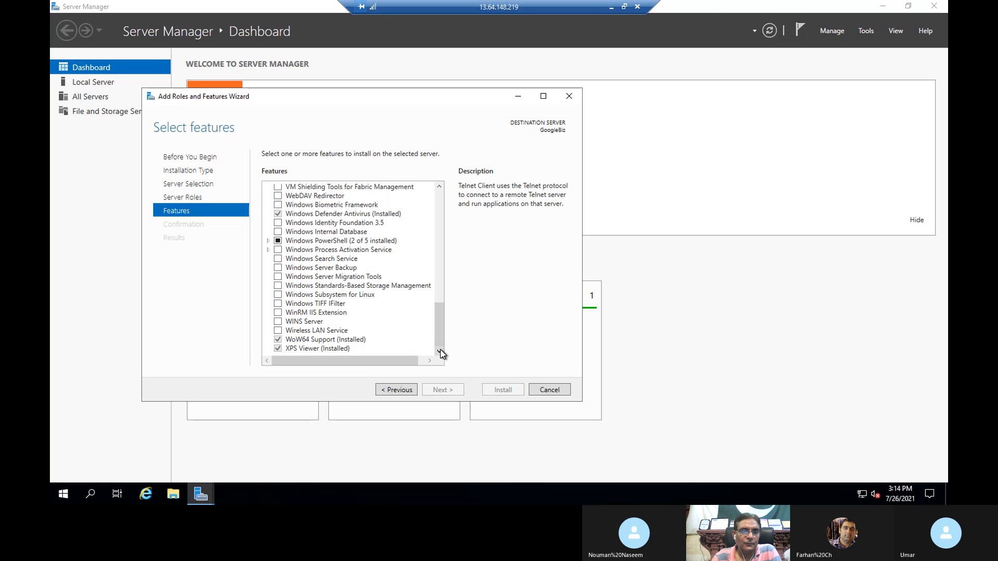
click(348, 270)
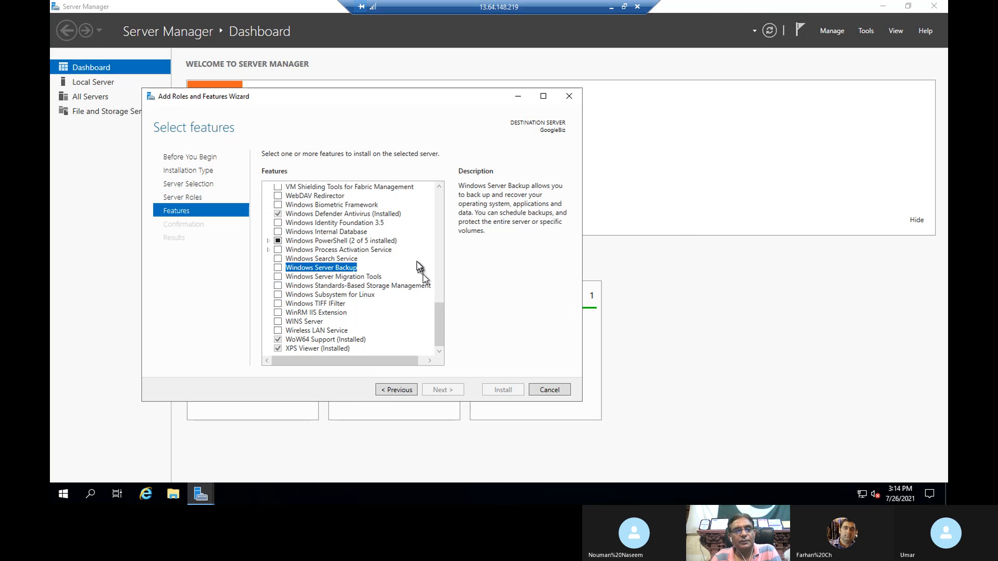
click(549, 390)
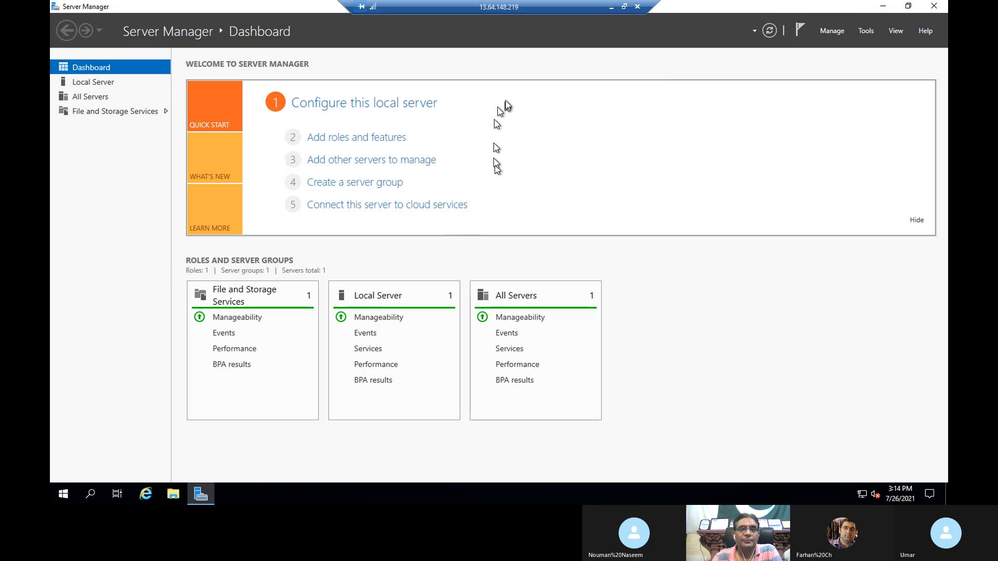
- Shrink the GoogleBiz Remote Desktop session to a window and reposition it over the Azure portal
click(624, 6)
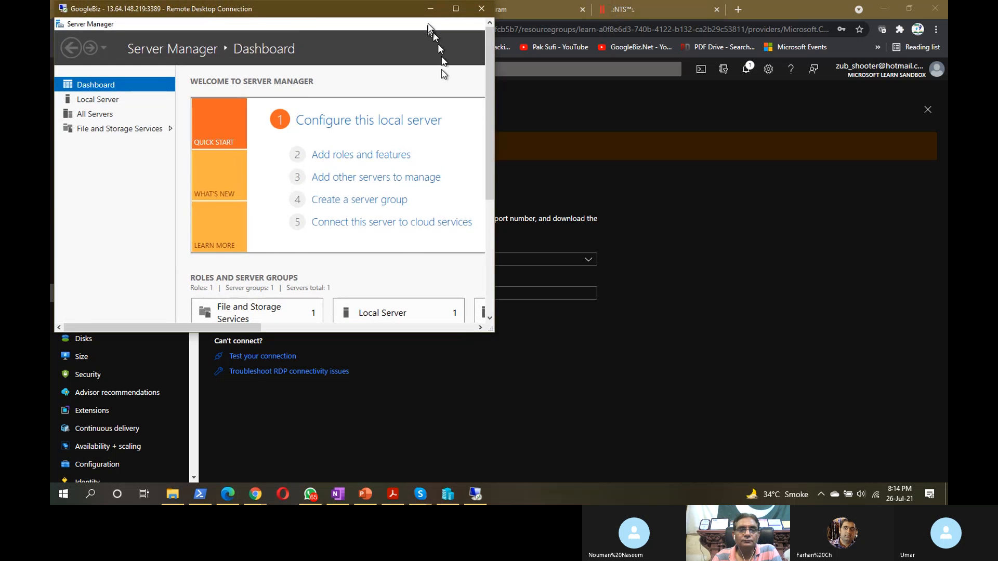
drag(305, 15, 519, 35)
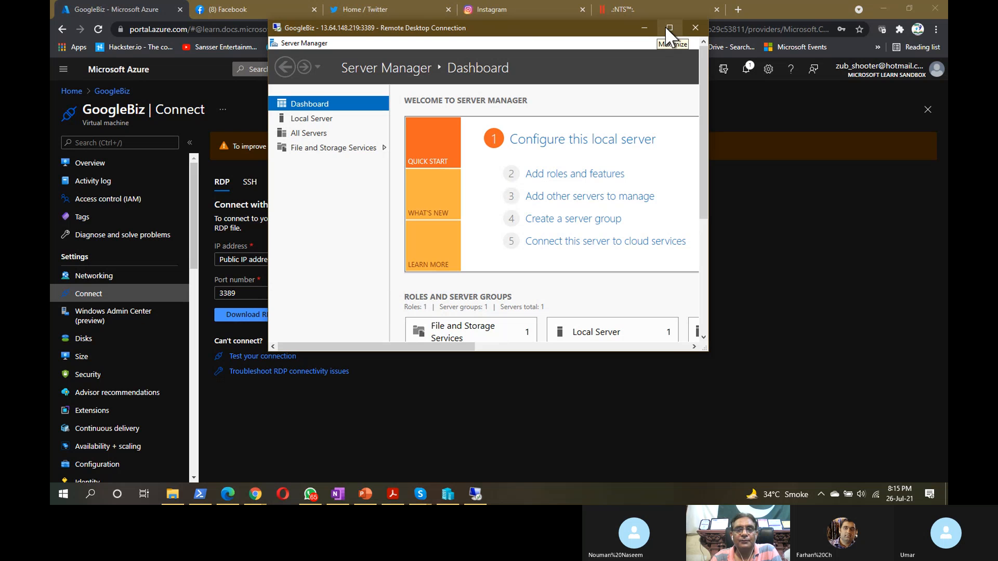
drag(594, 26, 508, 17)
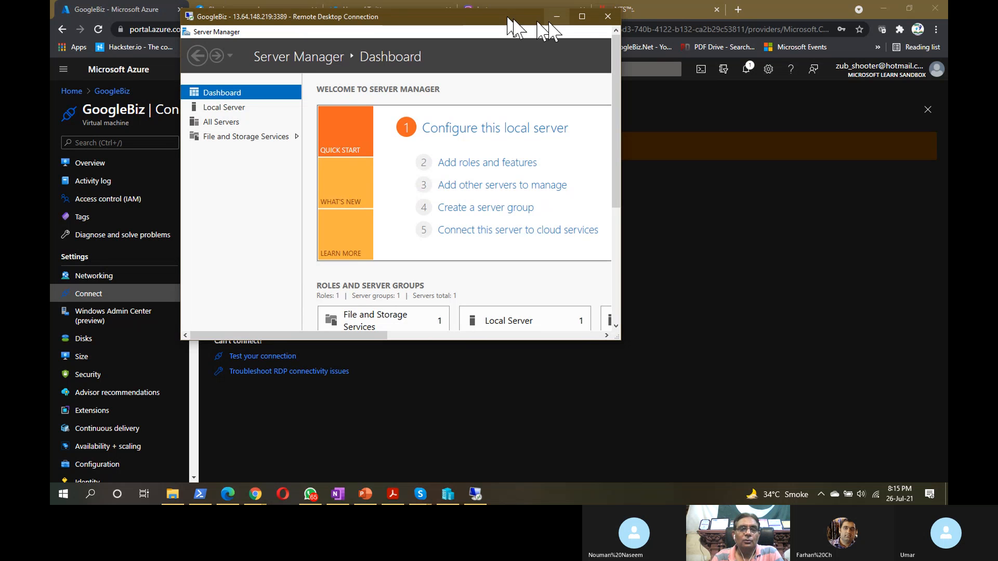
- In full-screen Remote Desktop, select the Web Server (IIS) role for GoogleBiz with its management tools
click(584, 15)
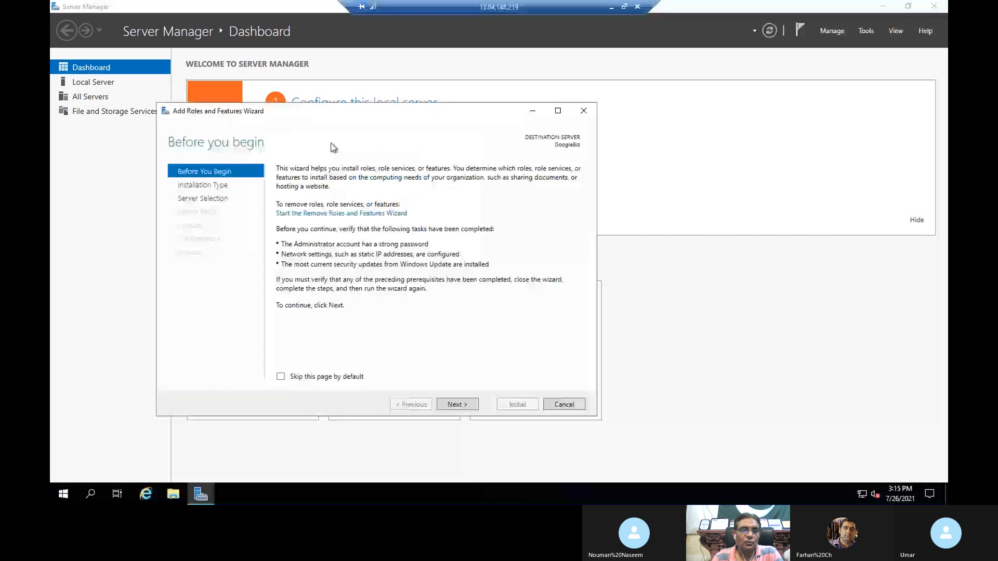
click(454, 405)
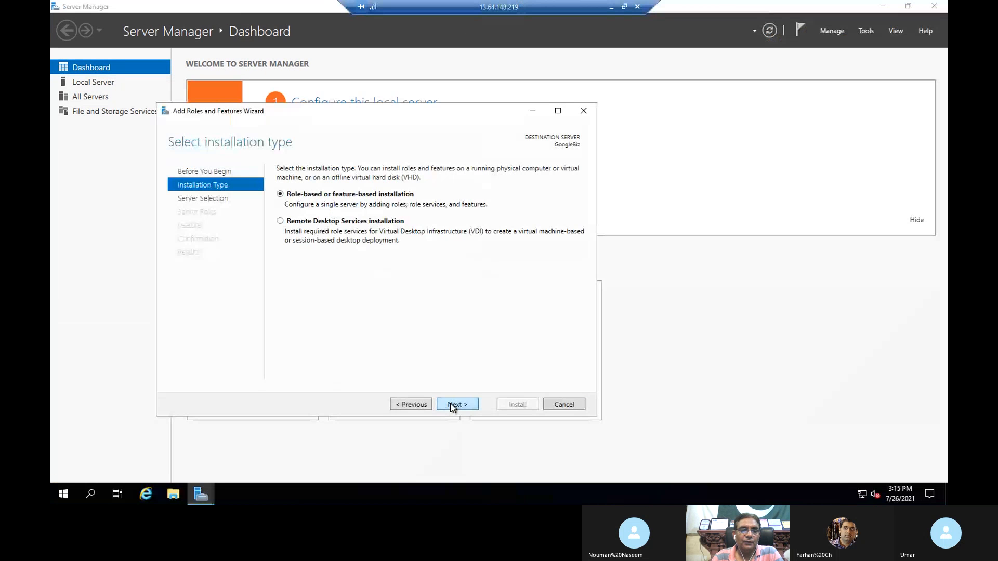
click(453, 405)
click(453, 406)
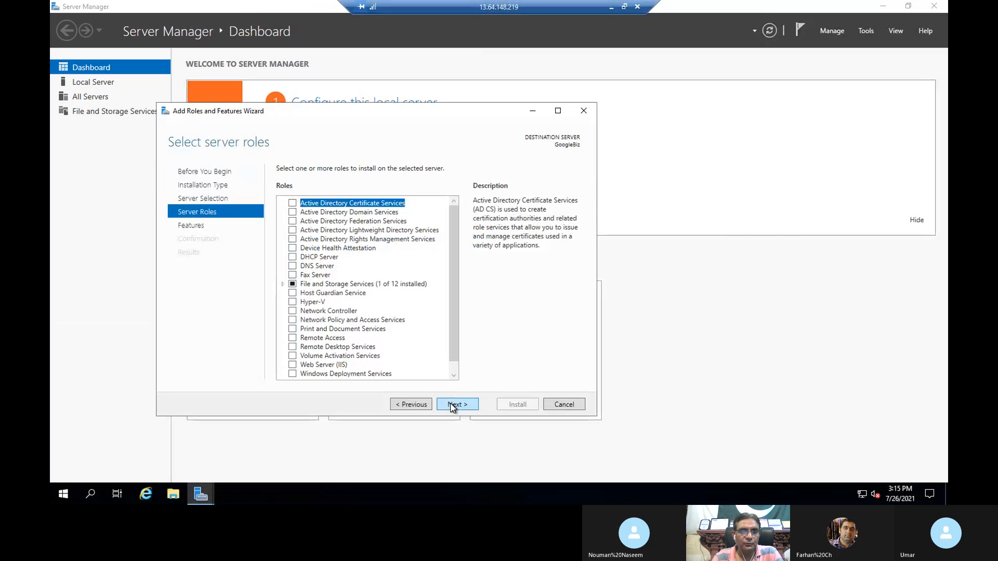
click(339, 366)
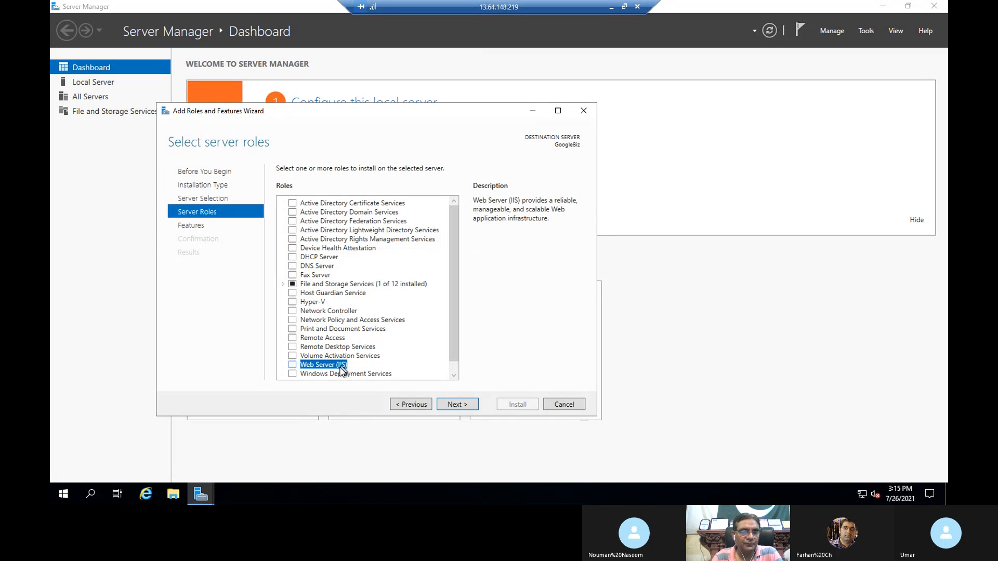
click(293, 366)
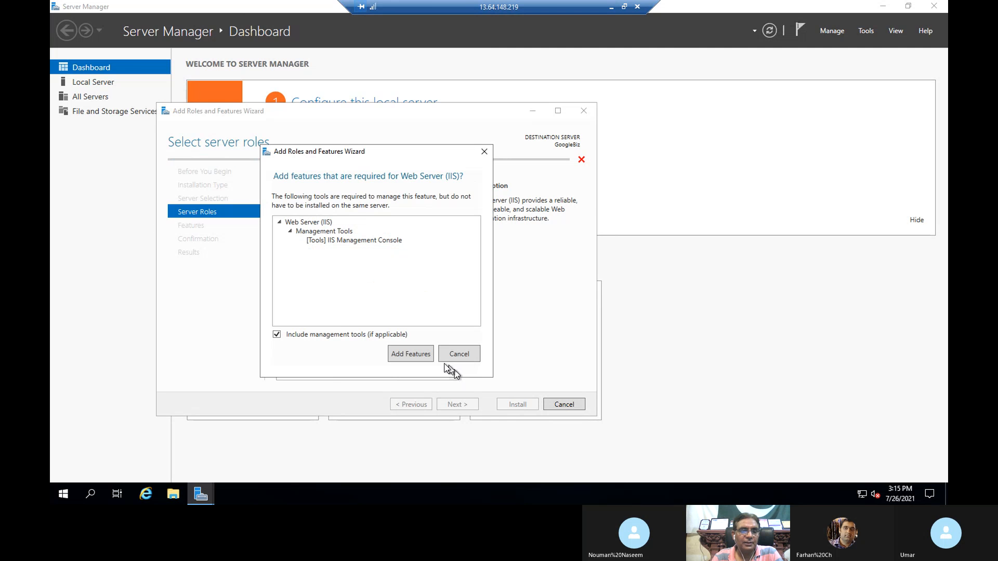
click(411, 354)
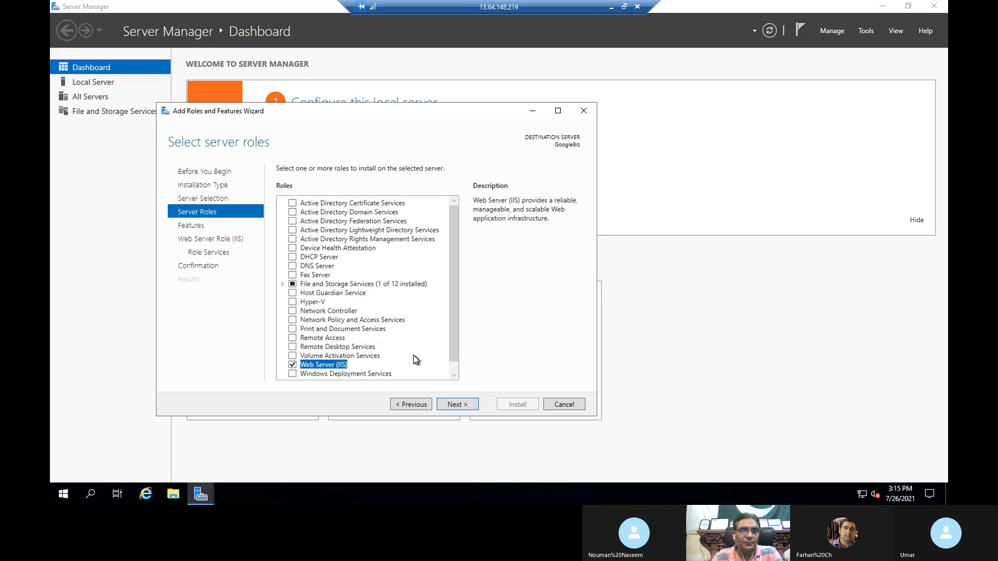
- Keep default features and role services, allow automatic restarts, start the IIS install, and window the session
click(460, 405)
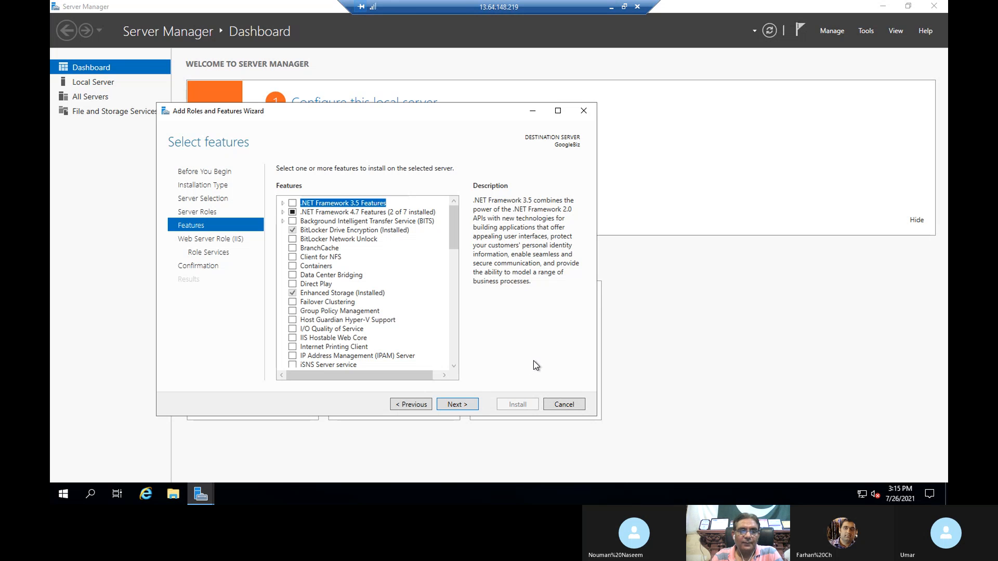
click(459, 406)
click(459, 407)
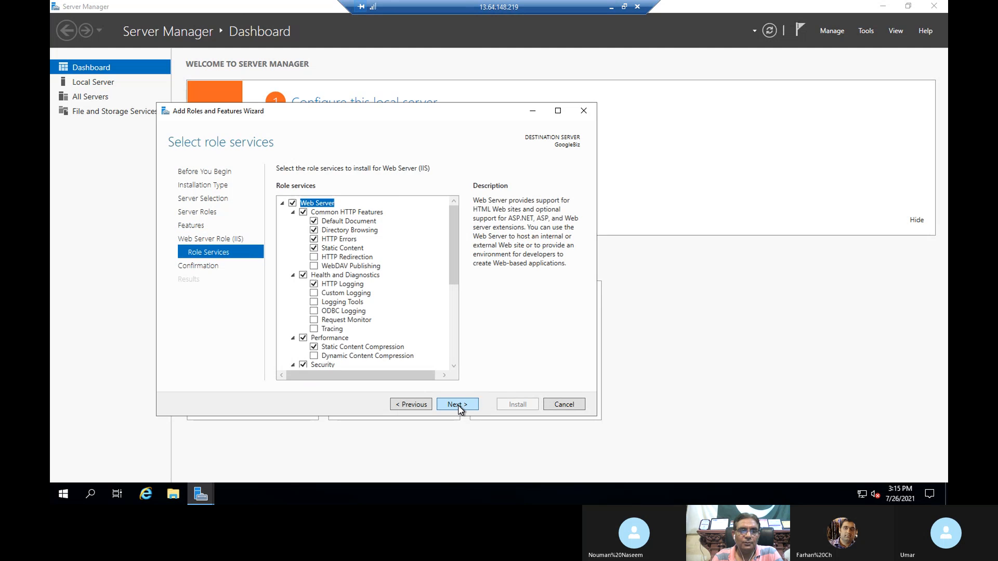
click(459, 407)
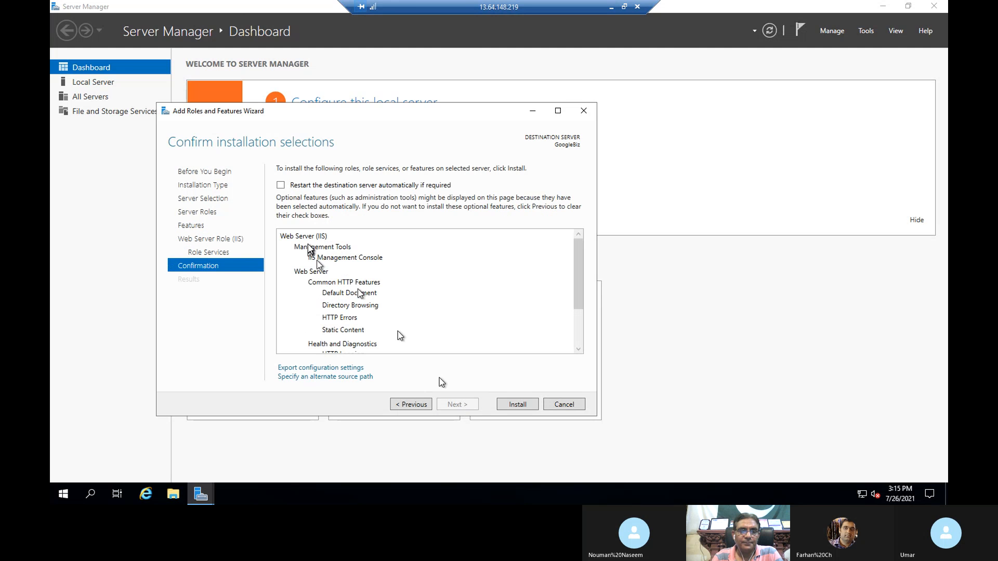
click(280, 186)
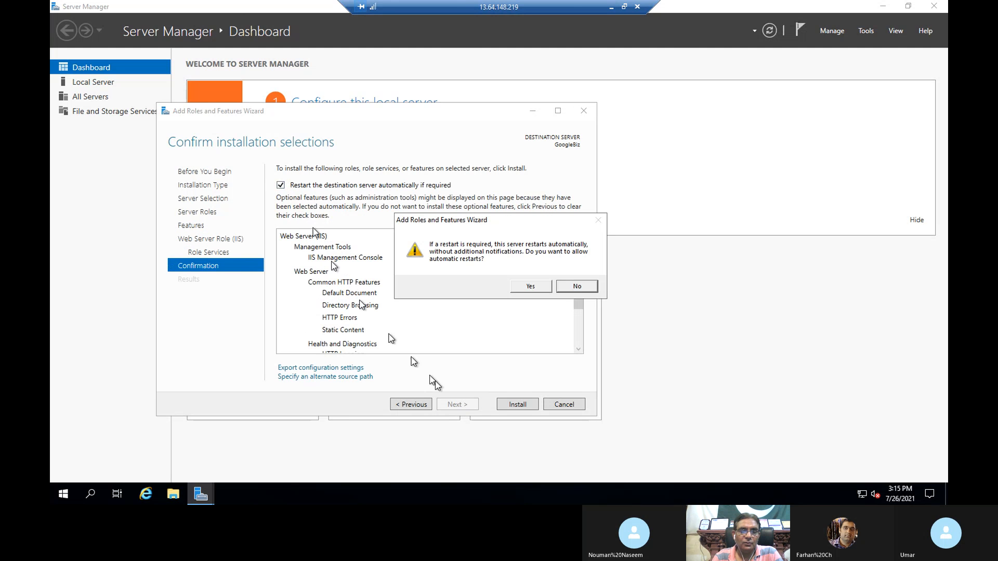
click(540, 287)
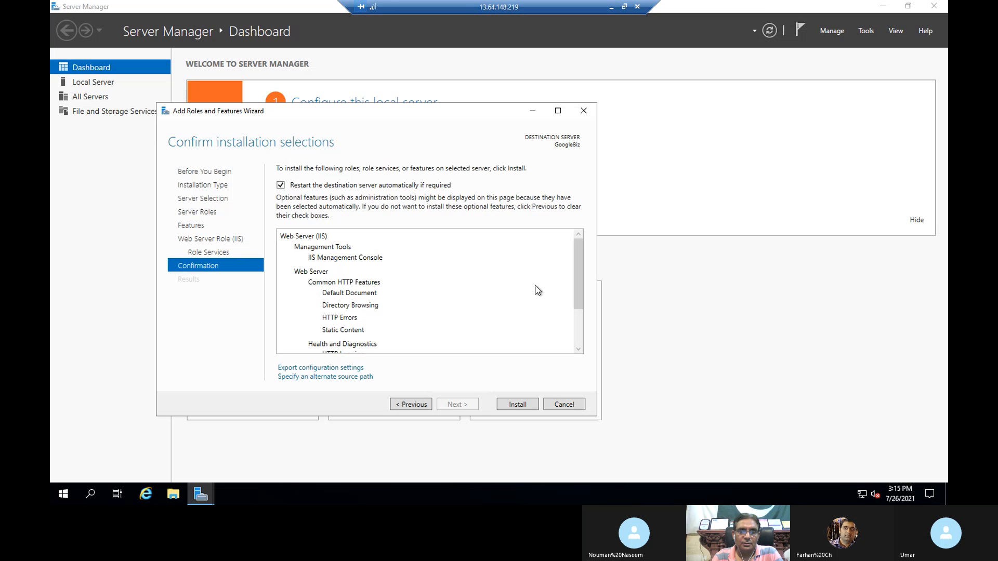
click(515, 405)
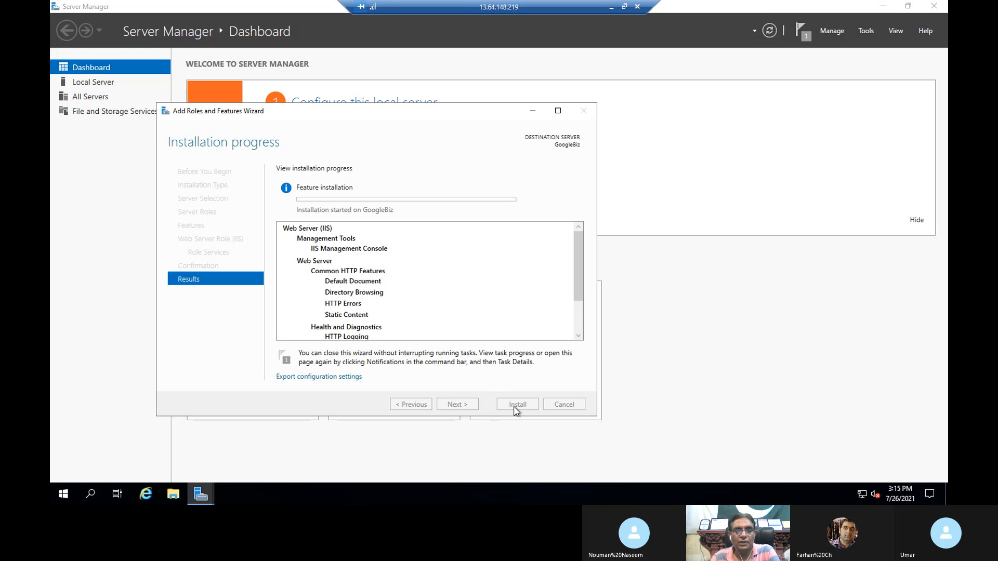
click(624, 6)
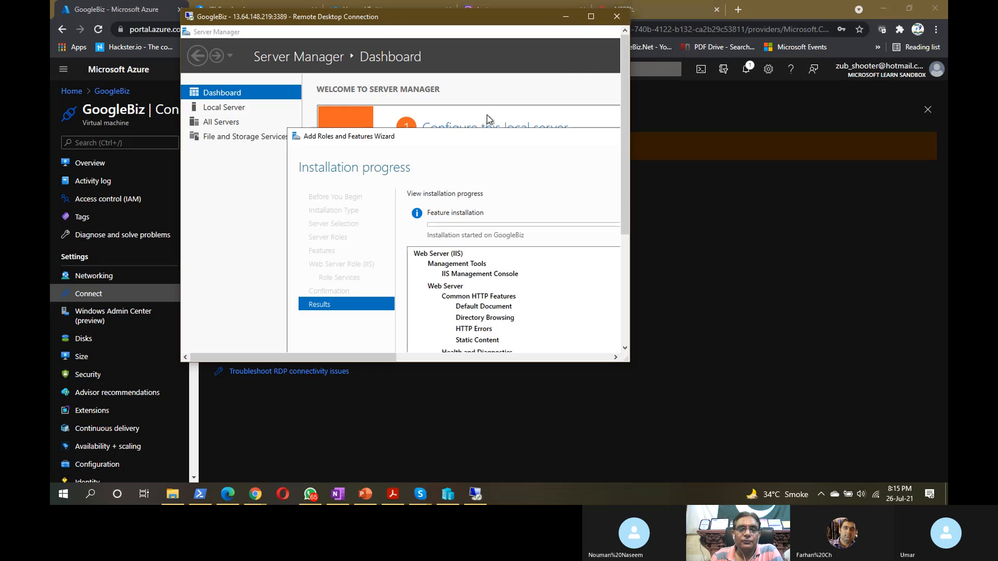
- Back in the Azure portal, open the GoogleBiz VM's Activity log from its Overview
click(780, 5)
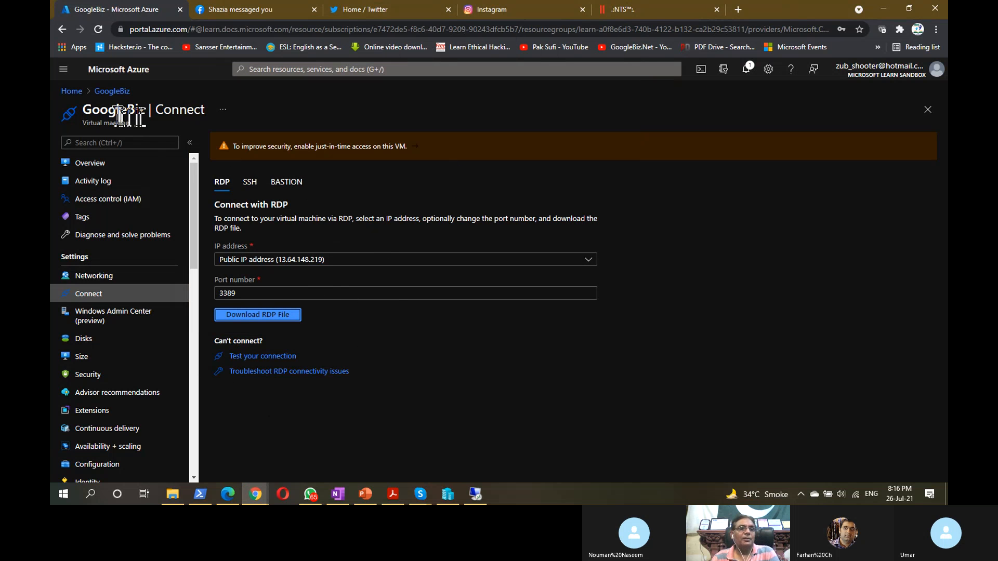
click(117, 93)
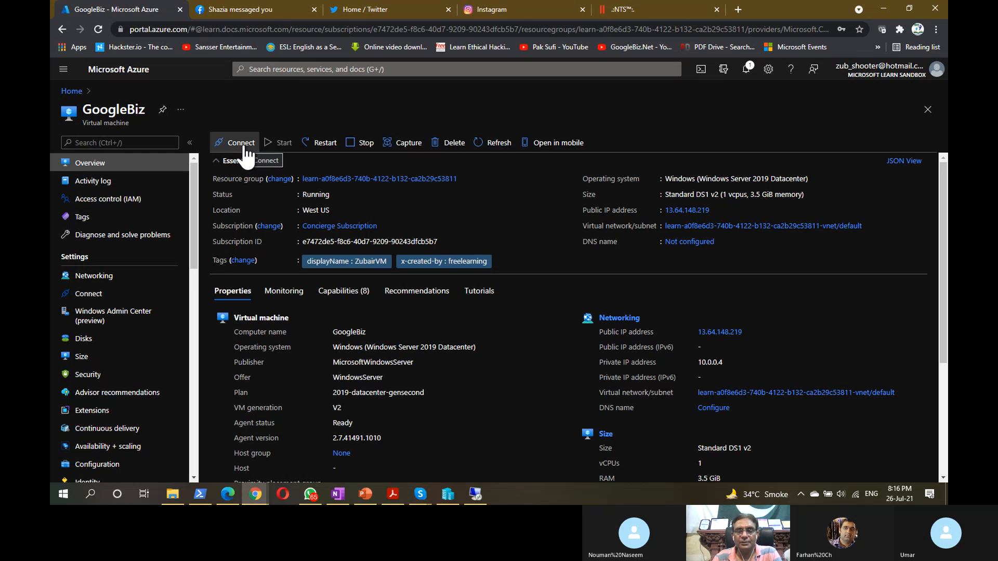
click(107, 182)
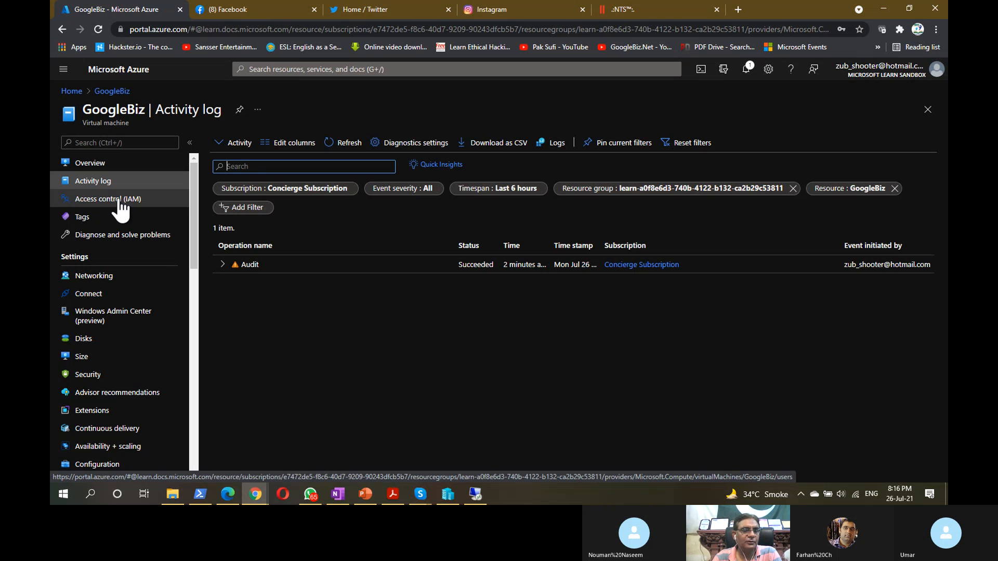
- Review GoogleBiz's Networking inbound port rules, then its Disks page showing the 127 GiB Premium SSD OS disk
click(101, 275)
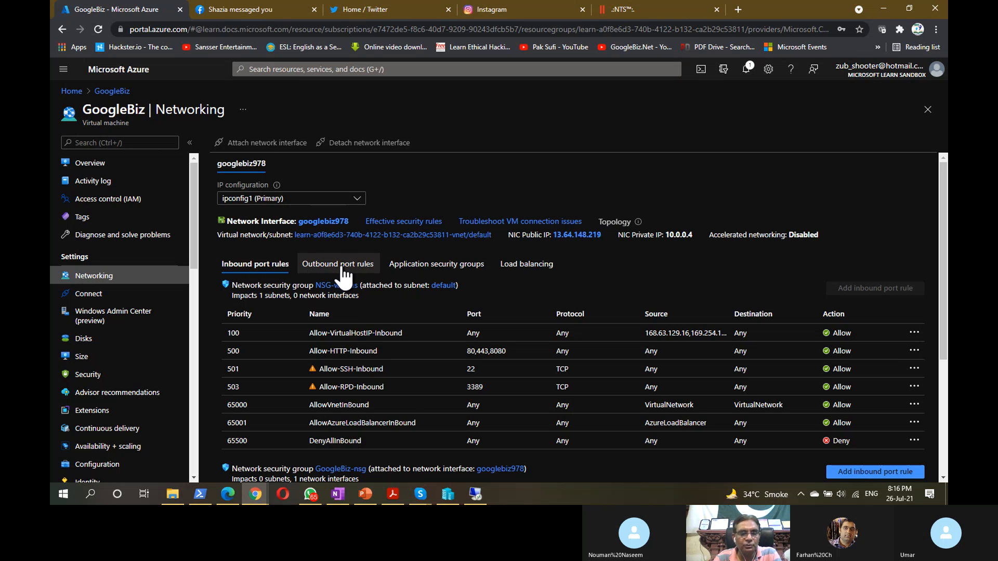
scroll(369, 322, down, 3)
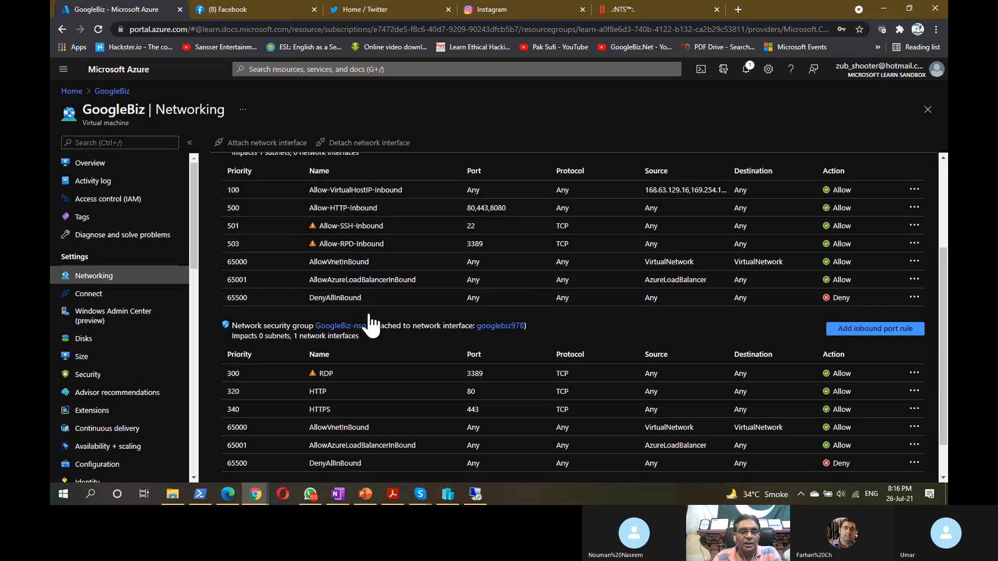
scroll(369, 323, up, 3)
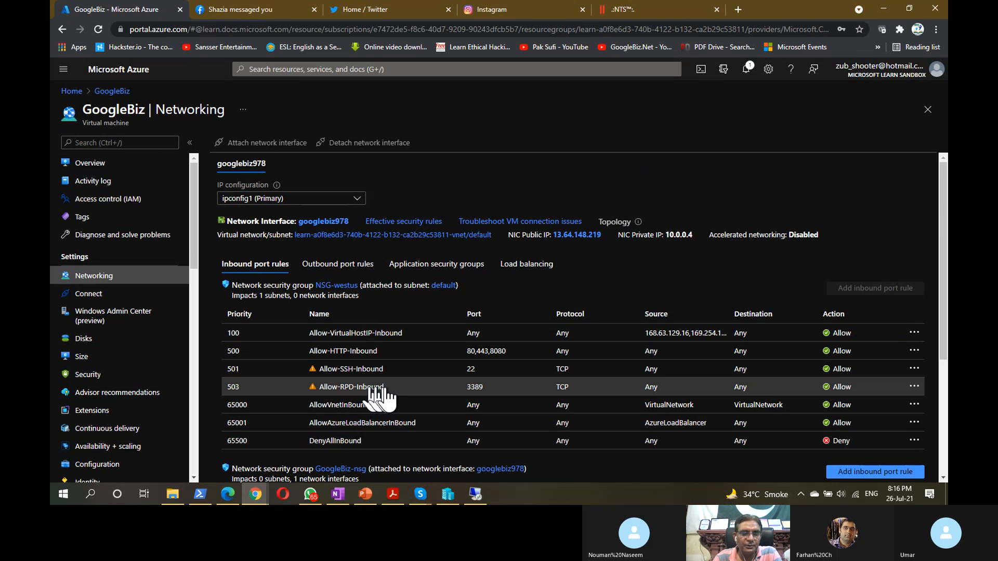
key(ctrl)
key(ctrl)
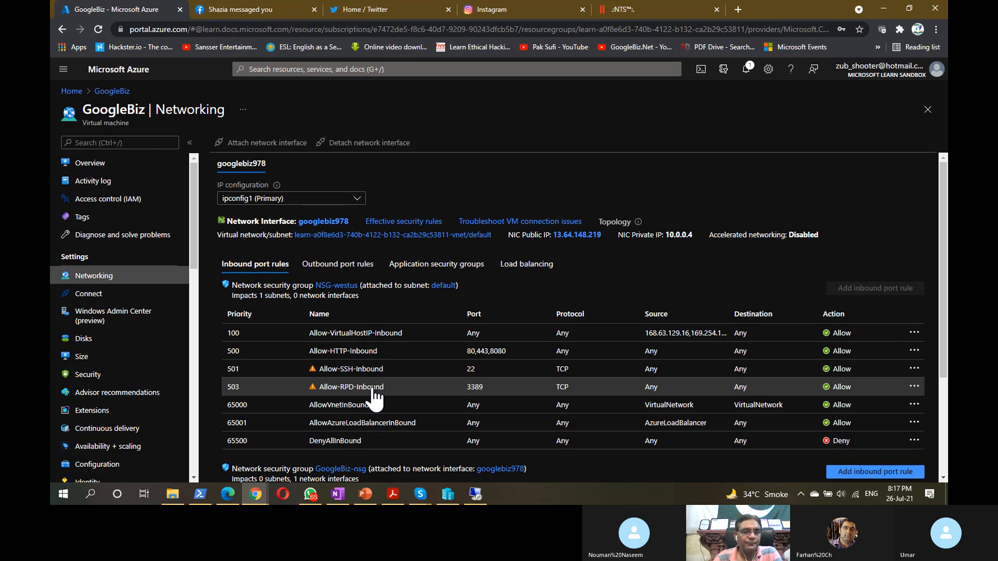
scroll(375, 397, down, 3)
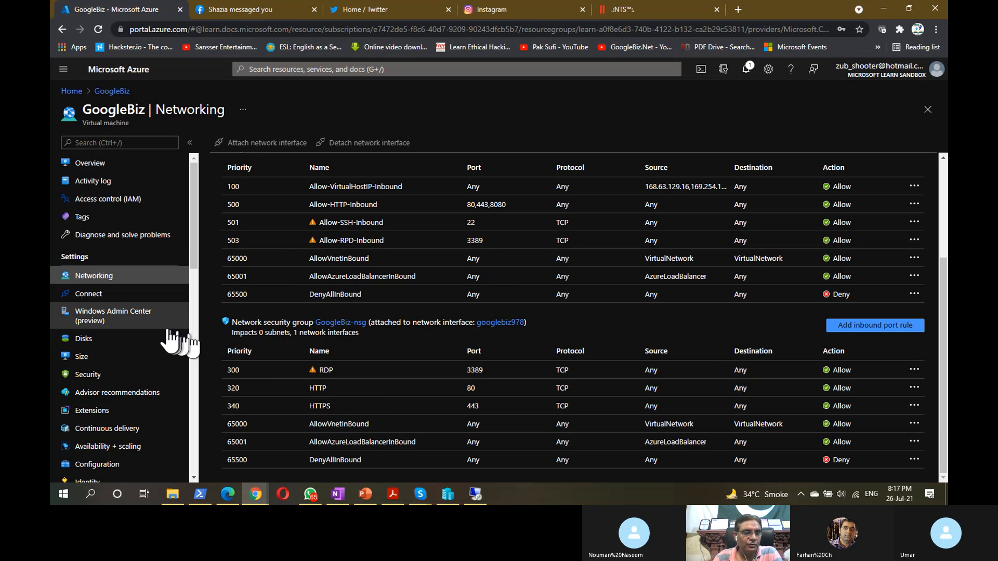
click(103, 341)
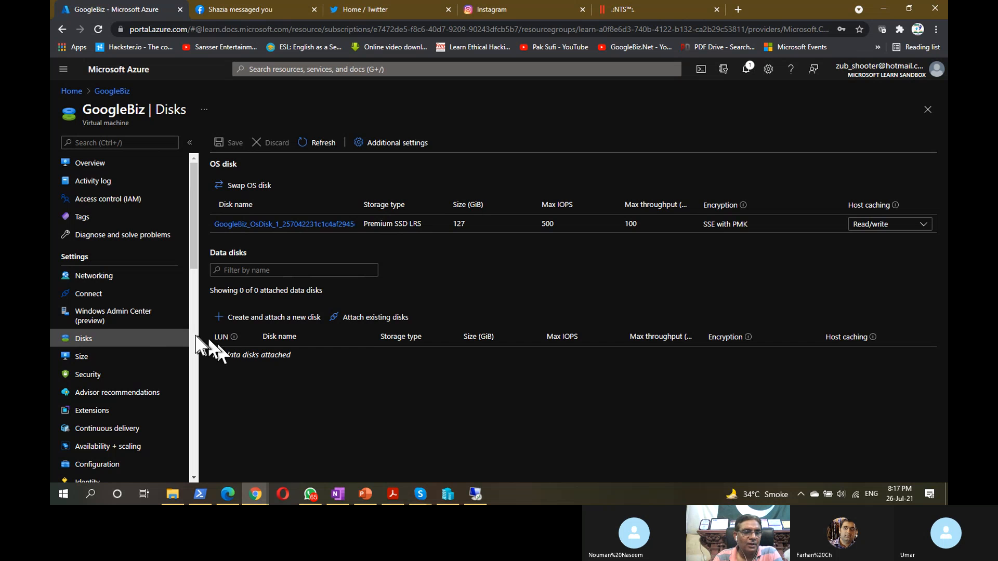
- Review the GoogleBiz VM's available sizes and its resource locks
scroll(128, 342, down, 3)
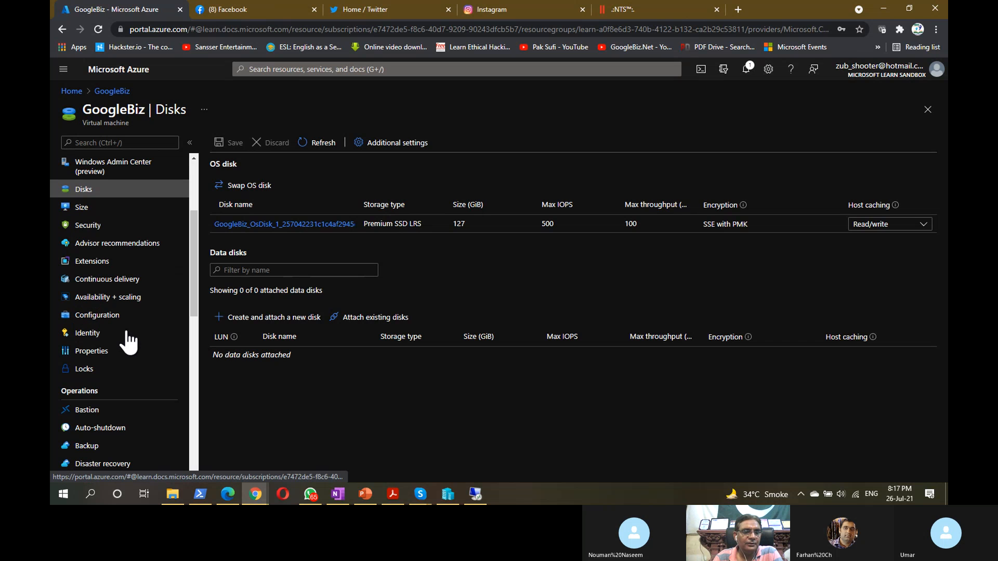
click(93, 211)
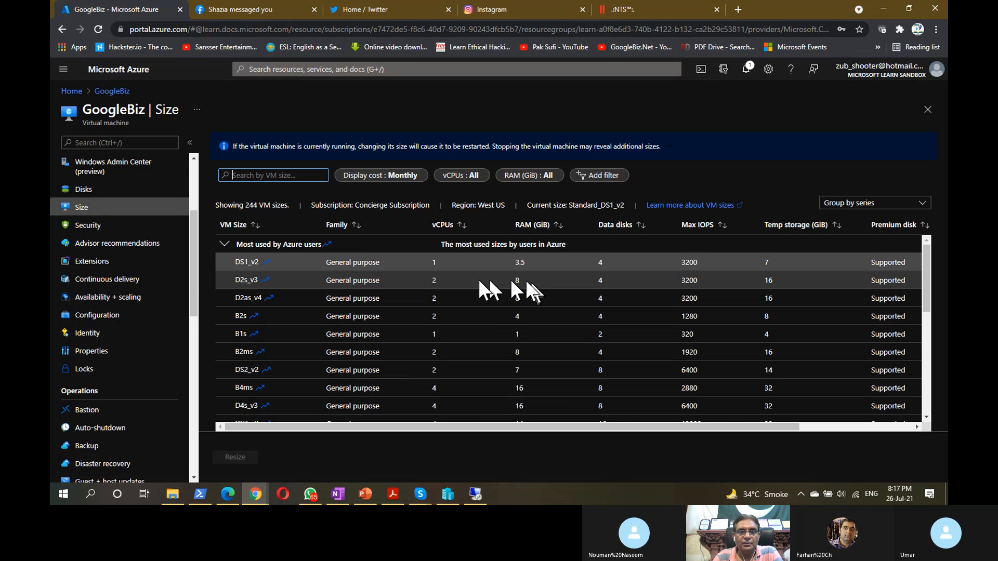
scroll(461, 281, down, 6)
scroll(461, 280, up, 6)
scroll(459, 276, up, 1)
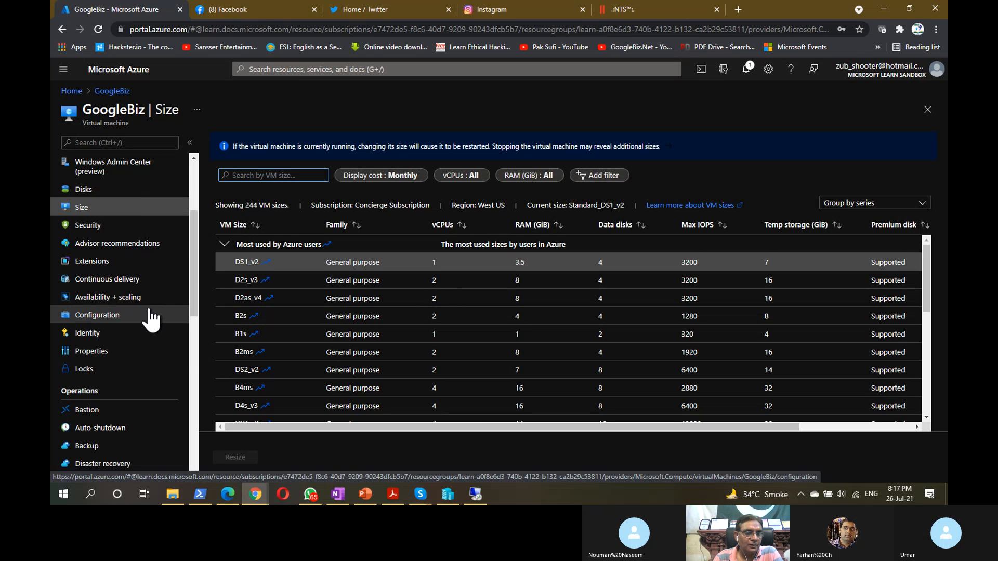
scroll(151, 320, down, 3)
click(86, 219)
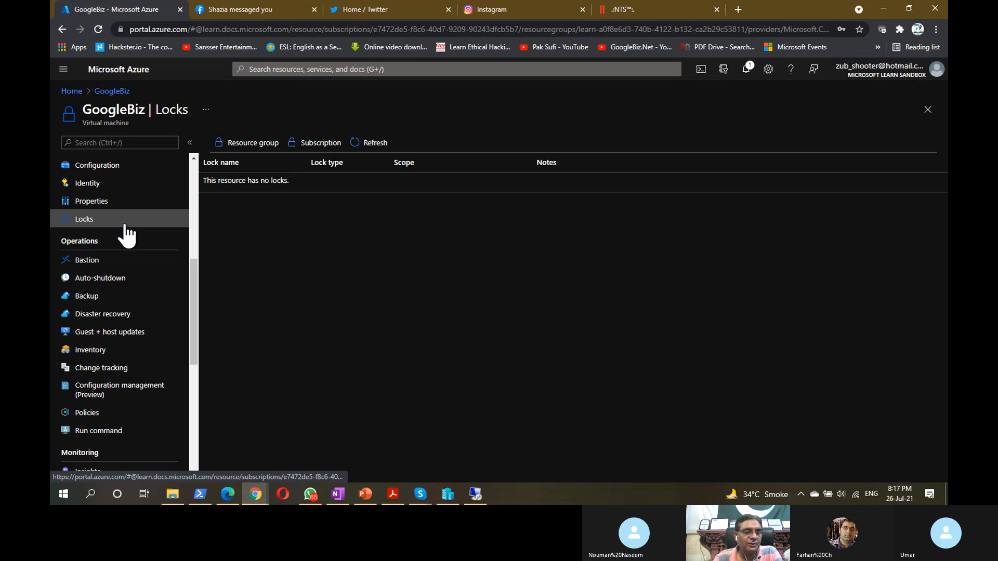
- View GoogleBiz's Backup page proposing vault588 with a DailyPolicy at 7:30 PM UTC
click(106, 296)
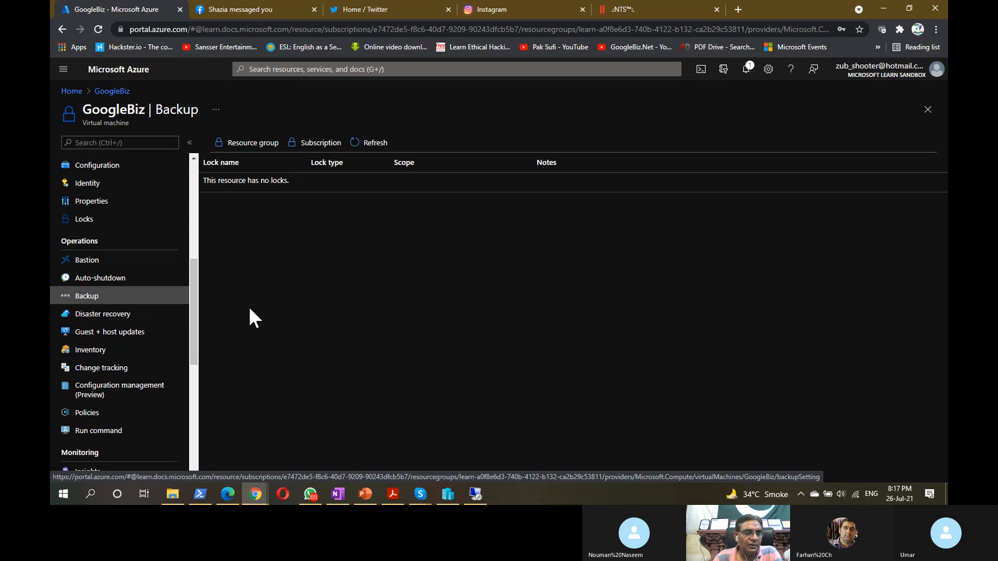
scroll(109, 333, down, 3)
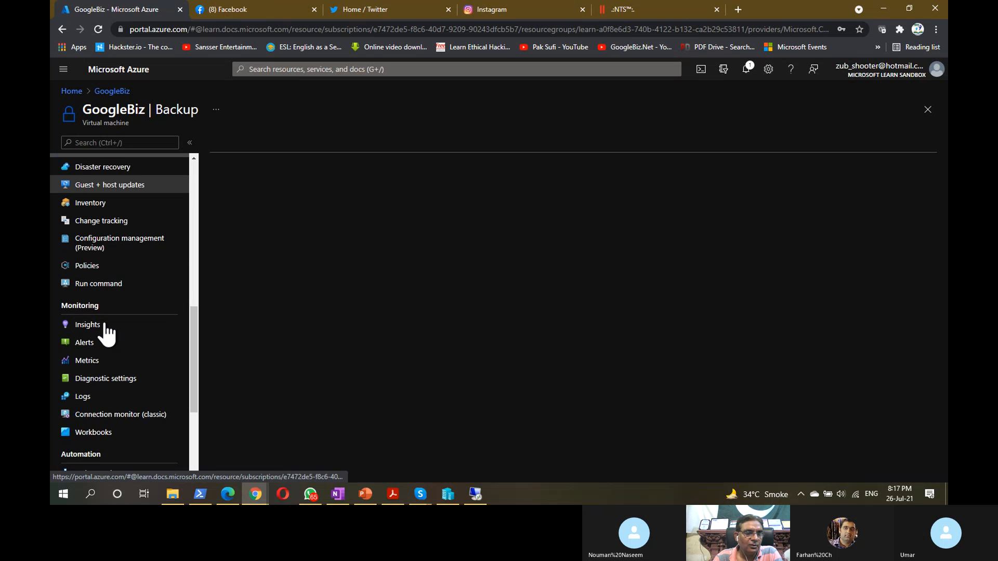
scroll(120, 291, down, 3)
scroll(148, 343, down, 1)
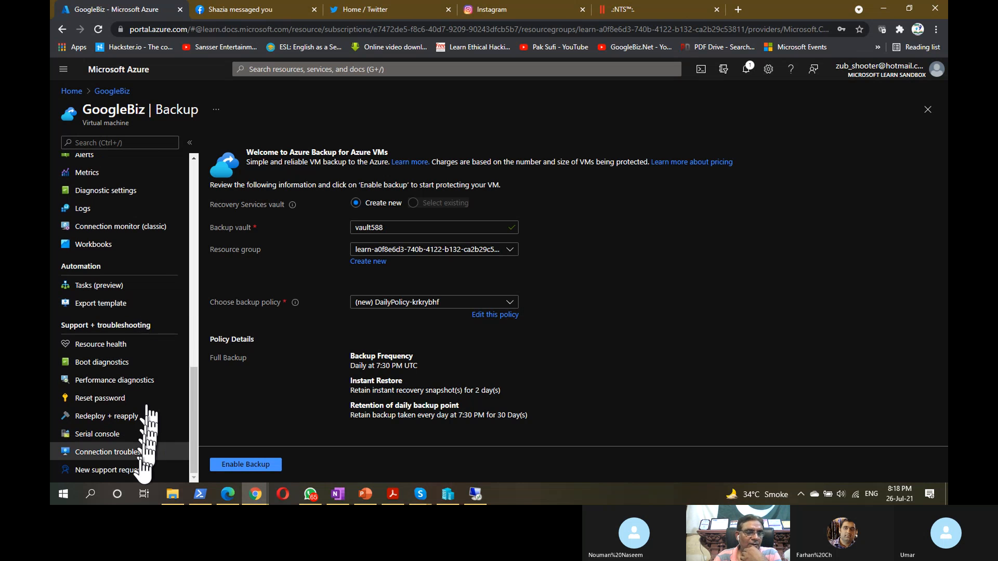
scroll(125, 361, up, 10)
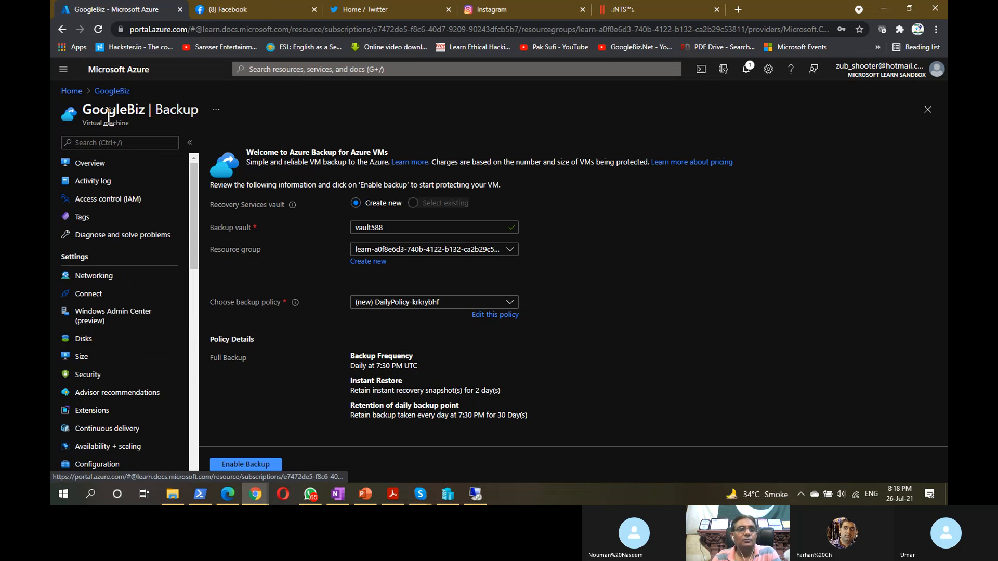
- From Home, open the learn-a0f8e6d3 sandbox resource group overview listing its seven resources
click(75, 91)
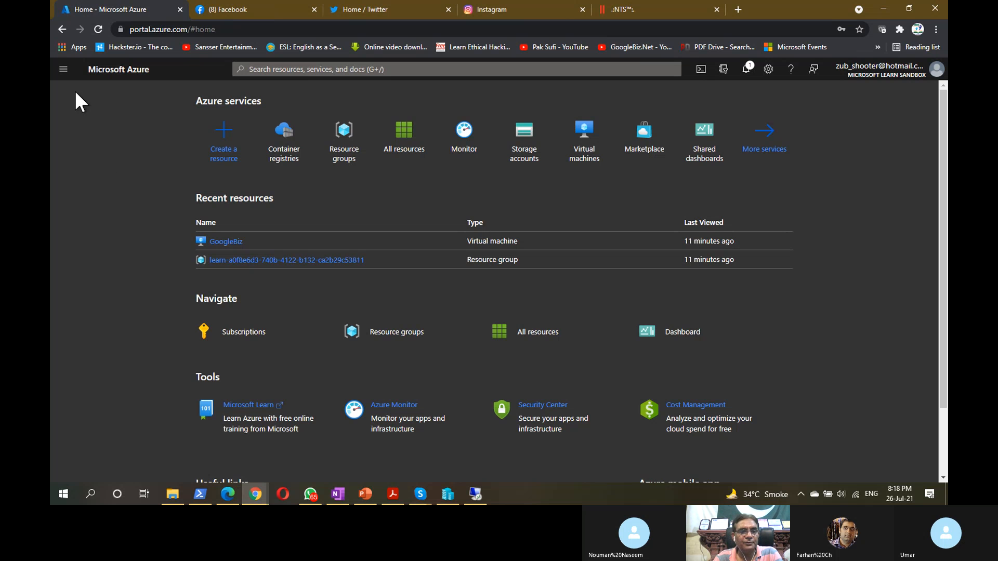
click(260, 202)
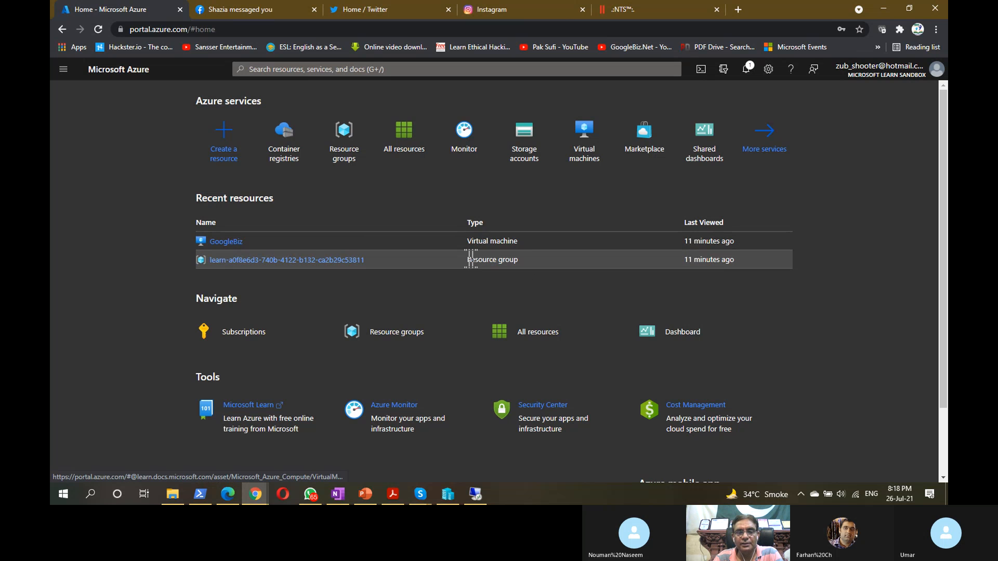
click(277, 261)
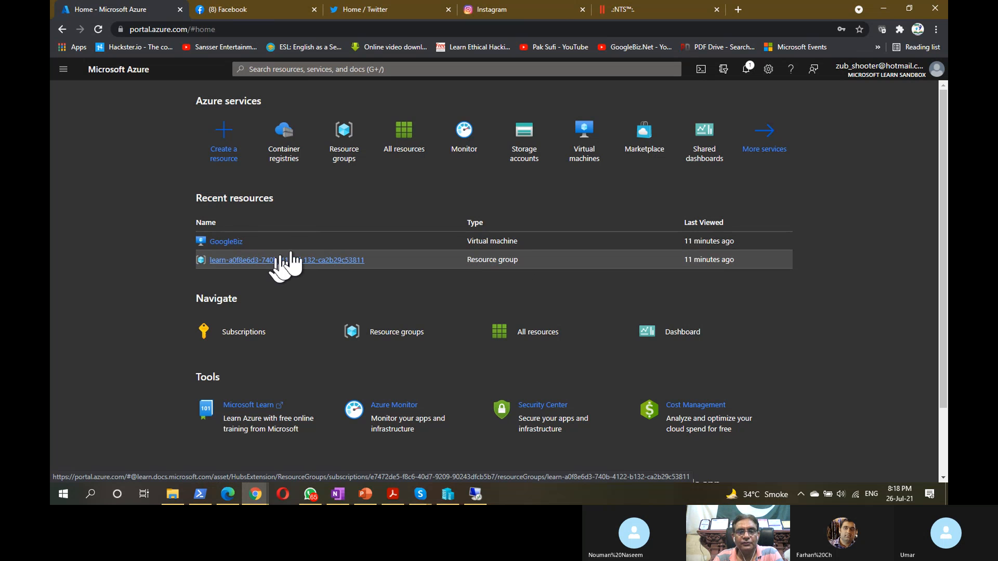
key(ctrl)
key(ctrl)
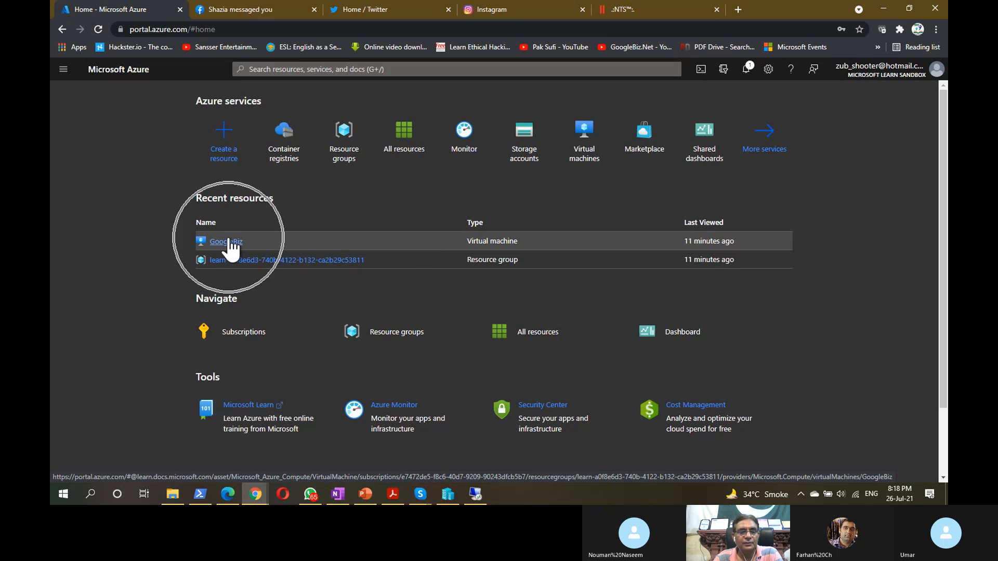
click(341, 261)
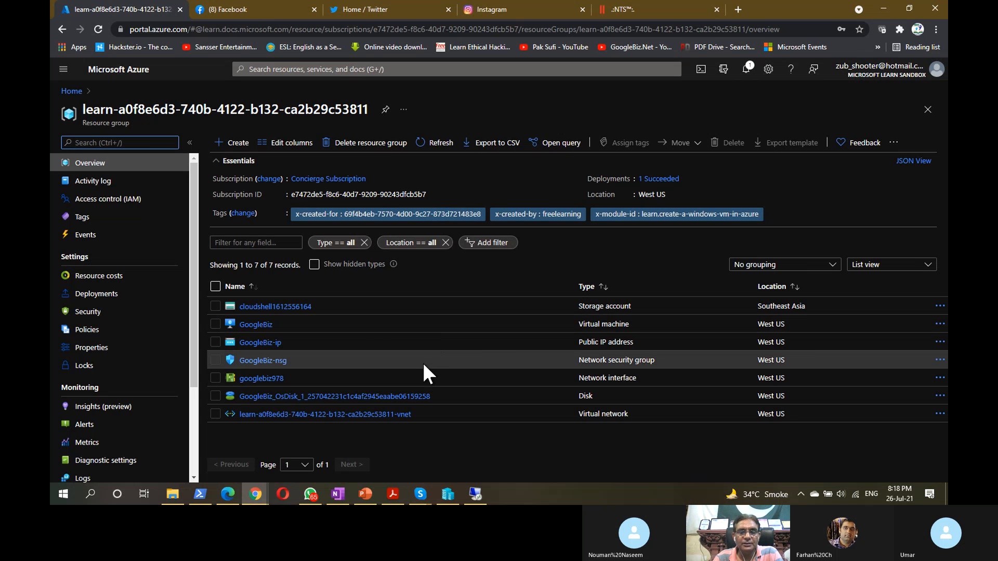
click(320, 302)
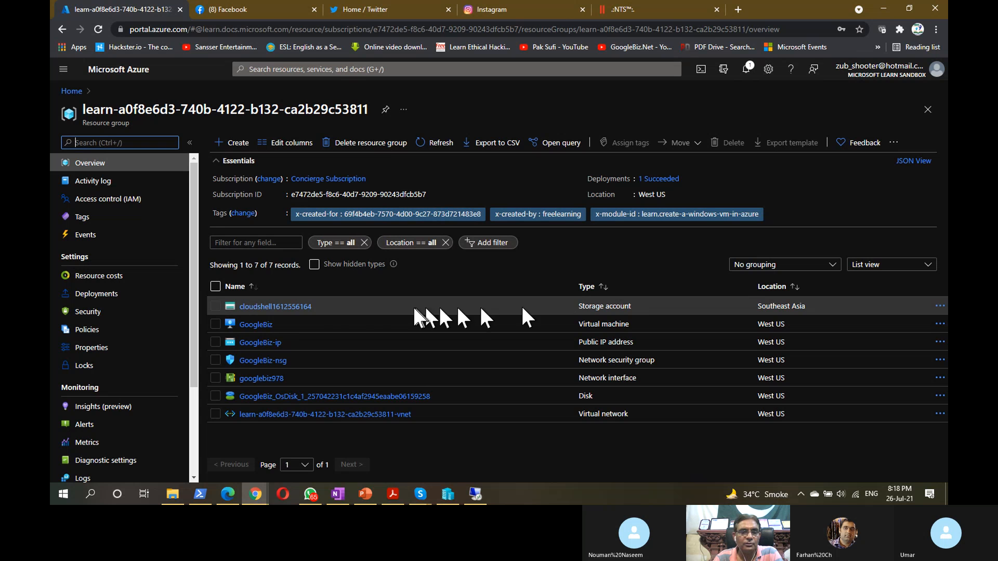
click(315, 309)
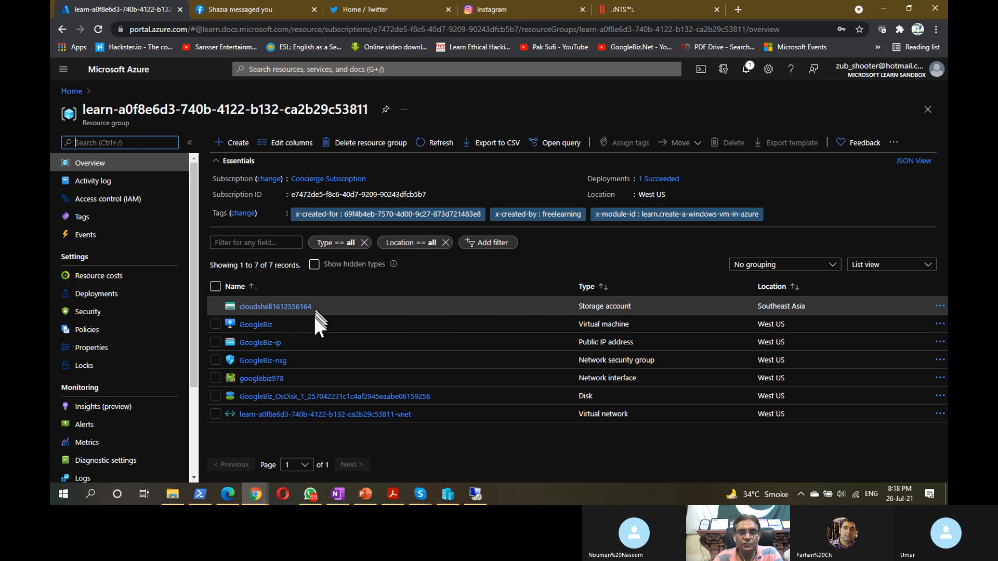
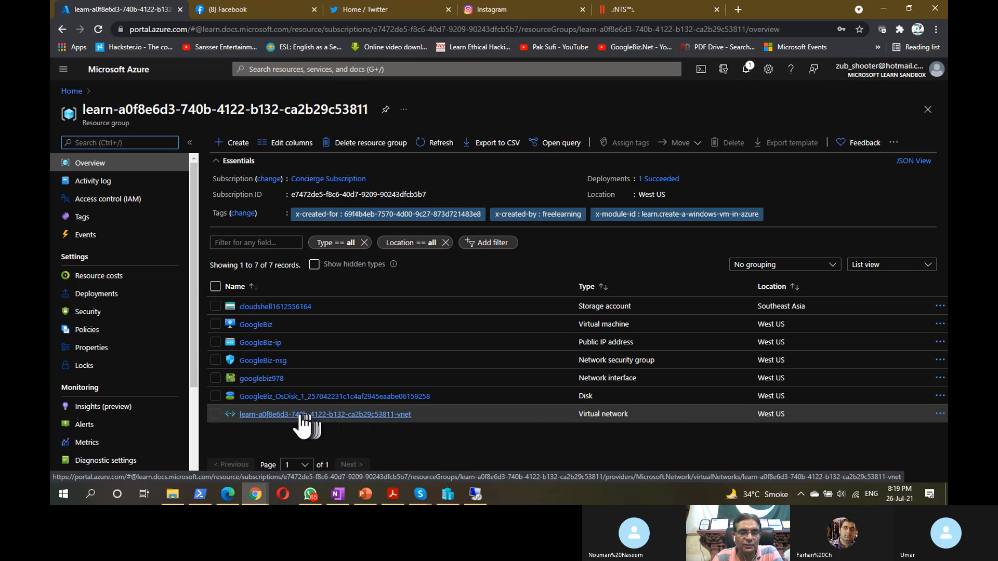
- Open the googlebiz978 network interface from the vnet to see private IP 10.0.0.4 and public IP 13.64.148.219
click(300, 414)
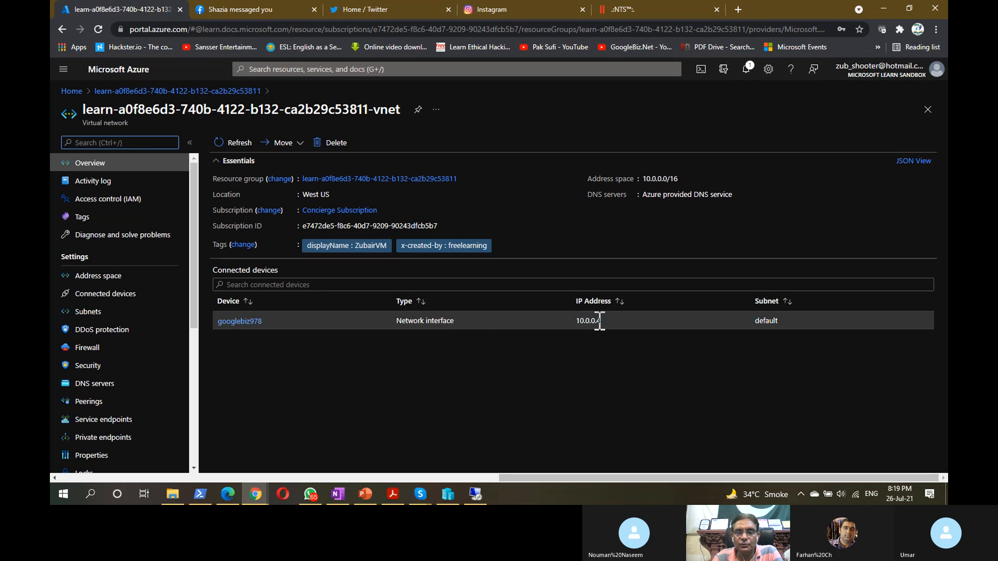
click(249, 322)
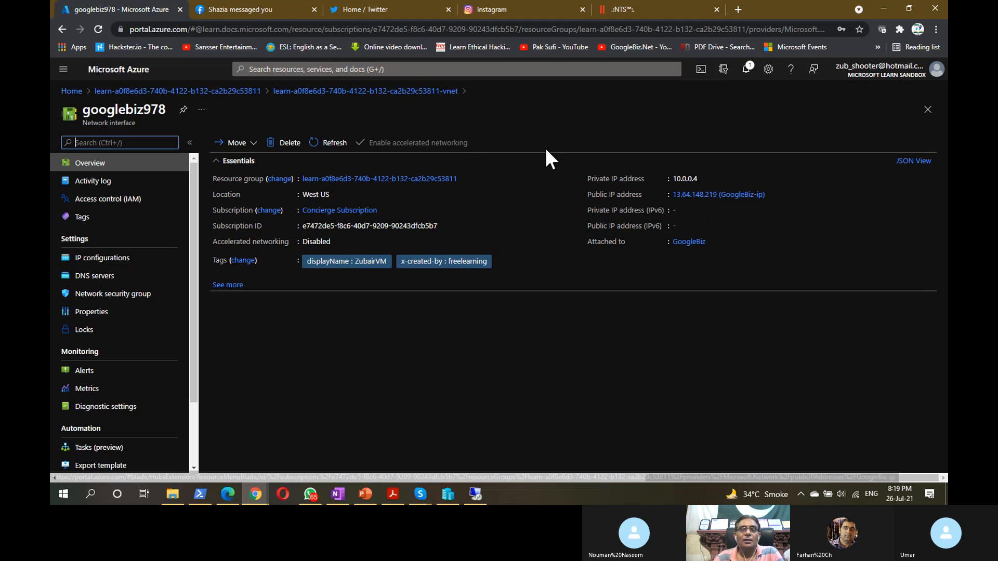
click(475, 494)
- Close the completed Web Server (IIS) installation wizard in the full-screen remote session
click(593, 16)
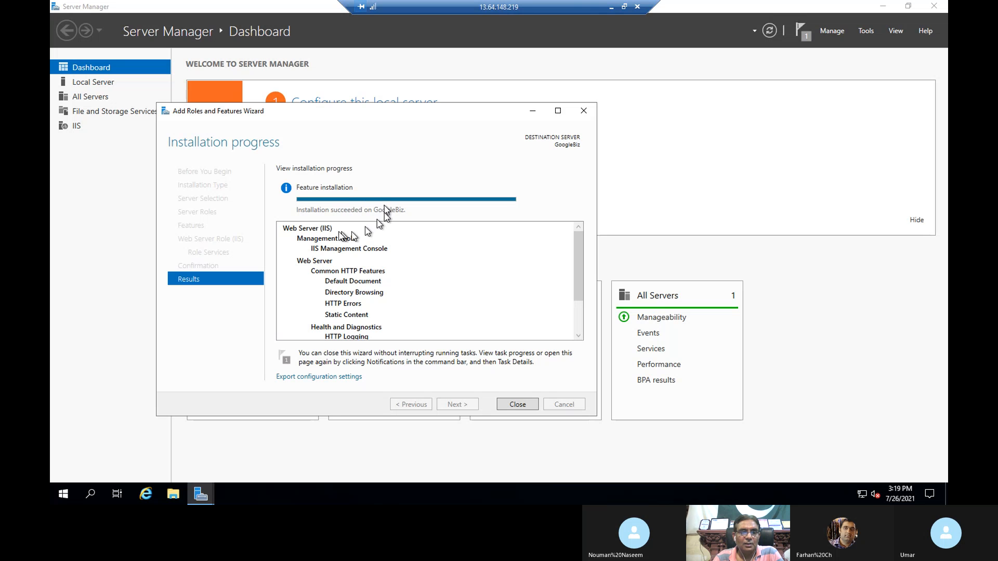
scroll(425, 240, down, 2)
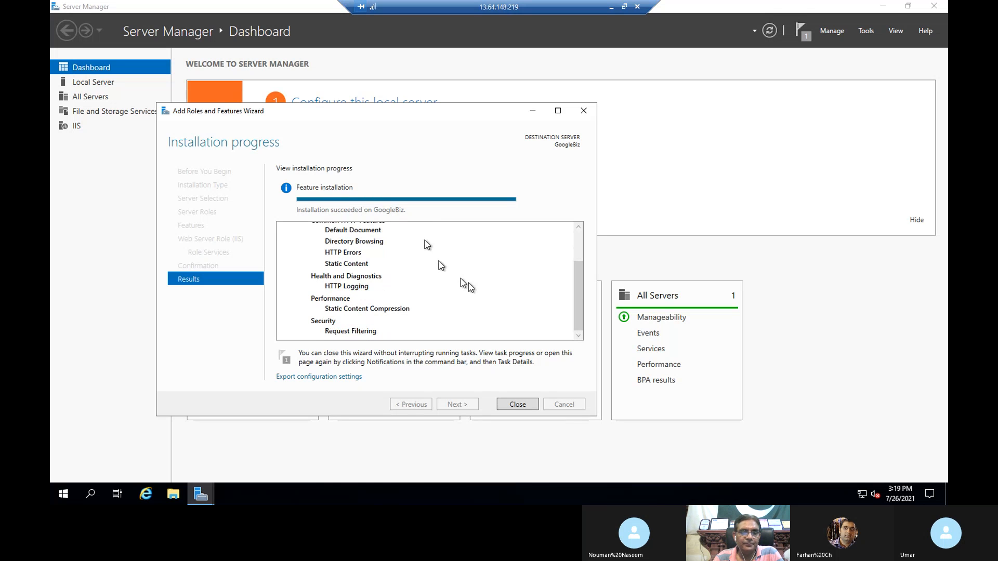
click(516, 404)
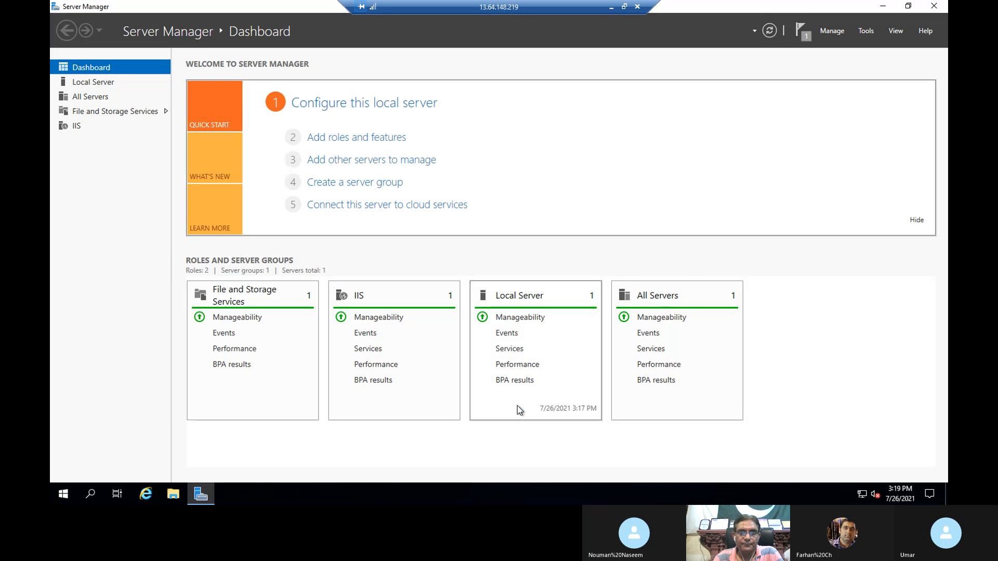
- Load the VM's public IP 13.64.148.219 in a new Chrome tab to show the IIS welcome page
click(611, 7)
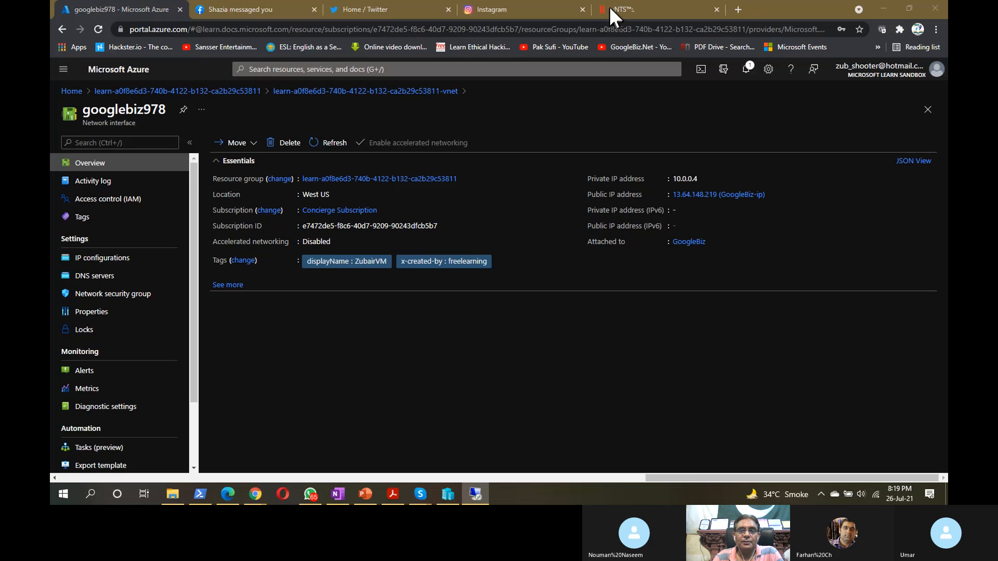
click(733, 10)
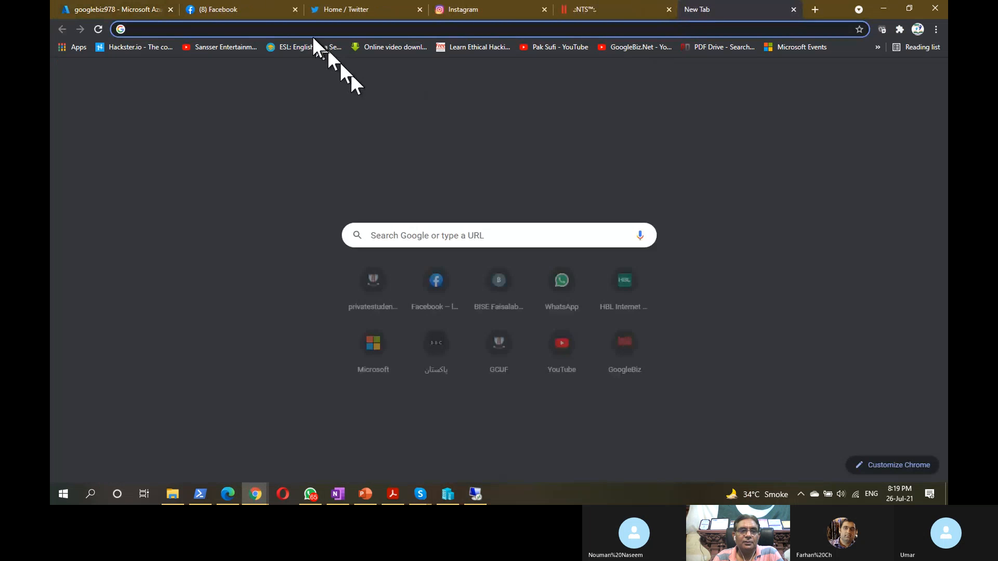
text(13.64.148.219)
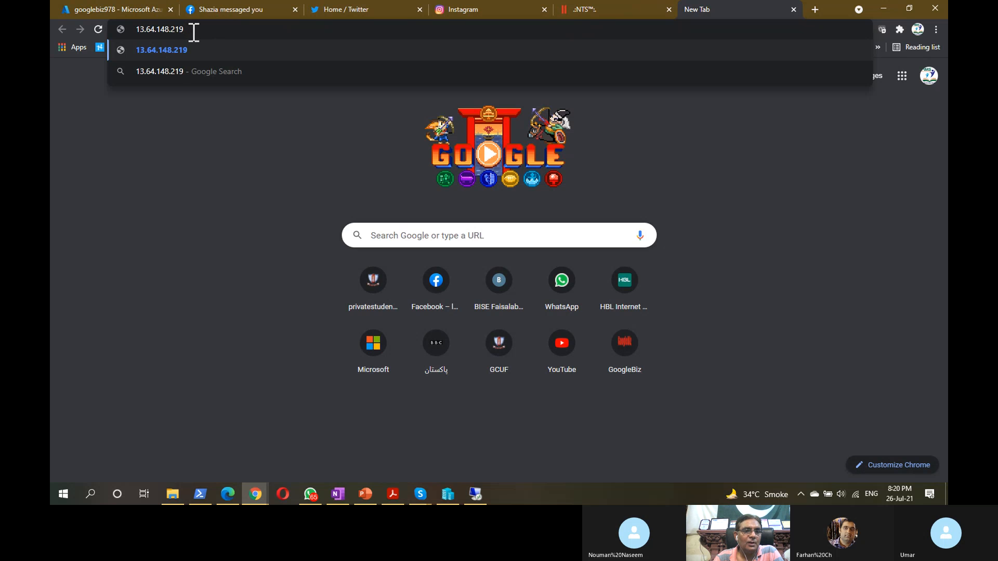
key(Return)
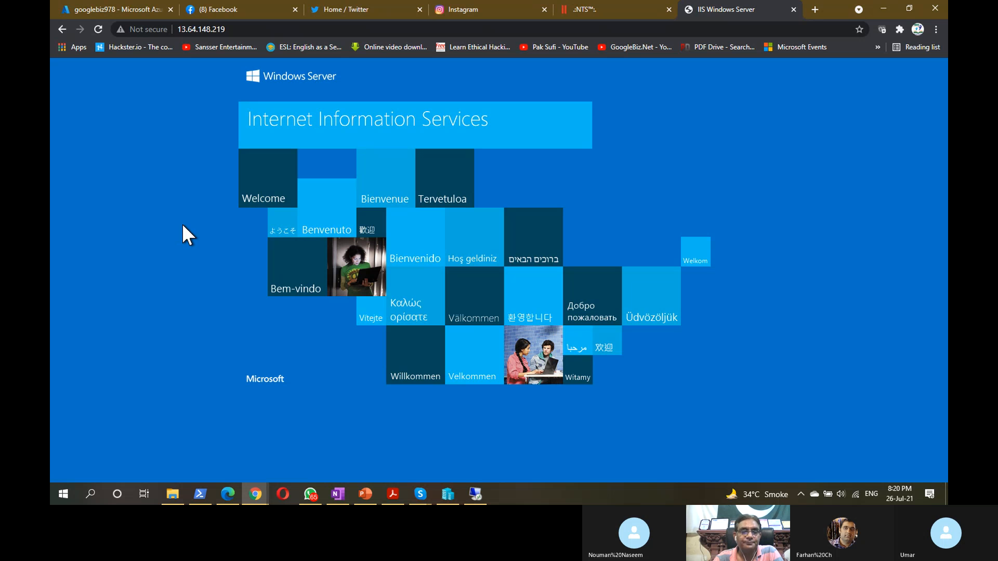
- Copy the IIS page's URL and return to the googlebiz978 Azure portal tab
click(217, 32)
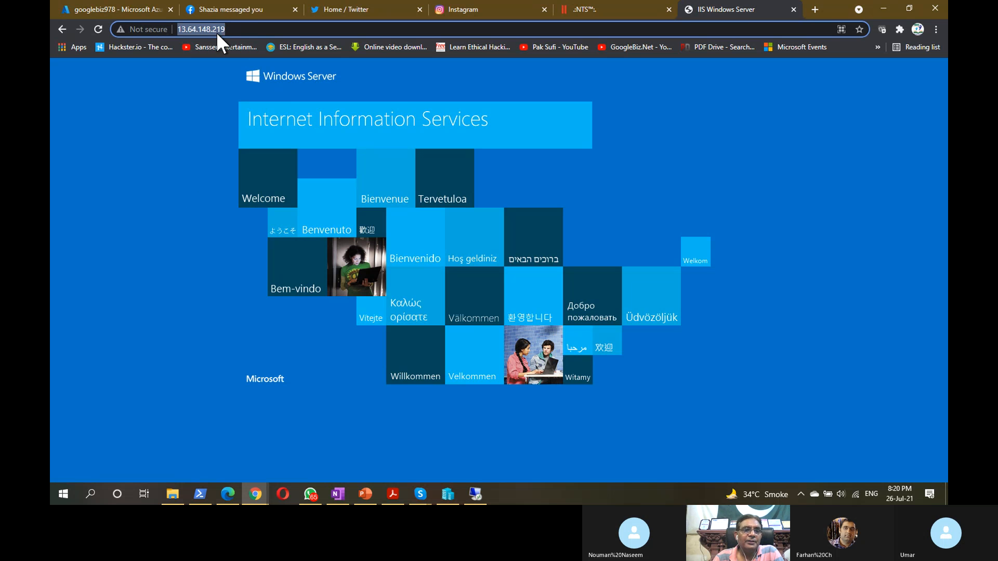
right_click(216, 31)
click(263, 89)
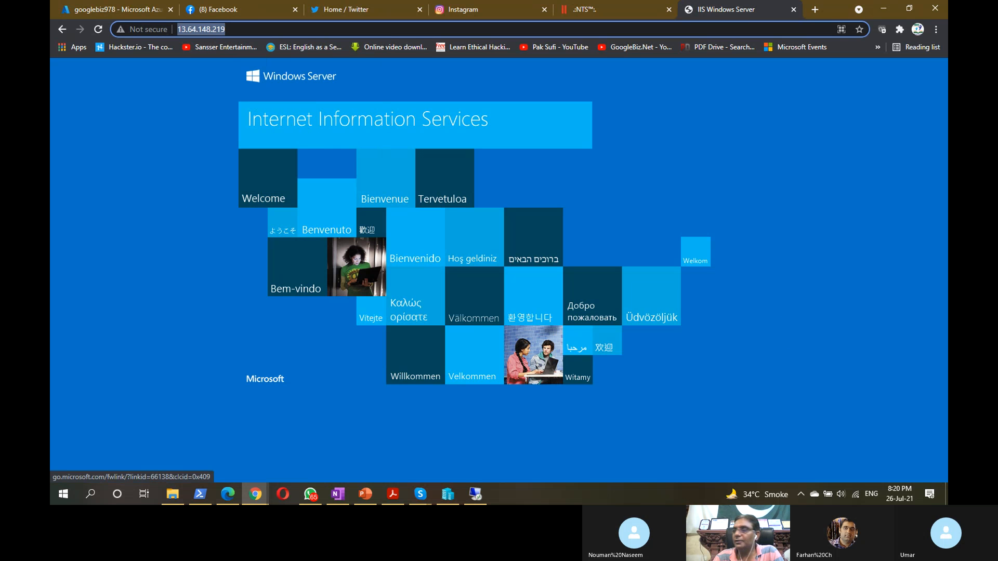
key(alt+Tab)
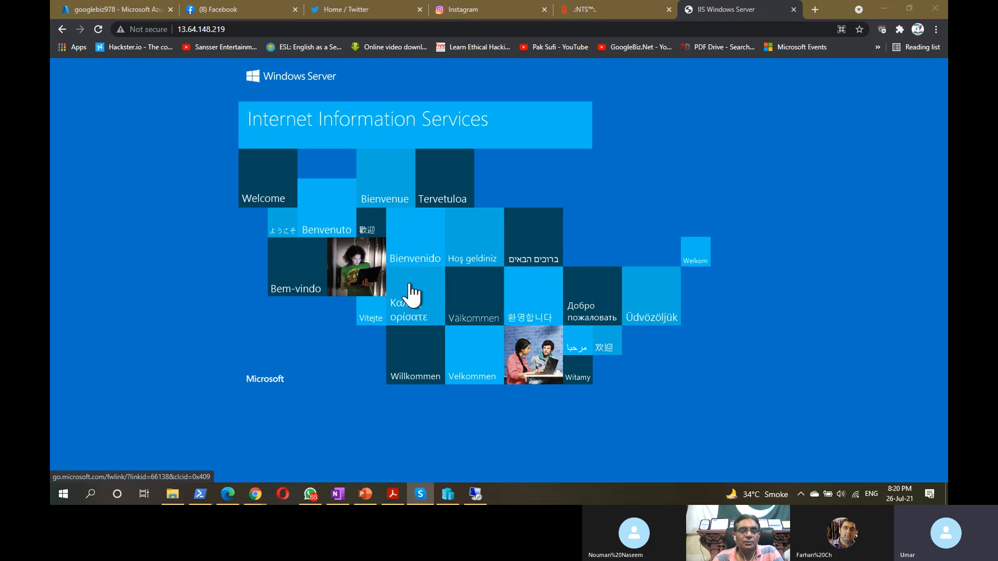
click(728, 9)
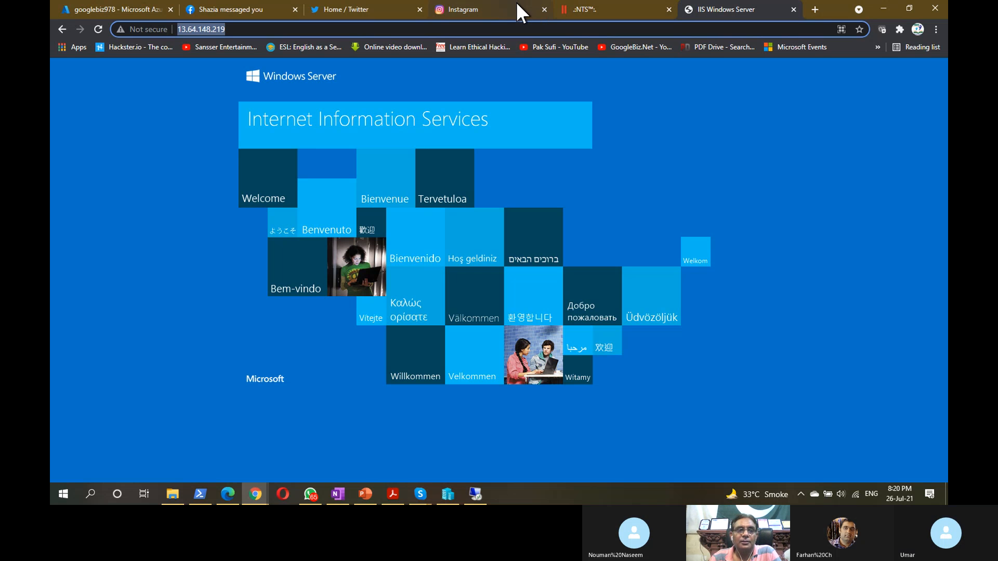
click(96, 10)
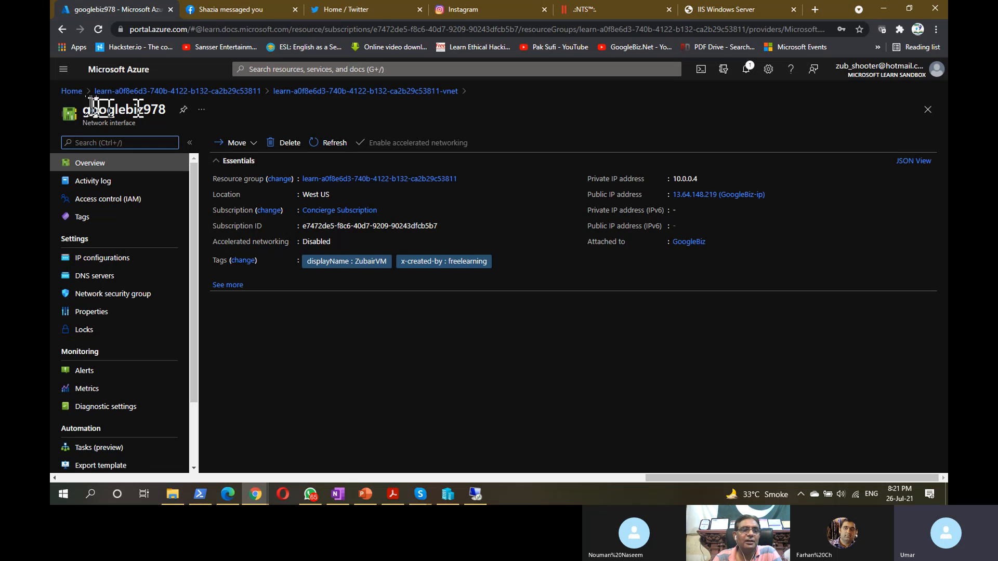
- Return to the Azure Home dashboard and browse its service tiles and recent resources
click(71, 92)
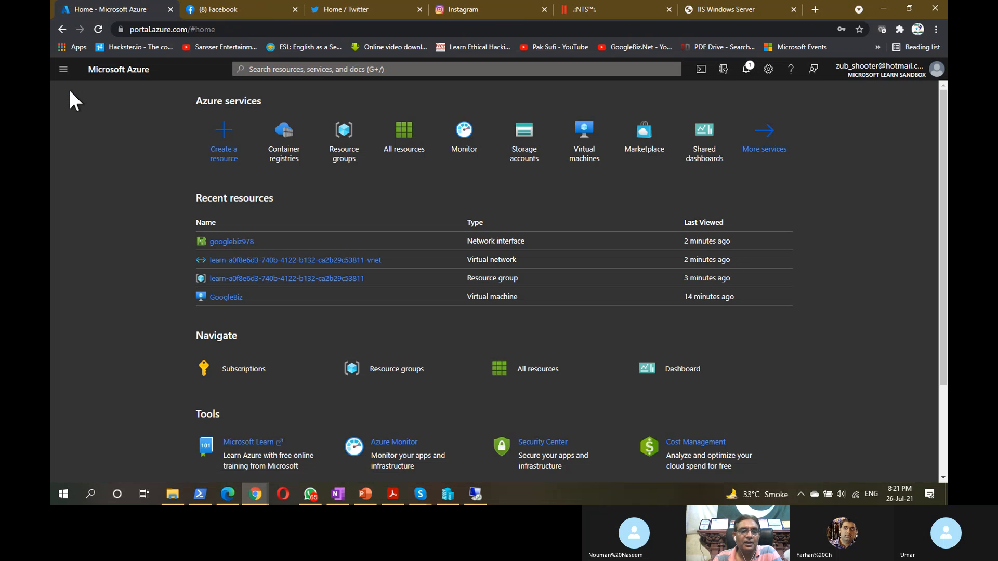
scroll(154, 309, down, 3)
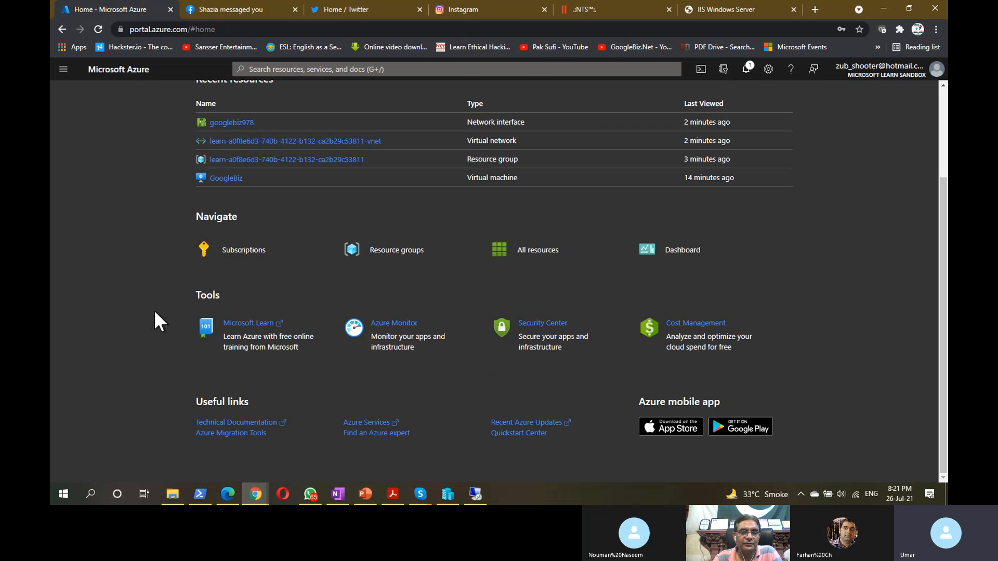
scroll(154, 310, up, 3)
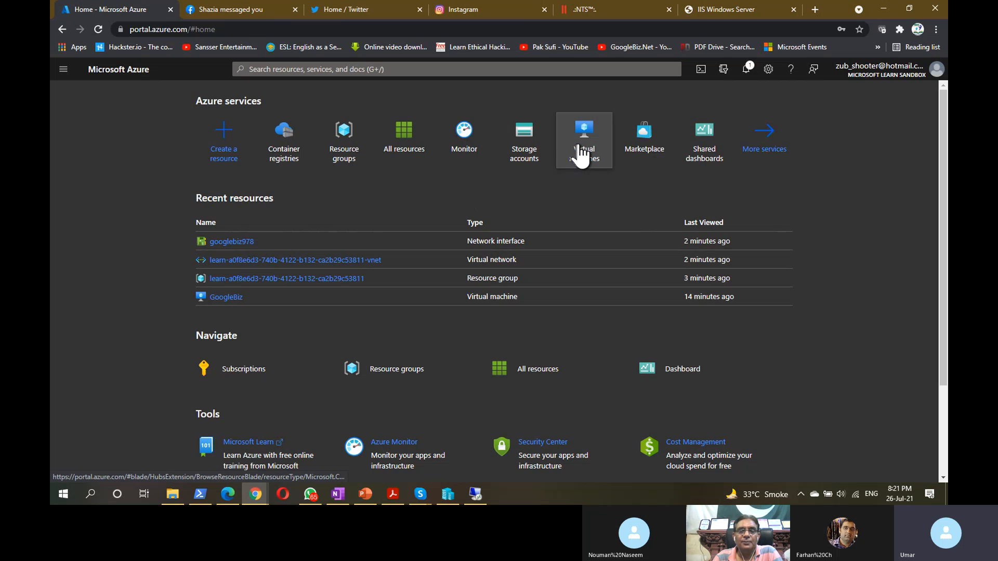
mouse_move(566, 155)
mouse_move(527, 156)
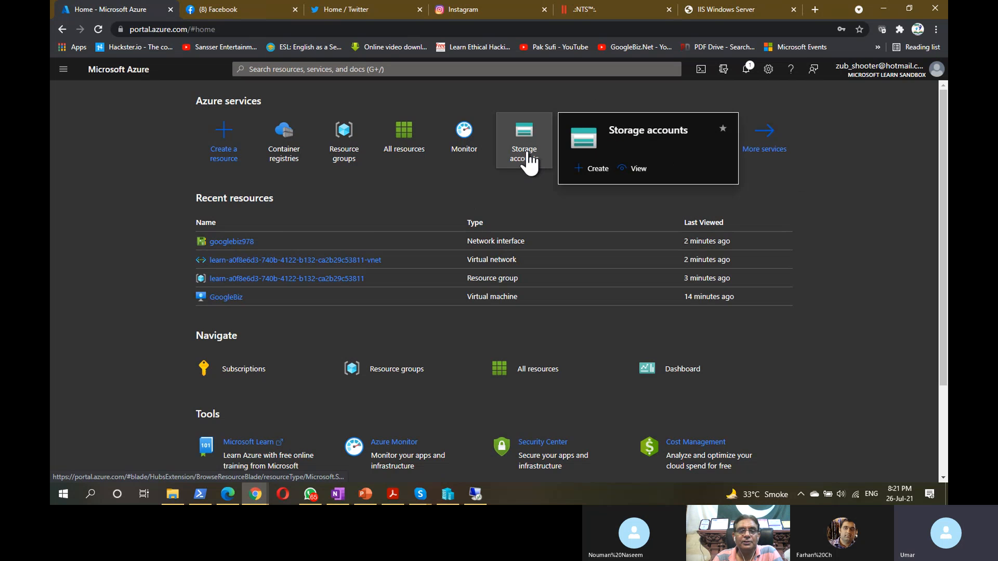
mouse_move(345, 160)
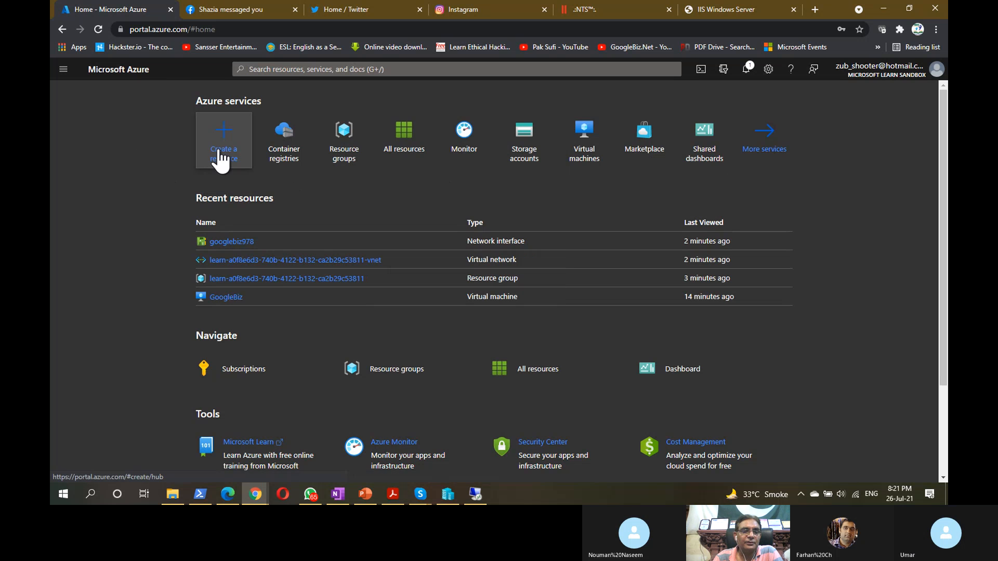
- Browse the popular offers in the Create a resource hub, then minimize the browser to the desktop
click(219, 151)
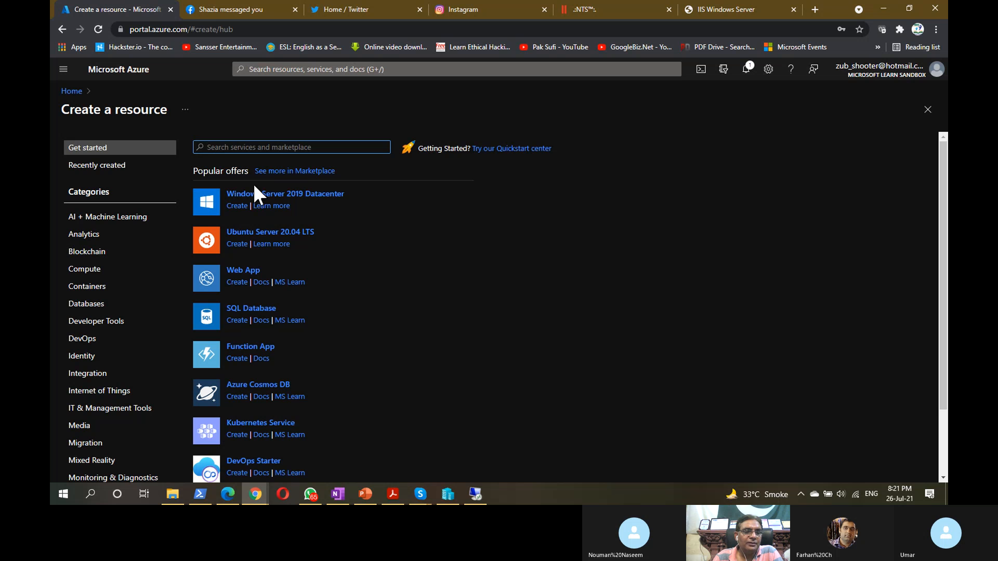
scroll(257, 289, down, 2)
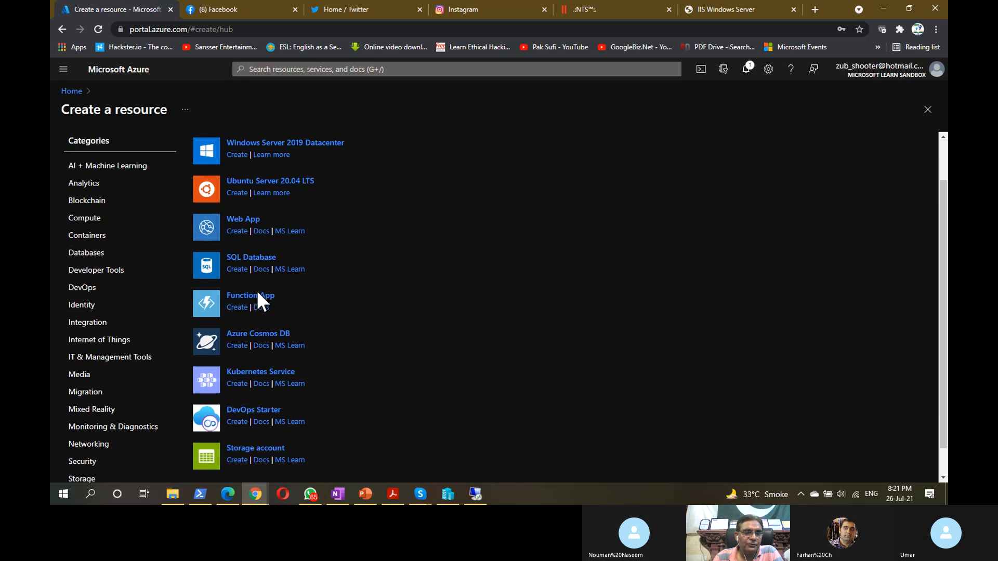
scroll(256, 288, up, 2)
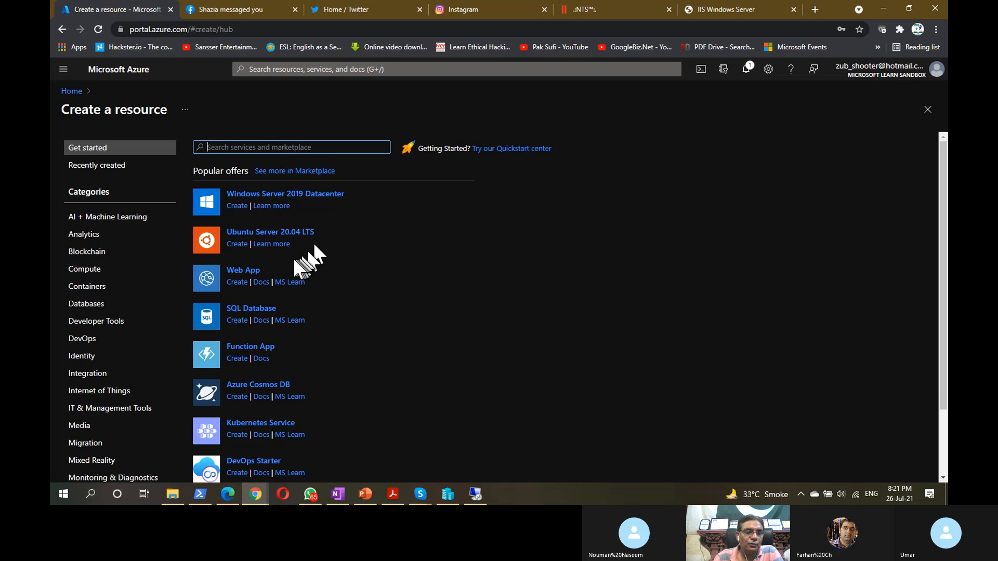
click(256, 273)
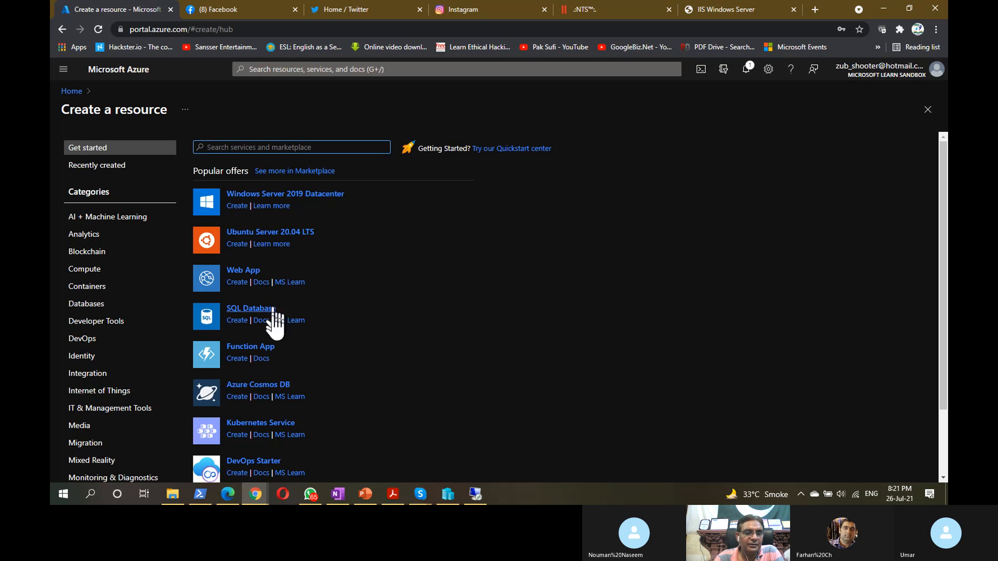
scroll(267, 338, down, 2)
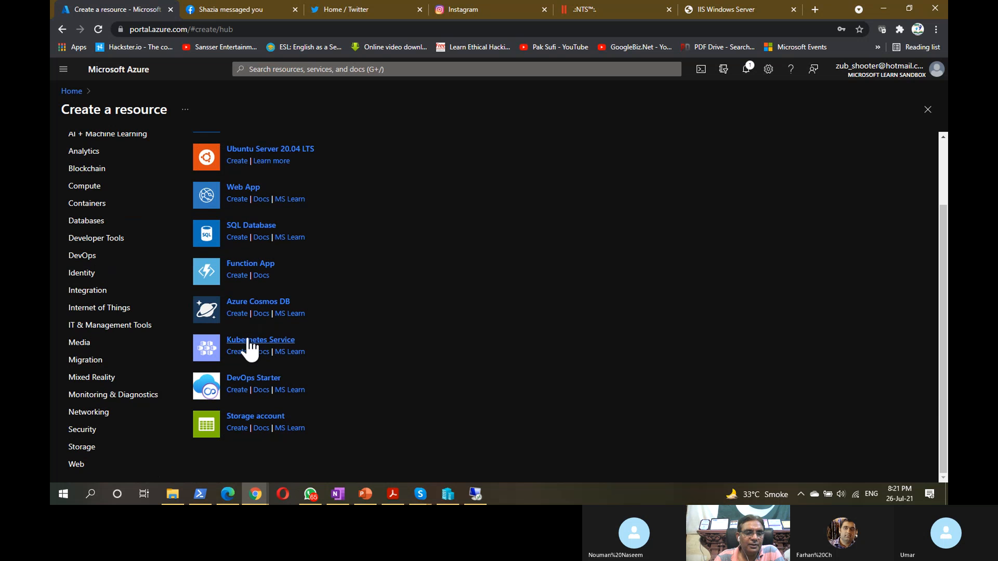
key(ctrl)
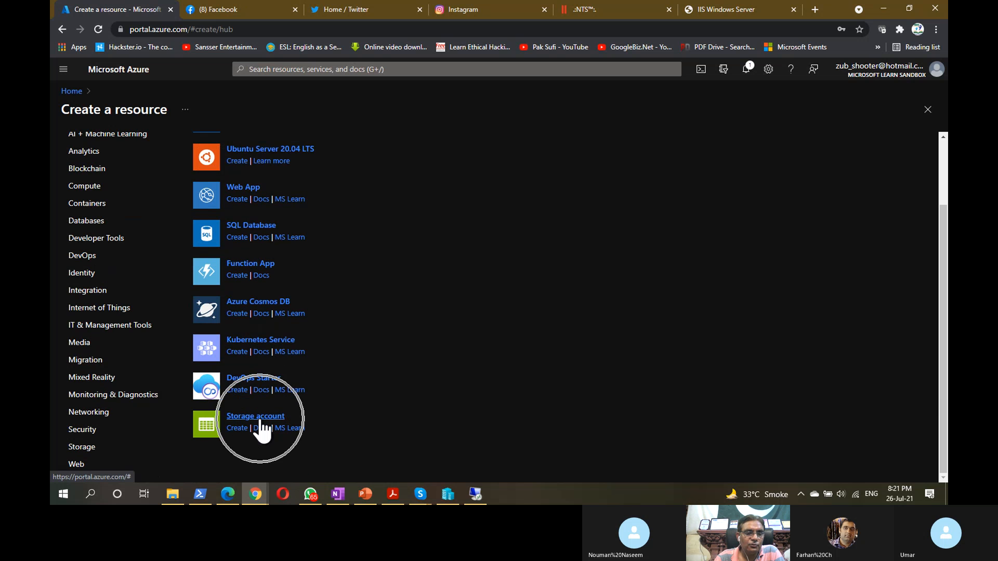
scroll(329, 338, up, 2)
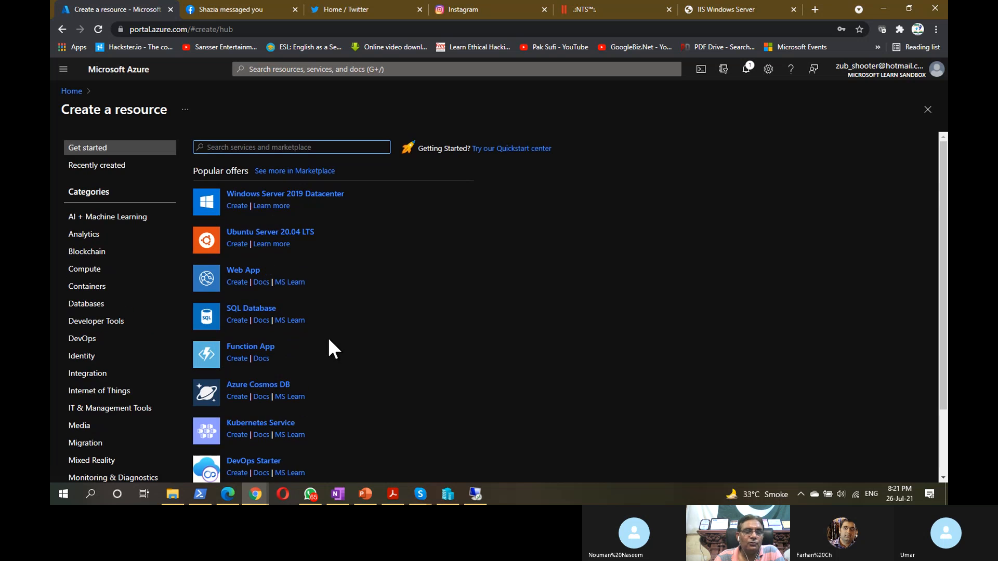
click(883, 9)
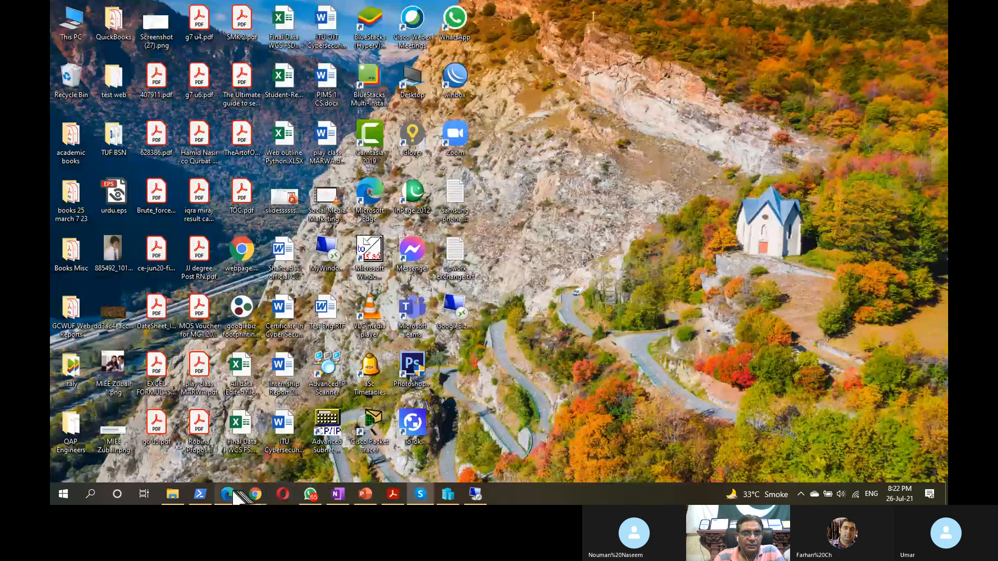
- Bring Chrome with the Create a resource page back in front using Task View and Alt+Tab
click(549, 378)
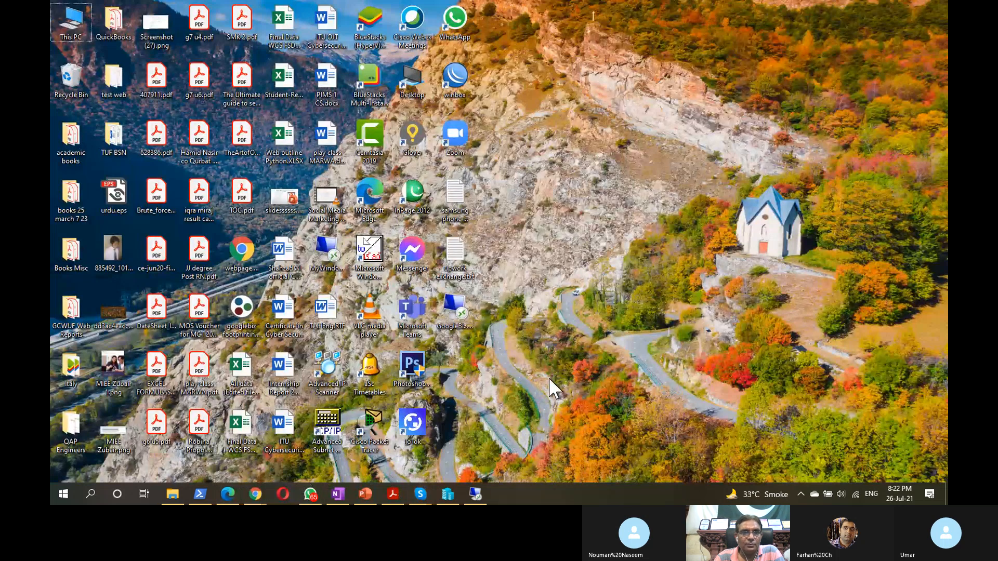
key(super+Tab)
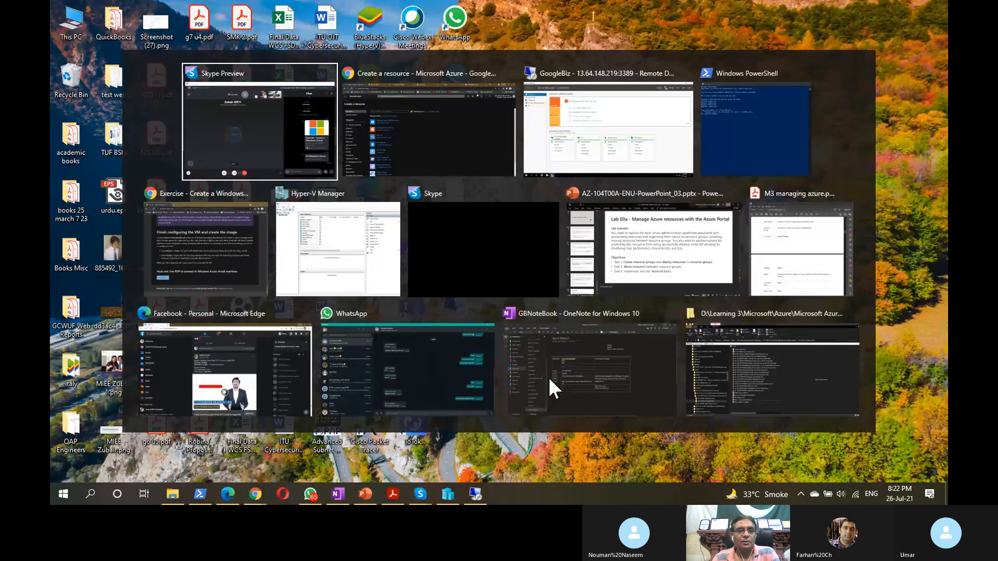
key(Escape)
key(alt+Tab)
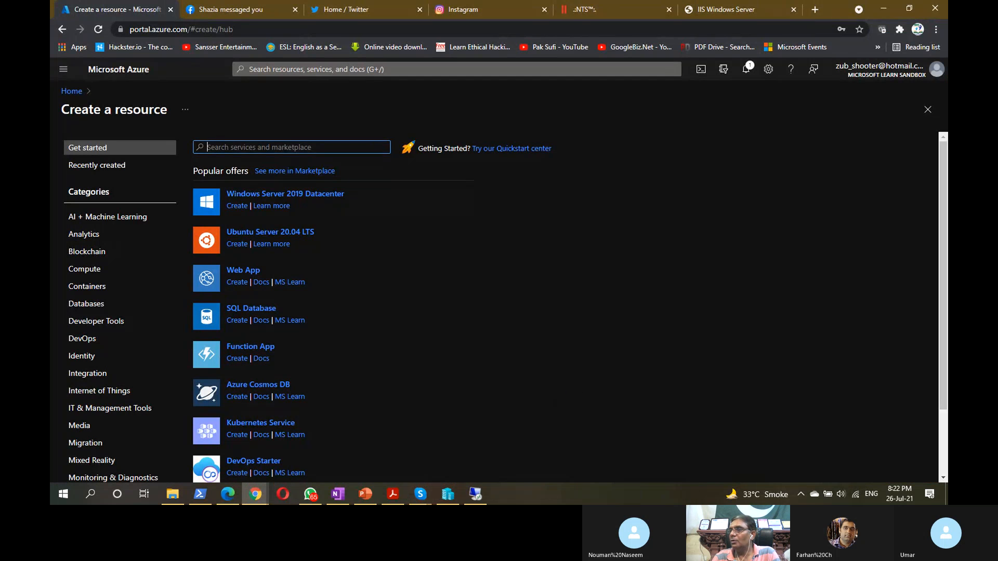
key(alt+Tab)
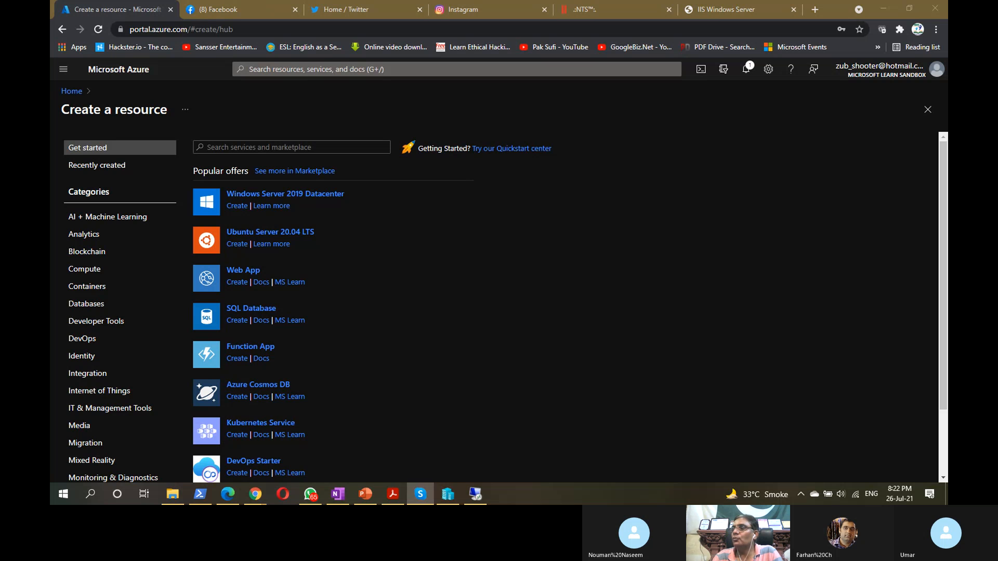